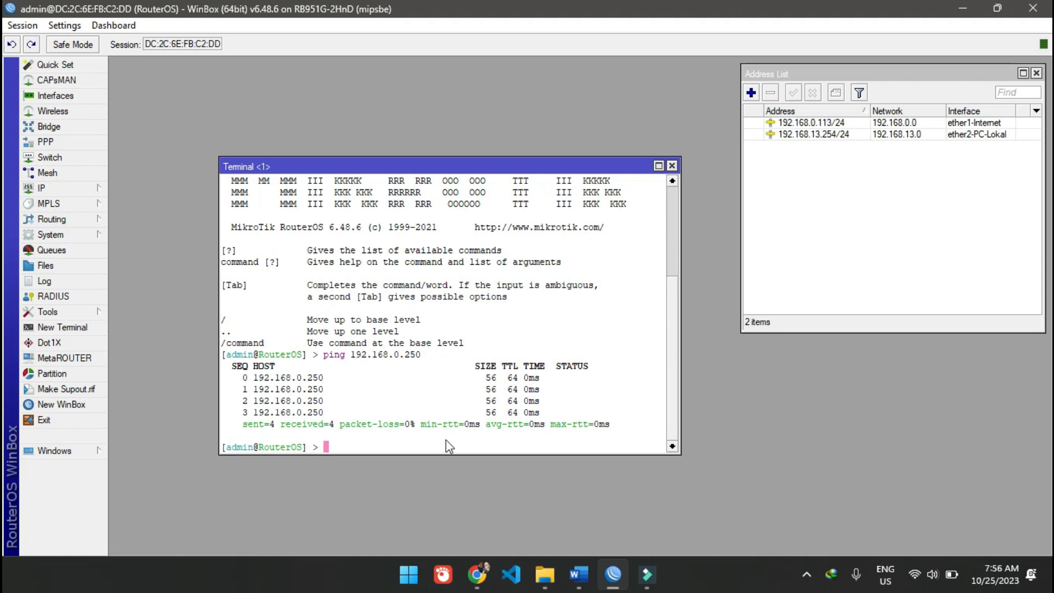
- Review the L7 Protocol topology in the Word document and compare it with the router's address list in WinBox
{"action": "left_click", "coordinate": [578, 574]}
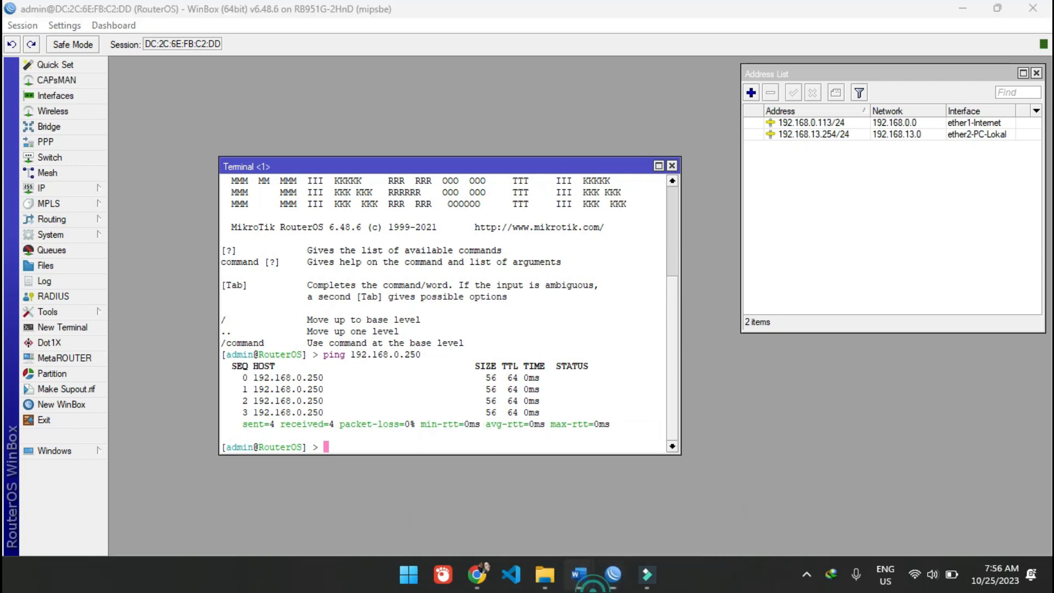
{"action": "left_click", "coordinate": [637, 521]}
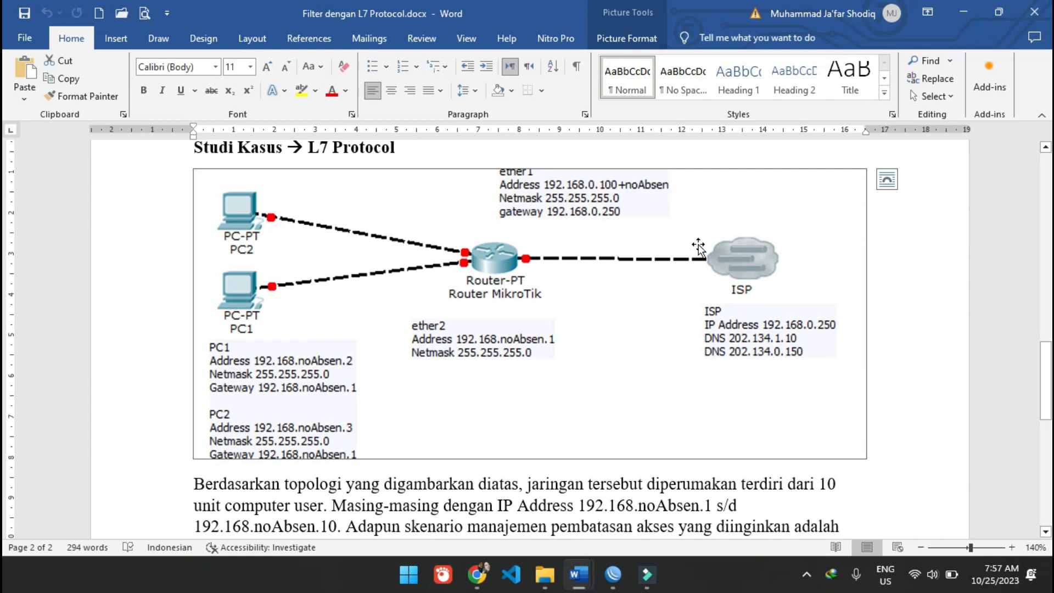
{"action": "mouse_move", "coordinate": [635, 585]}
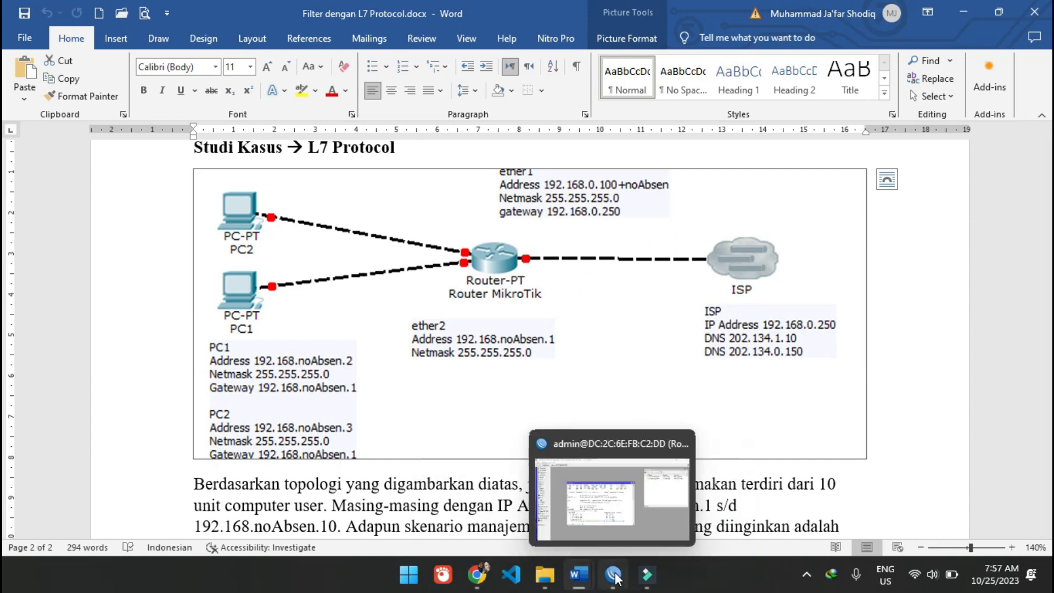
{"action": "left_click", "coordinate": [622, 544]}
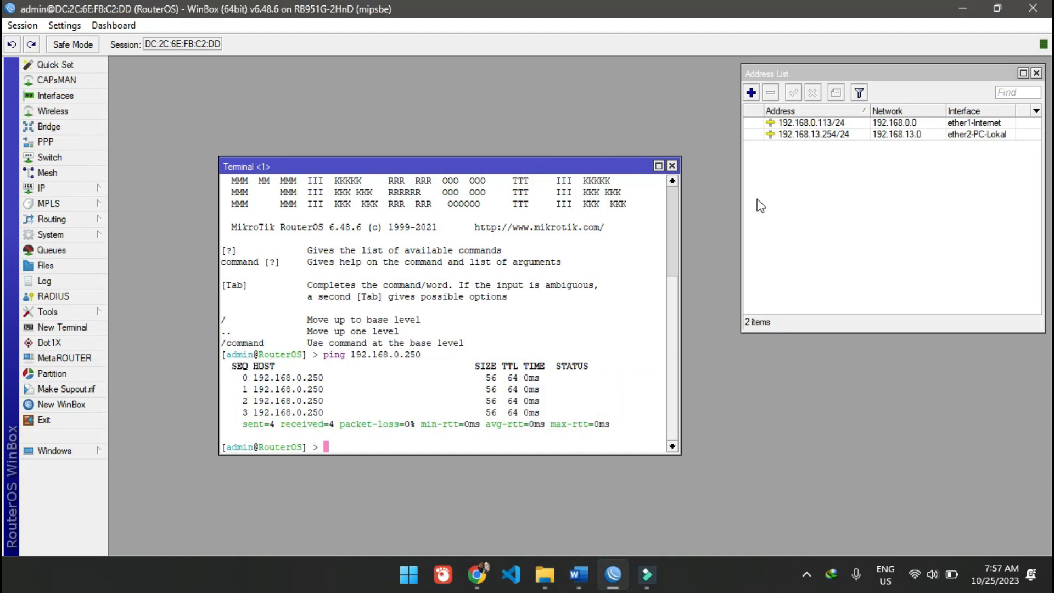
{"action": "left_click", "coordinate": [839, 121]}
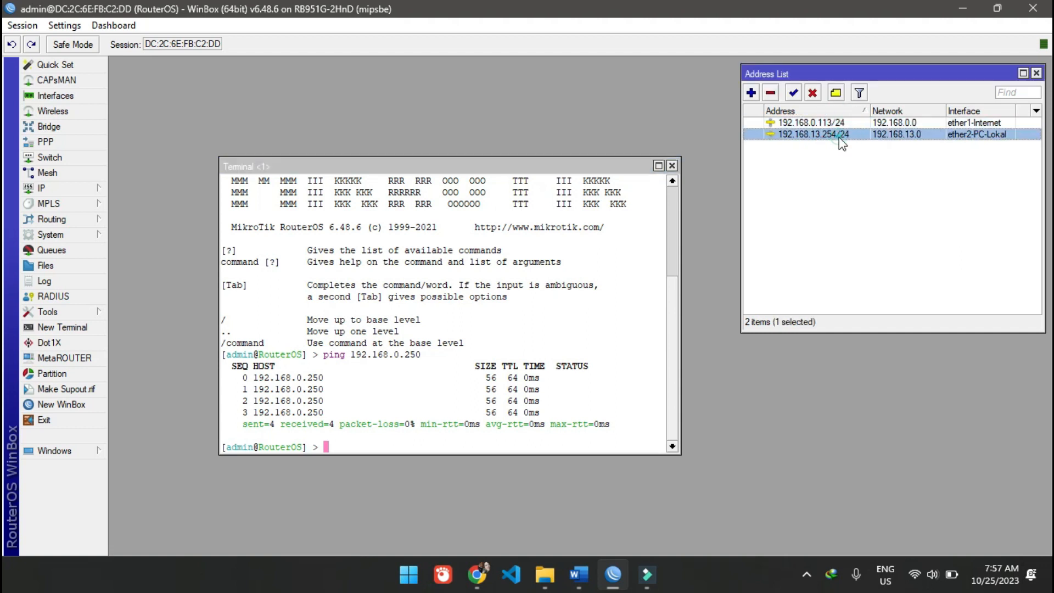
{"action": "left_click", "coordinate": [838, 134]}
{"action": "left_click_drag", "start_coordinate": [671, 302], "coordinate": [674, 324]}
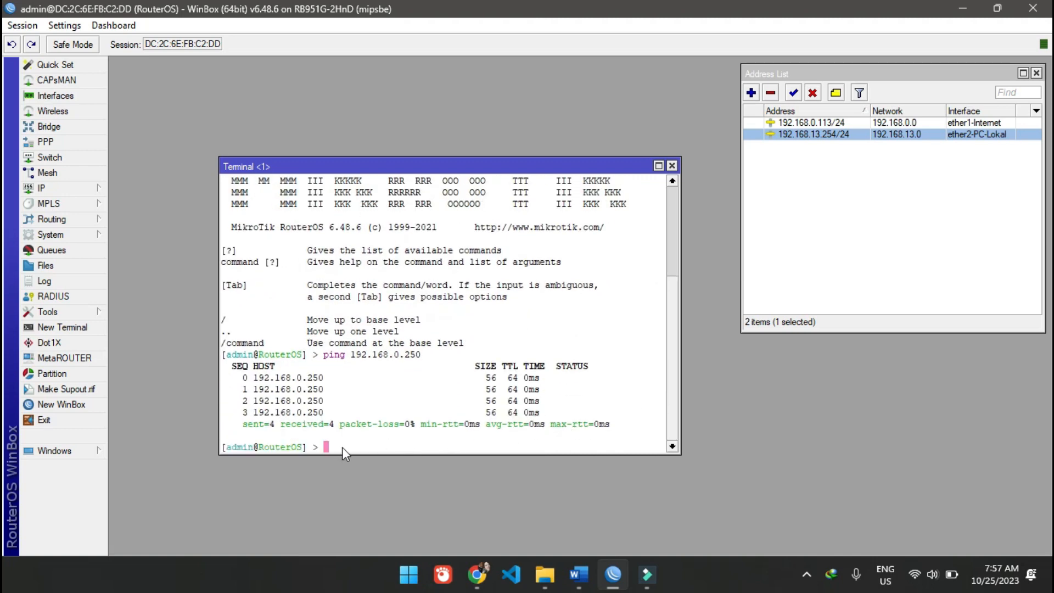
- Close the ping terminal and enter 8.8.8.8 and 8.8.4.4 as servers in the router's IP DNS settings
{"action": "left_click_drag", "start_coordinate": [543, 160], "coordinate": [442, 64]}
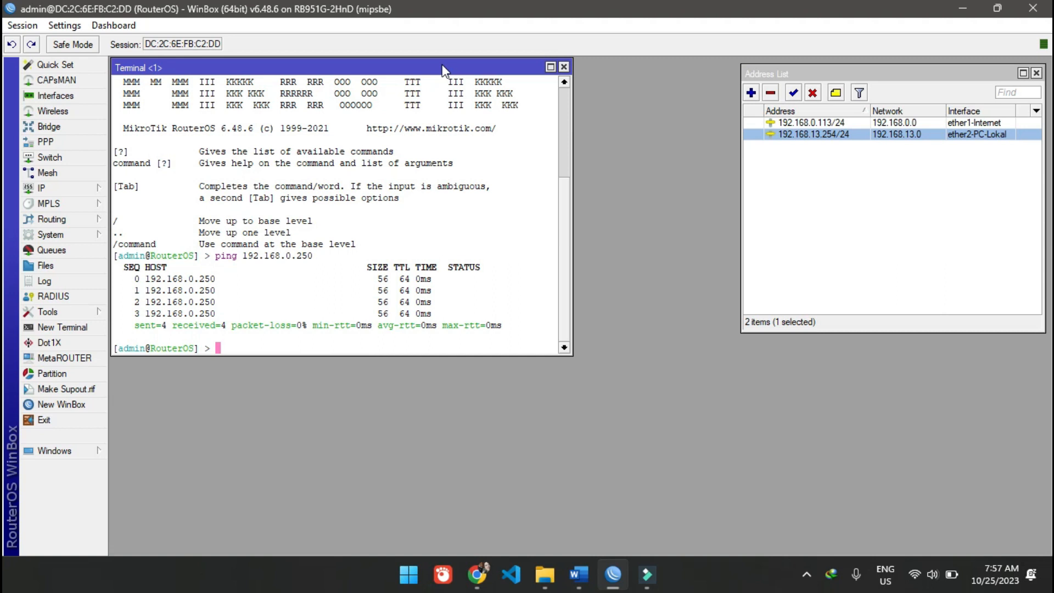
{"action": "left_click", "coordinate": [563, 68]}
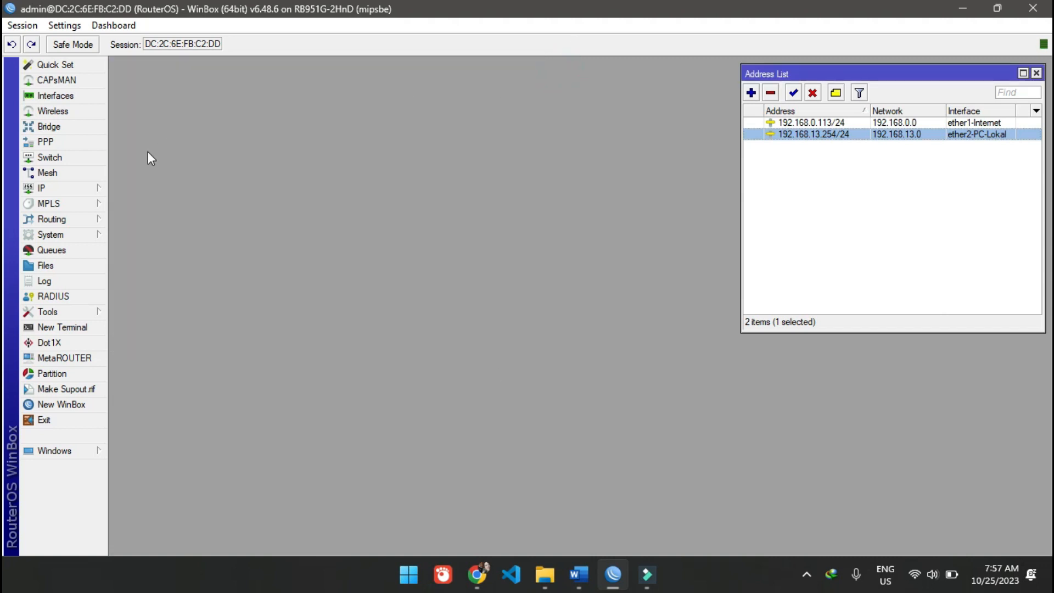
{"action": "left_click", "coordinate": [90, 192]}
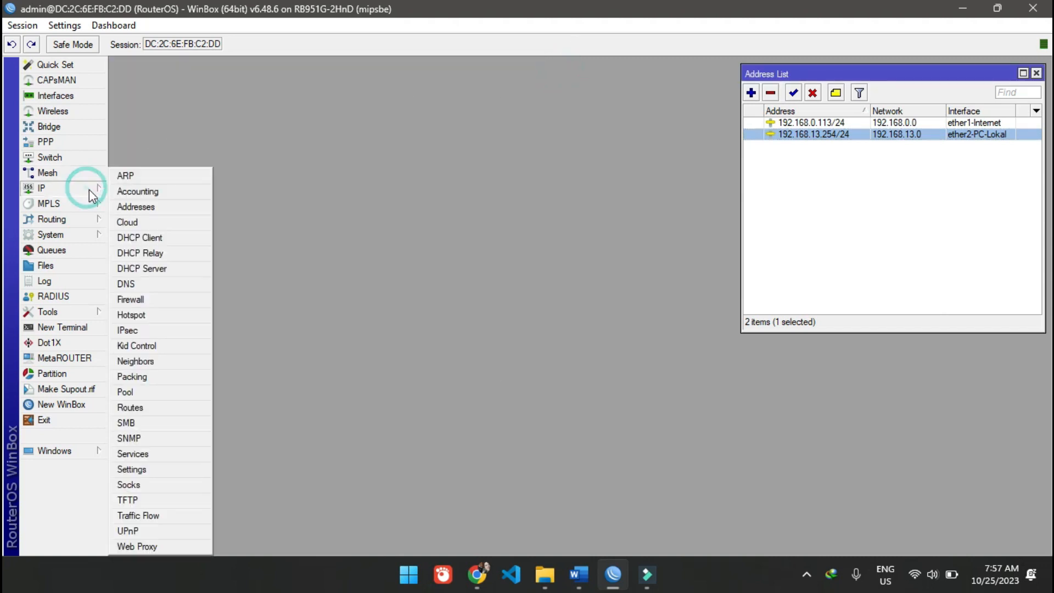
{"action": "left_click", "coordinate": [168, 281]}
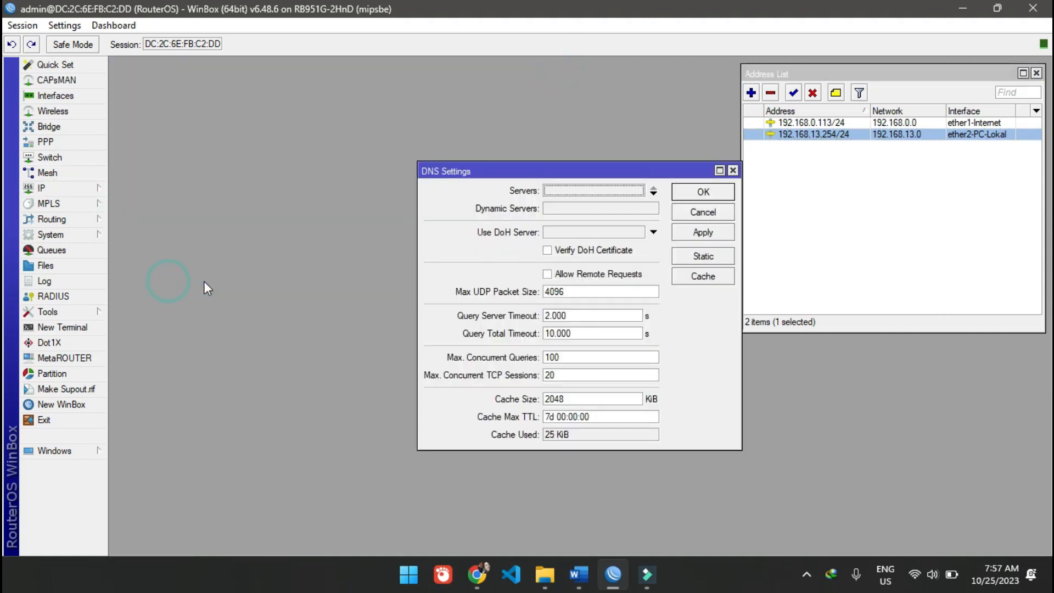
{"action": "left_click", "coordinate": [606, 191]}
{"action": "type", "text": "8.8.8.8"}
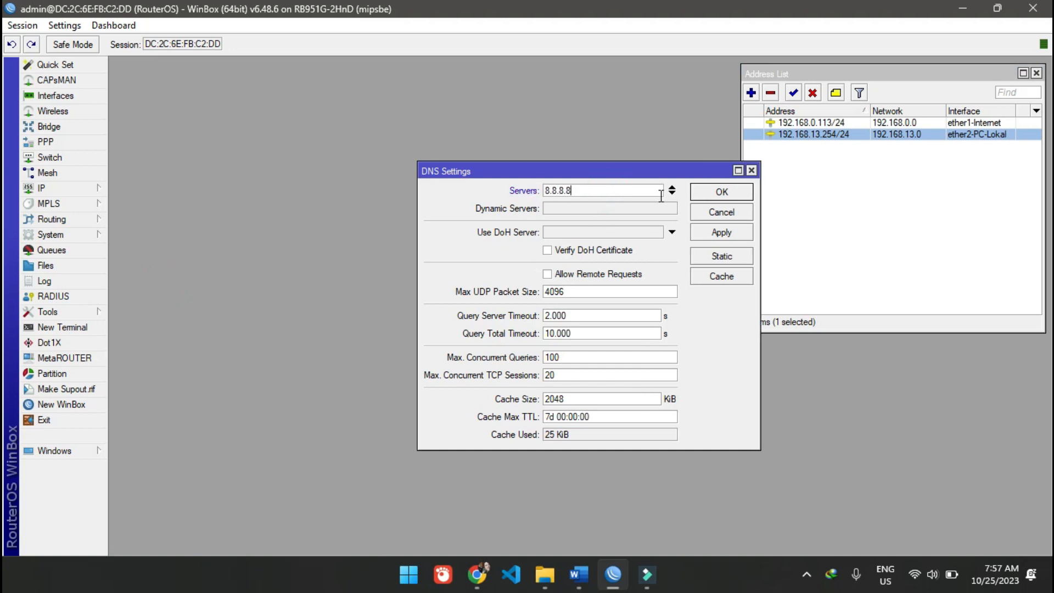
{"action": "left_click", "coordinate": [672, 193]}
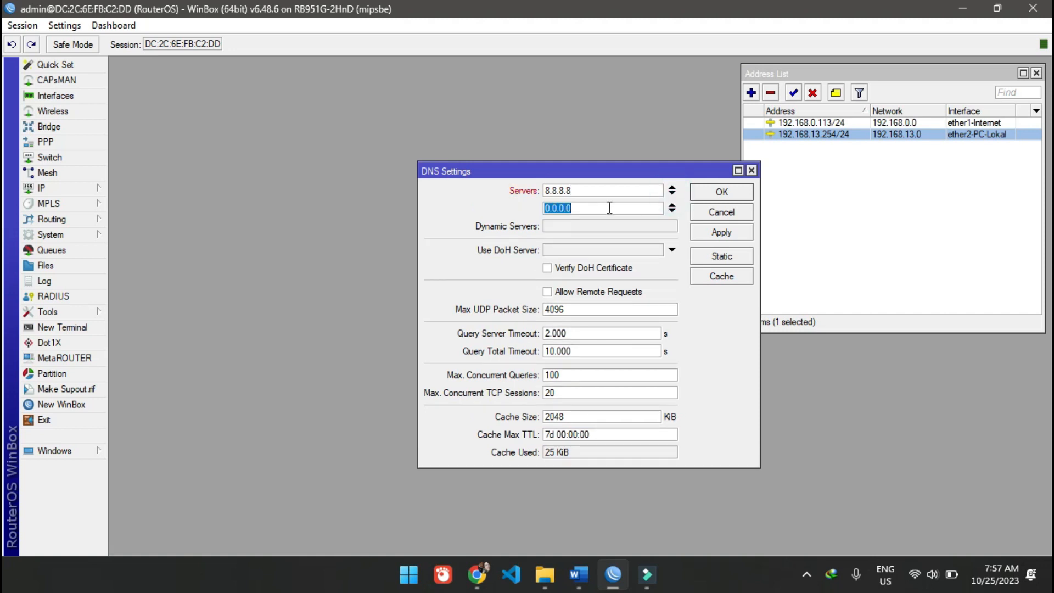
{"action": "type", "text": "8.8.4.4"}
- Add 202.134.1.10 as the third DNS server
{"action": "left_click", "coordinate": [672, 209]}
{"action": "type", "text": "202"}
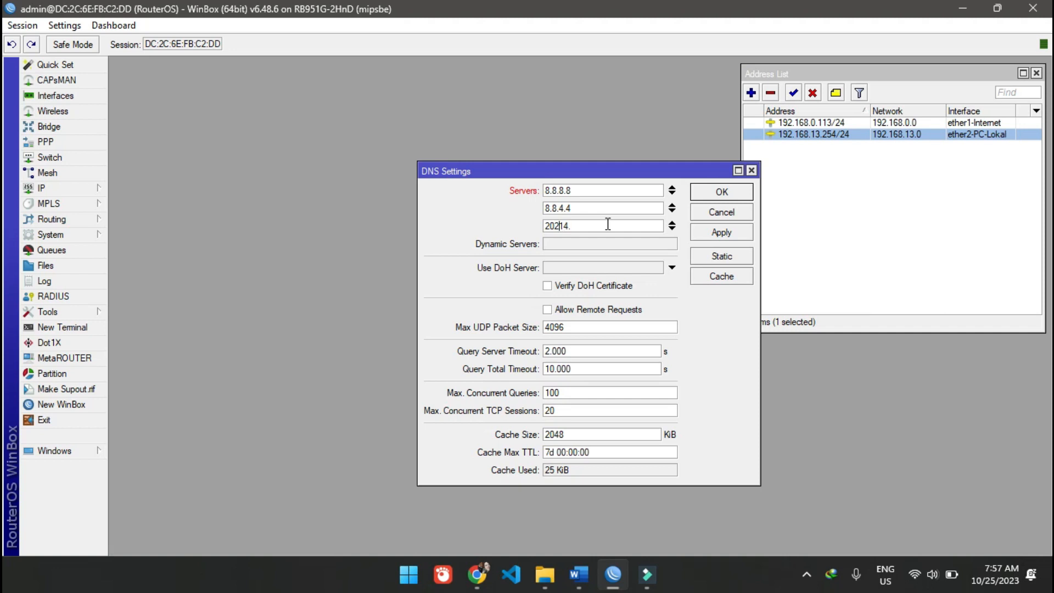
{"action": "type", "text": ".134.1.10"}
- Add 202.134.0.155 as the fourth DNS server and apply the server list
{"action": "left_click", "coordinate": [672, 229]}
{"action": "type", "text": "202"}
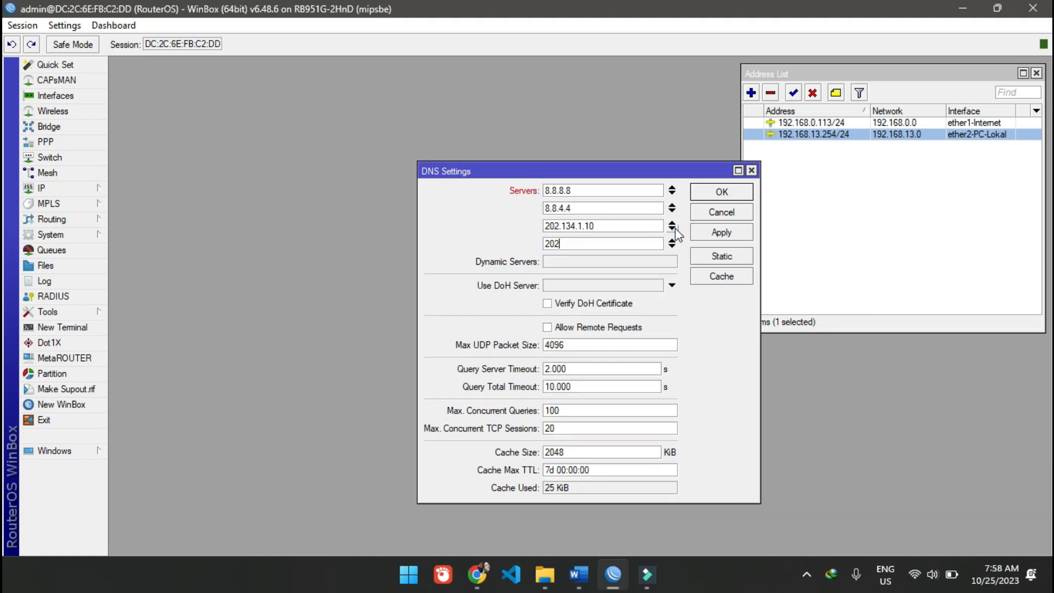
{"action": "type", "text": ".130.1"}
{"action": "left_click", "coordinate": [719, 232]}
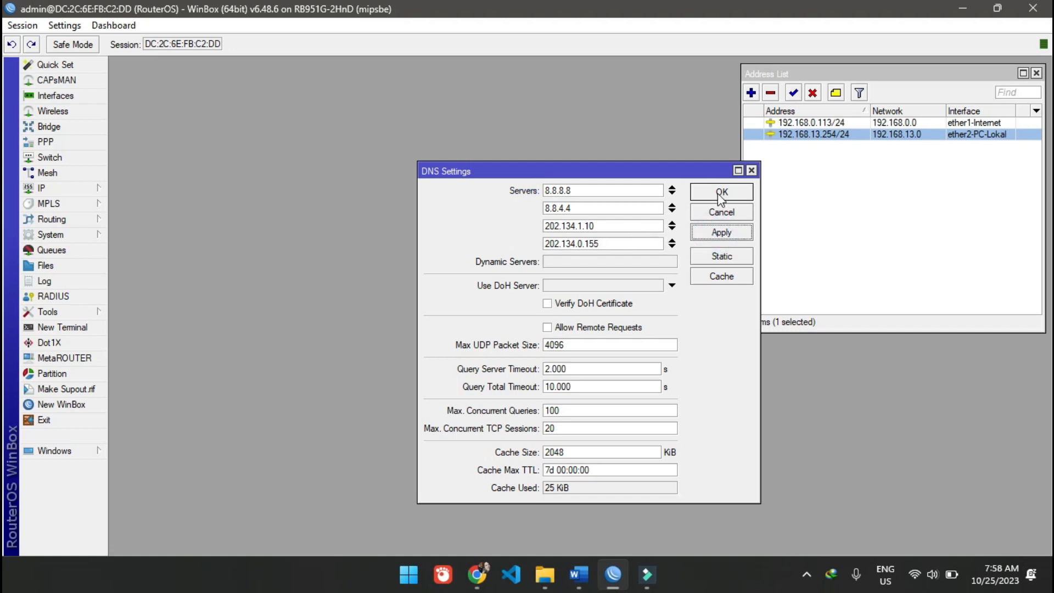
- Allow remote requests in the DNS settings, and save and close them
{"action": "left_click", "coordinate": [596, 328]}
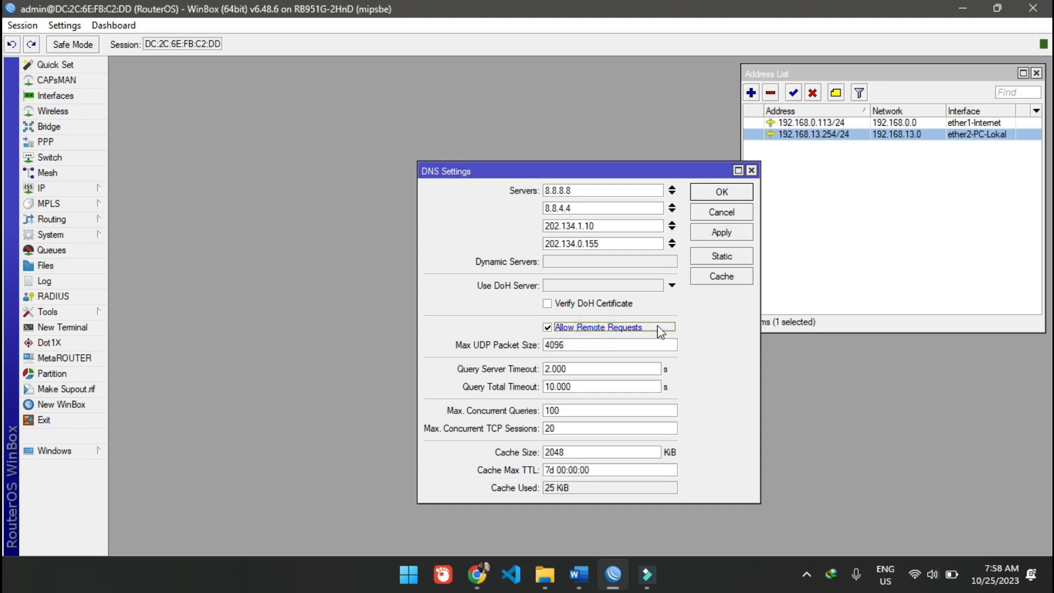
{"action": "left_click", "coordinate": [718, 235]}
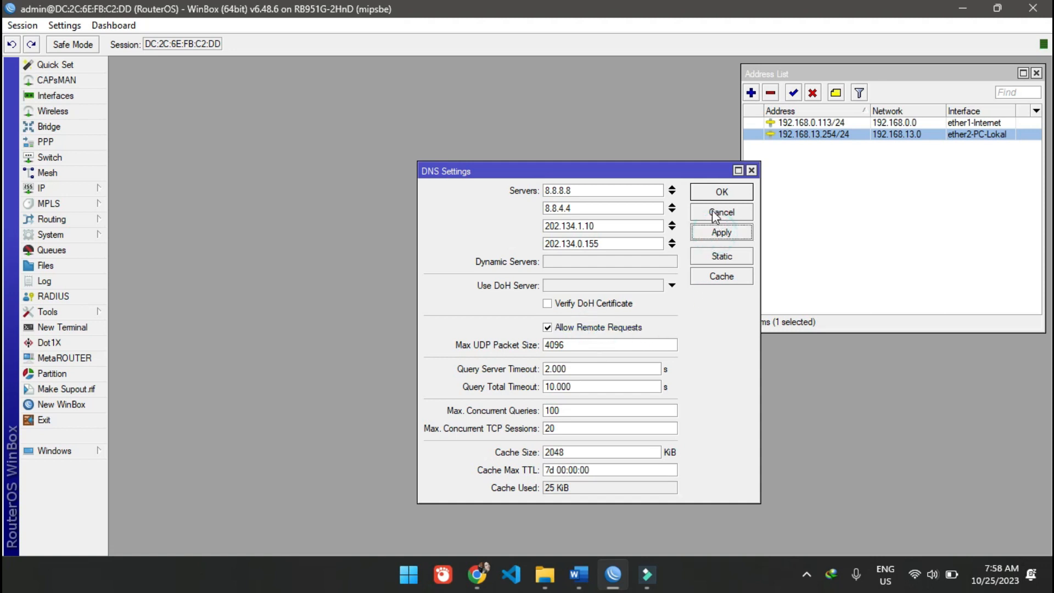
{"action": "left_click_drag", "start_coordinate": [684, 164], "coordinate": [439, 106]}
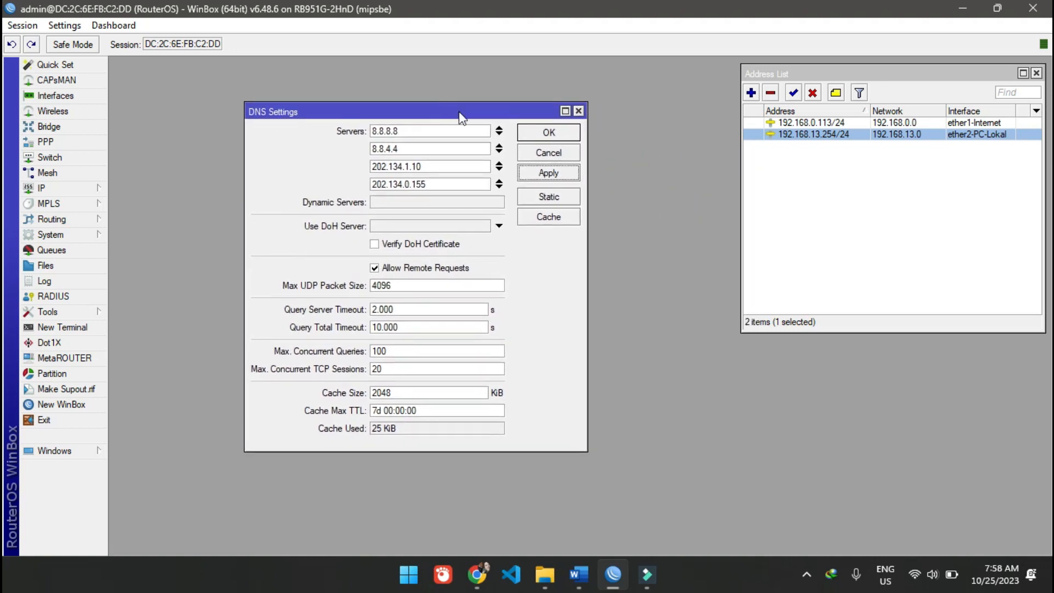
{"action": "left_click", "coordinate": [548, 134]}
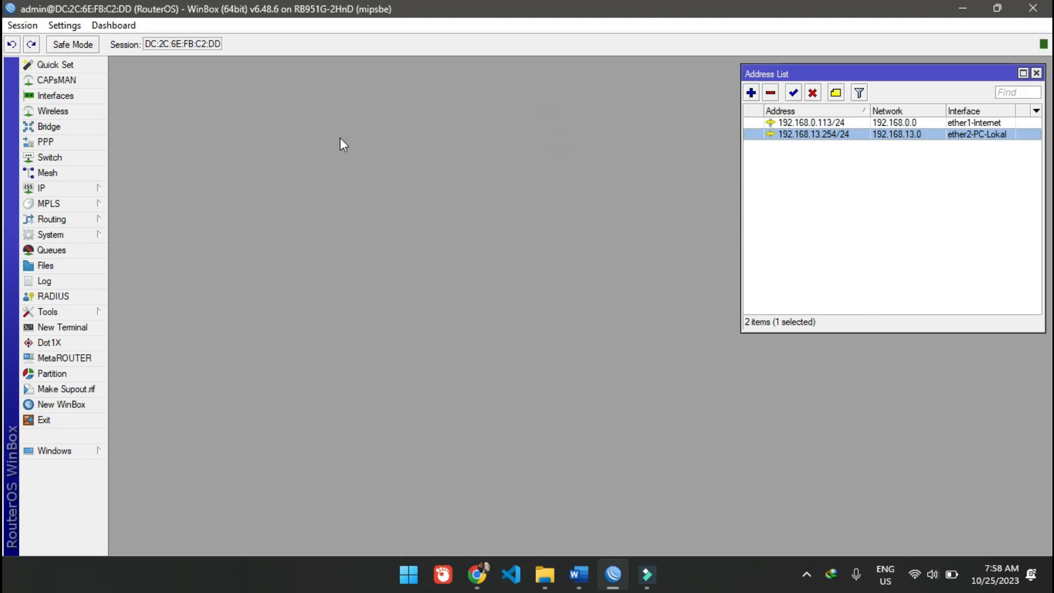
- Open the IP route list and widen its Dst. Address column to fit the full addresses
{"action": "left_click", "coordinate": [80, 193]}
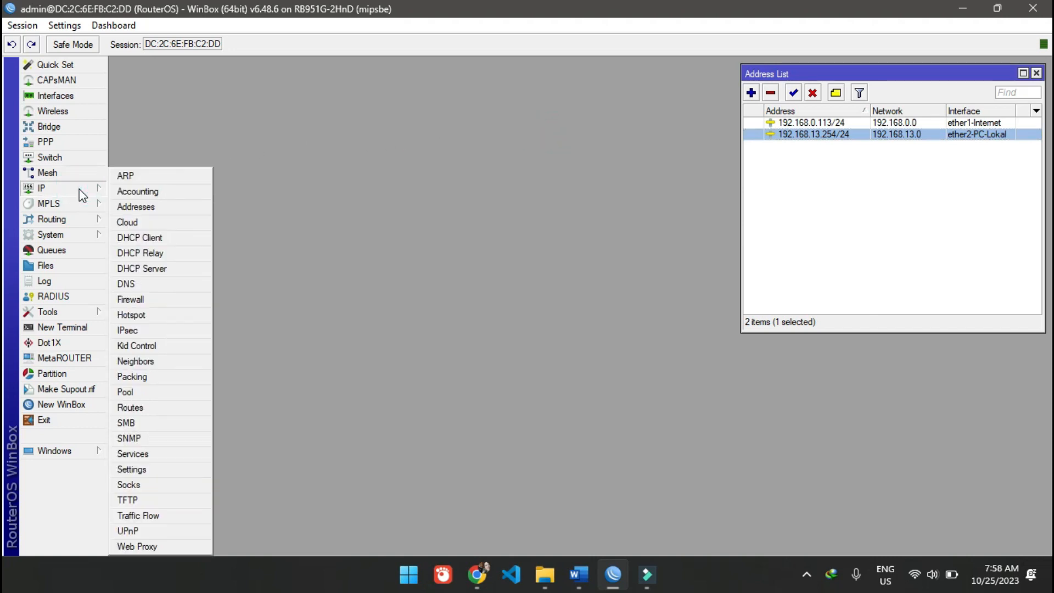
{"action": "left_click", "coordinate": [187, 407]}
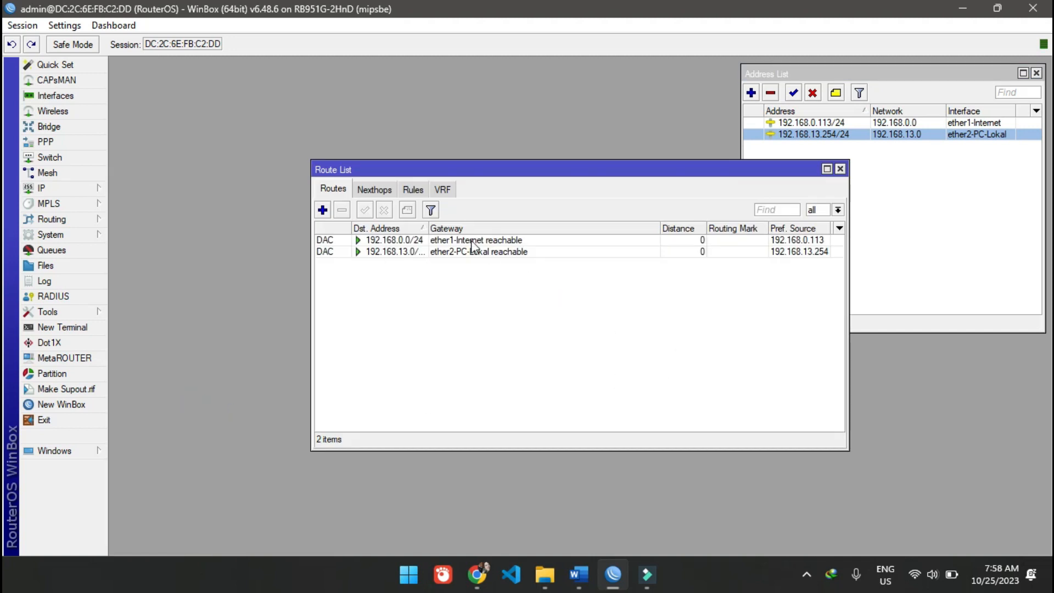
{"action": "left_click_drag", "start_coordinate": [428, 228], "coordinate": [472, 231]}
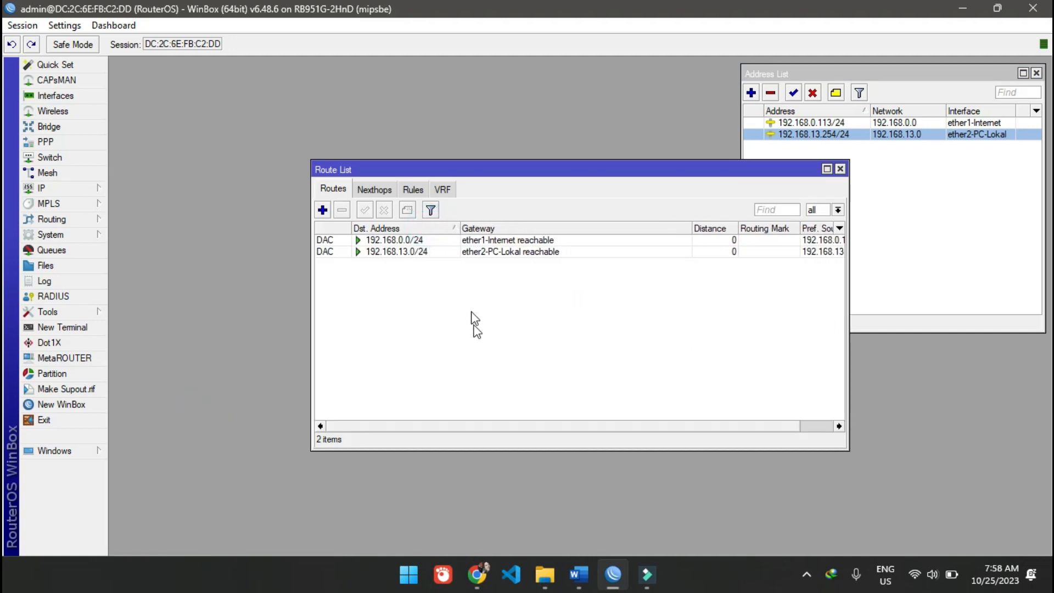
- Examine the DAC routes for ether1-Internet and ether2-PC-Lokal and match them with the entries in the address list
{"action": "left_click", "coordinate": [342, 242]}
{"action": "left_click", "coordinate": [344, 251]}
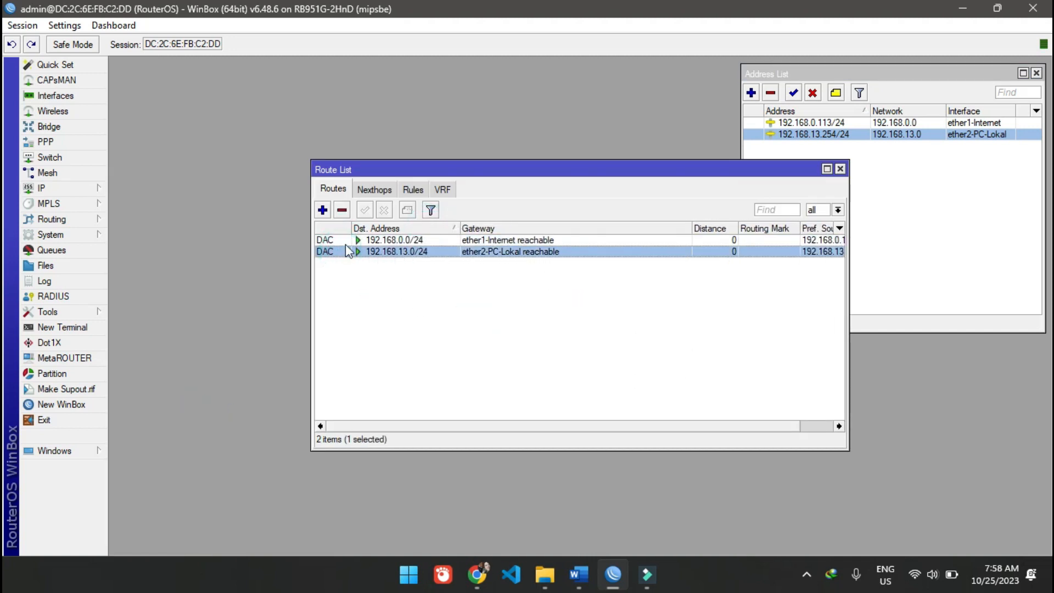
{"action": "left_click", "coordinate": [343, 239]}
{"action": "left_click", "coordinate": [344, 252]}
{"action": "left_click", "coordinate": [345, 240]}
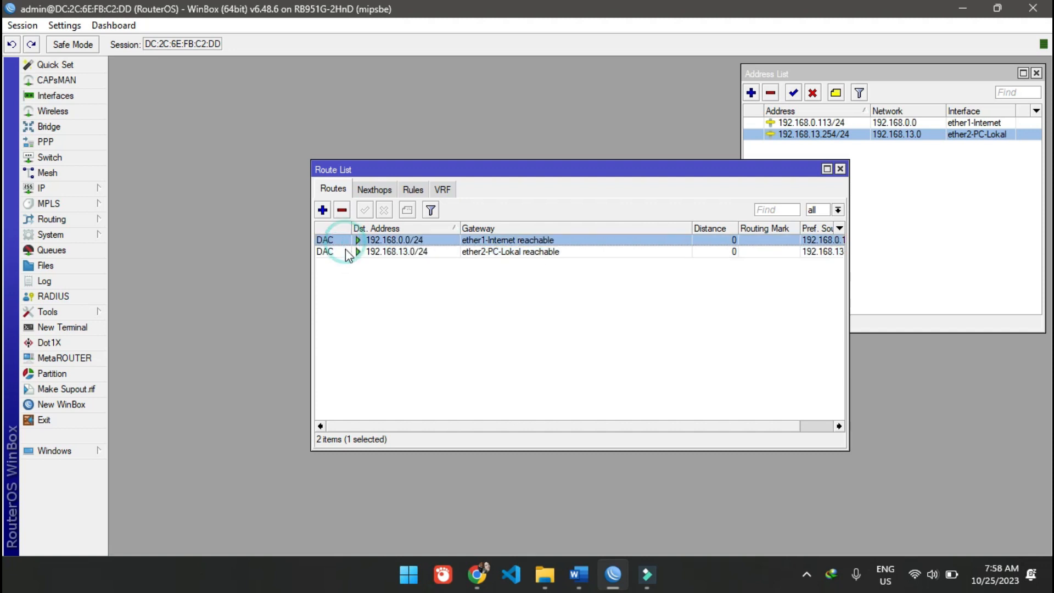
{"action": "left_click", "coordinate": [344, 251]}
{"action": "left_click", "coordinate": [345, 240]}
{"action": "left_click", "coordinate": [345, 251]}
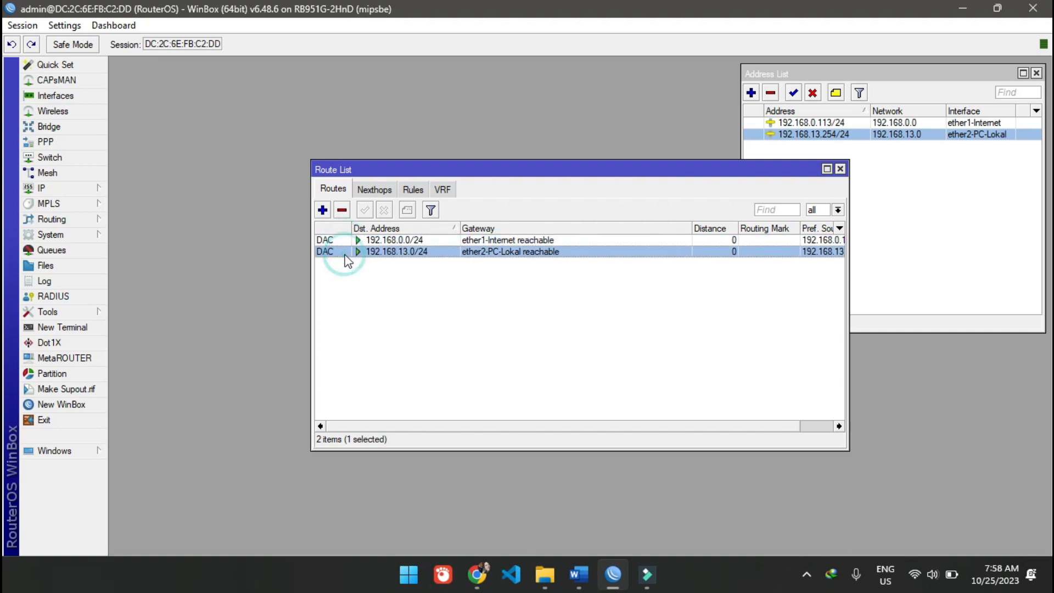
{"action": "left_click", "coordinate": [965, 214]}
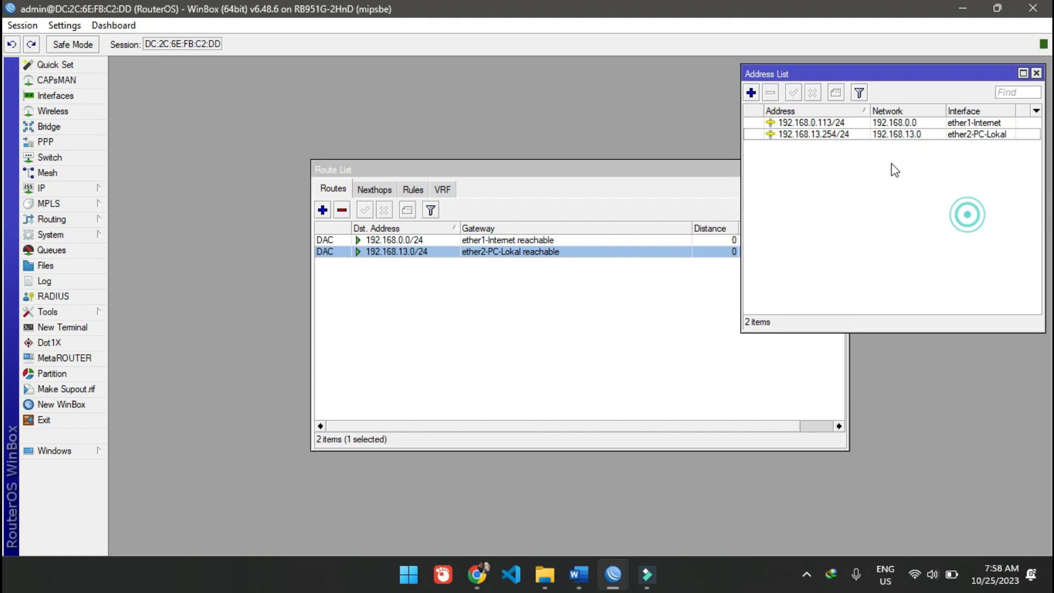
{"action": "left_click", "coordinate": [842, 123]}
{"action": "left_click", "coordinate": [840, 135]}
{"action": "left_click", "coordinate": [345, 240]}
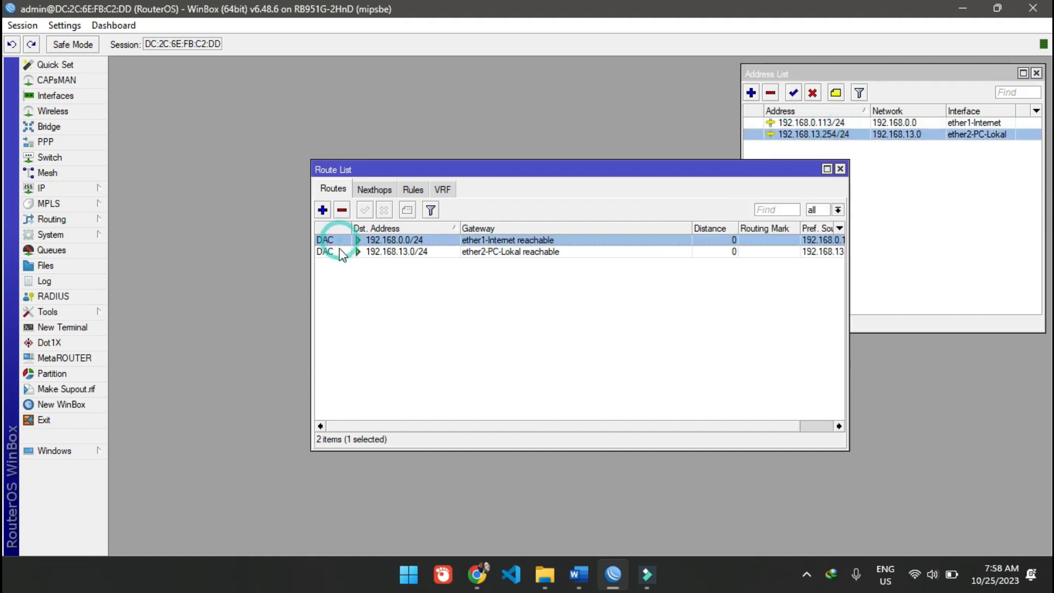
{"action": "left_click", "coordinate": [345, 251]}
{"action": "left_click", "coordinate": [451, 296]}
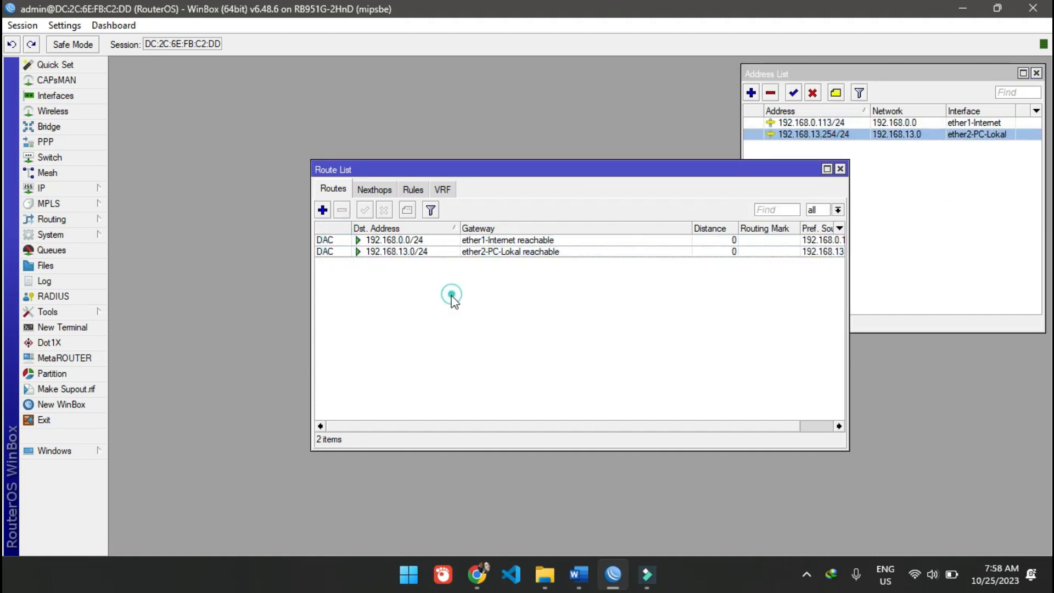
- Add a default route with destination 0.0.0.0/0 and gateway 192.168.0.250, and save it
{"action": "left_click", "coordinate": [324, 210]}
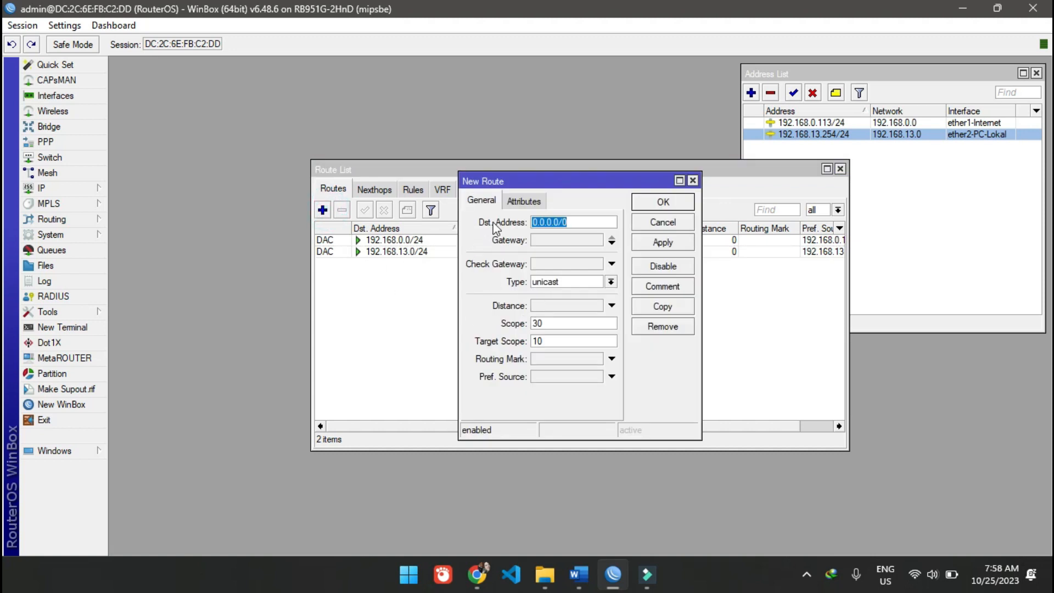
{"action": "left_click", "coordinate": [596, 222]}
{"action": "left_click", "coordinate": [577, 244]}
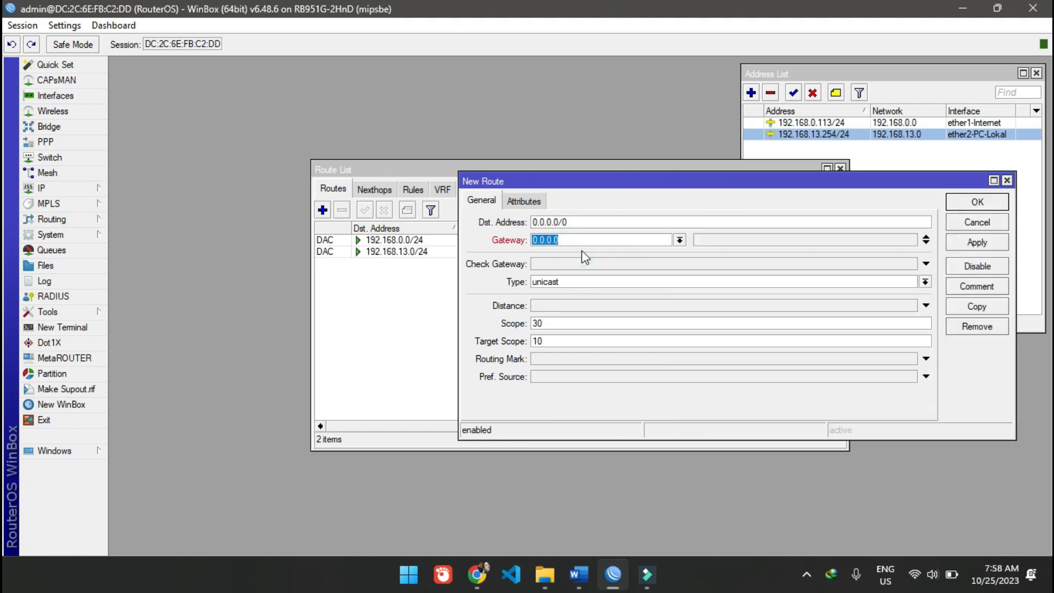
{"action": "type", "text": "192.168.0.25"}
{"action": "left_click", "coordinate": [992, 245]}
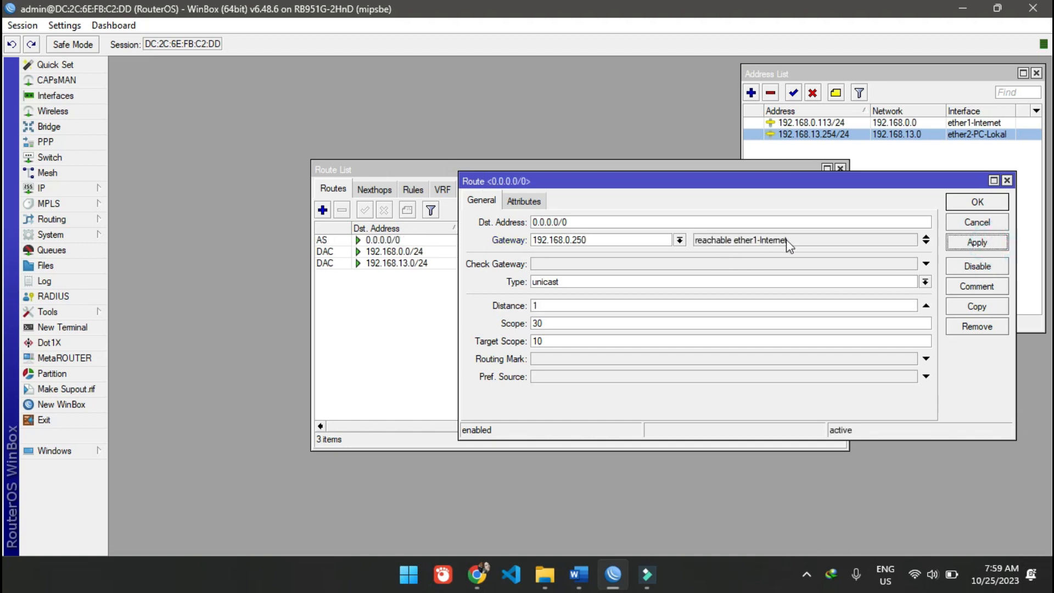
{"action": "left_click", "coordinate": [977, 202]}
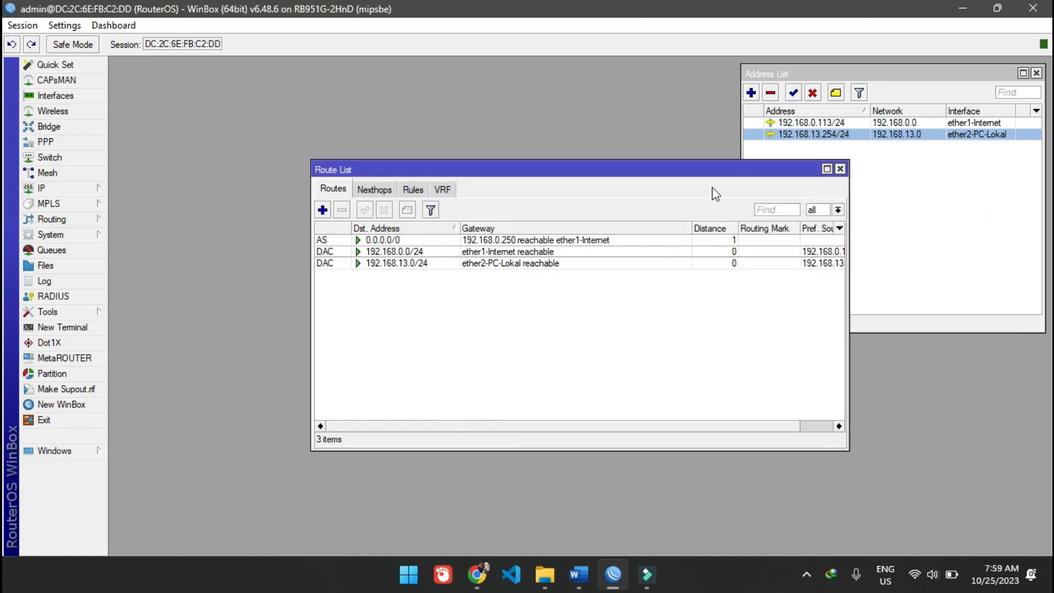
- Widen the route list window to fit the Pref. Source column and move it to the lower part of the workspace
{"action": "left_click_drag", "start_coordinate": [706, 166], "coordinate": [541, 76]}
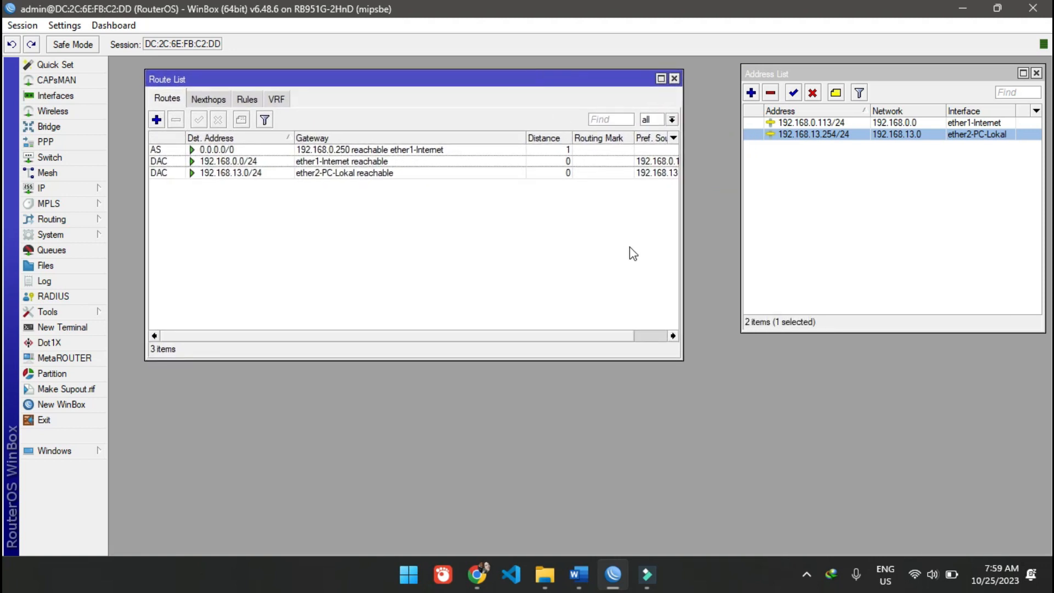
{"action": "left_click_drag", "start_coordinate": [683, 299], "coordinate": [729, 296]}
{"action": "left_click_drag", "start_coordinate": [603, 84], "coordinate": [590, 266]}
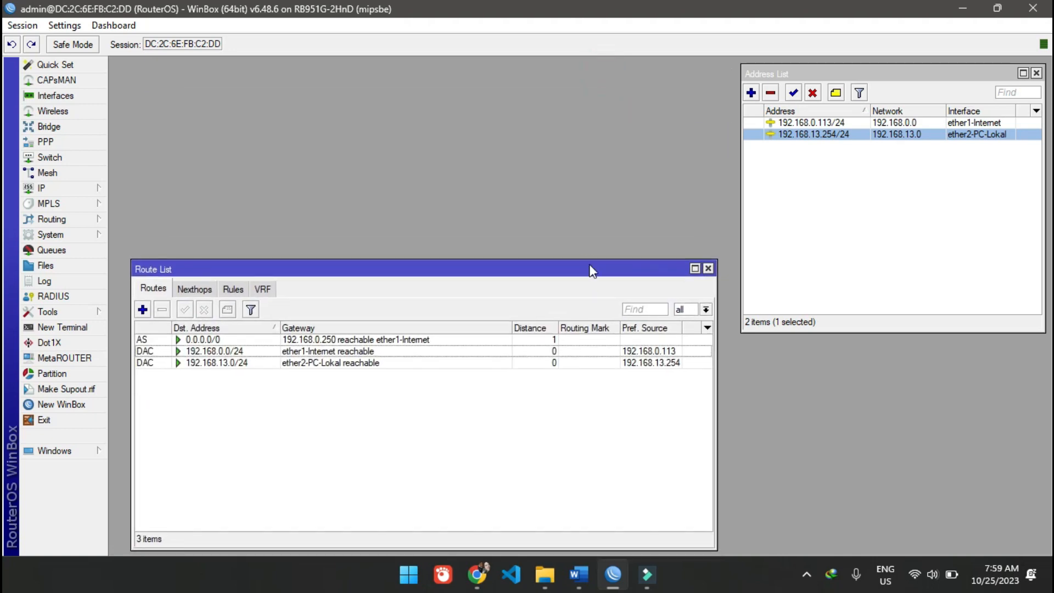
- Open a new RouterOS terminal and ping 8.8.8.8 to test the internet connection, stopping after a few replies
{"action": "left_click", "coordinate": [62, 327]}
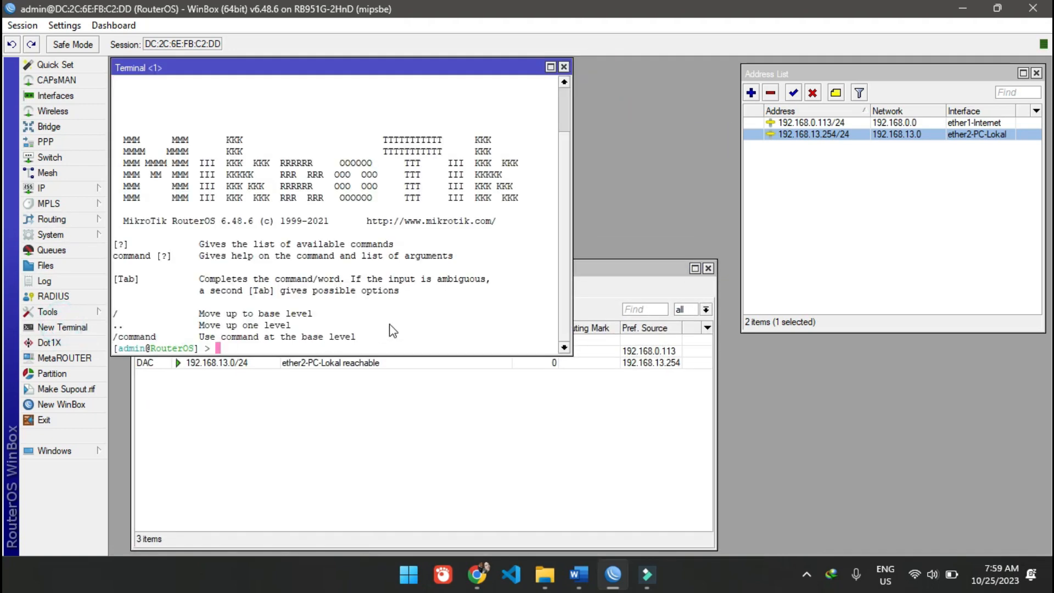
{"action": "type", "text": "ping 8.8.8.8"}
{"action": "key", "text": "Return"}
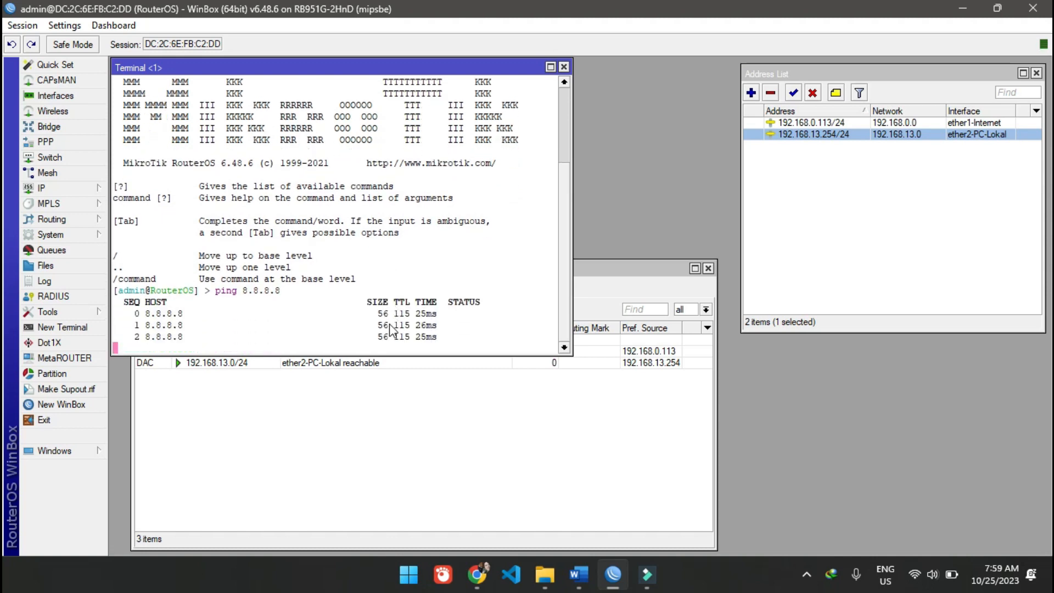
{"action": "key", "text": "ctrl+c"}
- Ping google.com from the router terminal to test name resolution, and stop it after a few replies
{"action": "type", "text": "ping "}
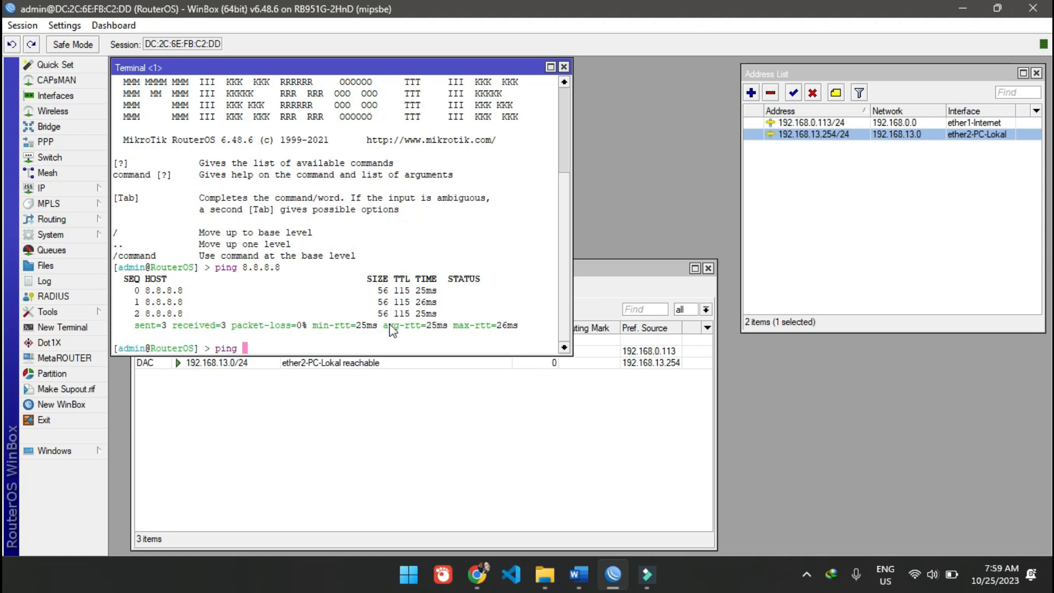
{"action": "type", "text": "google.com"}
{"action": "key", "text": "Return"}
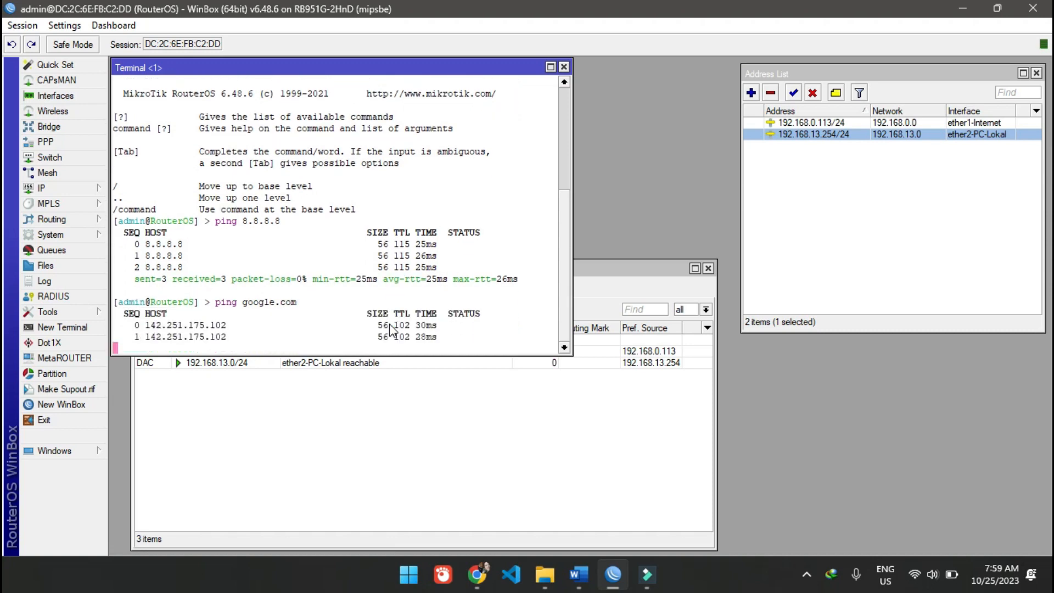
{"action": "key", "text": "ctrl+c"}
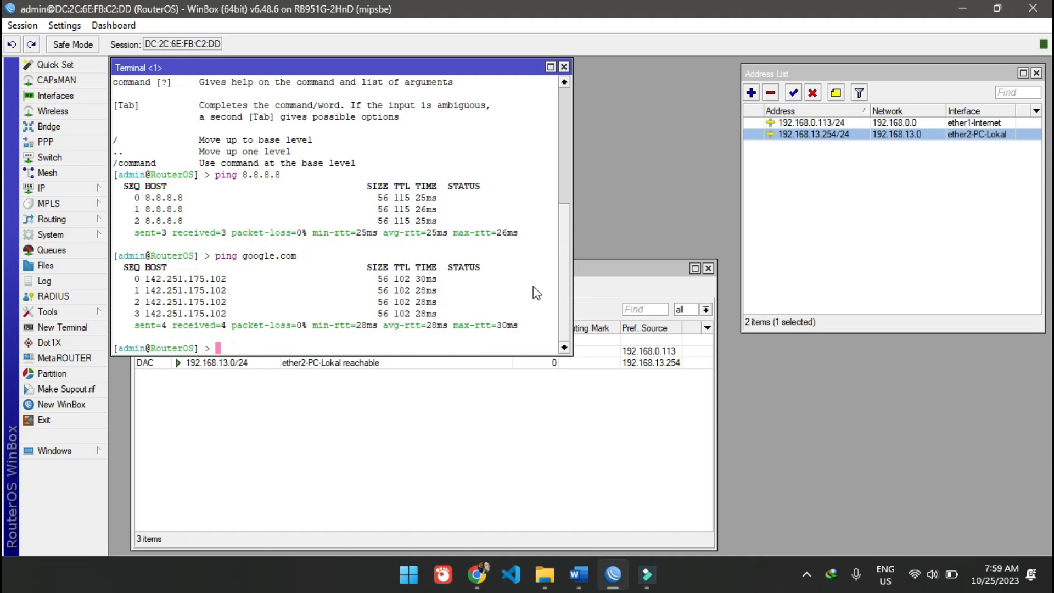
- Review the 0.0.0.0/0 route in the route list alongside the ping results, and close the terminal
{"action": "left_click", "coordinate": [814, 186]}
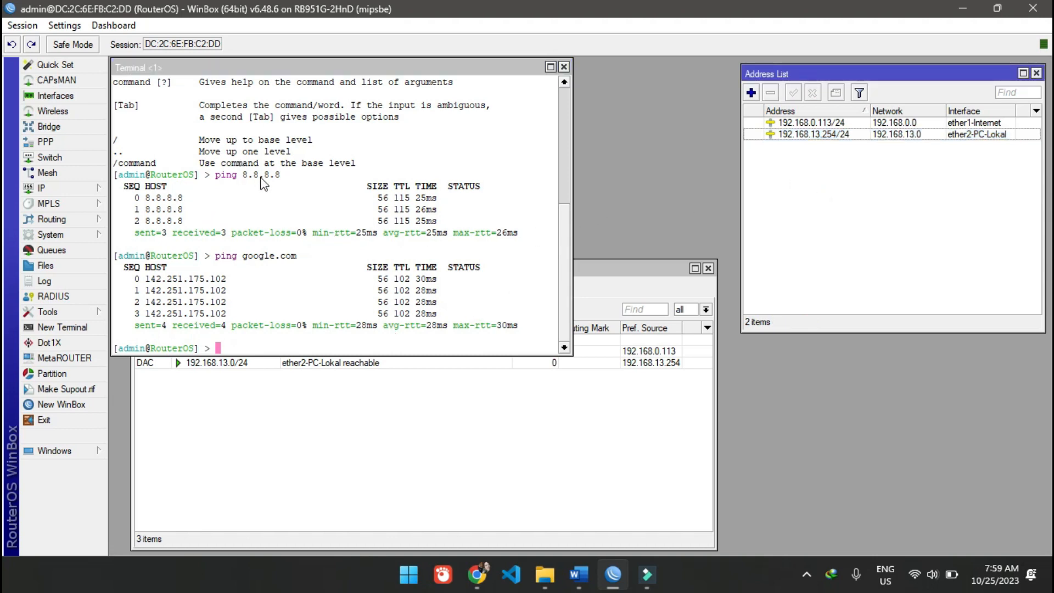
{"action": "left_click", "coordinate": [529, 500]}
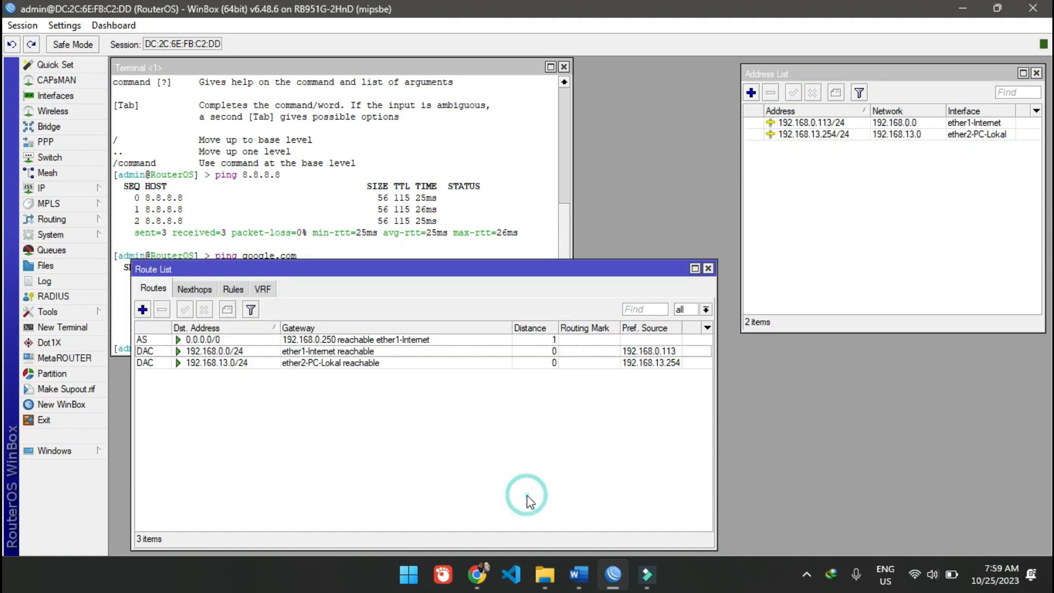
{"action": "left_click", "coordinate": [63, 190]}
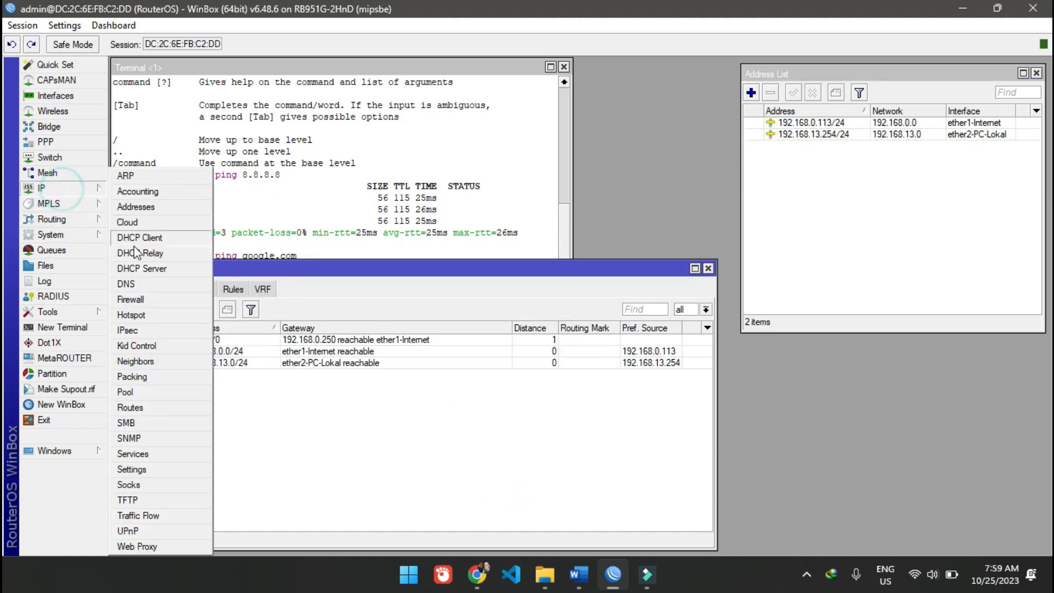
{"action": "left_click", "coordinate": [346, 418]}
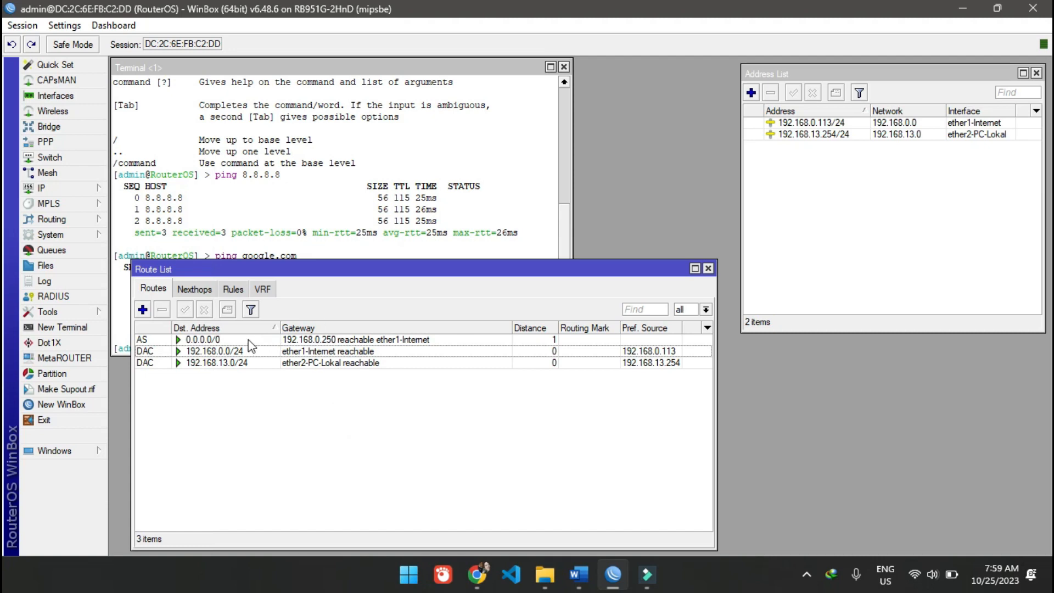
{"action": "left_click", "coordinate": [221, 341]}
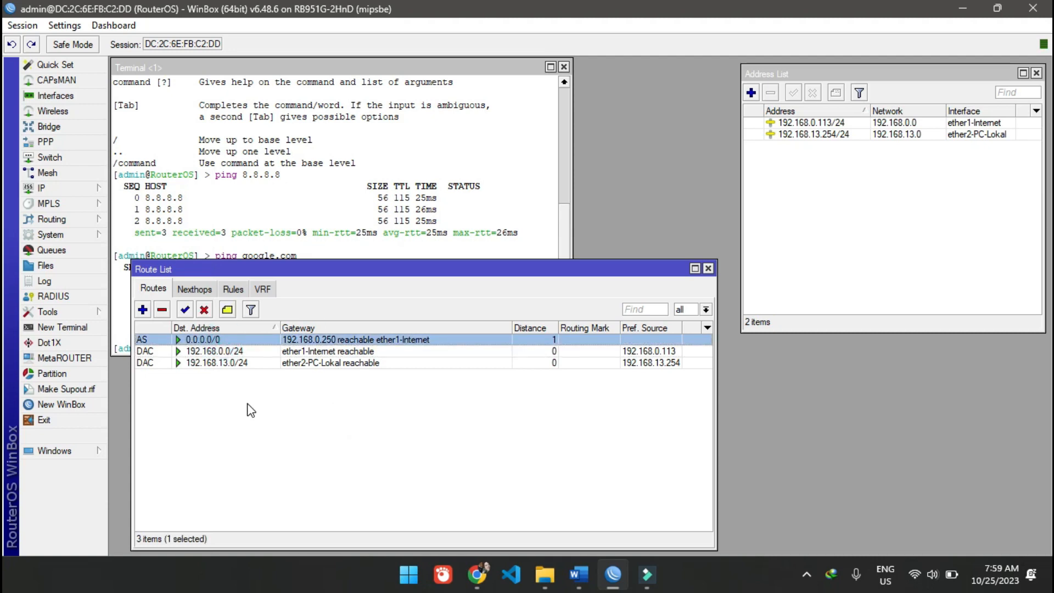
{"action": "left_click", "coordinate": [377, 164]}
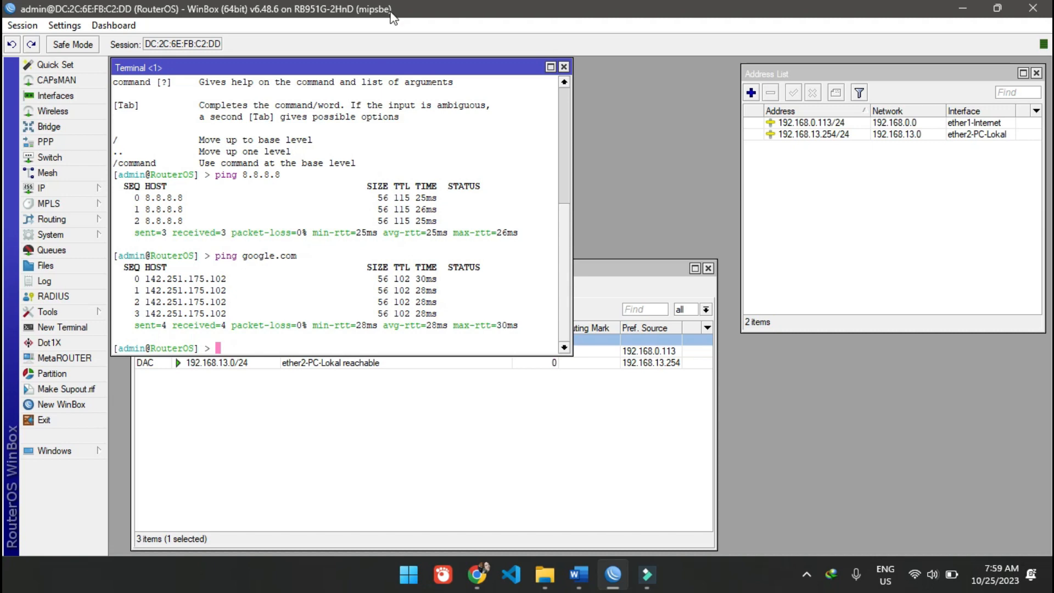
{"action": "left_click", "coordinate": [562, 66]}
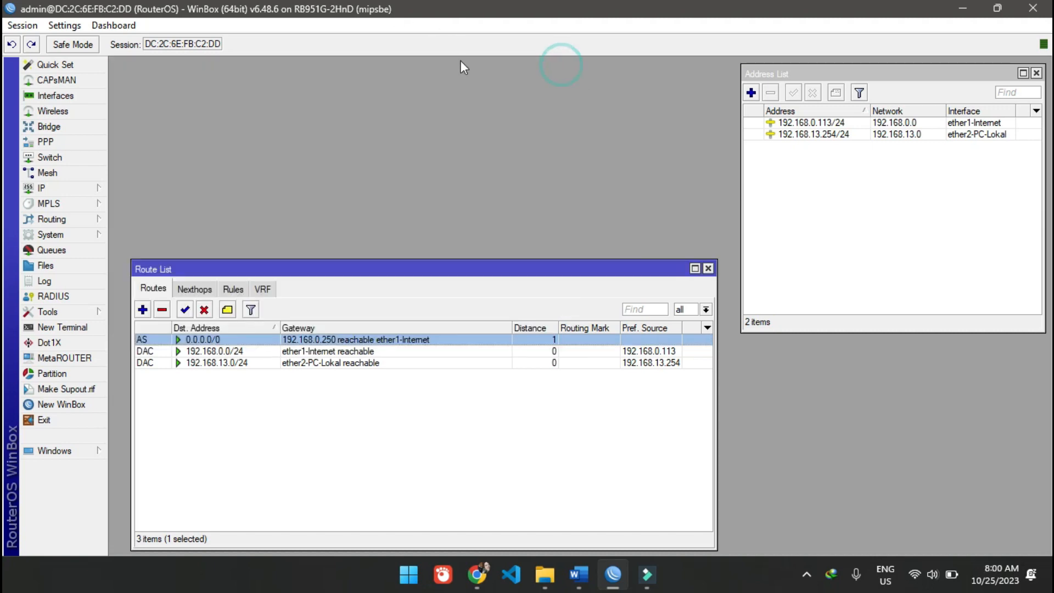
- Open the IP firewall and show its NAT rules
{"action": "left_click", "coordinate": [35, 189]}
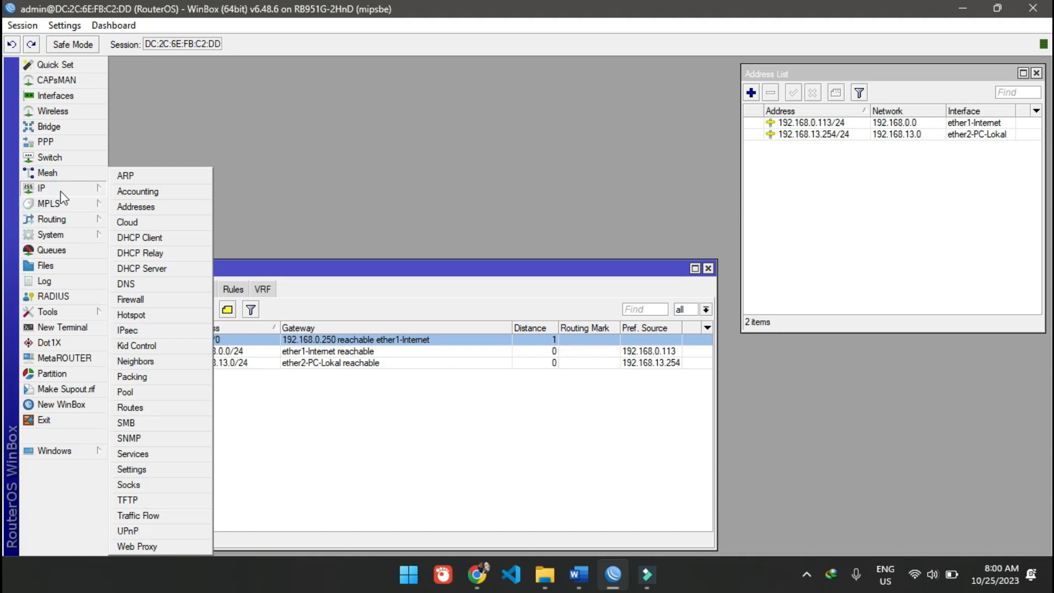
{"action": "left_click", "coordinate": [156, 296]}
{"action": "left_click", "coordinate": [296, 191]}
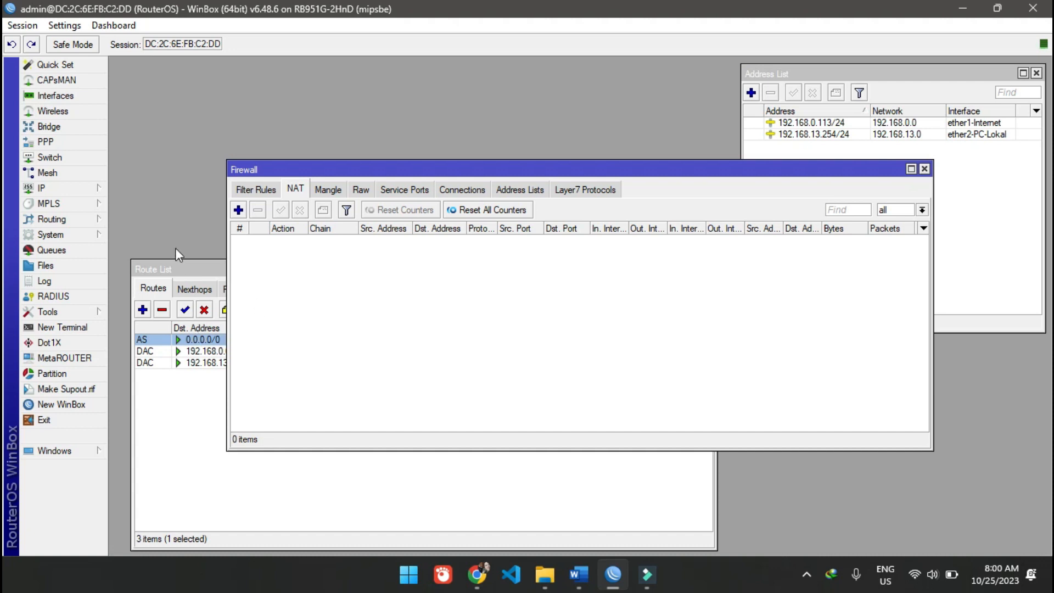
- Review the route list, address list and DNS server settings, and close the DNS settings without changes
{"action": "left_click", "coordinate": [183, 273]}
{"action": "left_click", "coordinate": [839, 74]}
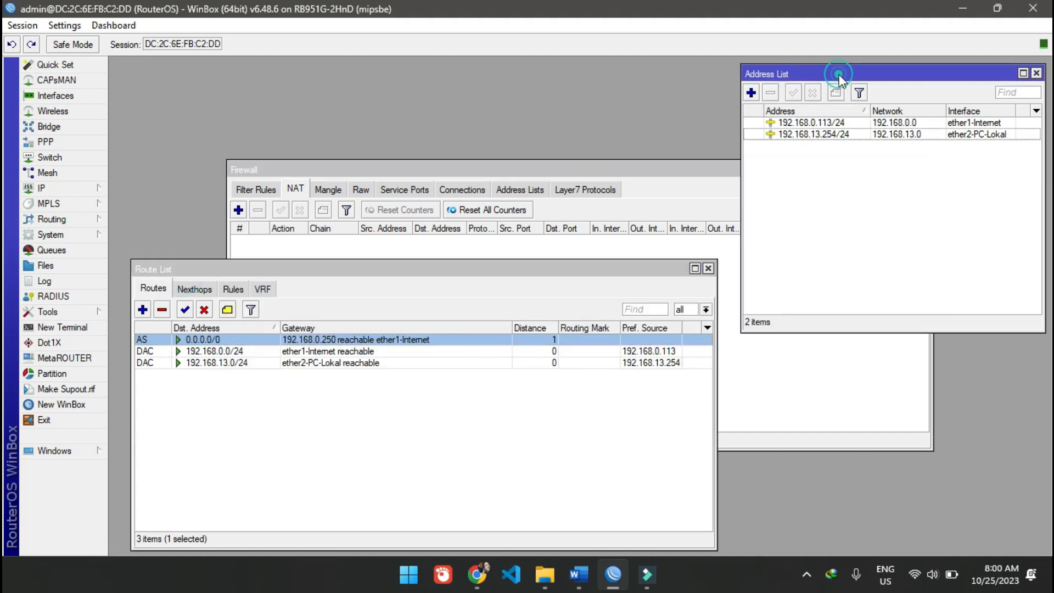
{"action": "left_click", "coordinate": [98, 191]}
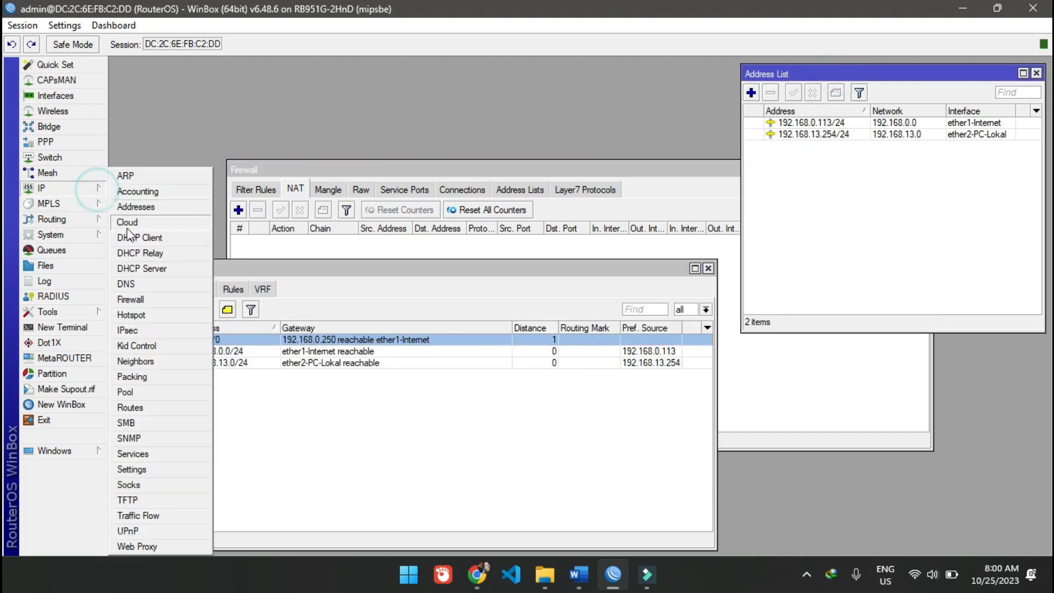
{"action": "left_click", "coordinate": [138, 281]}
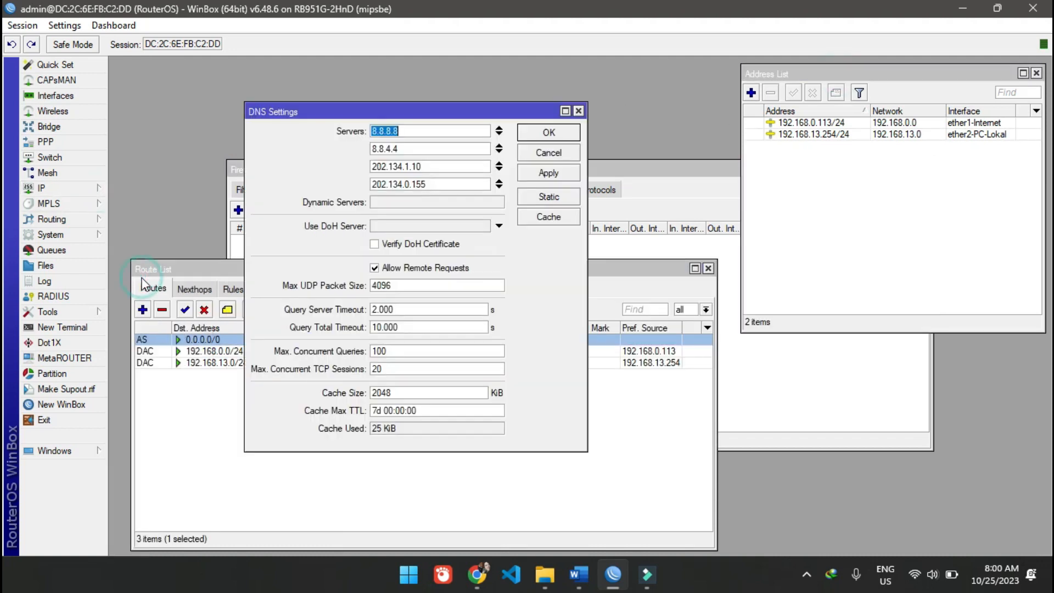
{"action": "left_click", "coordinate": [197, 442]}
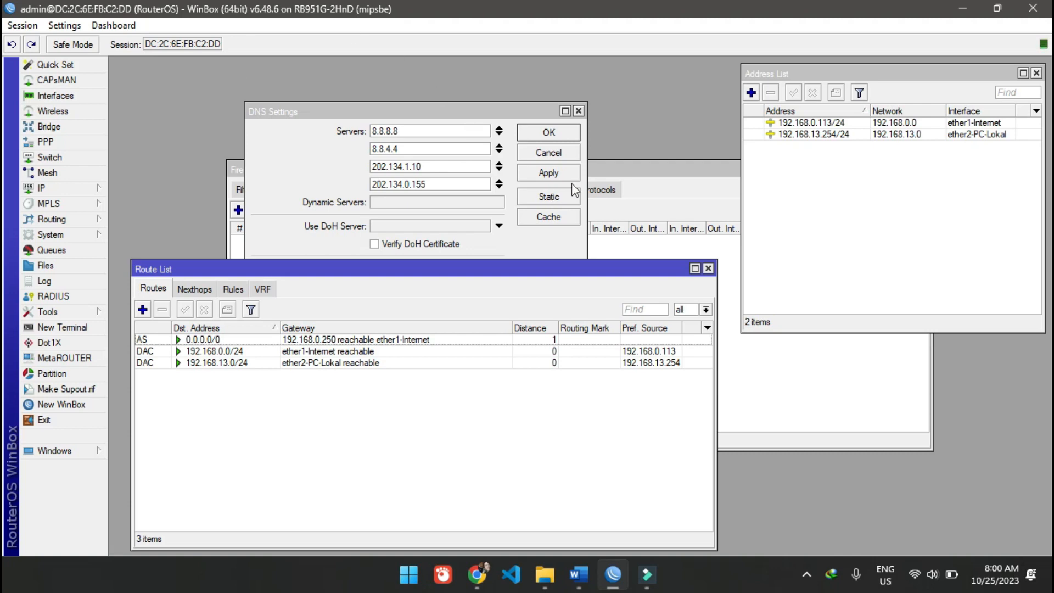
{"action": "left_click", "coordinate": [581, 115]}
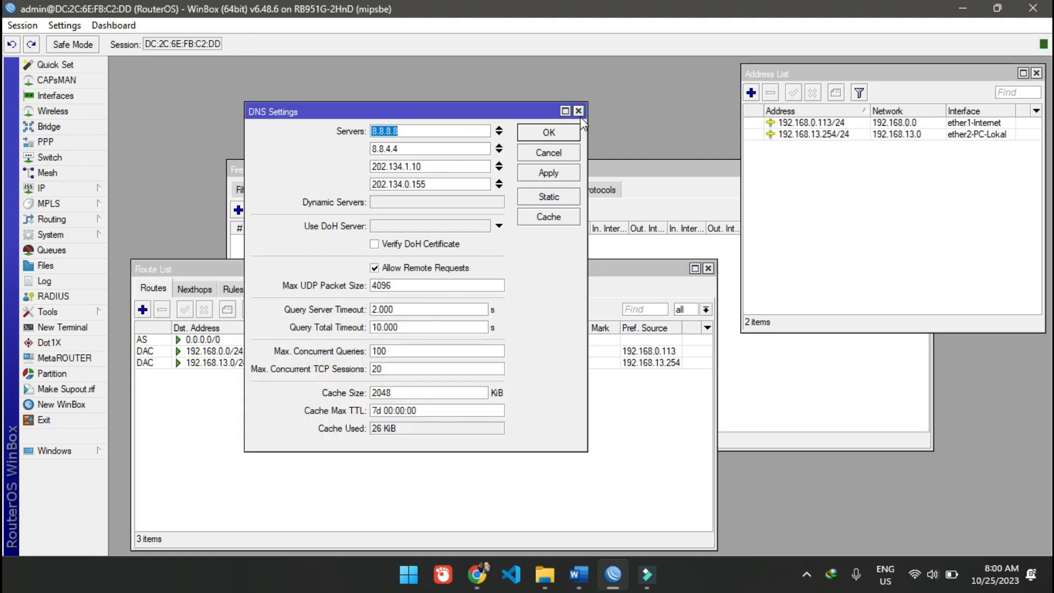
{"action": "left_click", "coordinate": [578, 111]}
- Close the route list and firewall windows, keeping only the address list open
{"action": "left_click_drag", "start_coordinate": [565, 169], "coordinate": [450, 66]}
{"action": "left_click", "coordinate": [373, 463]}
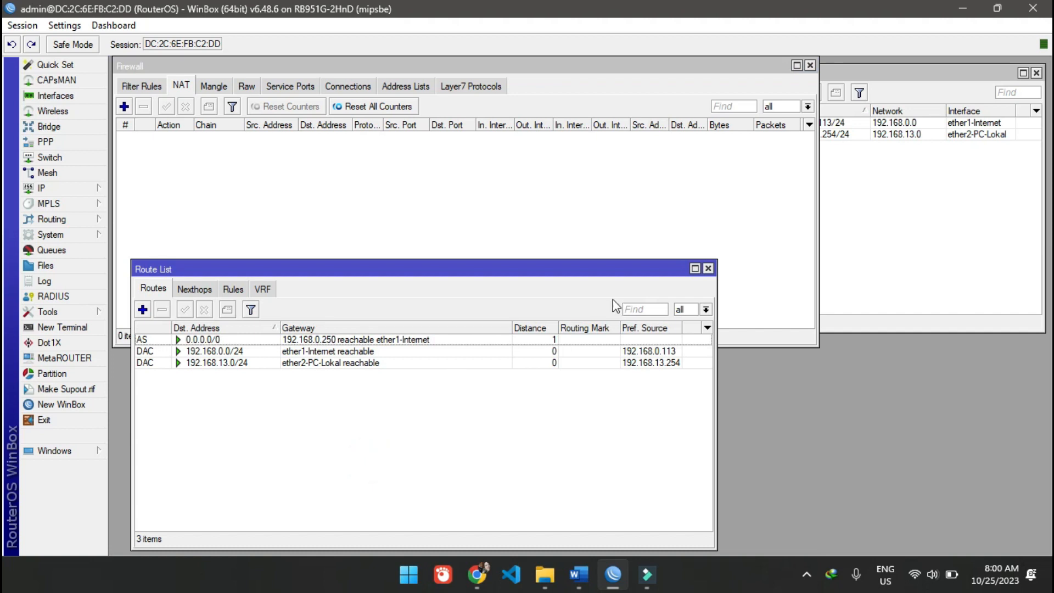
{"action": "left_click", "coordinate": [708, 269]}
{"action": "left_click", "coordinate": [840, 239]}
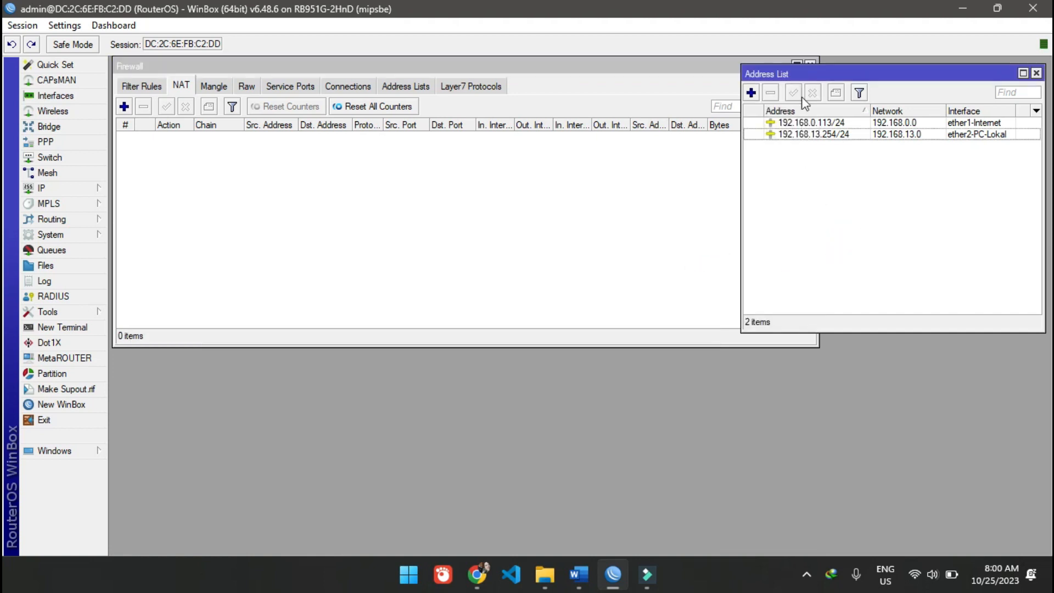
{"action": "left_click", "coordinate": [660, 71]}
{"action": "left_click", "coordinate": [809, 66]}
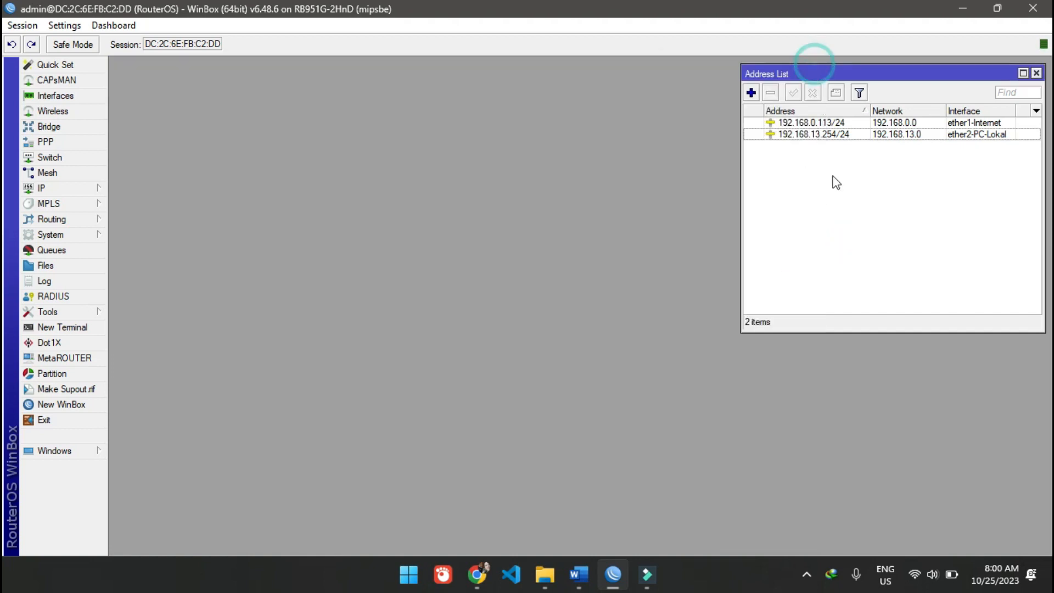
- Switch to the Filter dengan L7 Protocol.docx document in Word and review the network topology diagram
{"action": "mouse_move", "coordinate": [811, 74]}
{"action": "left_mouse_down"}
{"action": "mouse_move", "coordinate": [802, 81]}
{"action": "mouse_move", "coordinate": [811, 78]}
{"action": "left_mouse_up"}
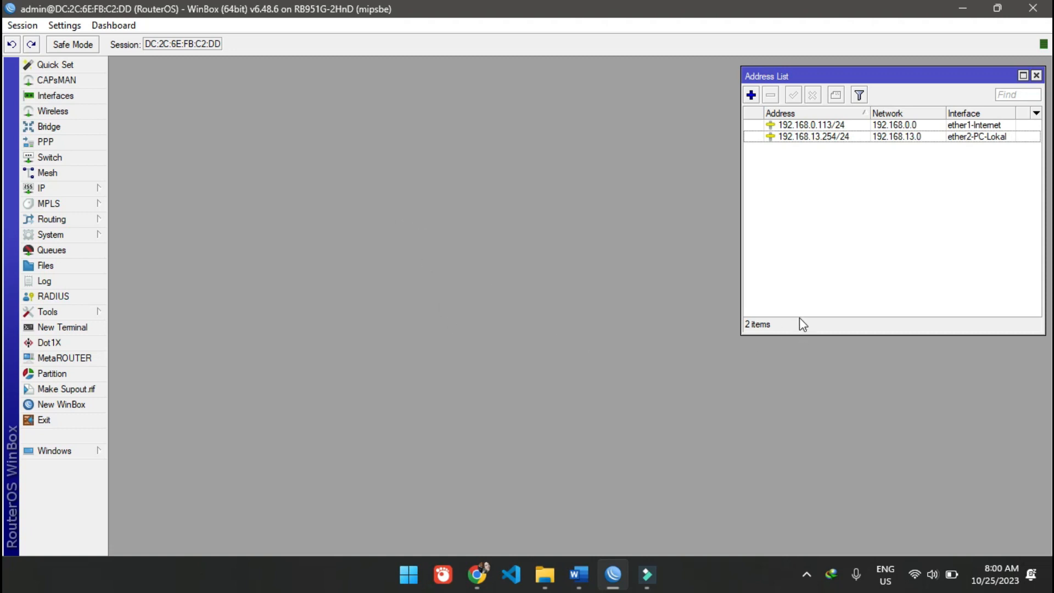
{"action": "left_click", "coordinate": [798, 278]}
{"action": "mouse_move", "coordinate": [579, 574]}
{"action": "left_click", "coordinate": [643, 504]}
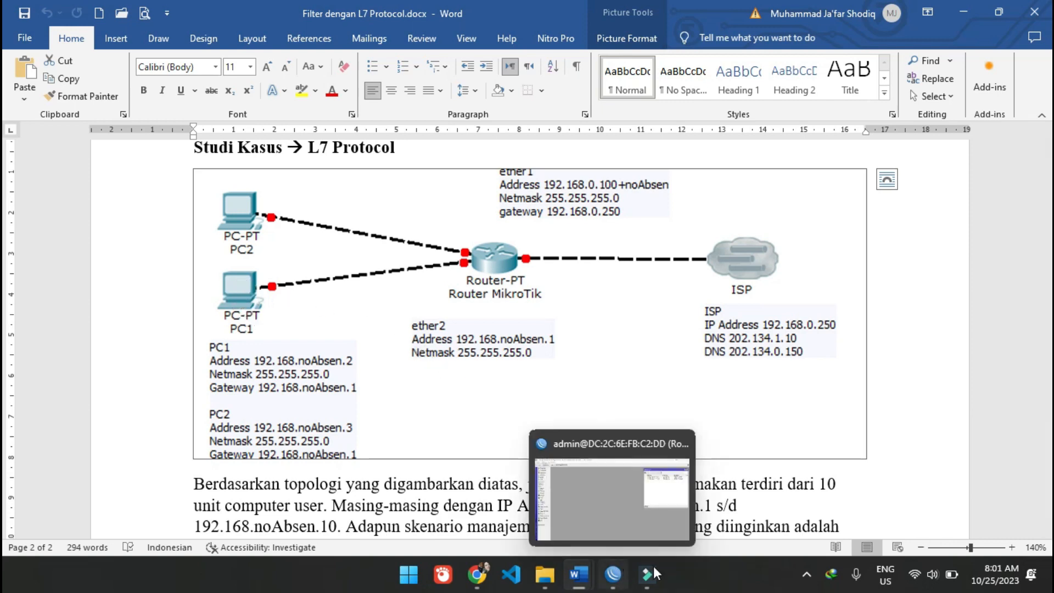
- Open the Windows Network Connections list from the advanced network settings and disable the Wi-Fi adapter
{"action": "right_click", "coordinate": [916, 580]}
{"action": "left_click", "coordinate": [913, 532]}
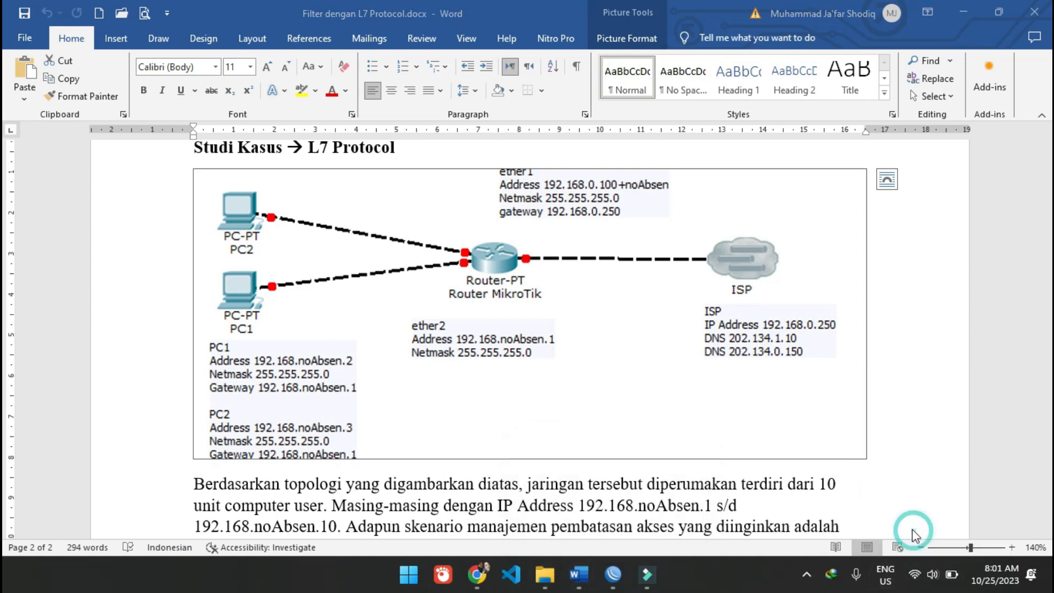
{"action": "scroll", "coordinate": [524, 384], "scroll_direction": "down", "scroll_amount": 3}
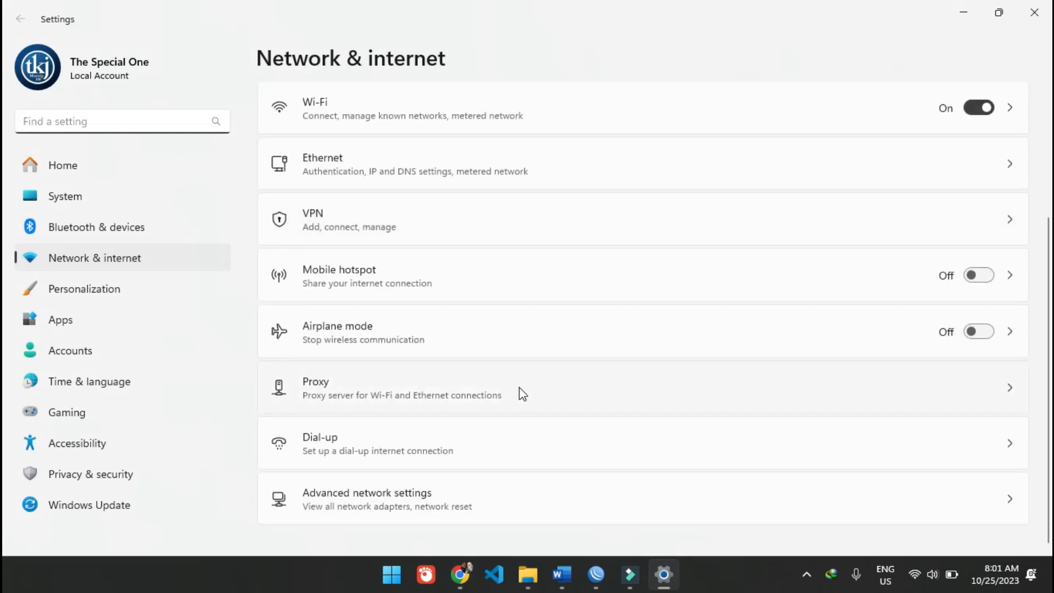
{"action": "left_click", "coordinate": [422, 498]}
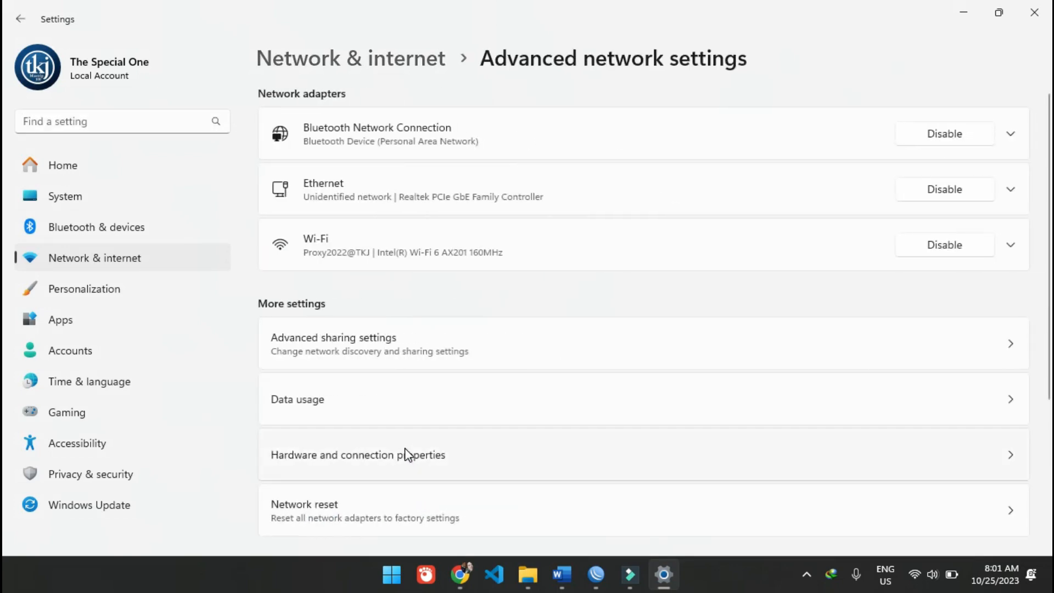
{"action": "scroll", "coordinate": [406, 454], "scroll_direction": "down", "scroll_amount": 3}
{"action": "left_click", "coordinate": [399, 391]}
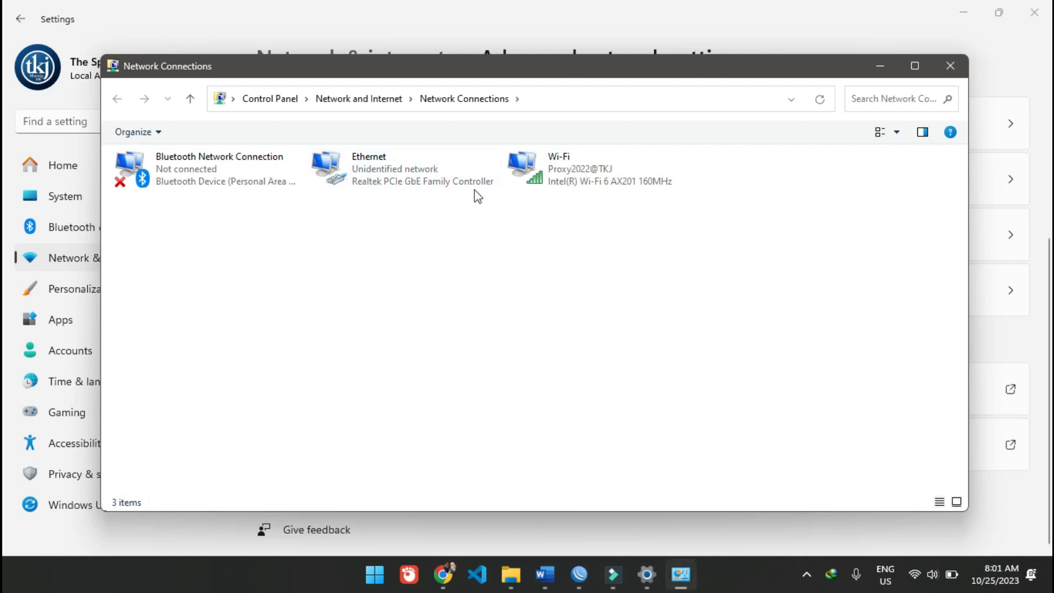
{"action": "left_click", "coordinate": [579, 178]}
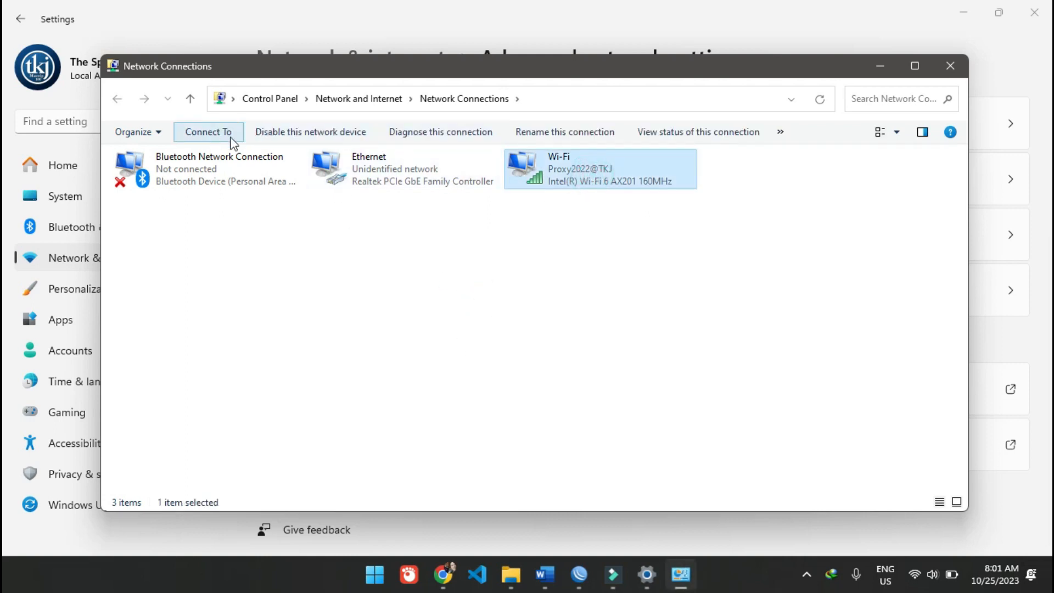
{"action": "left_click", "coordinate": [321, 134]}
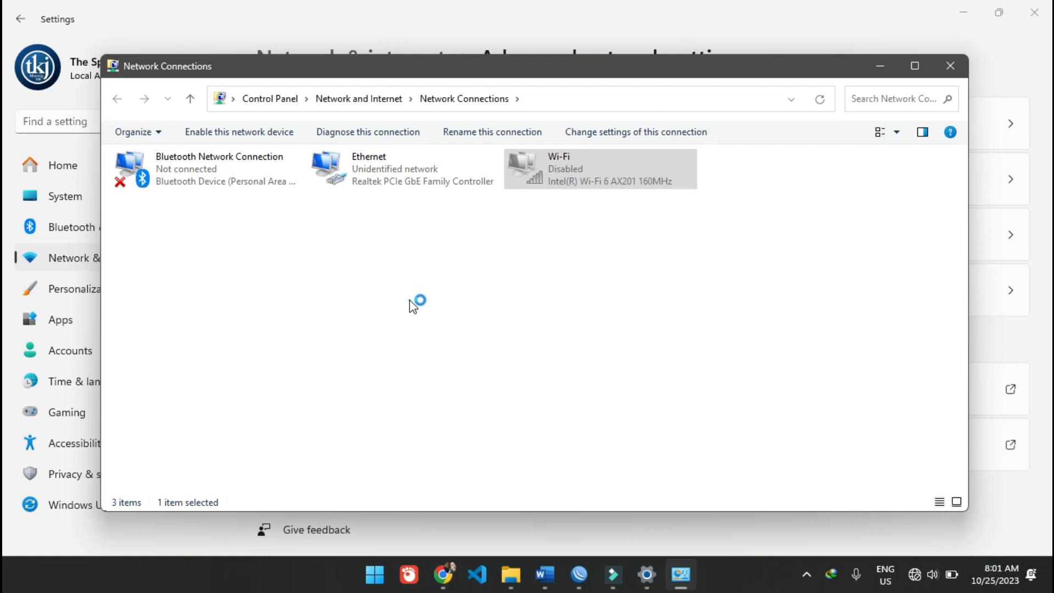
- Check the Ethernet adapter's IPv4 properties for automatic IP and DNS addressing, and accept them
{"action": "left_click", "coordinate": [453, 177]}
{"action": "left_click", "coordinate": [475, 291]}
{"action": "left_click", "coordinate": [419, 177]}
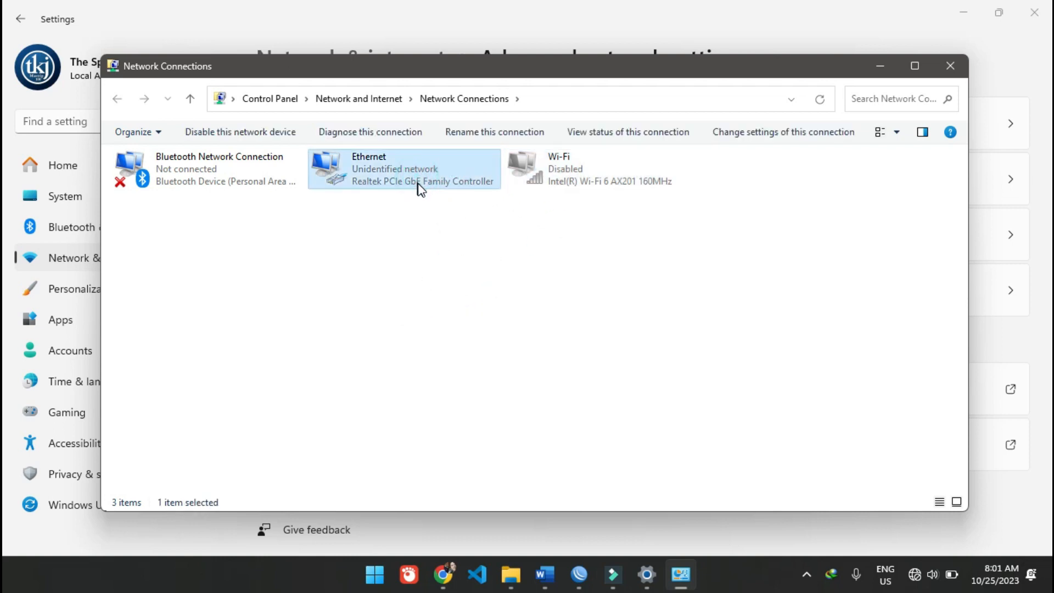
{"action": "right_click", "coordinate": [421, 185]}
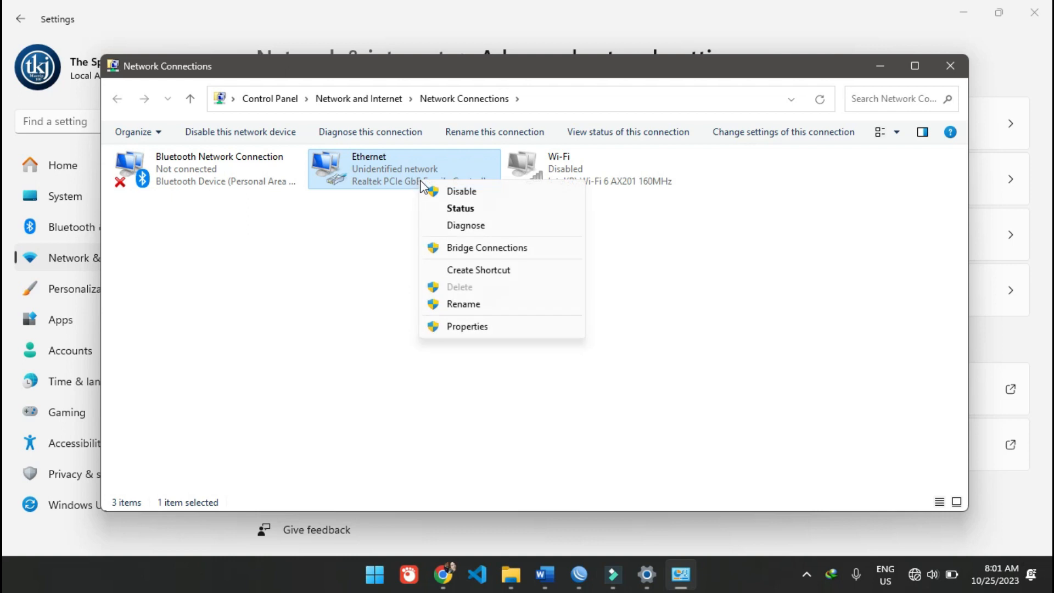
{"action": "left_click", "coordinate": [515, 326]}
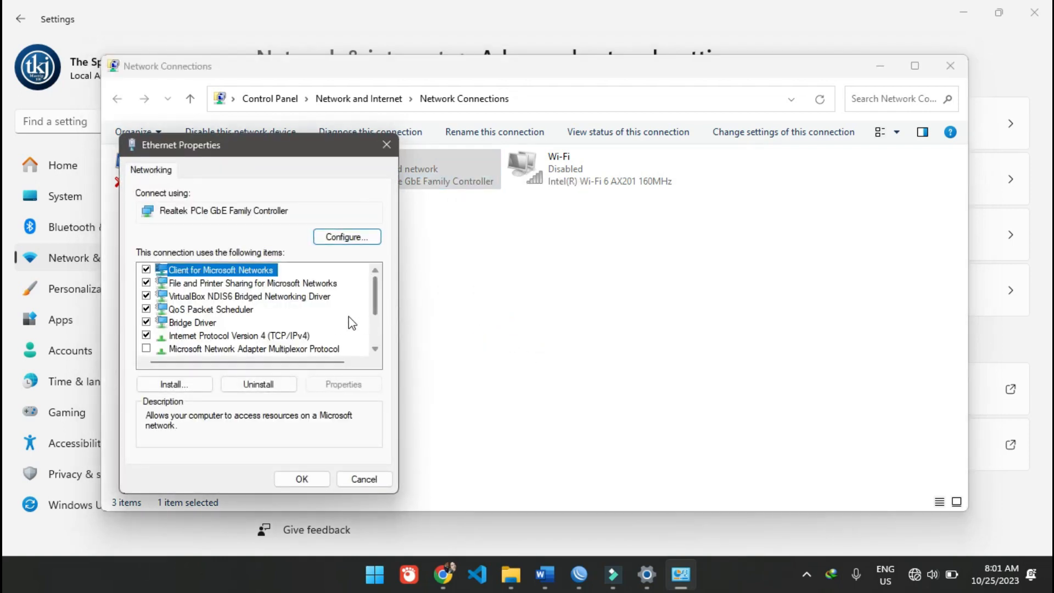
{"action": "double_click", "coordinate": [277, 335]}
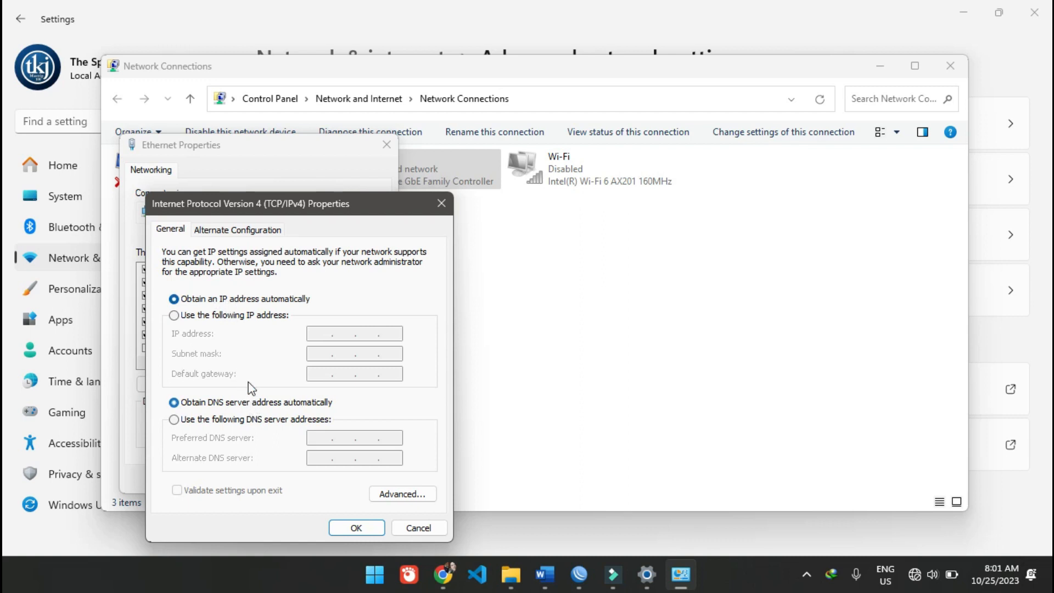
{"action": "left_click", "coordinate": [370, 528]}
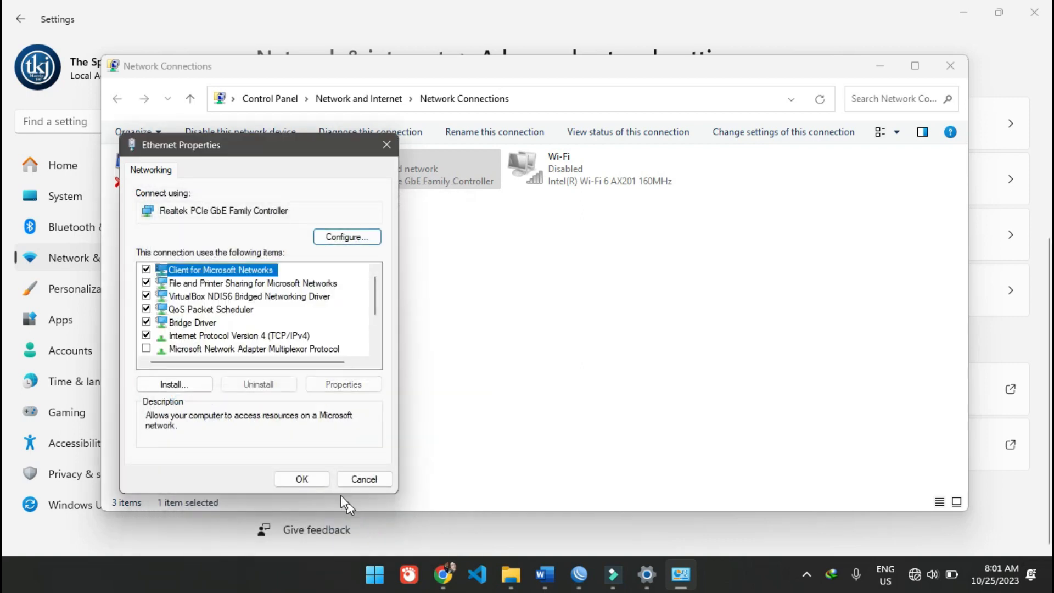
- Accept the Ethernet properties, minimise the Network Connections window and close Settings
{"action": "left_click", "coordinate": [318, 478]}
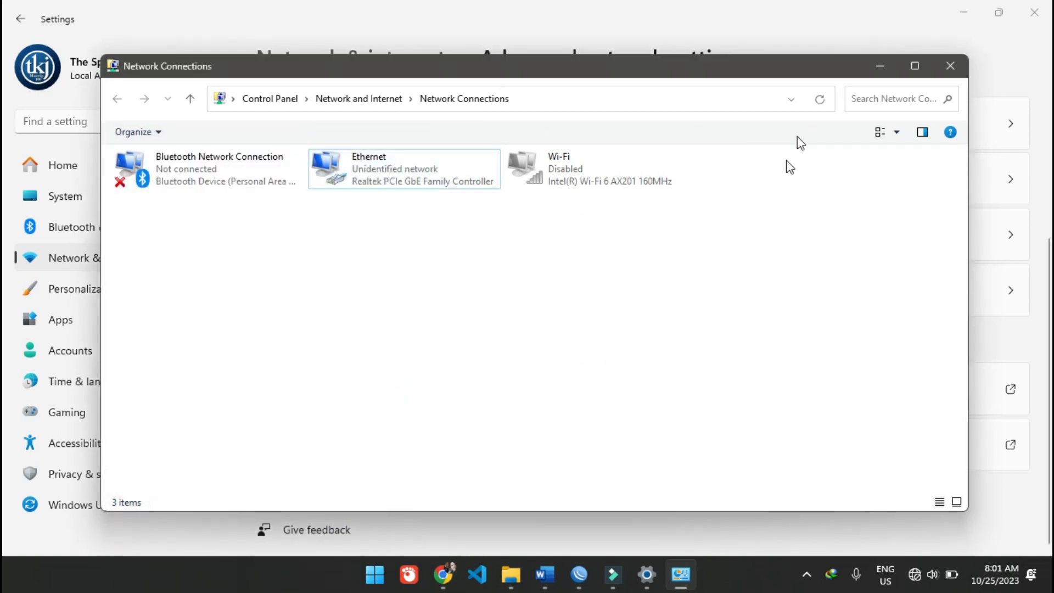
{"action": "left_click", "coordinate": [879, 67]}
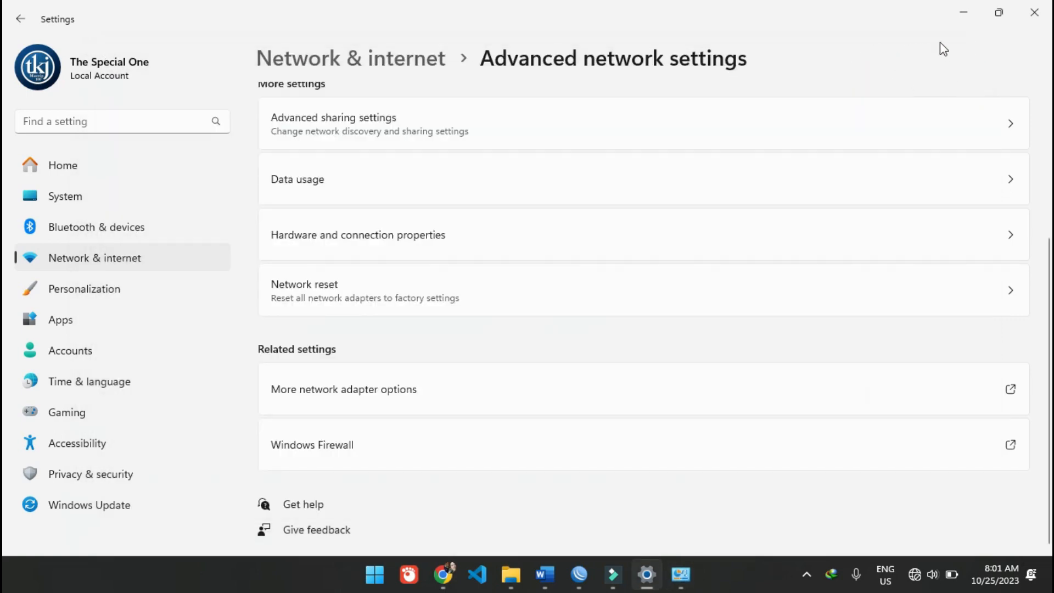
{"action": "left_click", "coordinate": [1025, 21]}
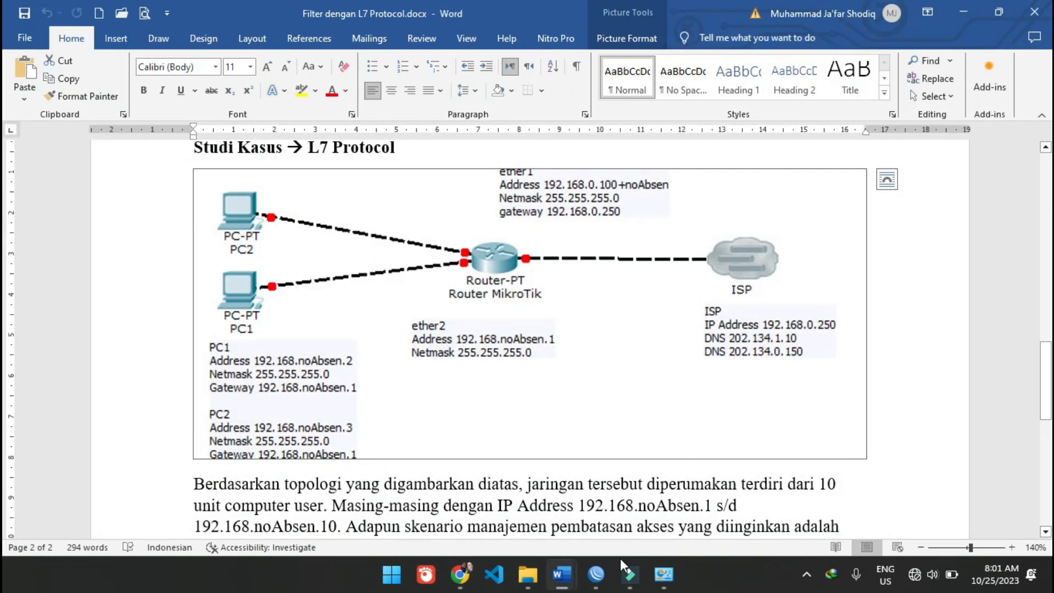
- Switch to WinBox and open the router's DHCP Server window, placing it beside the address list
{"action": "left_click", "coordinate": [598, 574]}
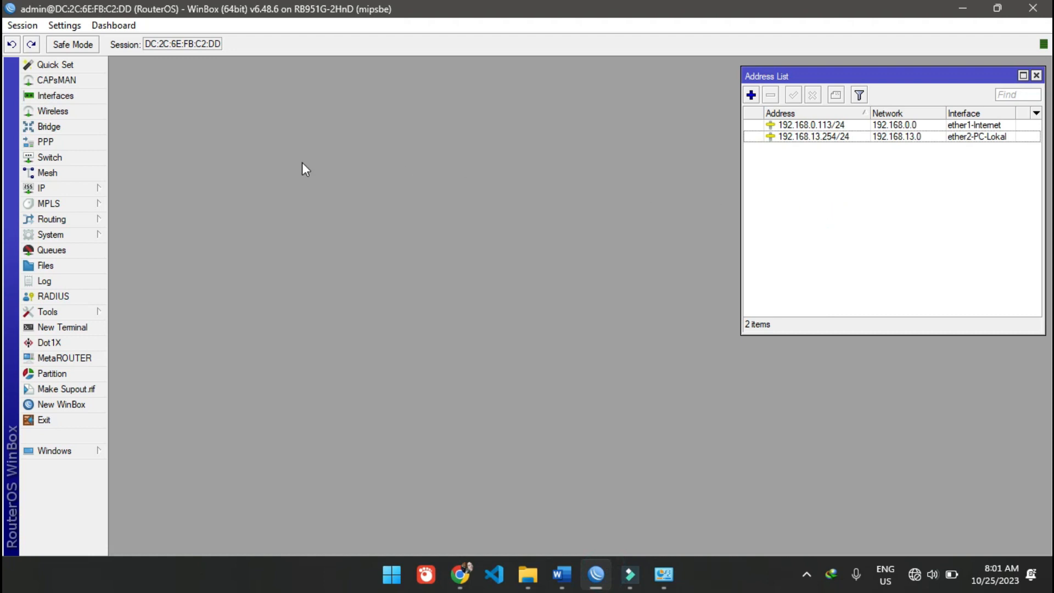
{"action": "left_click", "coordinate": [73, 189]}
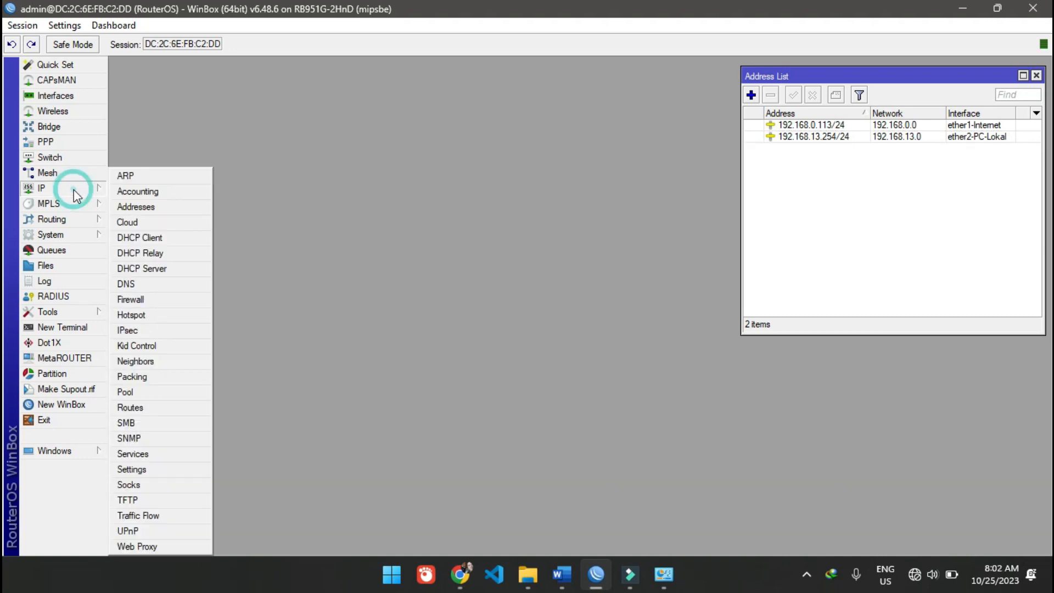
{"action": "left_click", "coordinate": [196, 267]}
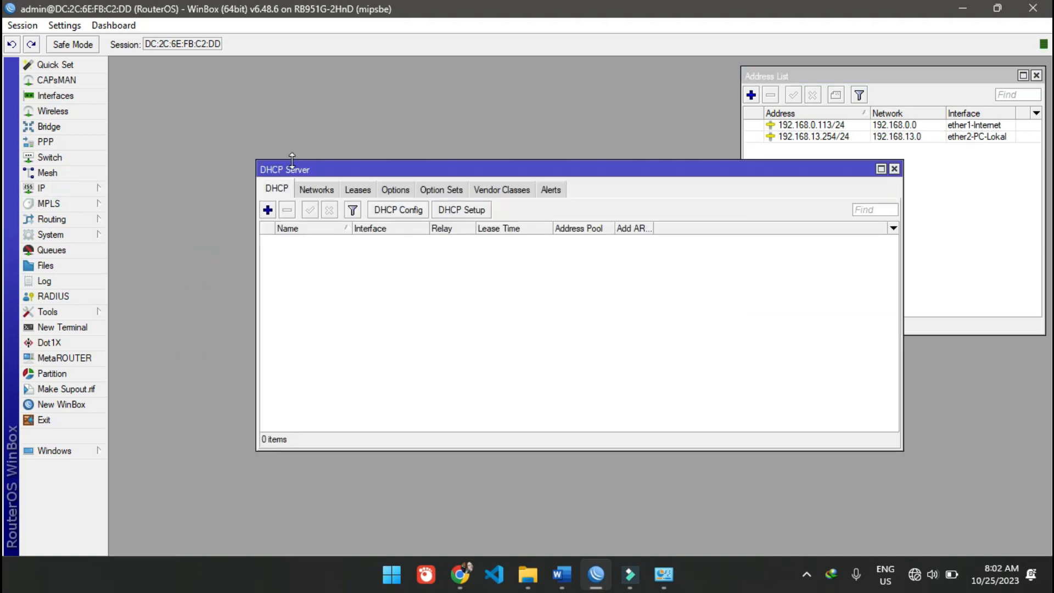
{"action": "left_click_drag", "start_coordinate": [357, 170], "coordinate": [260, 111]}
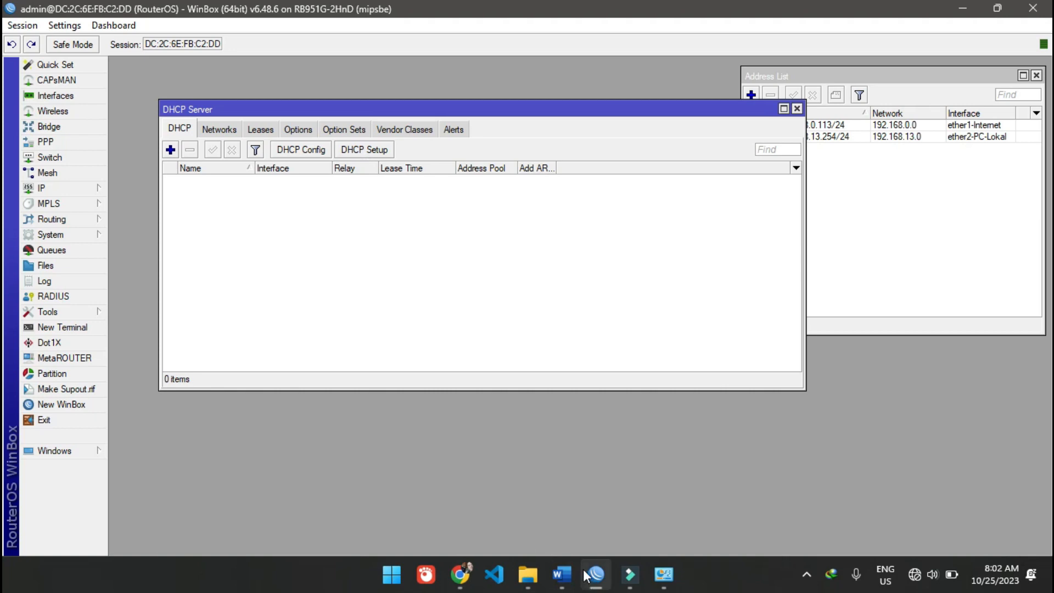
- Check the network topology diagram in the Word document, and return to WinBox
{"action": "mouse_move", "coordinate": [561, 574]}
{"action": "left_click", "coordinate": [622, 485]}
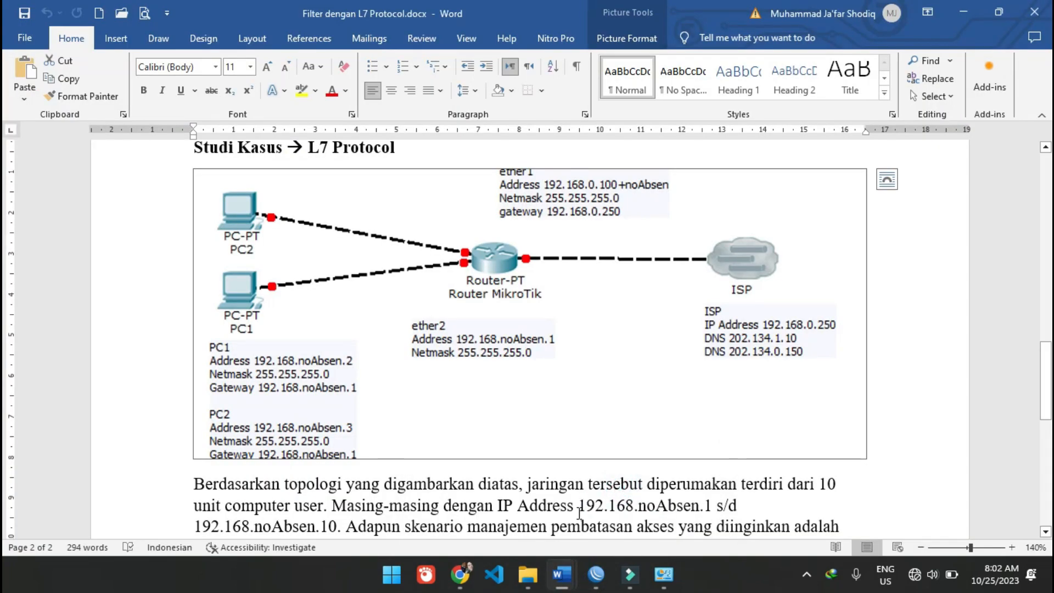
{"action": "left_click", "coordinate": [596, 574]}
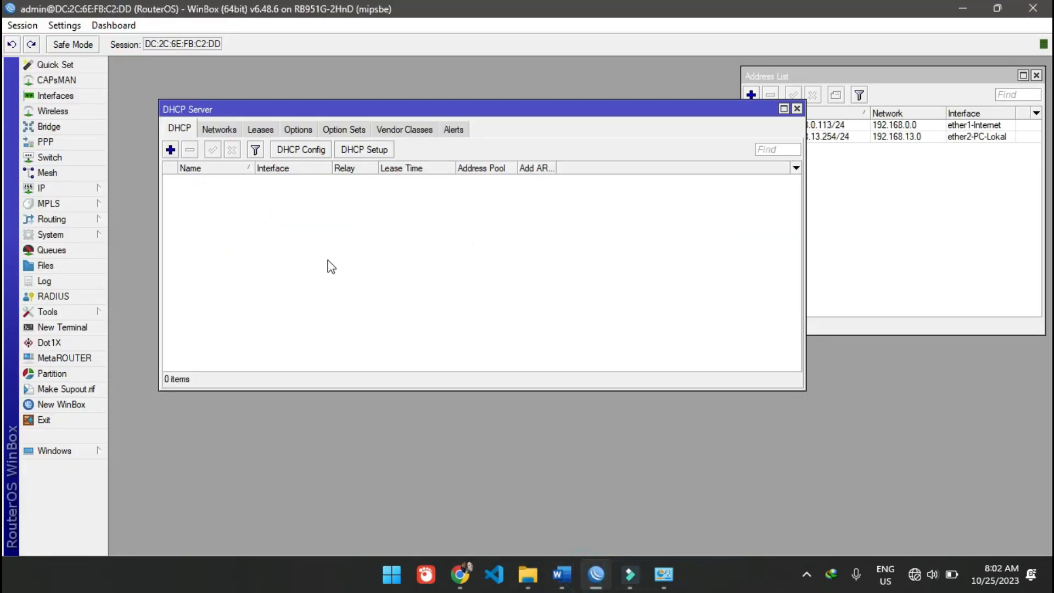
- Start the DHCP setup on ether2-PC-Lokal with address space 192.168.13.0/24 and gateway 192.168.13.254
{"action": "left_click", "coordinate": [294, 225]}
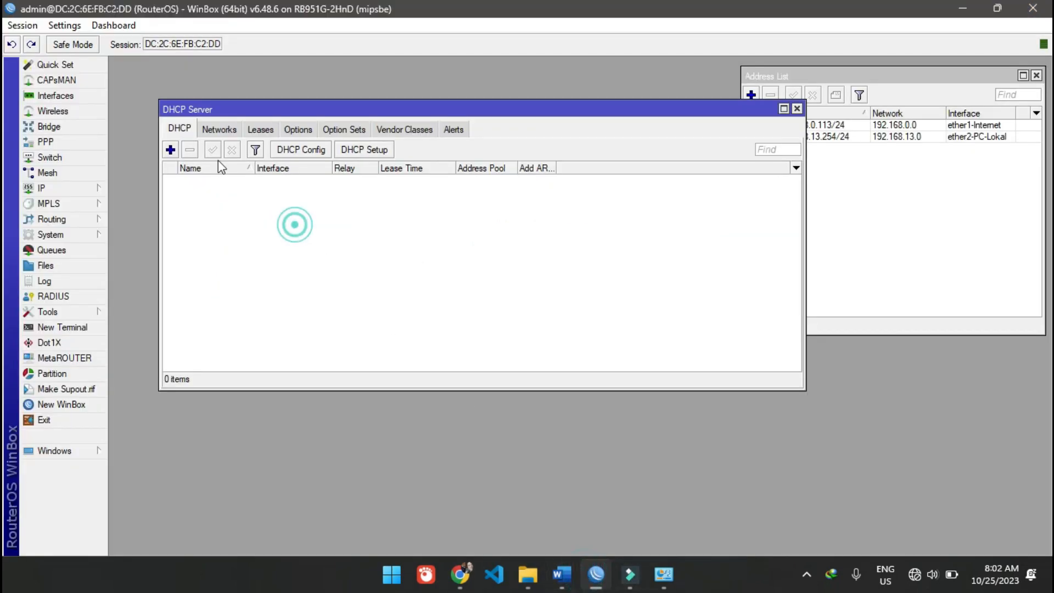
{"action": "left_click", "coordinate": [374, 150]}
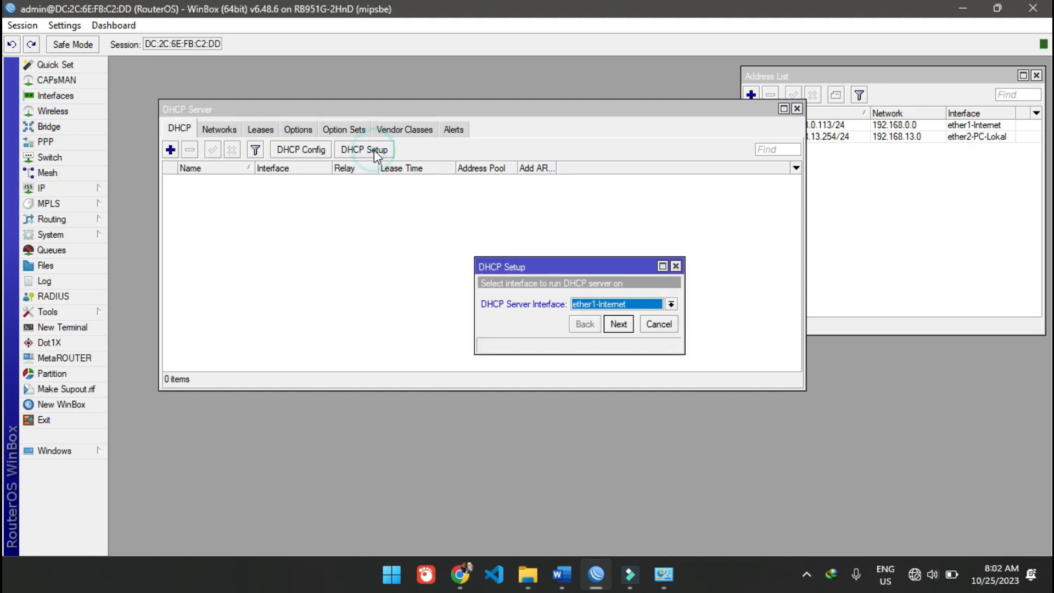
{"action": "left_click", "coordinate": [593, 305]}
{"action": "left_click", "coordinate": [617, 326]}
{"action": "left_click", "coordinate": [618, 325]}
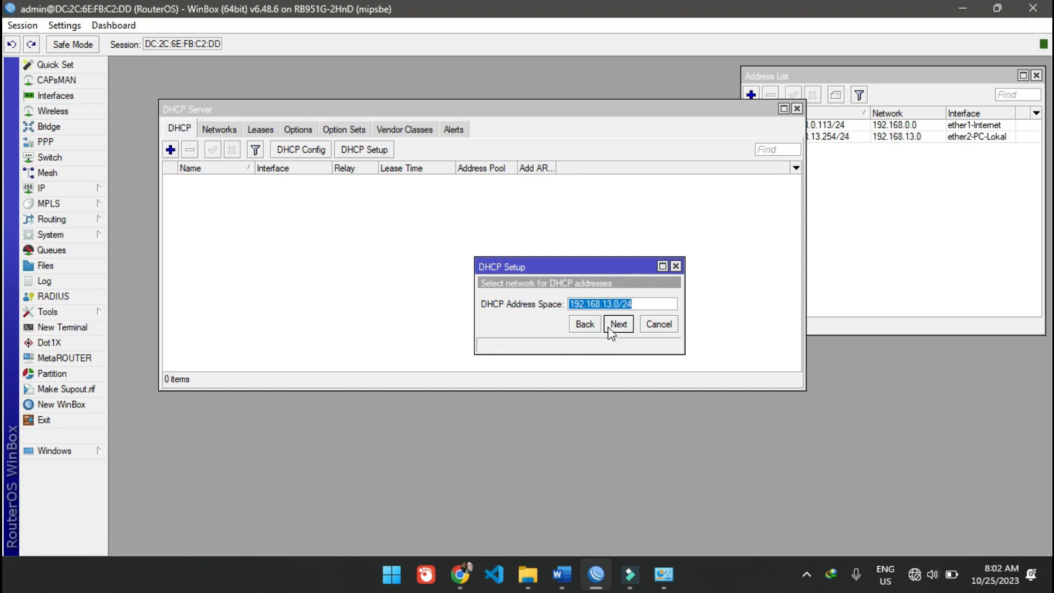
{"action": "left_click", "coordinate": [610, 327]}
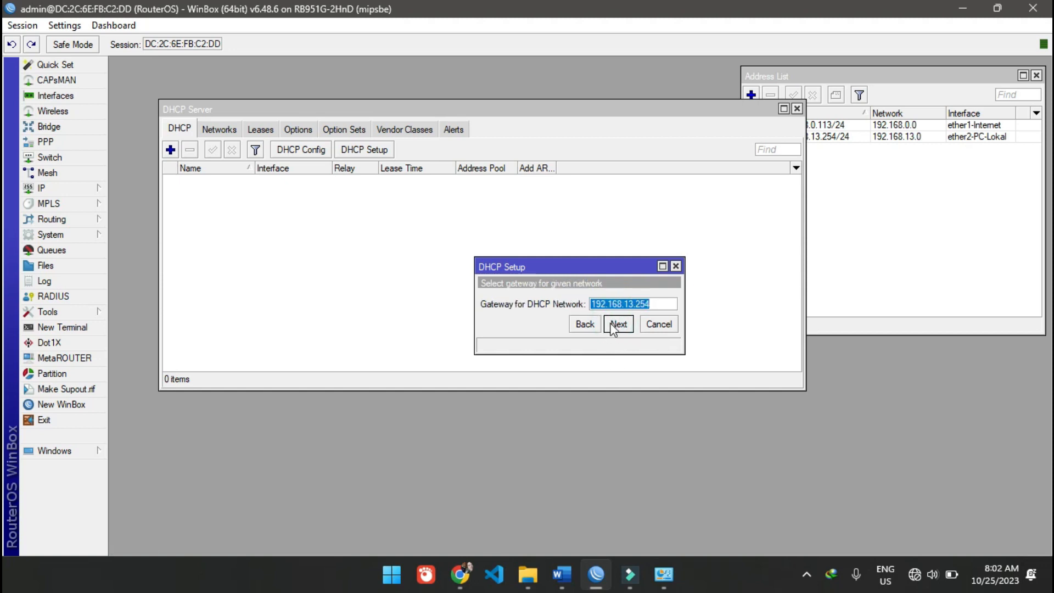
{"action": "left_click", "coordinate": [614, 327]}
- Limit the addresses to give out to the range 192.168.13.1-192.168.13.10
{"action": "left_click", "coordinate": [611, 304]}
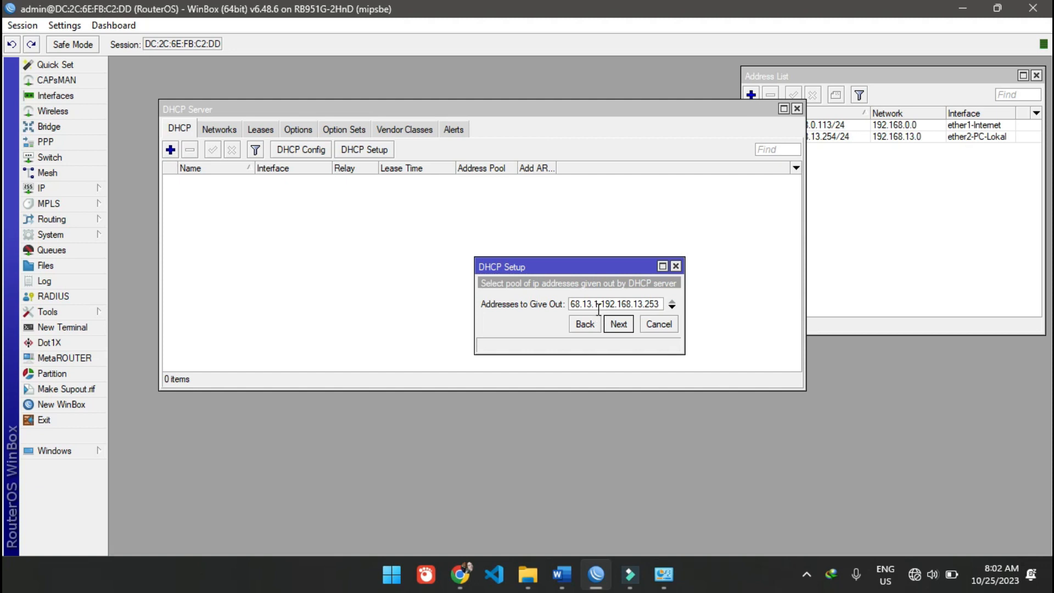
{"action": "left_click_drag", "start_coordinate": [645, 305], "coordinate": [659, 303]}
{"action": "double_click", "coordinate": [660, 304]}
{"action": "left_click", "coordinate": [653, 304]}
{"action": "type", "text": "10"}
{"action": "left_click", "coordinate": [617, 327]}
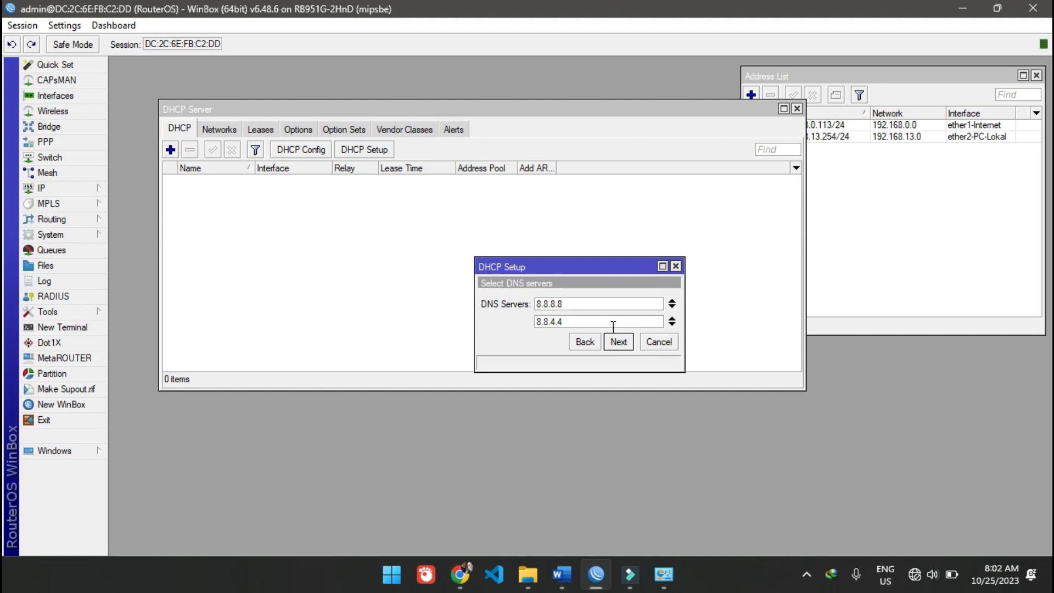
- Accept DNS servers 8.8.8.8 and 8.8.4.4, set the lease time to 00:30:00, and complete the DHCP setup
{"action": "left_click", "coordinate": [620, 349]}
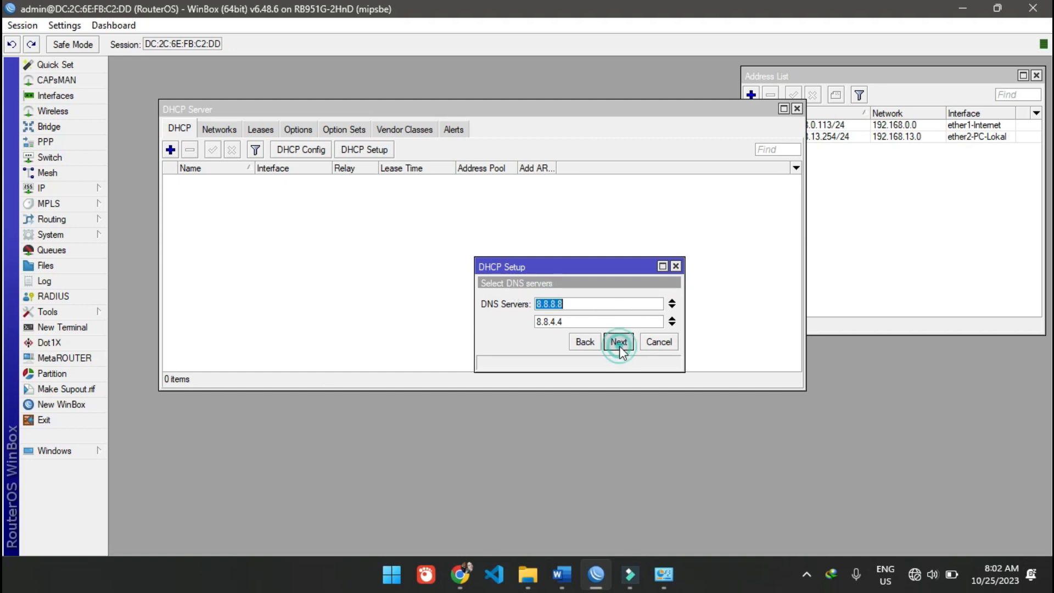
{"action": "left_click", "coordinate": [547, 305]}
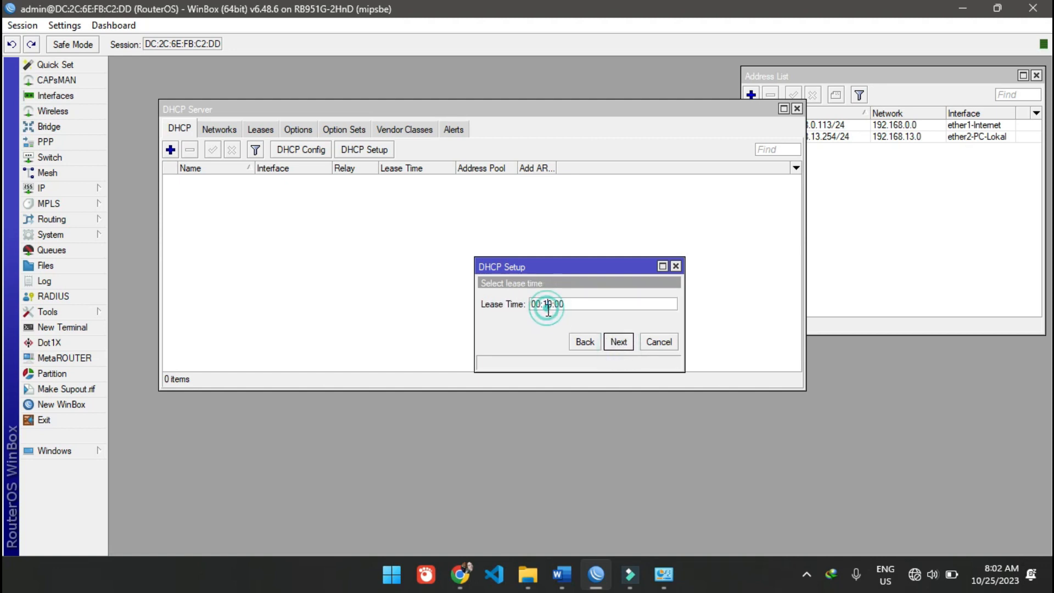
{"action": "left_click_drag", "start_coordinate": [547, 304], "coordinate": [543, 303]}
{"action": "left_click", "coordinate": [619, 343]}
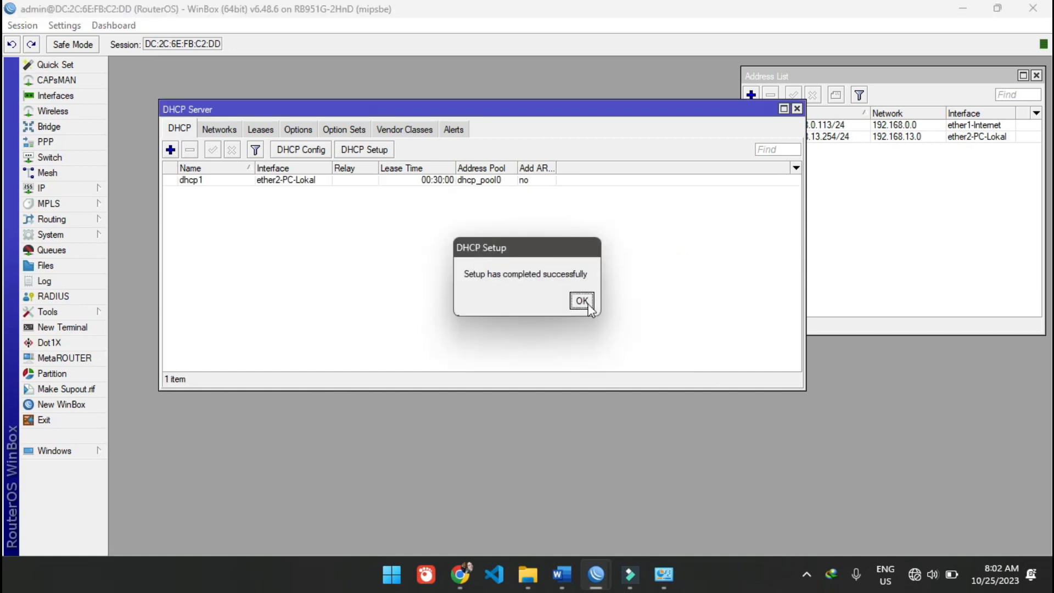
{"action": "left_click", "coordinate": [581, 300]}
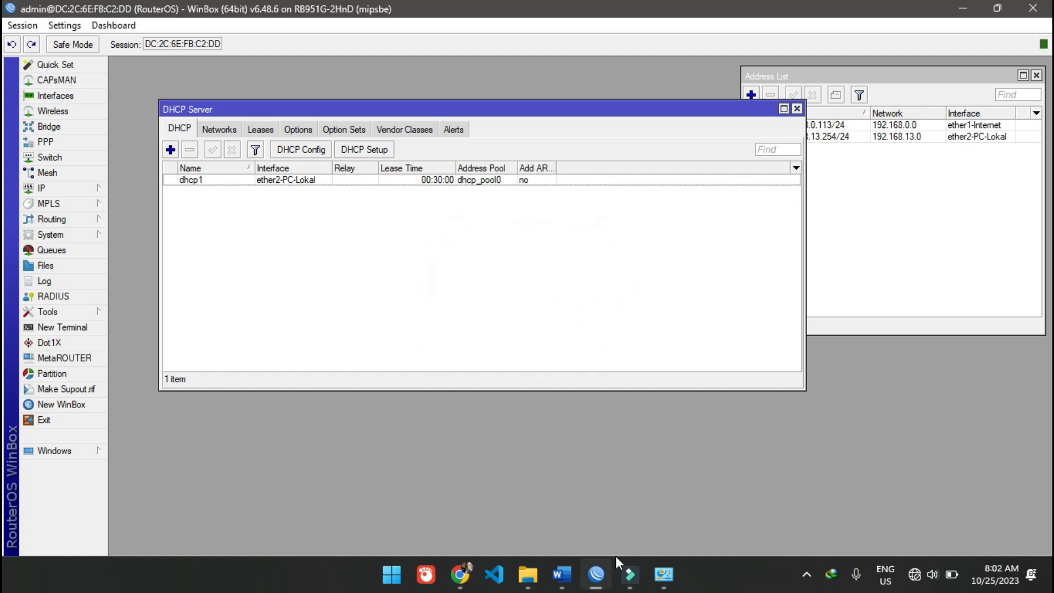
- Switch to Network Connections and check the IPv4 address in the Ethernet adapter's connection details
{"action": "left_click", "coordinate": [663, 573]}
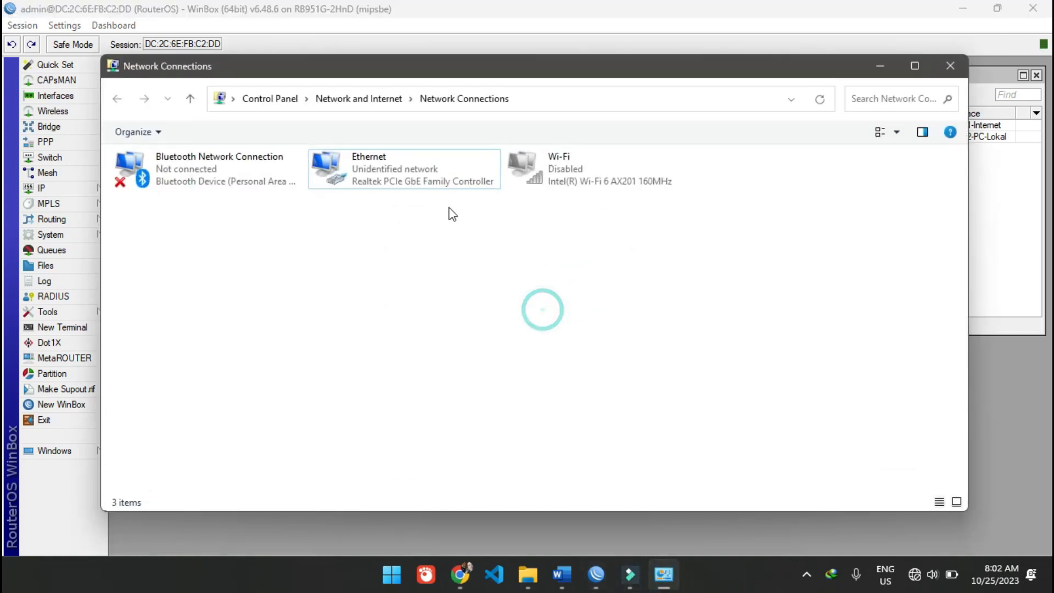
{"action": "left_click", "coordinate": [422, 174]}
{"action": "double_click", "coordinate": [397, 169]}
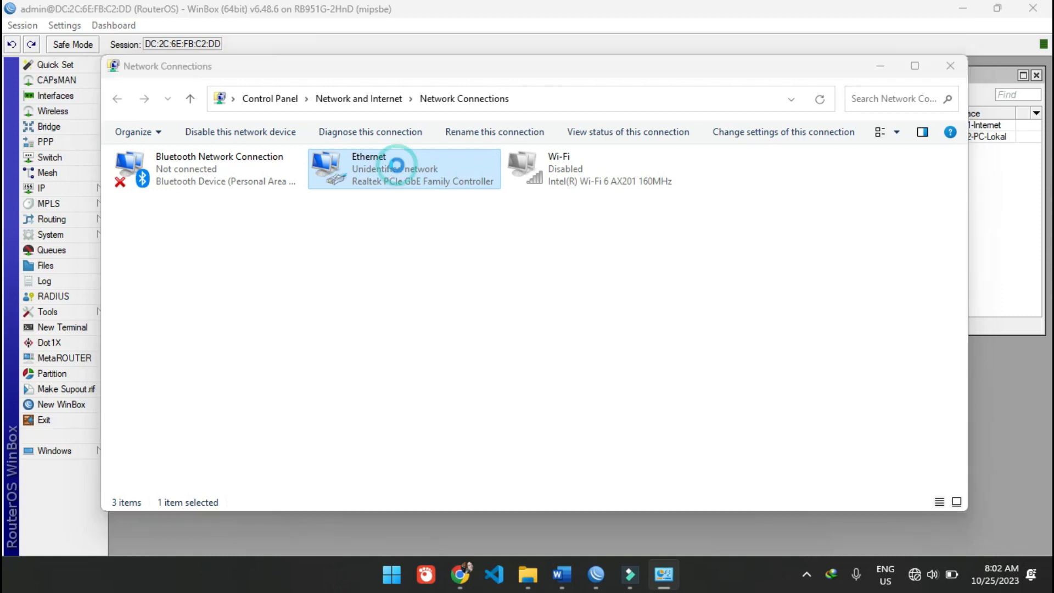
{"action": "left_click", "coordinate": [461, 273]}
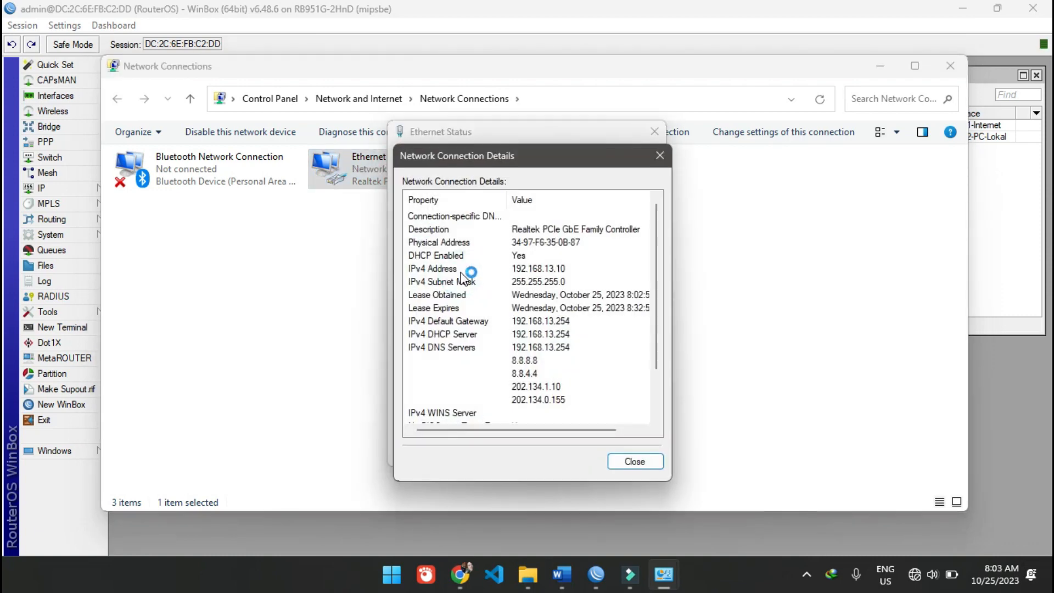
{"action": "left_click", "coordinate": [461, 270]}
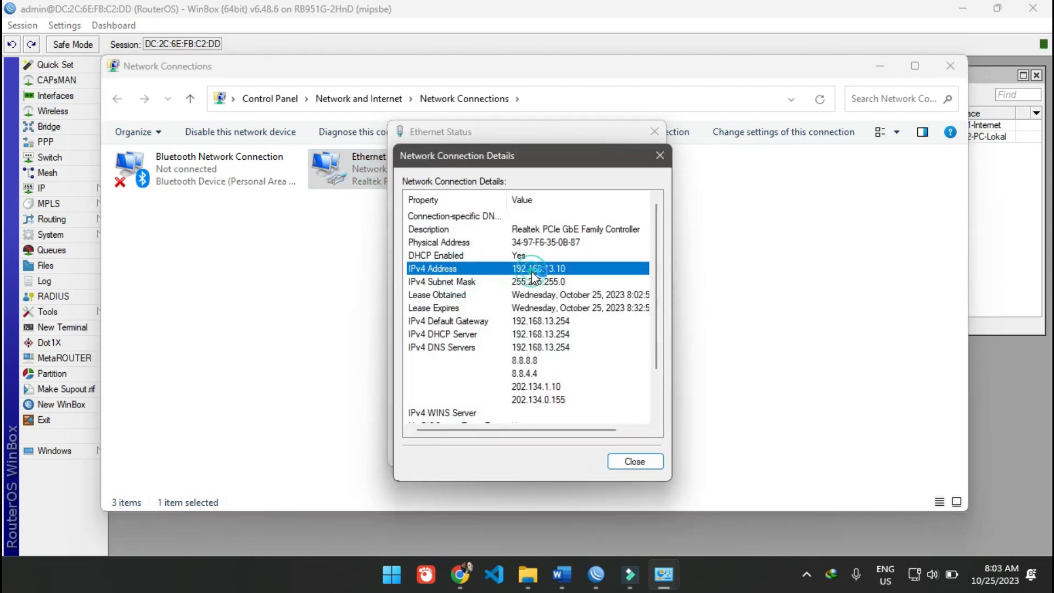
{"action": "left_click", "coordinate": [632, 461]}
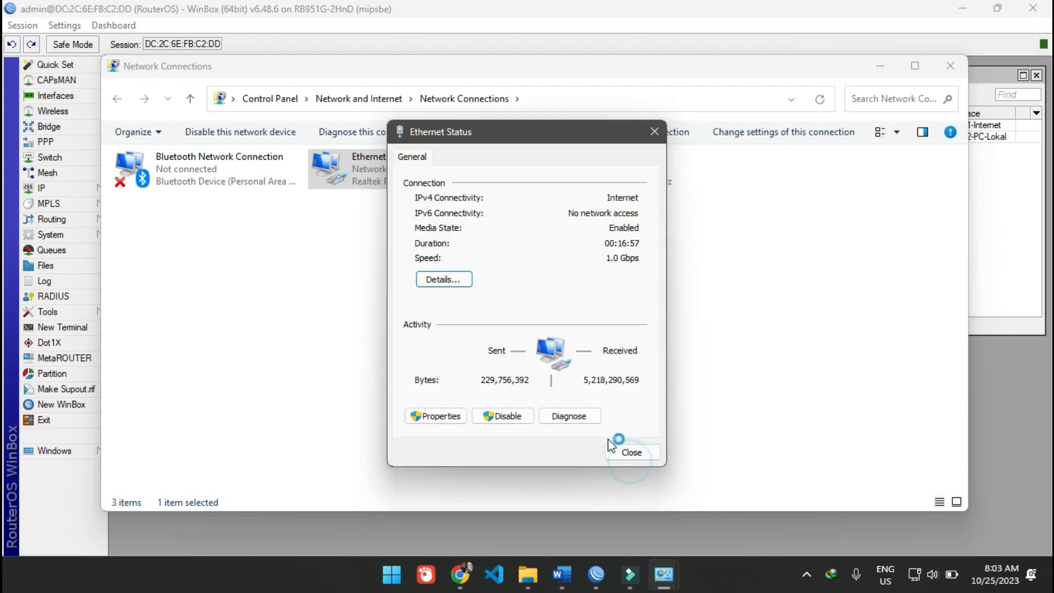
- Review the Ethernet connection's IPv4 address, subnet mask, default gateway, DHCP server and DNS servers, and close the status windows
{"action": "left_click", "coordinate": [450, 279]}
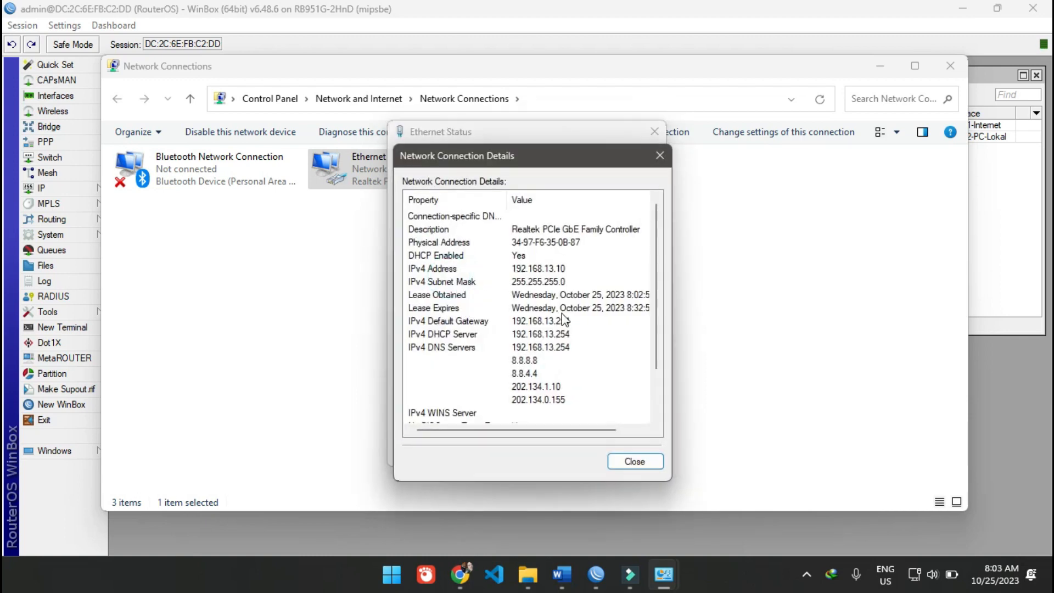
{"action": "left_click", "coordinate": [564, 280]}
{"action": "left_click", "coordinate": [564, 268]}
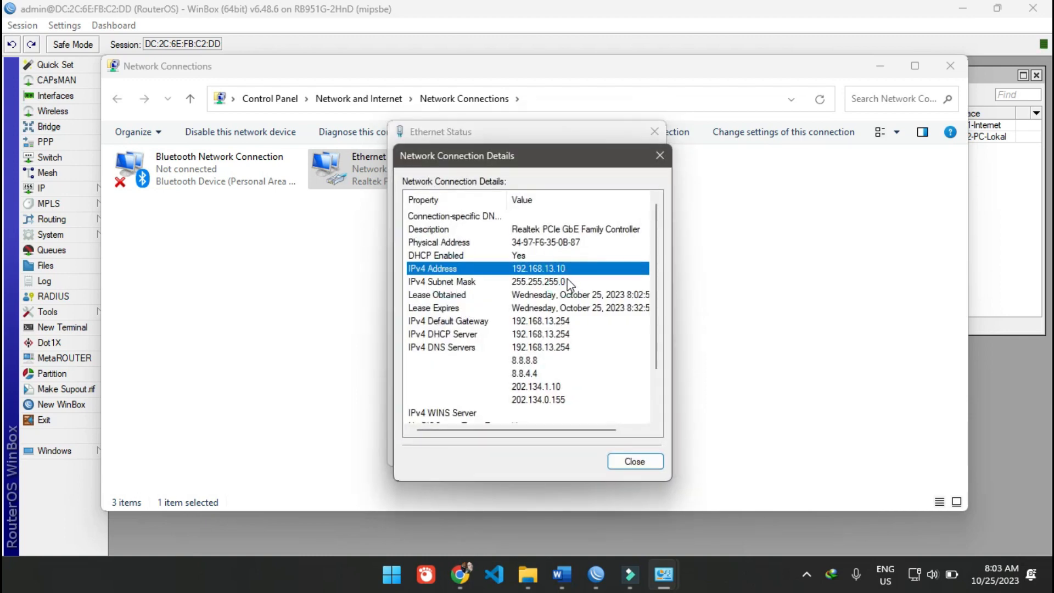
{"action": "left_click", "coordinate": [566, 279]}
{"action": "left_click", "coordinate": [565, 321]}
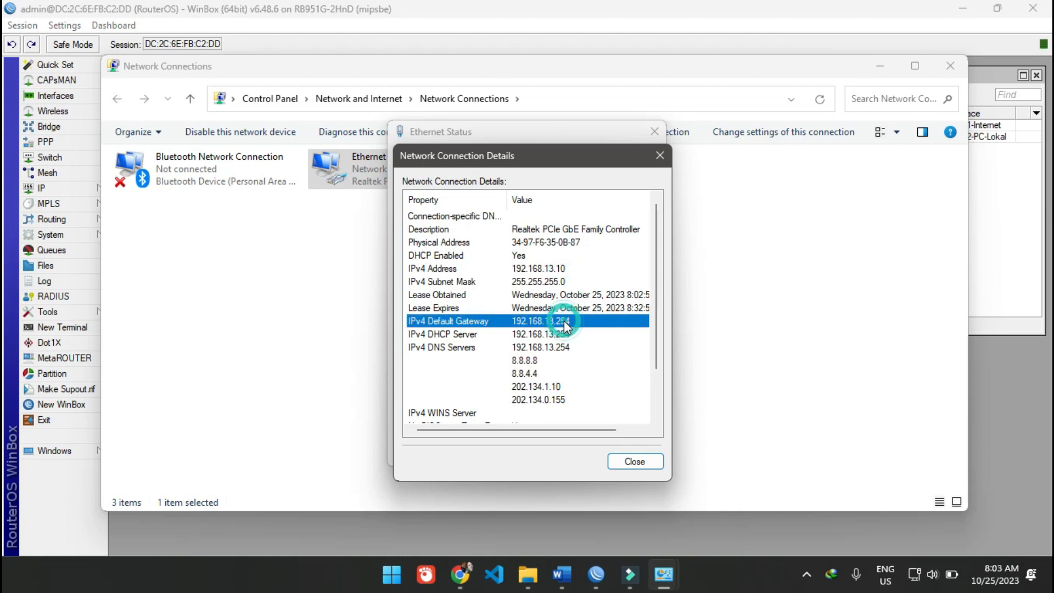
{"action": "left_click", "coordinate": [564, 334]}
{"action": "left_click", "coordinate": [562, 347]}
{"action": "left_click", "coordinate": [561, 361]}
{"action": "left_click", "coordinate": [559, 373]}
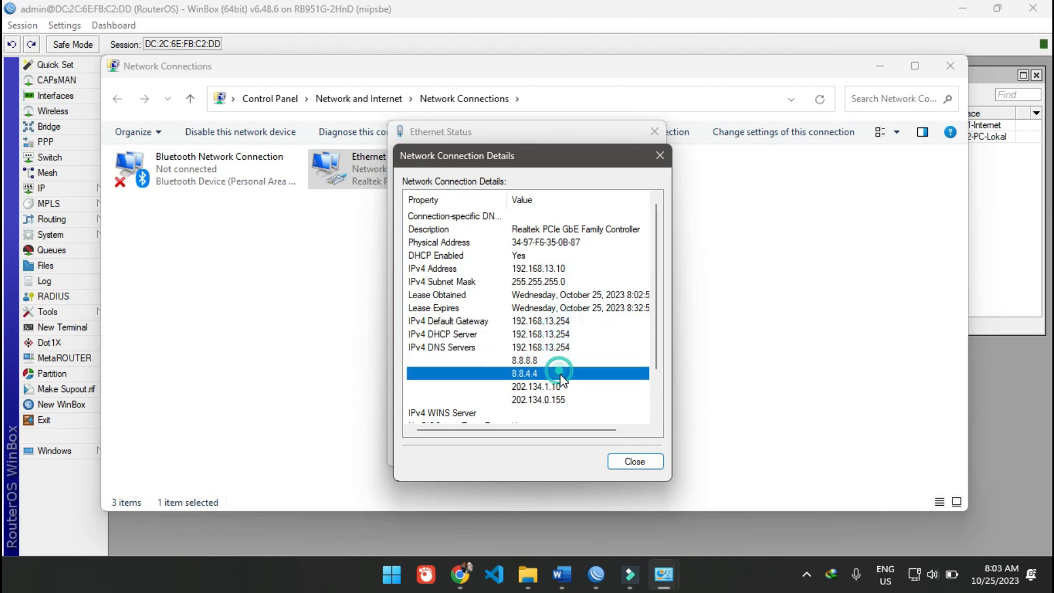
{"action": "left_click", "coordinate": [560, 386]}
{"action": "left_click", "coordinate": [559, 399]}
{"action": "left_click", "coordinate": [617, 464]}
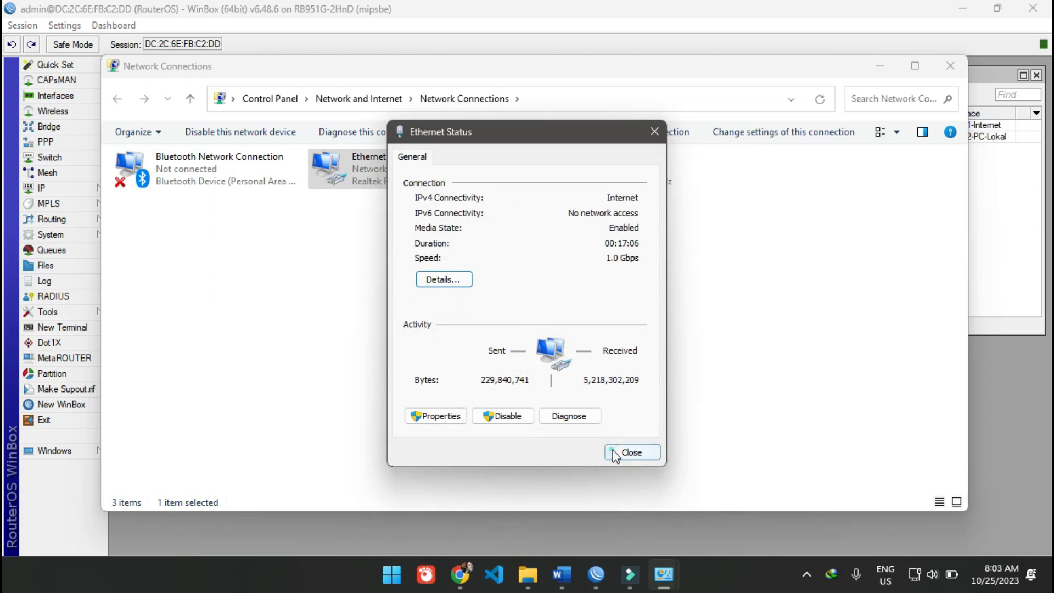
{"action": "left_click", "coordinate": [616, 452]}
{"action": "left_click", "coordinate": [377, 183]}
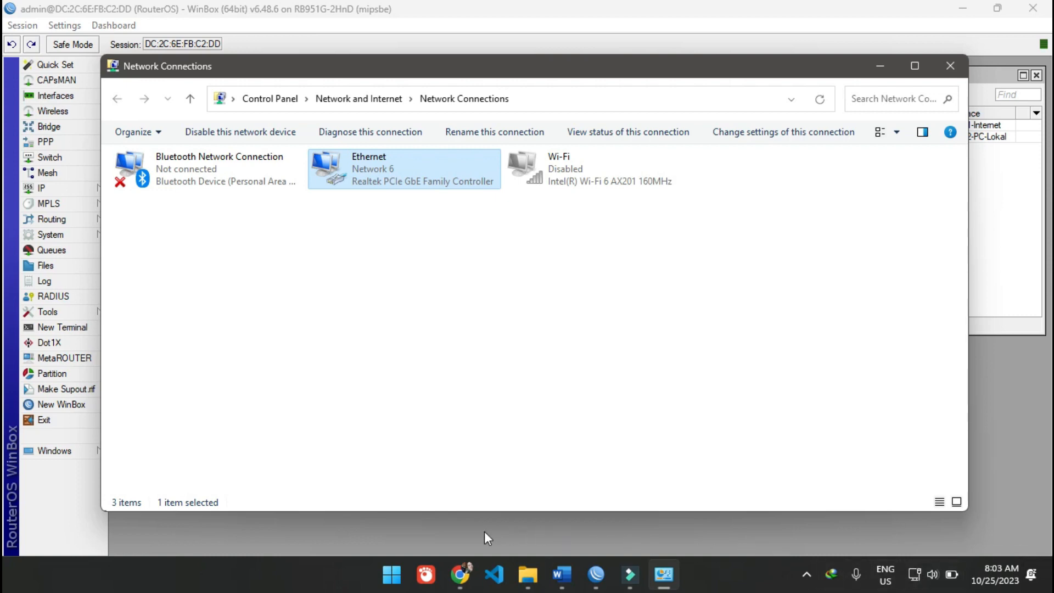
- Open a new Chrome window with a user profile and load the bookmarked SIAKAD site to test internet access
{"action": "right_click", "coordinate": [472, 566]}
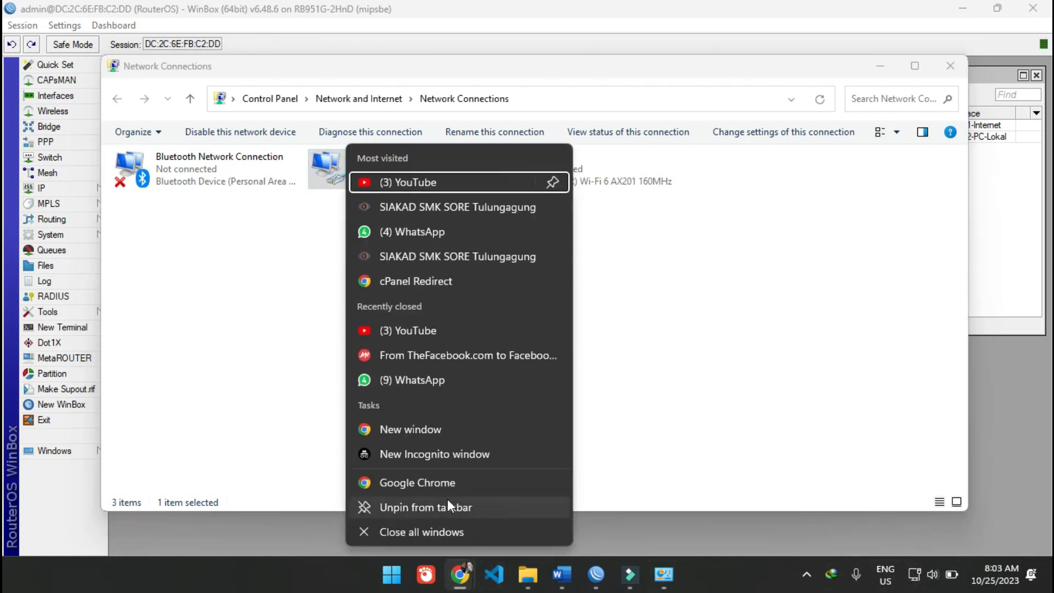
{"action": "left_click", "coordinate": [446, 481]}
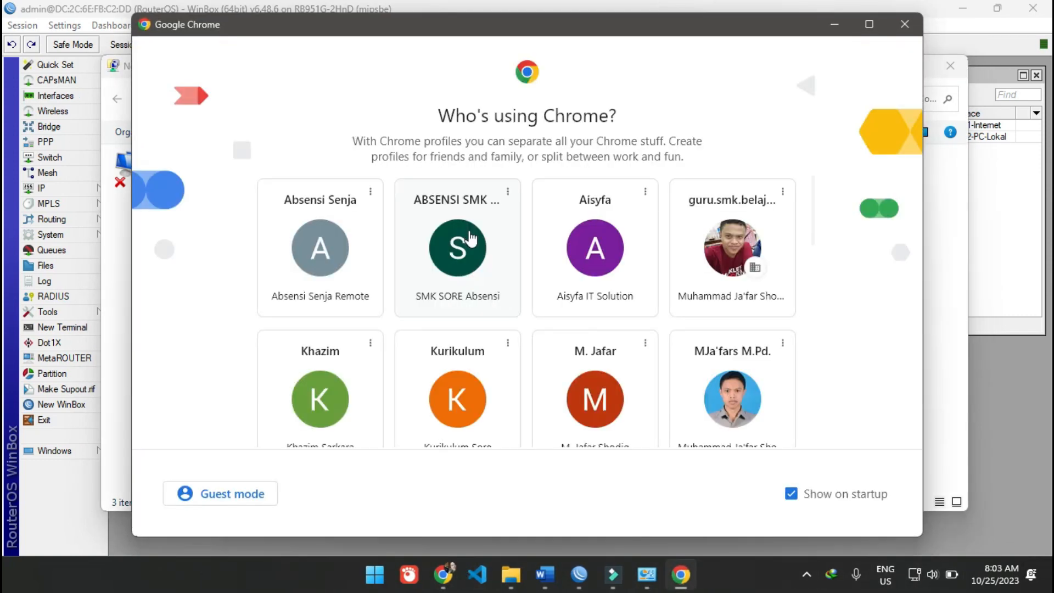
{"action": "scroll", "coordinate": [464, 384], "scroll_direction": "down", "scroll_amount": 3}
{"action": "scroll", "coordinate": [386, 388], "scroll_direction": "up", "scroll_amount": 3}
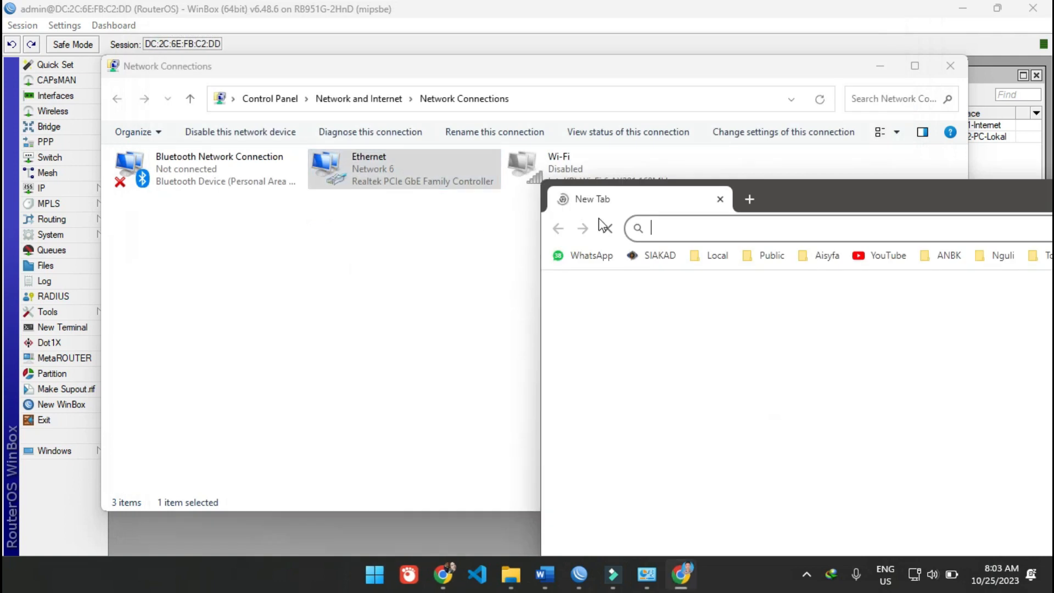
{"action": "left_click_drag", "start_coordinate": [818, 200], "coordinate": [400, 42]}
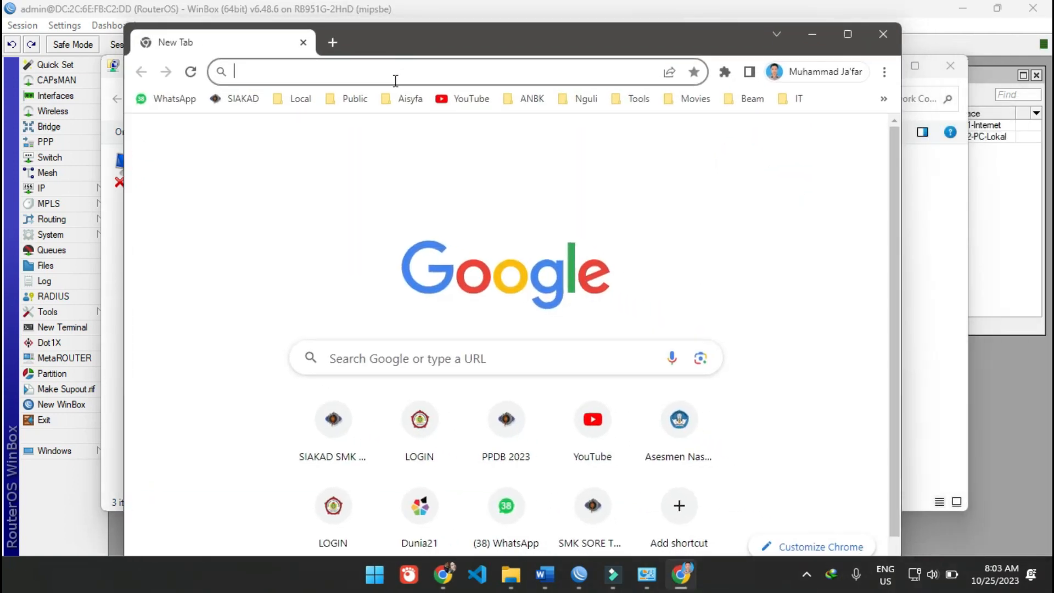
{"action": "left_click", "coordinate": [252, 101]}
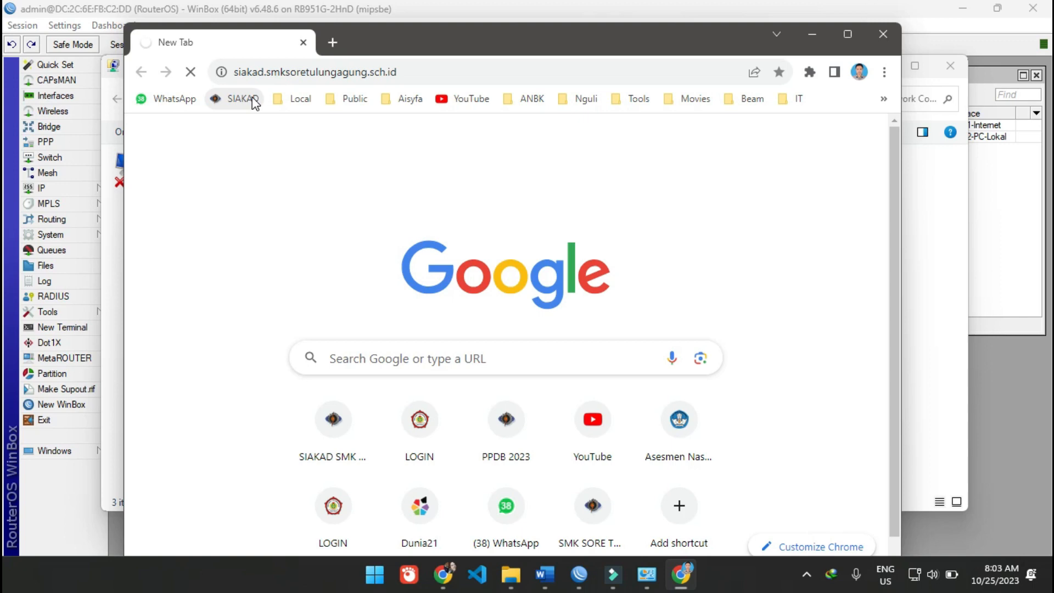
- Maximize the browser window while the SIAKAD site loads
{"action": "double_click", "coordinate": [424, 33]}
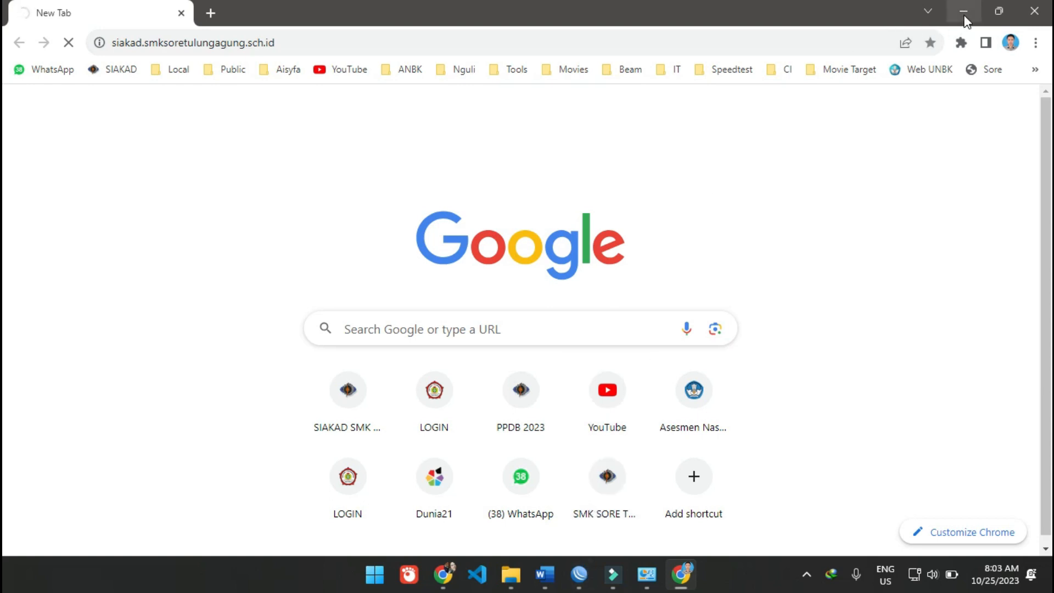
{"action": "left_click", "coordinate": [640, 18]}
{"action": "left_click", "coordinate": [722, 243]}
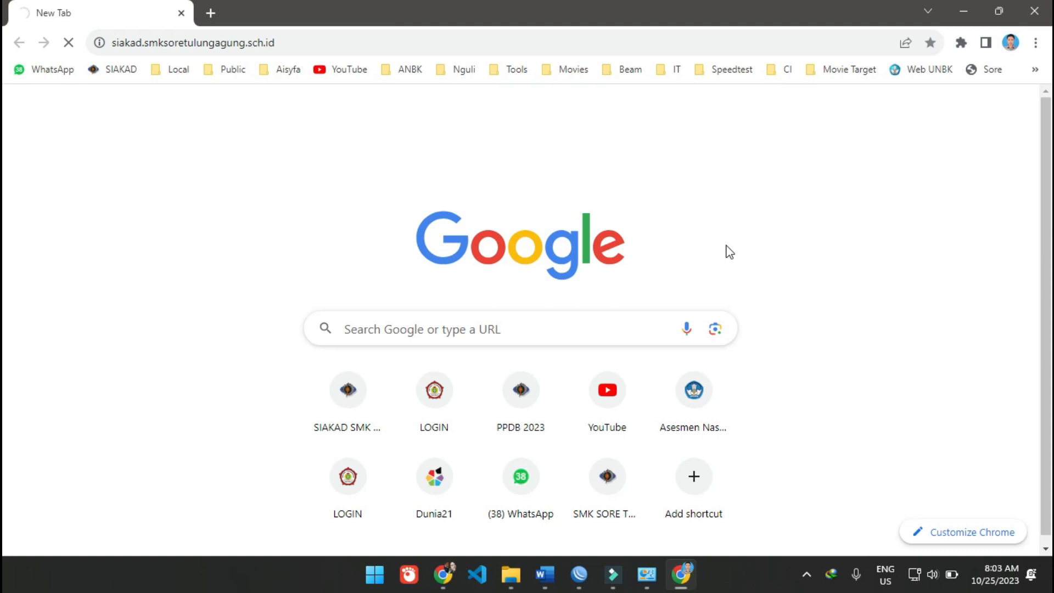
- Open a Command Prompt and ping the router's local address 192.168.13.254
{"action": "key", "text": "super+r"}
{"action": "left_click", "coordinate": [124, 522]}
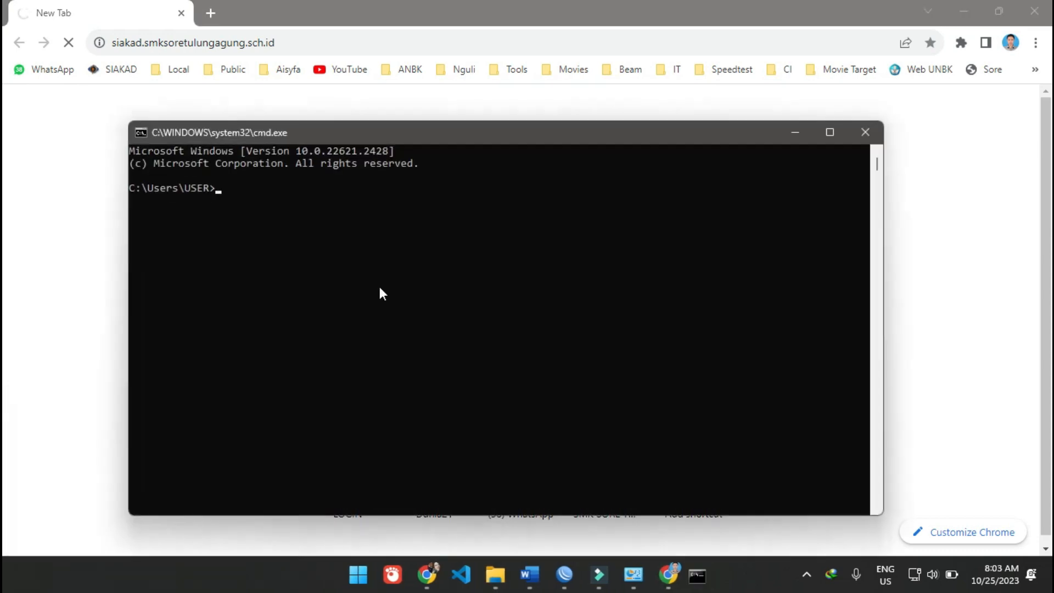
{"action": "type", "text": "ping"}
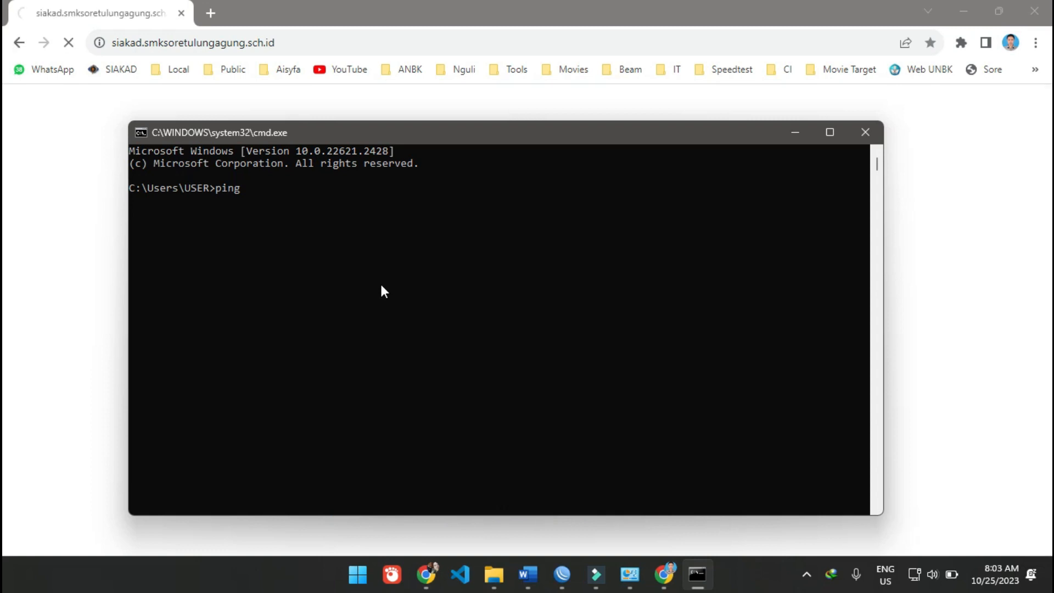
{"action": "type", "text": "ping"}
{"action": "key", "text": "BackSpace"}
{"action": "key", "text": "BackSpace"}
{"action": "key", "text": "BackSpace"}
{"action": "key", "text": "BackSpace"}
{"action": "key", "text": "BackSpace"}
{"action": "type", "text": "192.168.13.254"}
{"action": "key", "text": "Return"}
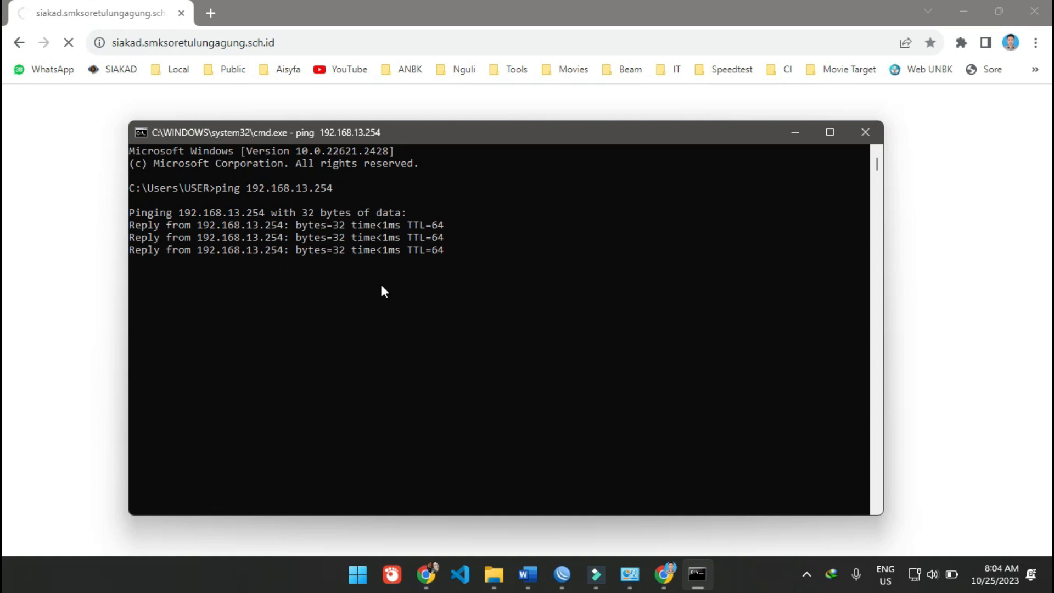
- Ping 8.8.8.8 from the Command Prompt to test internet connectivity
{"action": "key", "text": "Up"}
{"action": "key", "text": "BackSpace"}
{"action": "key", "text": "BackSpace"}
{"action": "key", "text": "BackSpace"}
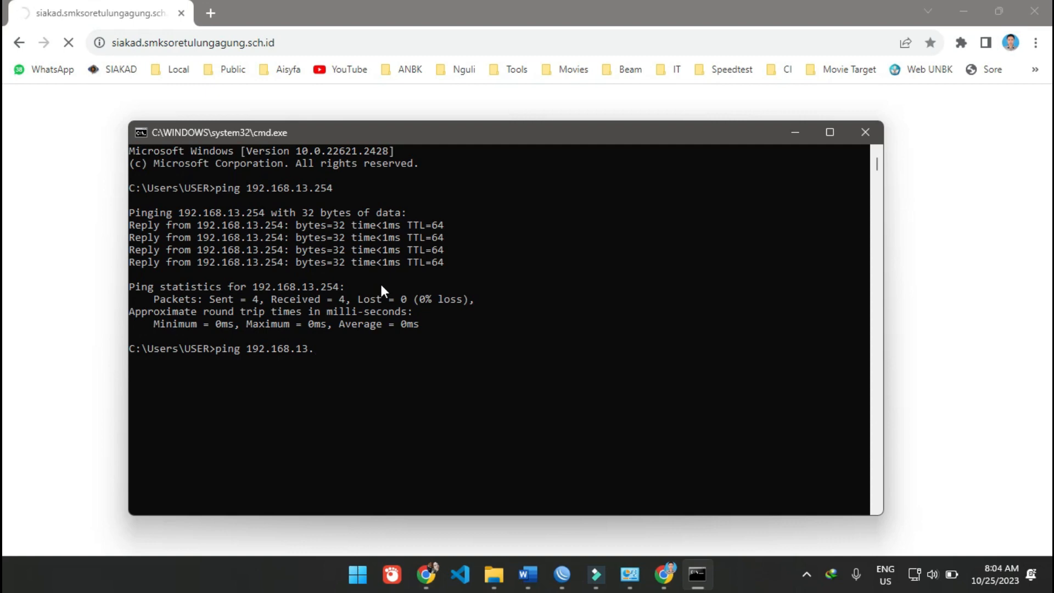
{"action": "key", "text": "BackSpace"}
{"action": "key", "text": "BackSpace"}
{"action": "key", "text": "BackSpace"}
{"action": "key", "text": "BackSpace"}
{"action": "key", "text": "BackSpace"}
{"action": "key", "text": "BackSpace"}
{"action": "key", "text": "BackSpace"}
{"action": "key", "text": "BackSpace"}
{"action": "key", "text": "BackSpace"}
{"action": "key", "text": "BackSpace"}
{"action": "key", "text": "BackSpace"}
{"action": "type", "text": "8.8.8.8"}
{"action": "key", "text": "Return"}
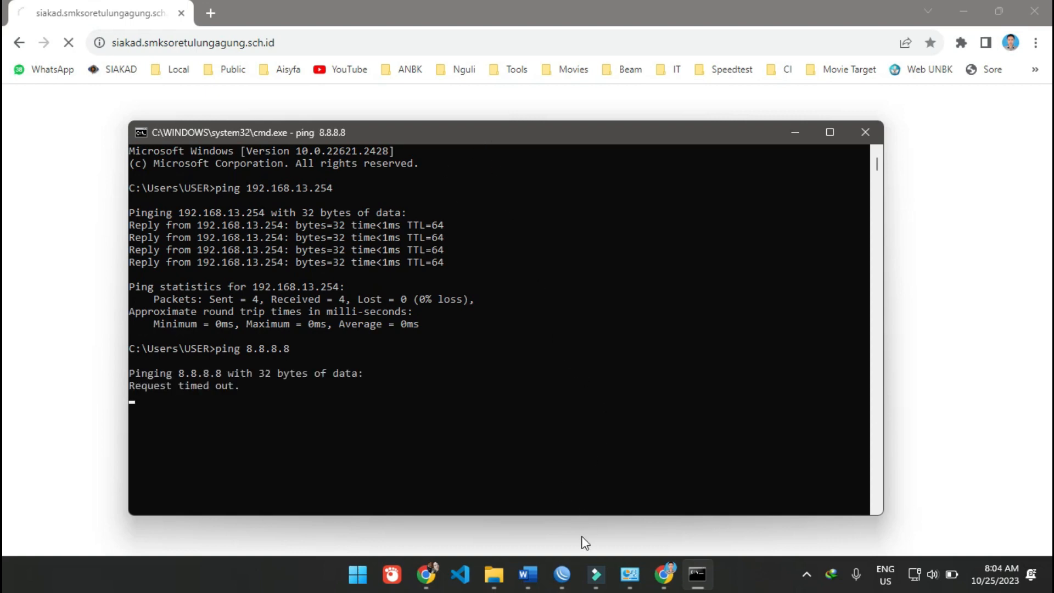
- Switch to WinBox and start a new firewall NAT rule with chain srcnat and out interface ether1-Internet
{"action": "left_click", "coordinate": [567, 575]}
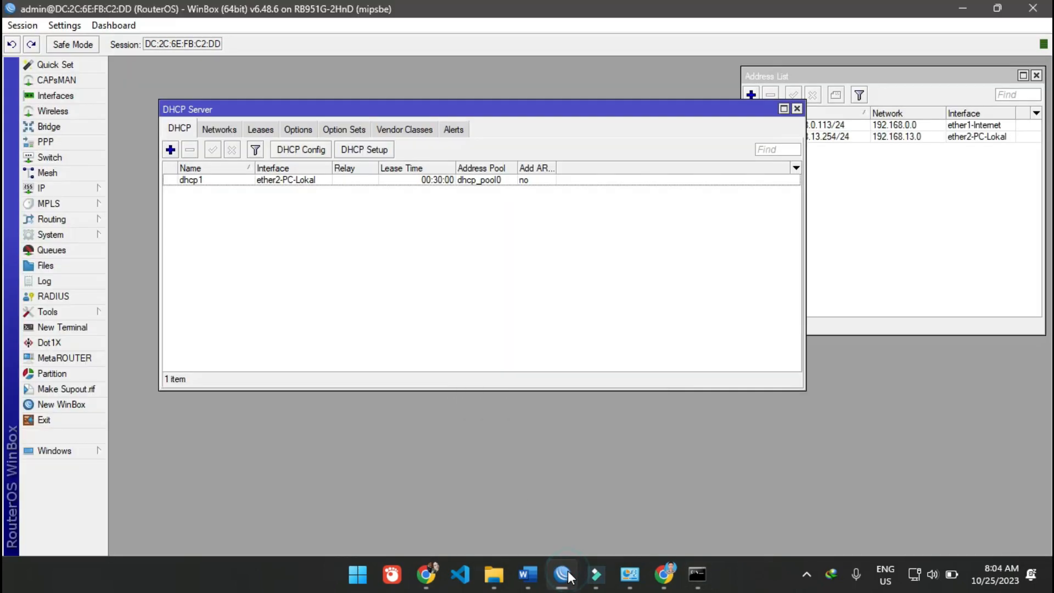
{"action": "left_click", "coordinate": [235, 217]}
{"action": "left_click", "coordinate": [83, 188]}
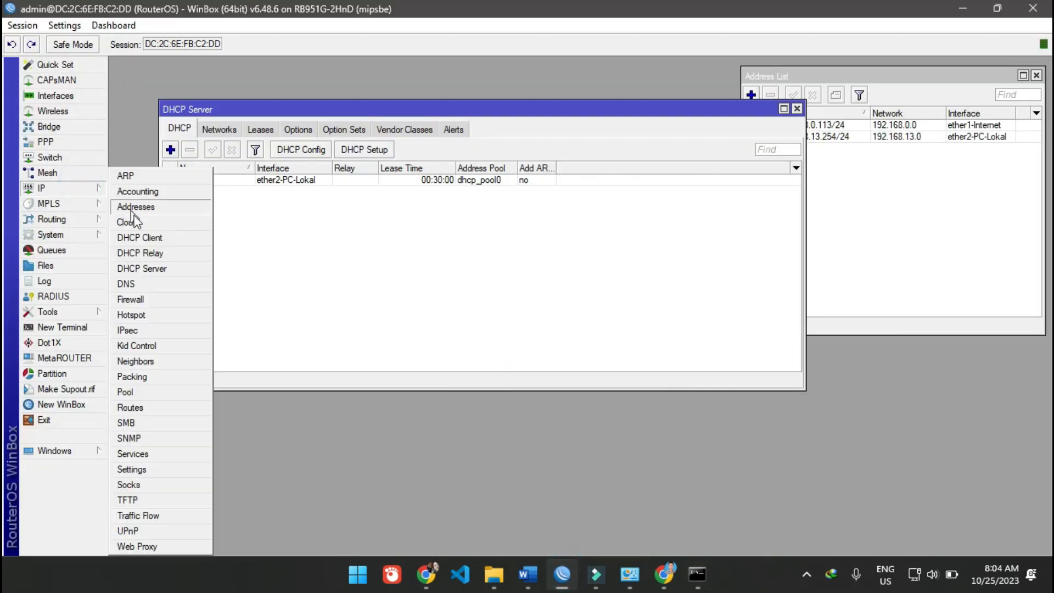
{"action": "left_click", "coordinate": [160, 302]}
{"action": "left_click", "coordinate": [254, 227]}
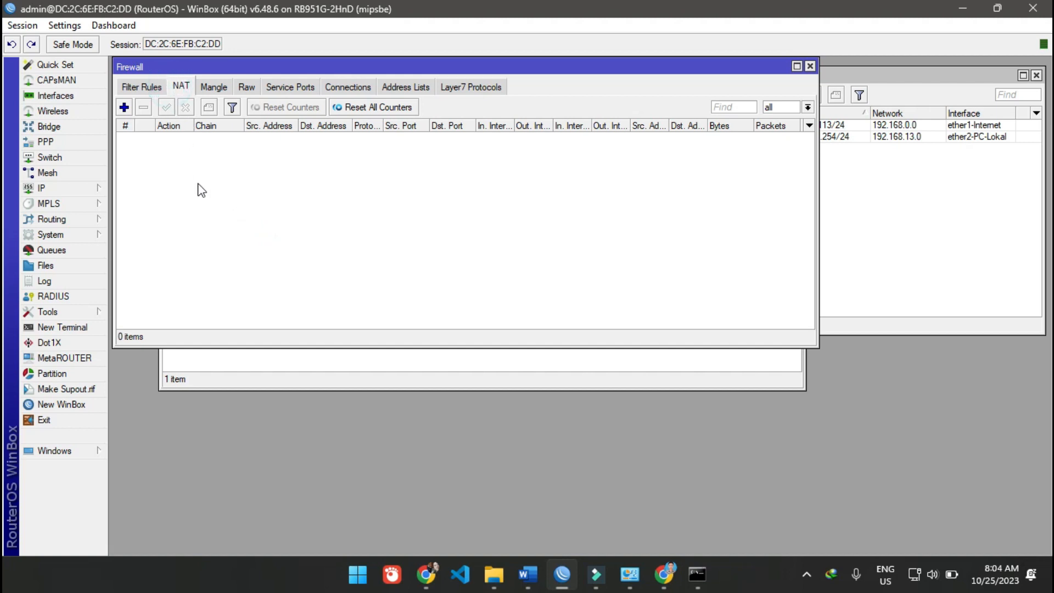
{"action": "left_click", "coordinate": [124, 108]}
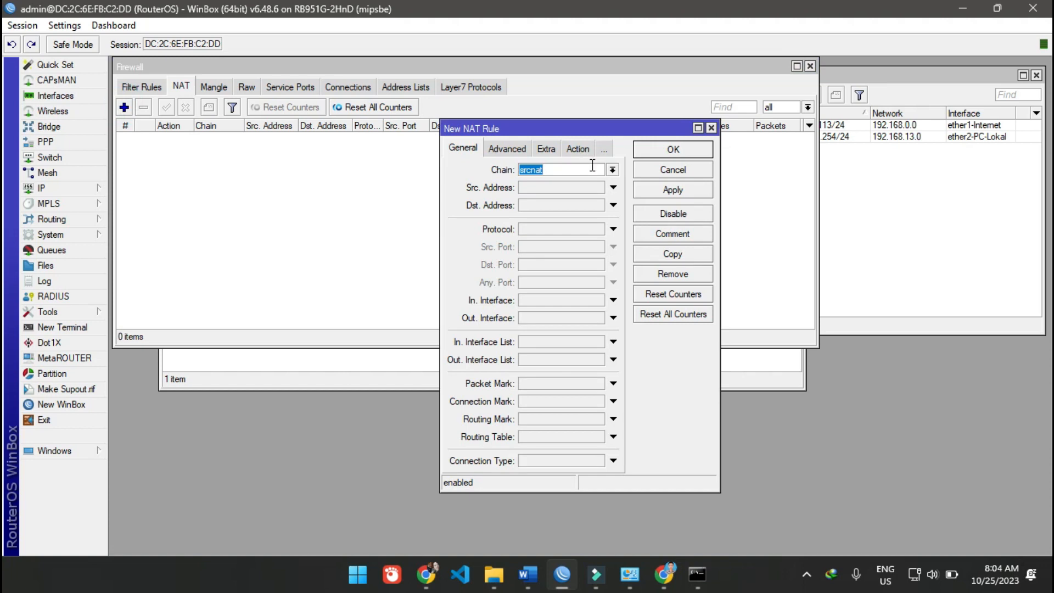
{"action": "left_click", "coordinate": [601, 167]}
{"action": "left_click", "coordinate": [611, 321]}
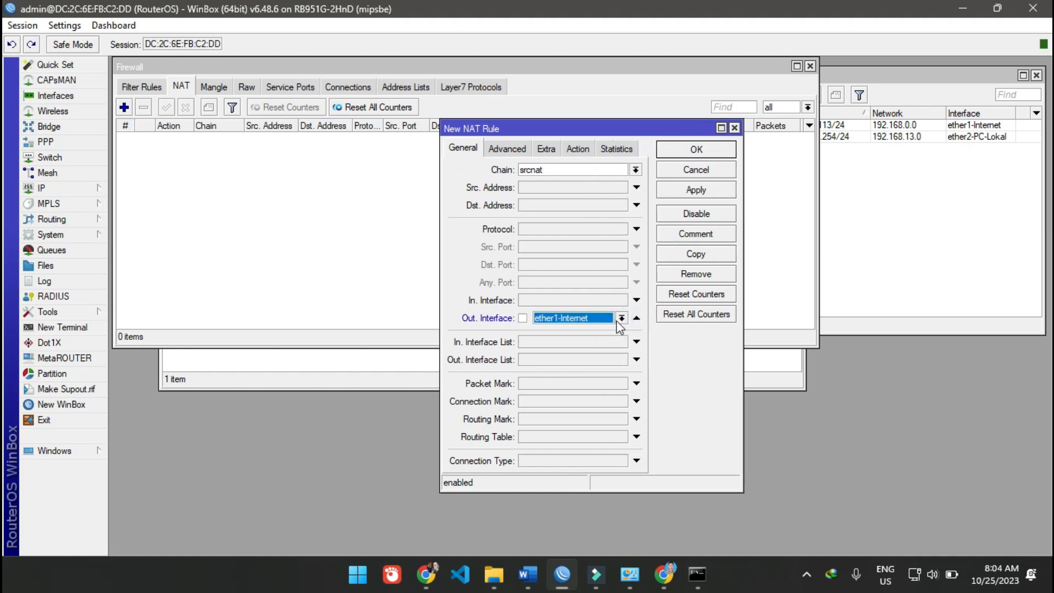
{"action": "left_click", "coordinate": [591, 317]}
{"action": "left_click", "coordinate": [591, 318]}
- Set the NAT rule's action to masquerade, review its general settings and save the rule
{"action": "left_click", "coordinate": [584, 152]}
{"action": "left_click", "coordinate": [586, 176]}
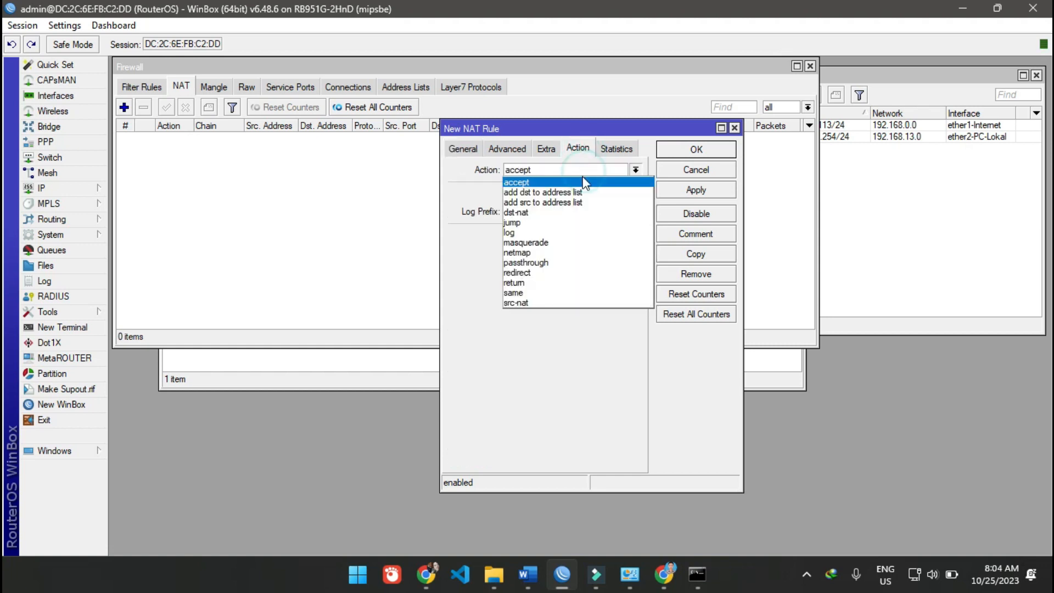
{"action": "left_click", "coordinate": [571, 242]}
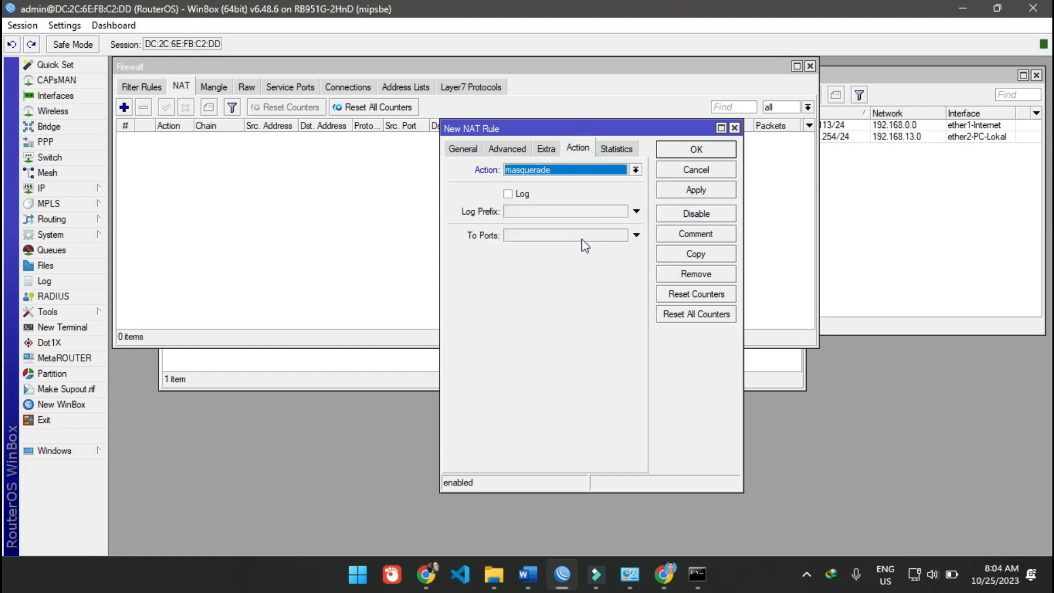
{"action": "left_click", "coordinate": [468, 148]}
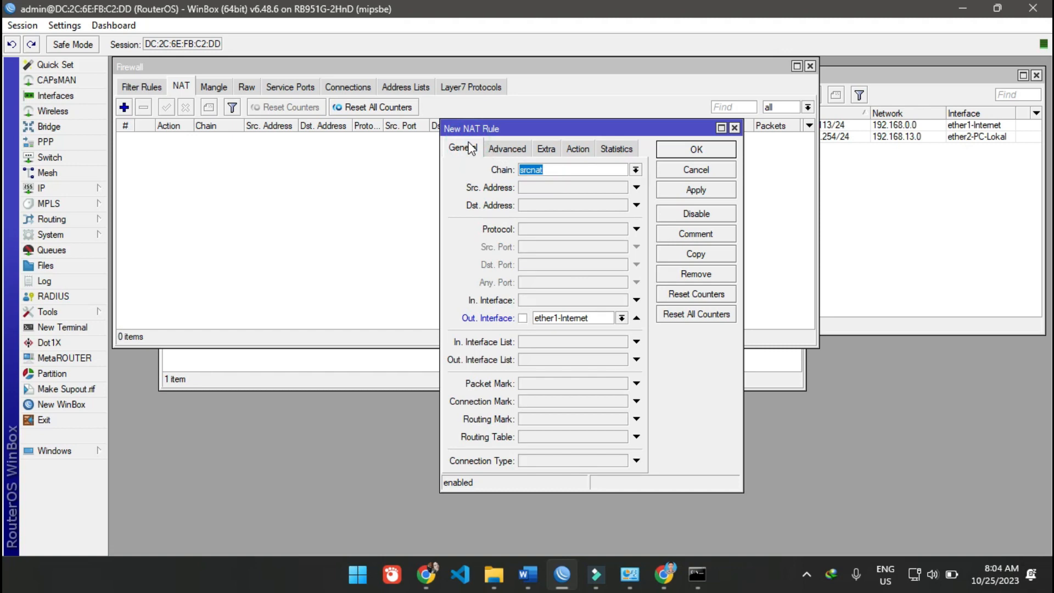
{"action": "left_click", "coordinate": [694, 190]}
{"action": "left_click", "coordinate": [689, 149]}
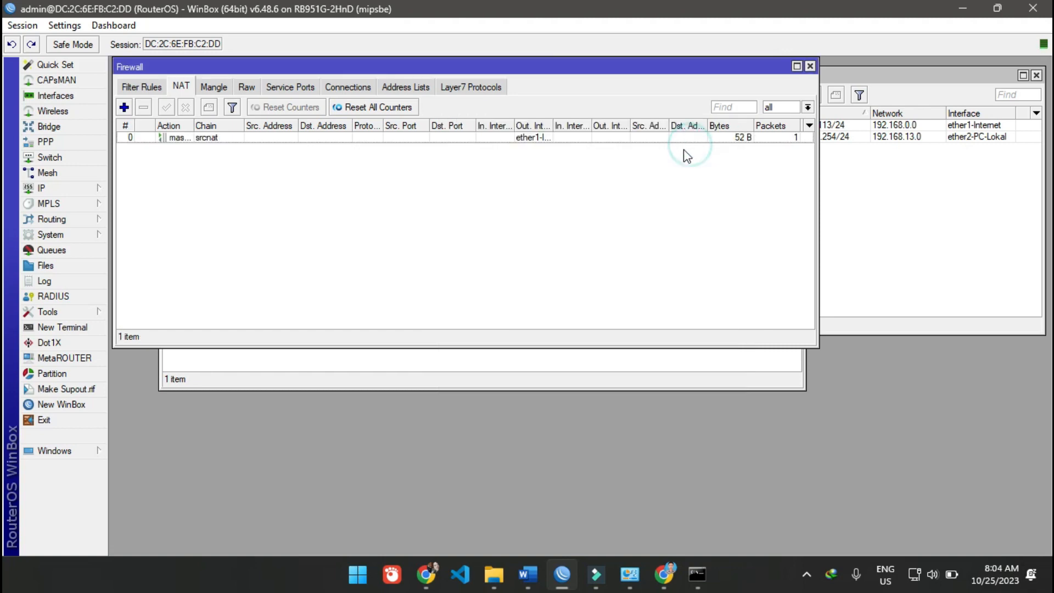
- Switch to the Command Prompt and repeat the ping to 8.8.8.8
{"action": "left_click", "coordinate": [625, 217]}
{"action": "left_click", "coordinate": [696, 574]}
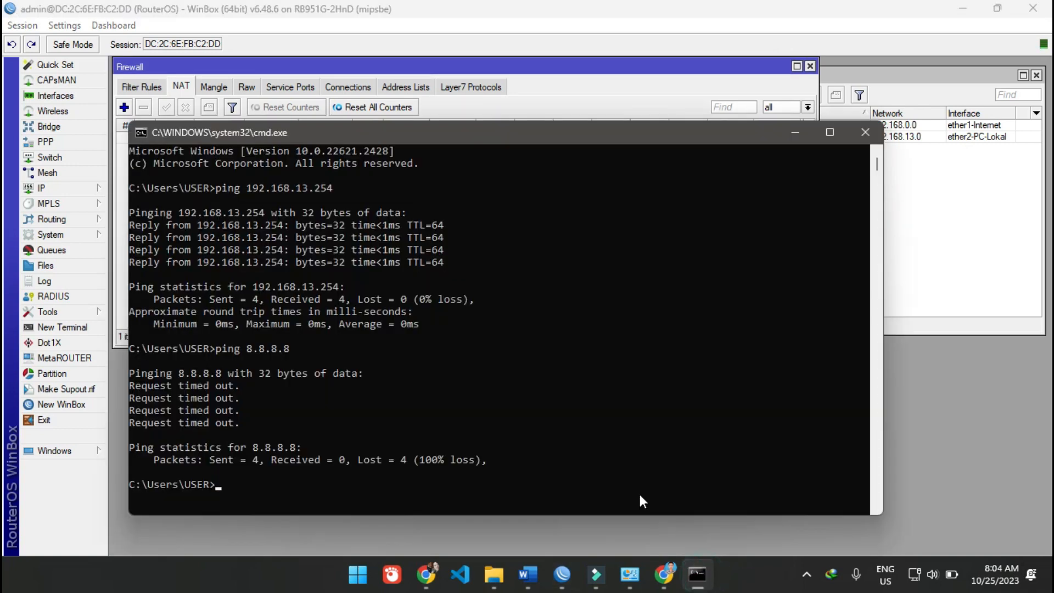
{"action": "key", "text": "Up"}
{"action": "key", "text": "Return"}
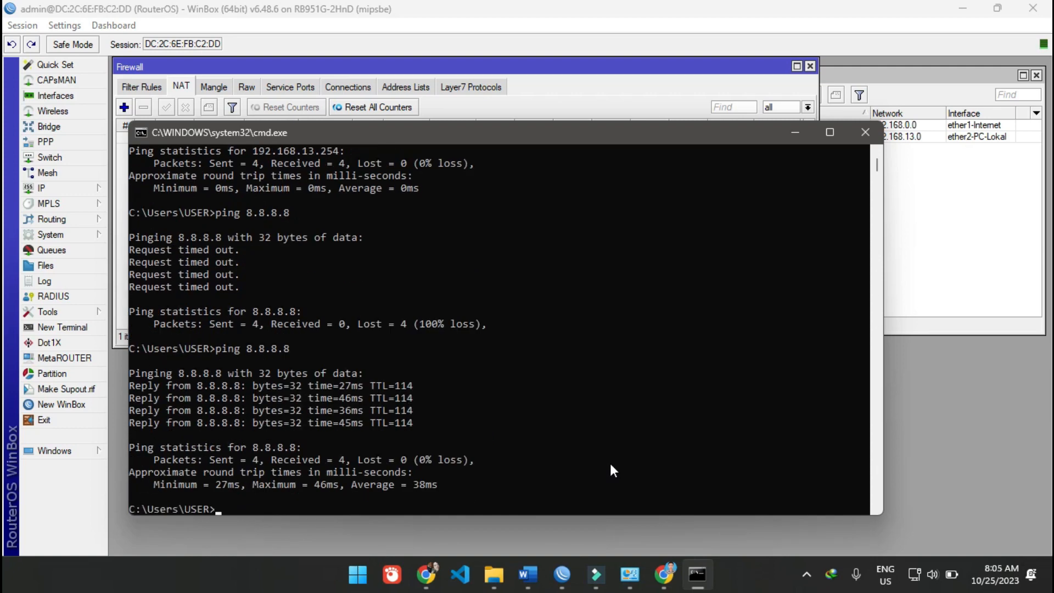
- Ping google.com to test name resolution, and stop the ping early
{"action": "key", "text": "Up"}
{"action": "key", "text": "BackSpace"}
{"action": "key", "text": "BackSpace"}
{"action": "key", "text": "BackSpace"}
{"action": "key", "text": "BackSpace"}
{"action": "key", "text": "BackSpace"}
{"action": "key", "text": "BackSpace"}
{"action": "key", "text": "BackSpace"}
{"action": "type", "text": "google,.com"}
{"action": "key", "text": "Return"}
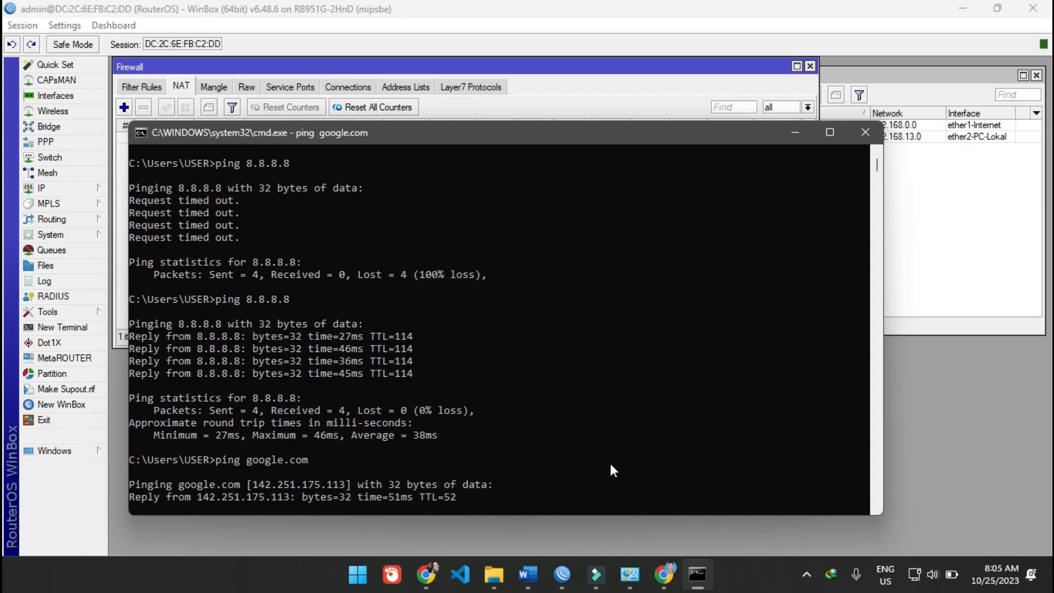
{"action": "key", "text": "ctrl+c"}
- Switch to Chrome to check the SIAKAD site, and minimize the browser
{"action": "left_click", "coordinate": [667, 580]}
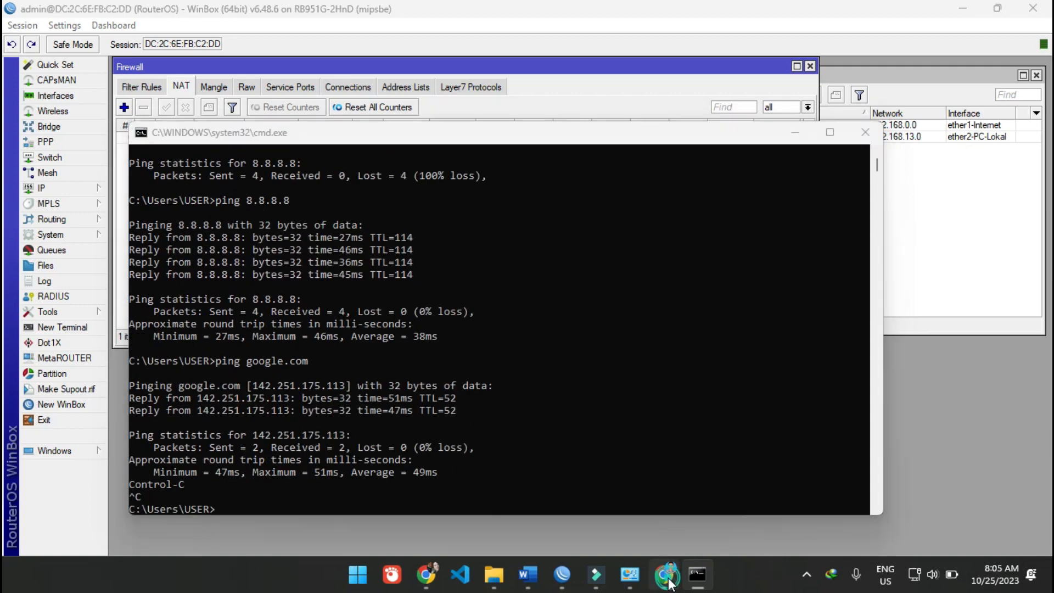
{"action": "left_click", "coordinate": [348, 475]}
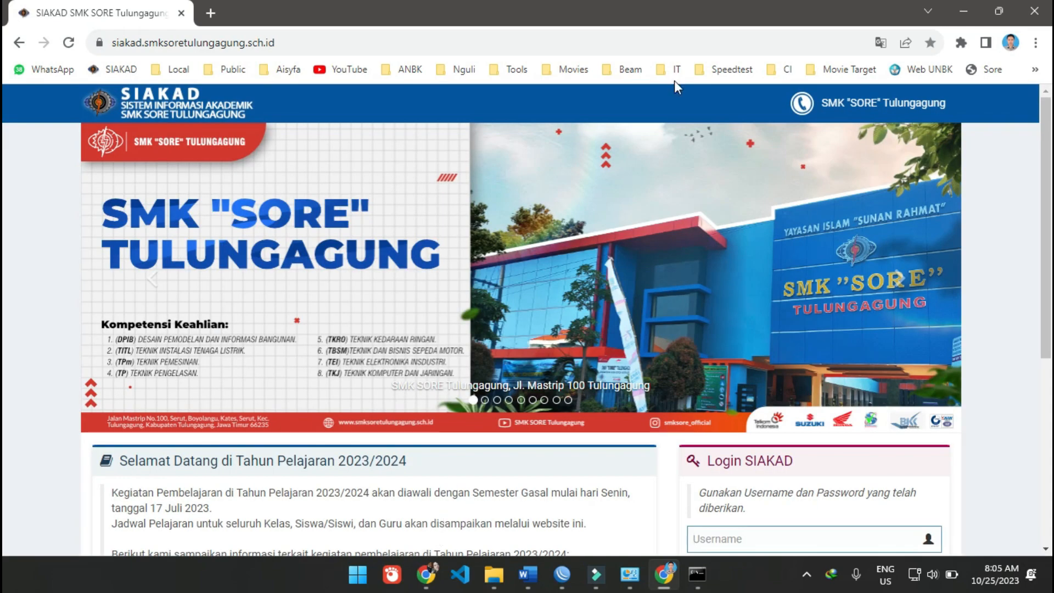
{"action": "left_click", "coordinate": [964, 11]}
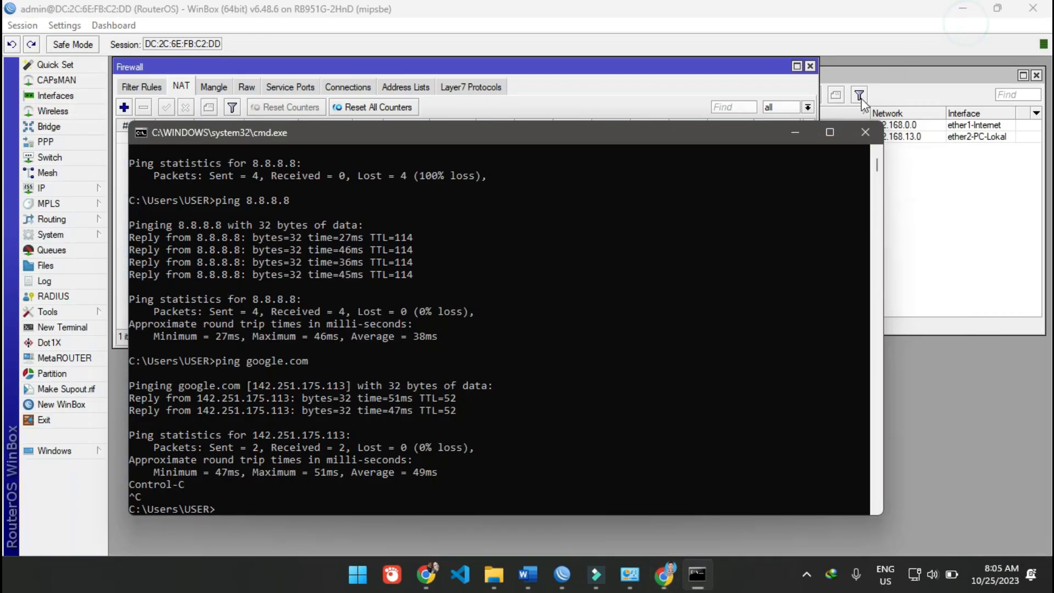
- Minimize the Command Prompt and rearrange the Firewall and DHCP Server windows in WinBox
{"action": "left_click", "coordinate": [803, 137]}
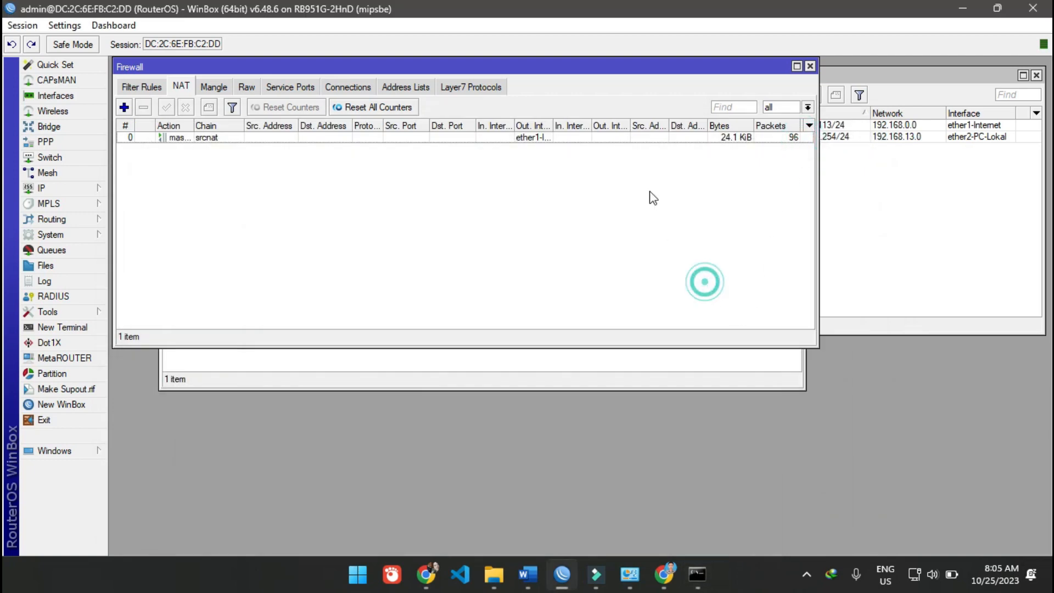
{"action": "left_click_drag", "start_coordinate": [596, 73], "coordinate": [605, 230]}
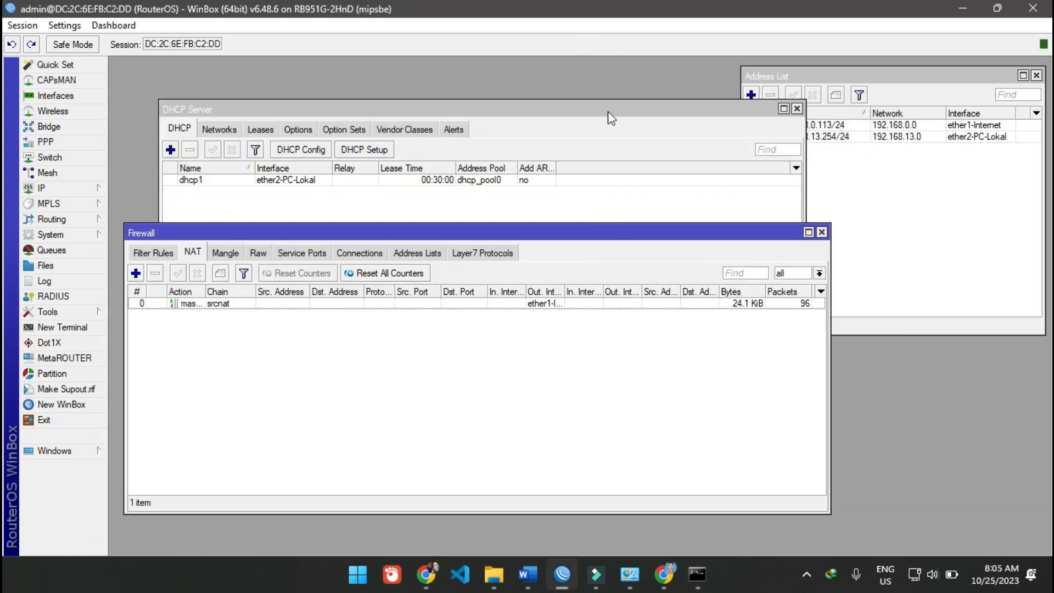
{"action": "left_click_drag", "start_coordinate": [606, 92], "coordinate": [560, 65]}
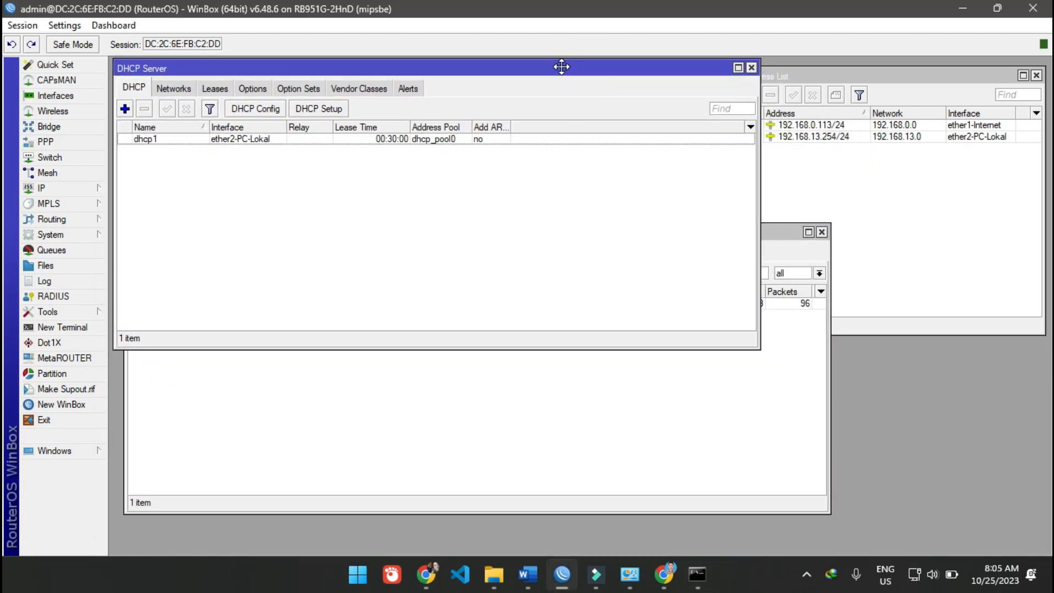
- Switch to the Word document and copy the regular expression ^.+(youtube.com).*$, checking the L7 Protocol instructions below it
{"action": "left_click", "coordinate": [527, 574]}
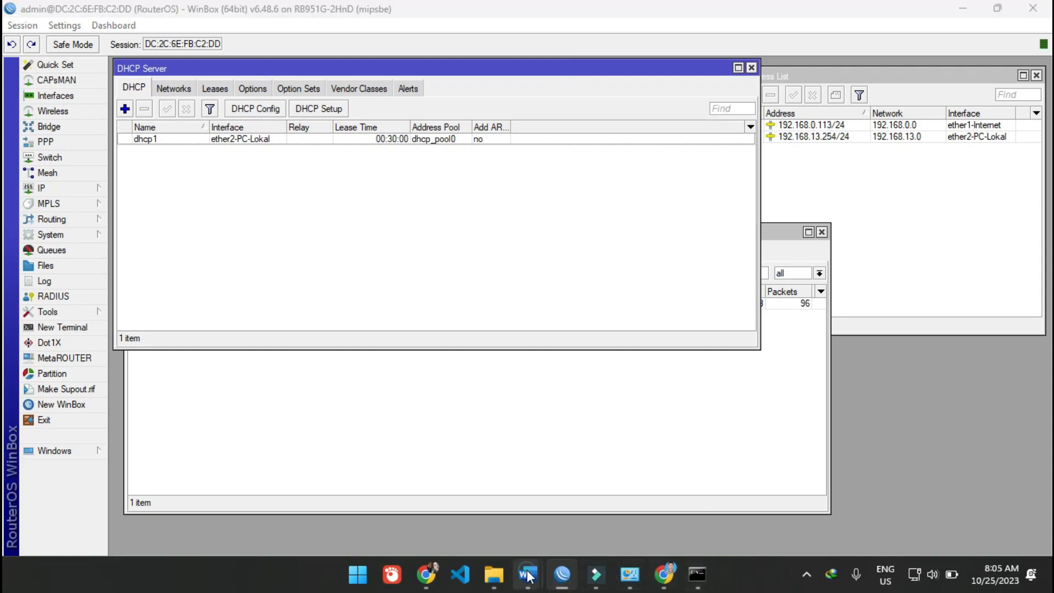
{"action": "left_click", "coordinate": [591, 497]}
{"action": "scroll", "coordinate": [510, 418], "scroll_direction": "up", "scroll_amount": 10}
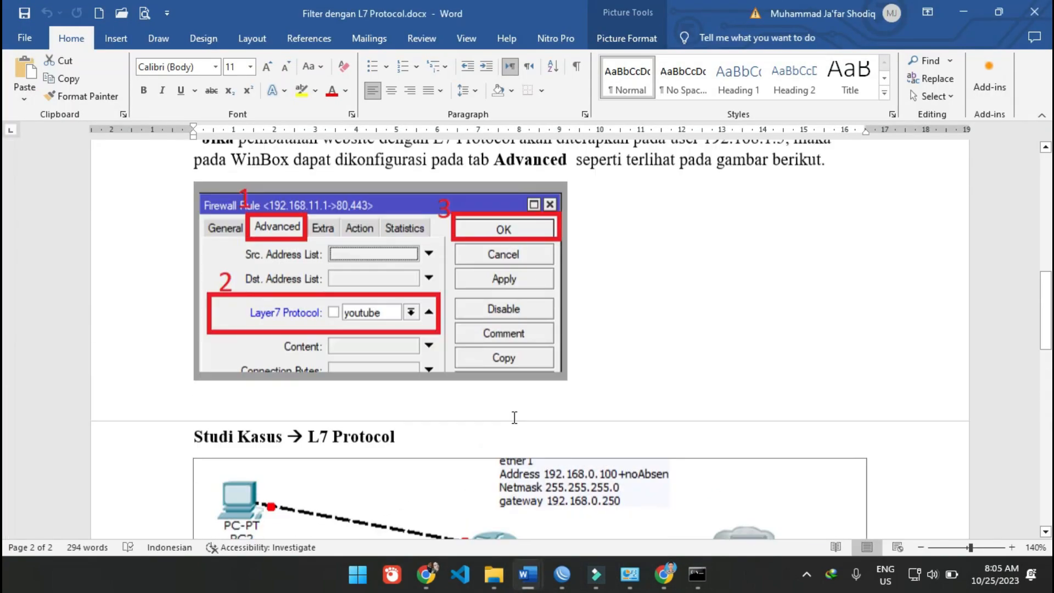
{"action": "scroll", "coordinate": [514, 417], "scroll_direction": "up", "scroll_amount": 1}
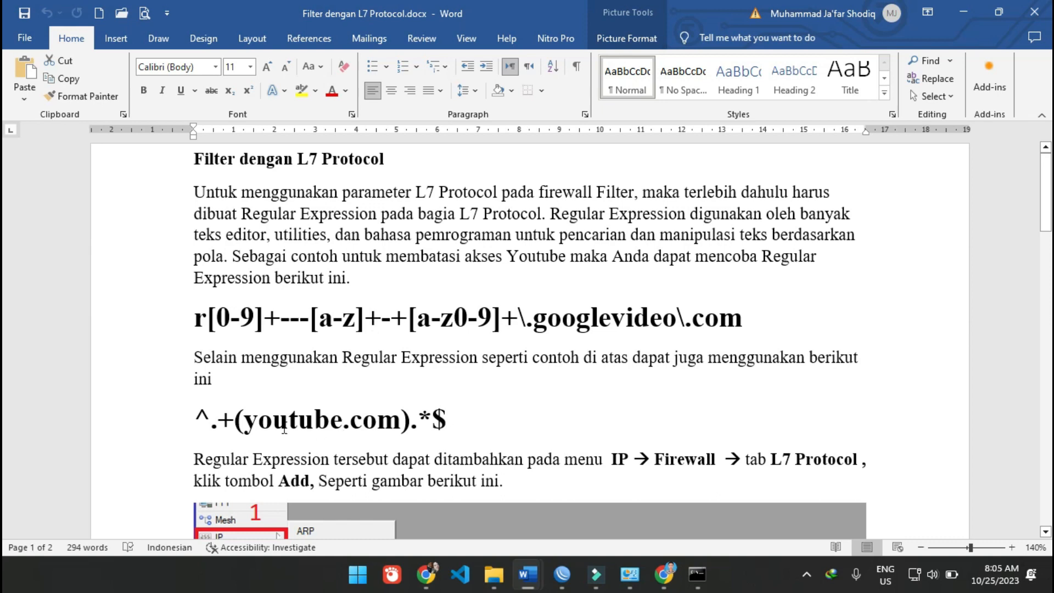
{"action": "left_click_drag", "start_coordinate": [204, 420], "coordinate": [454, 427]}
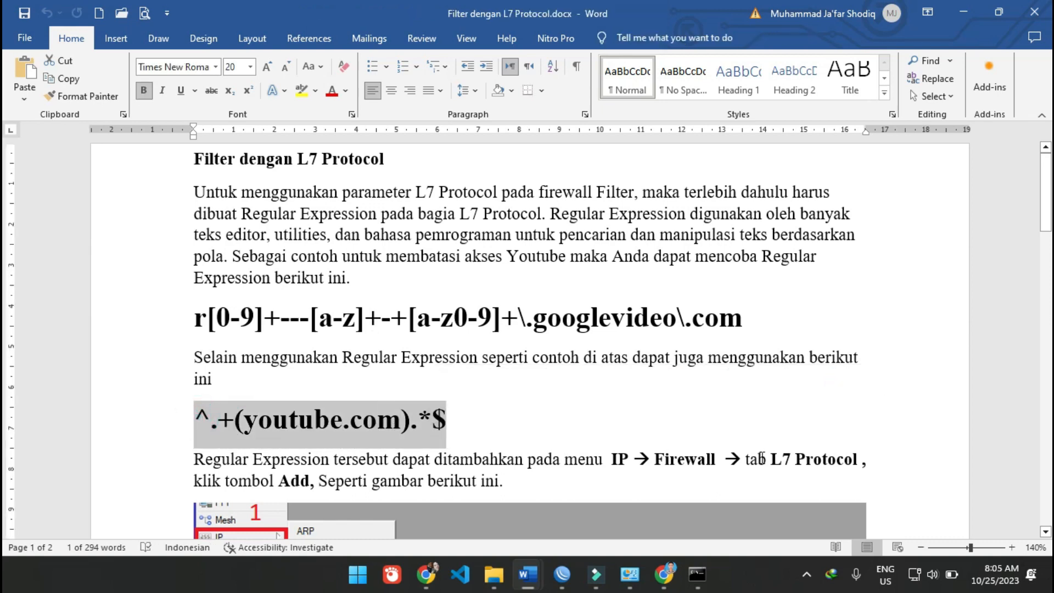
{"action": "scroll", "coordinate": [859, 452], "scroll_direction": "down", "scroll_amount": 3}
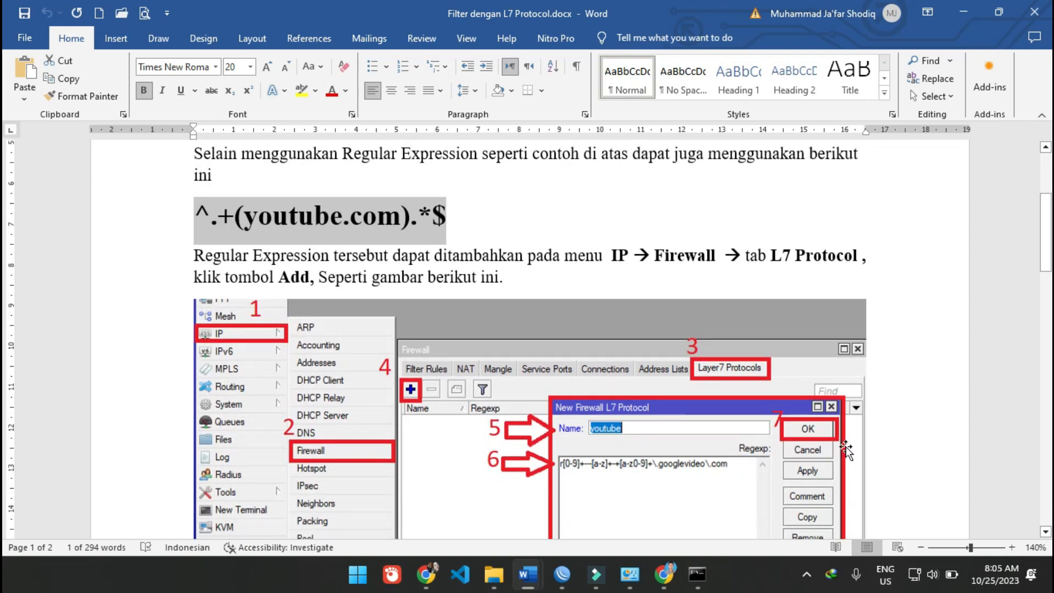
- Switch to WinBox and bring up the firewall's Layer7 Protocols list
{"action": "left_click", "coordinate": [561, 574]}
{"action": "left_click", "coordinate": [616, 405]}
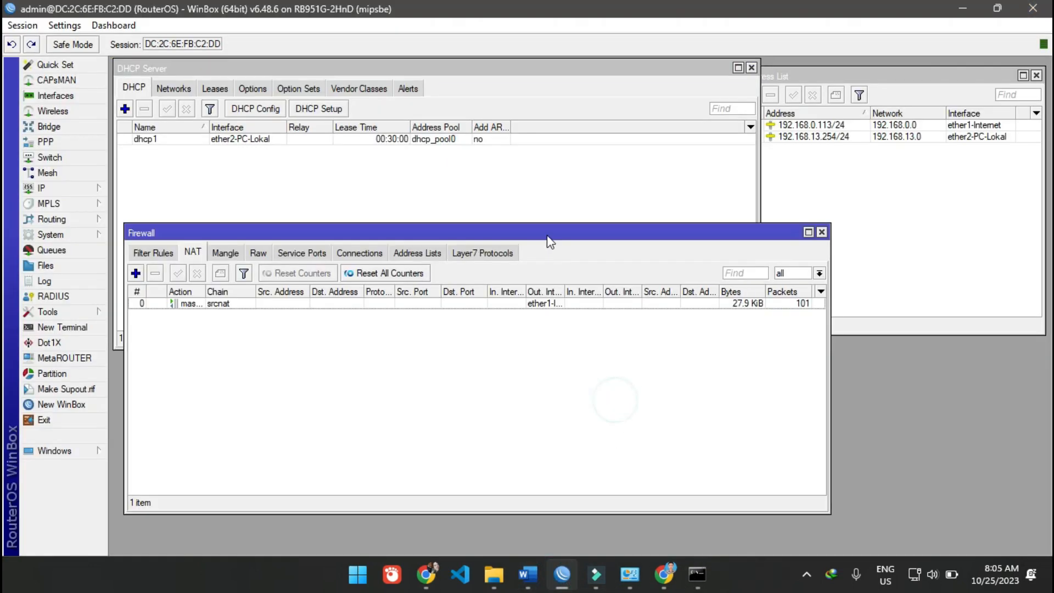
{"action": "left_click", "coordinate": [545, 205]}
{"action": "left_click", "coordinate": [544, 384]}
{"action": "left_click", "coordinate": [146, 255]}
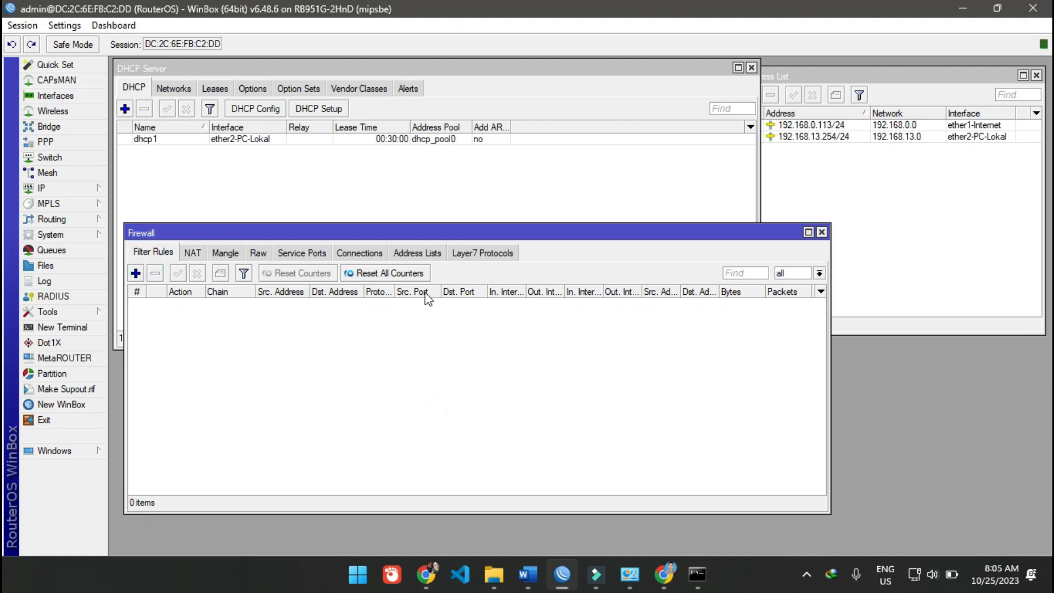
{"action": "left_click", "coordinate": [466, 252]}
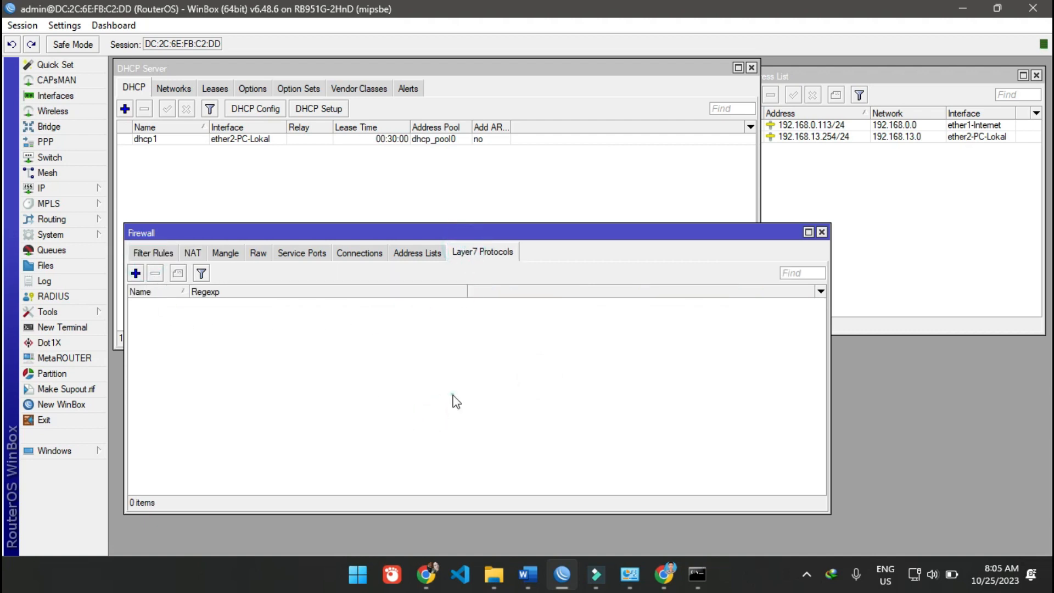
- Start a new firewall L7 protocol entry named Blokir Debian.org
{"action": "left_click", "coordinate": [136, 273]}
{"action": "left_click", "coordinate": [495, 253]}
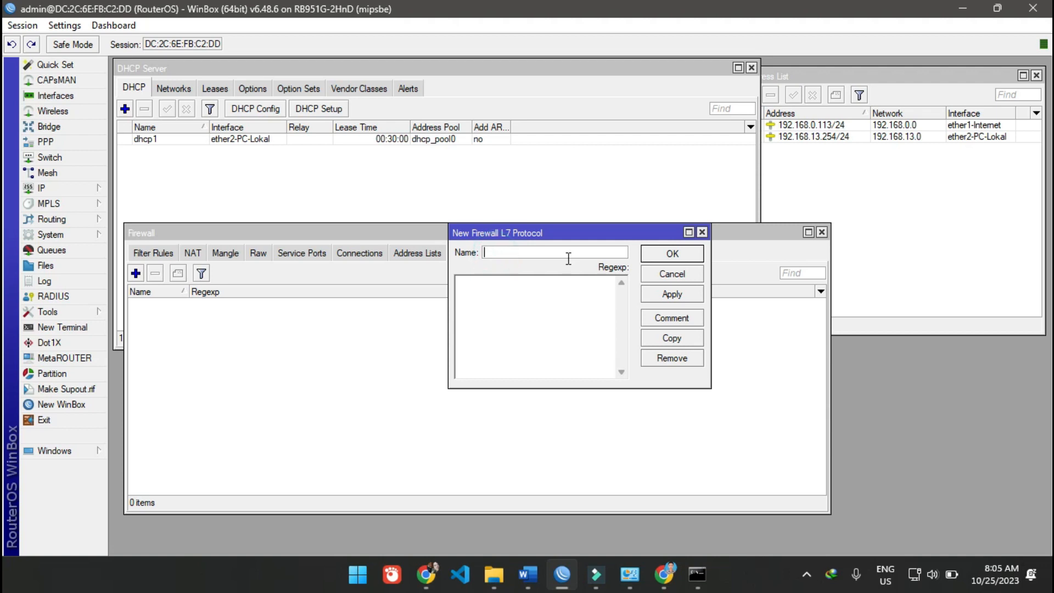
{"action": "type", "text": "Blokir Debian.org"}
- Paste the copied regular expression into the L7 entry, change its domain to debian.org, and save the entry
{"action": "left_click", "coordinate": [569, 322]}
{"action": "key", "text": "ctrl+v"}
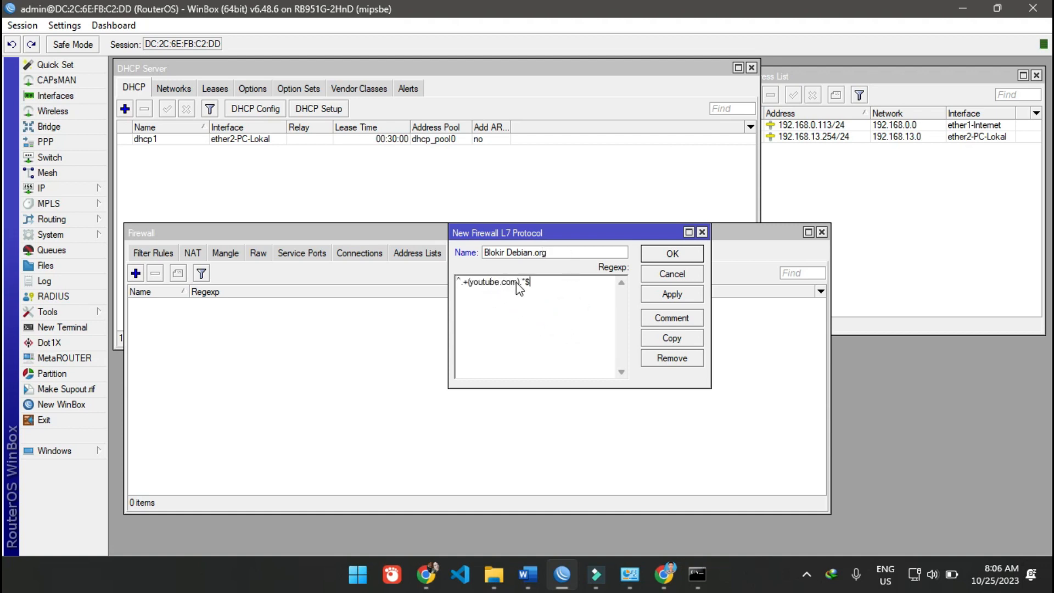
{"action": "left_click_drag", "start_coordinate": [518, 282], "coordinate": [468, 283]}
{"action": "type", "text": "debian.org"}
{"action": "left_click", "coordinate": [671, 294]}
{"action": "left_click", "coordinate": [671, 253]}
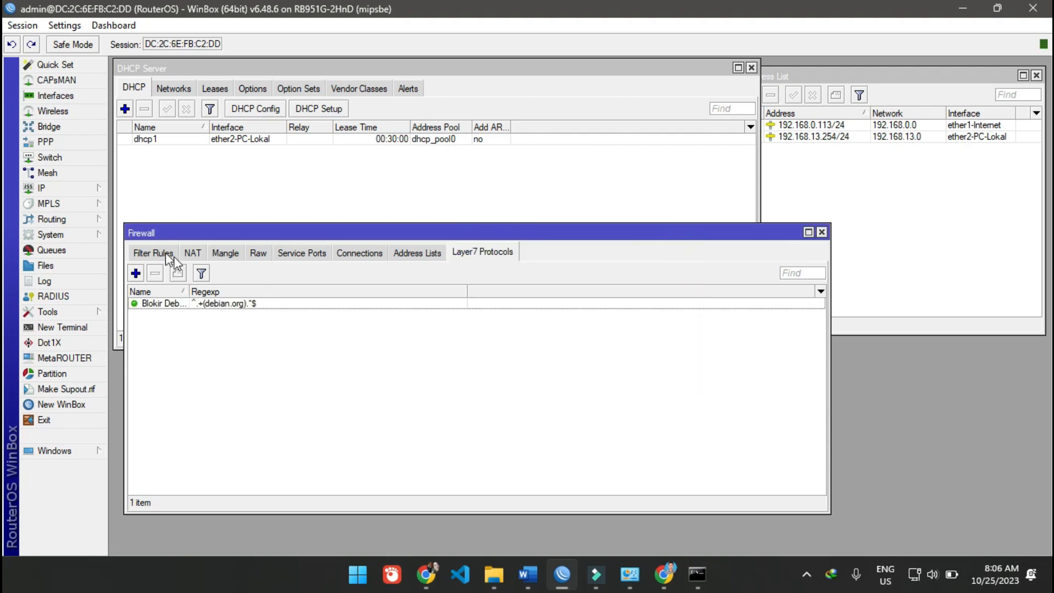
{"action": "left_click", "coordinate": [149, 252]}
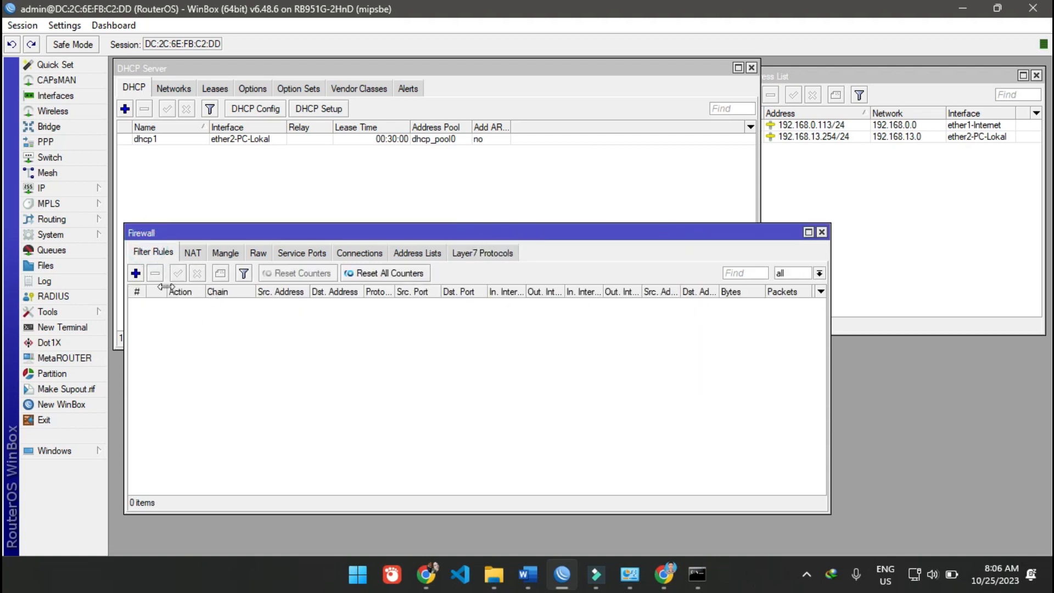
{"action": "left_click", "coordinate": [138, 273]}
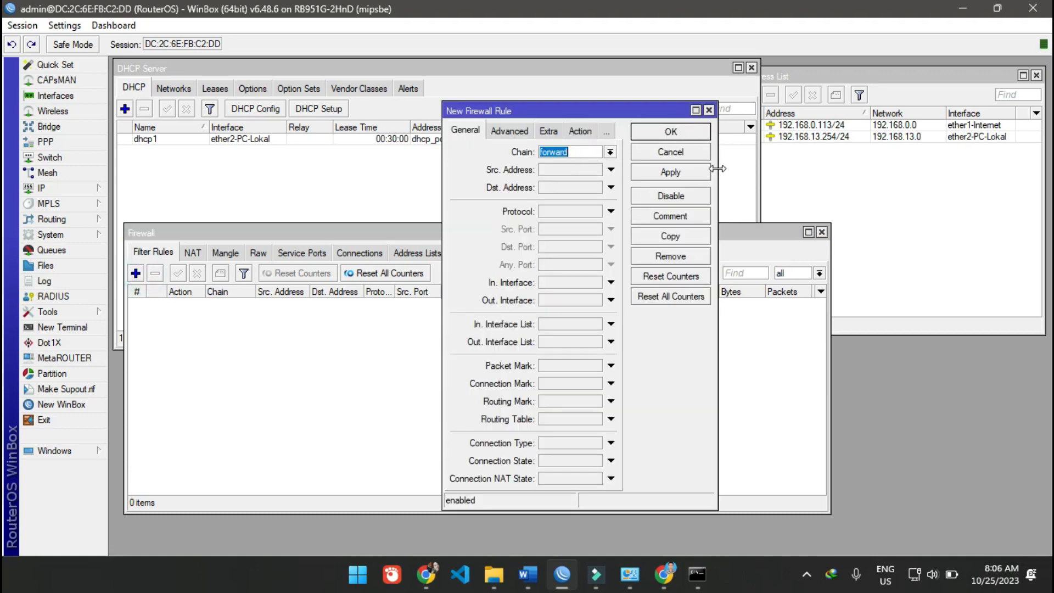
{"action": "left_click_drag", "start_coordinate": [718, 172], "coordinate": [787, 168]}
{"action": "left_click", "coordinate": [604, 170]}
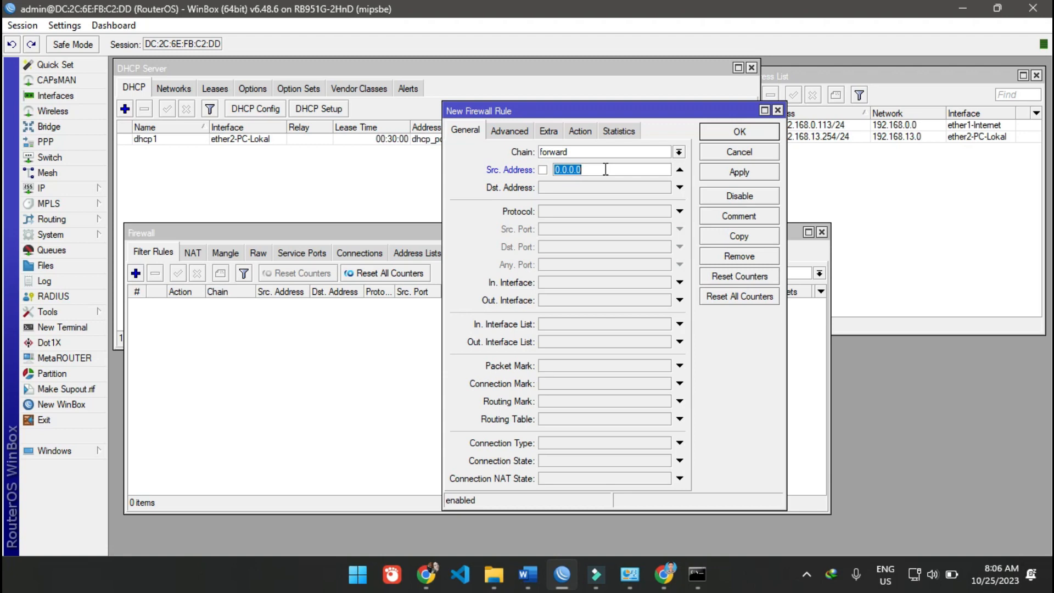
{"action": "type", "text": "192.168.13.0"}
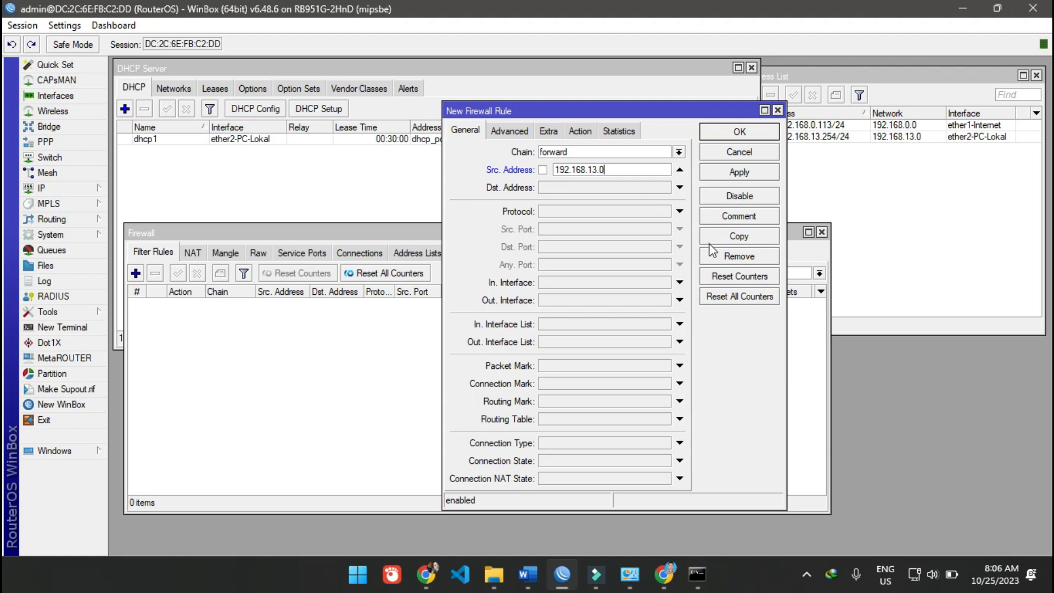
{"action": "type", "text": "/24"}
{"action": "key", "text": "BackSpace"}
{"action": "key", "text": "BackSpace"}
{"action": "key", "text": "BackSpace"}
{"action": "left_click", "coordinate": [504, 130]}
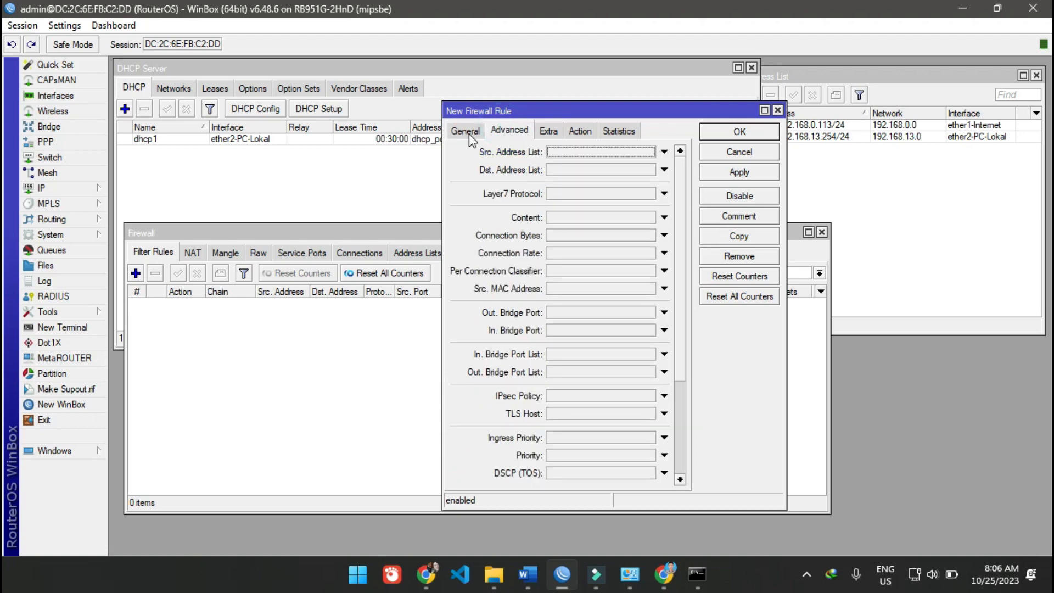
{"action": "left_click", "coordinate": [662, 152]}
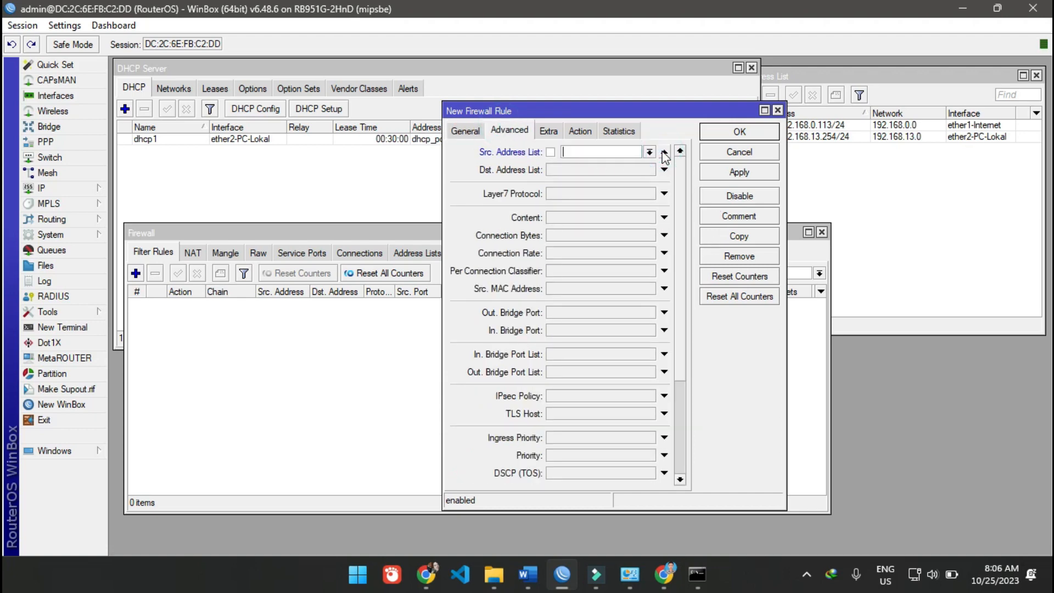
{"action": "left_click", "coordinate": [734, 153]}
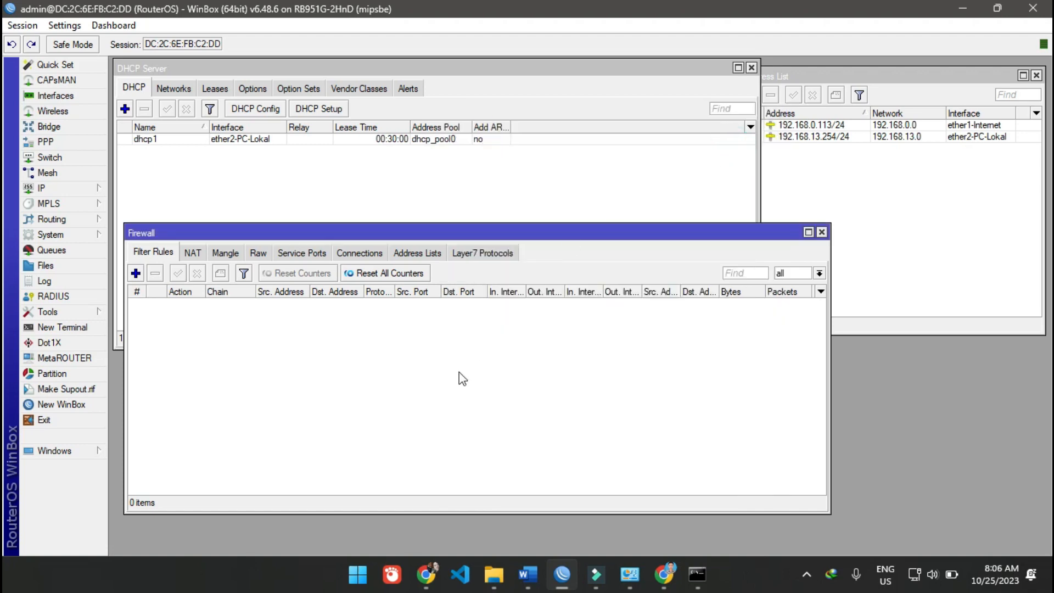
- Start a new firewall address list entry named IP 13.1-13.10
{"action": "left_click", "coordinate": [417, 252]}
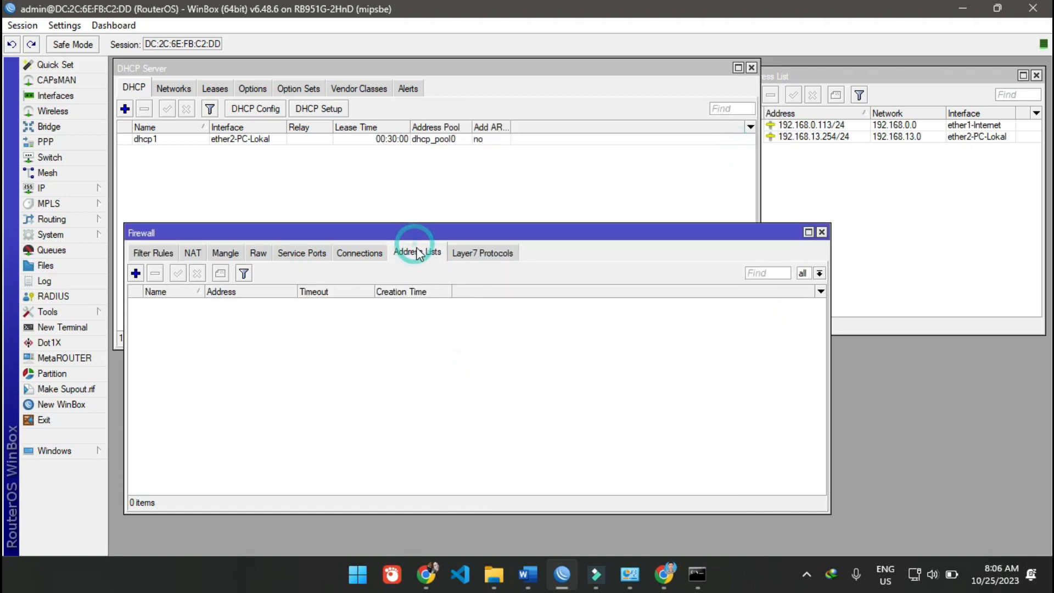
{"action": "left_click", "coordinate": [135, 273]}
{"action": "left_click", "coordinate": [549, 241]}
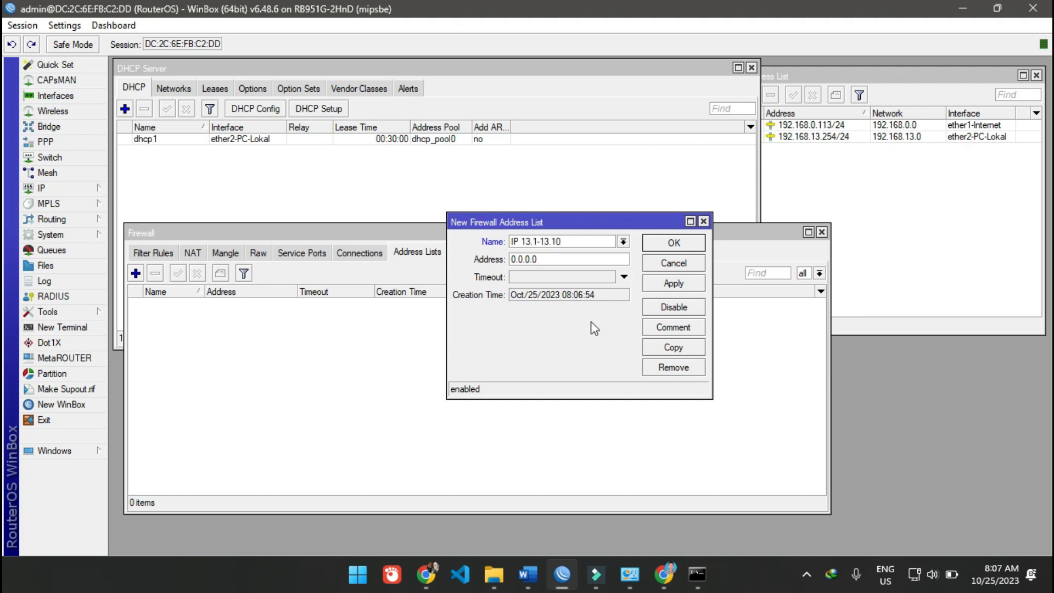
- Set the address list entry's range to 192.168.13.1-192.168.13.10 and save it
{"action": "double_click", "coordinate": [540, 258]}
{"action": "type", "text": "19"}
{"action": "left_click", "coordinate": [511, 259]}
{"action": "left_click_drag", "start_coordinate": [558, 261], "coordinate": [502, 259]}
{"action": "key", "text": "ctrl+c"}
{"action": "left_click", "coordinate": [610, 260]}
{"action": "key", "text": "ctrl+v"}
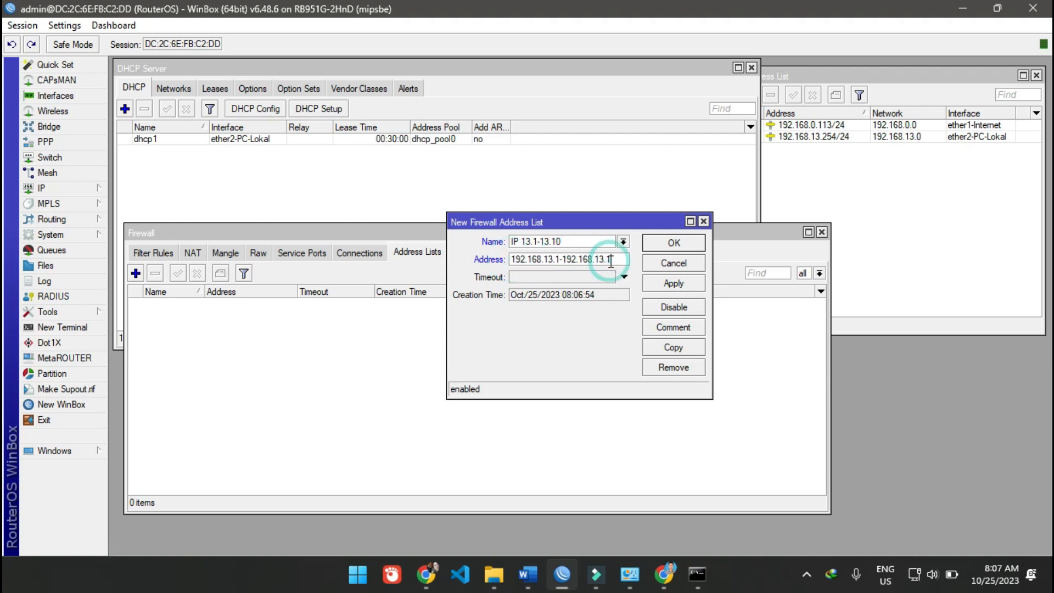
{"action": "type", "text": "0"}
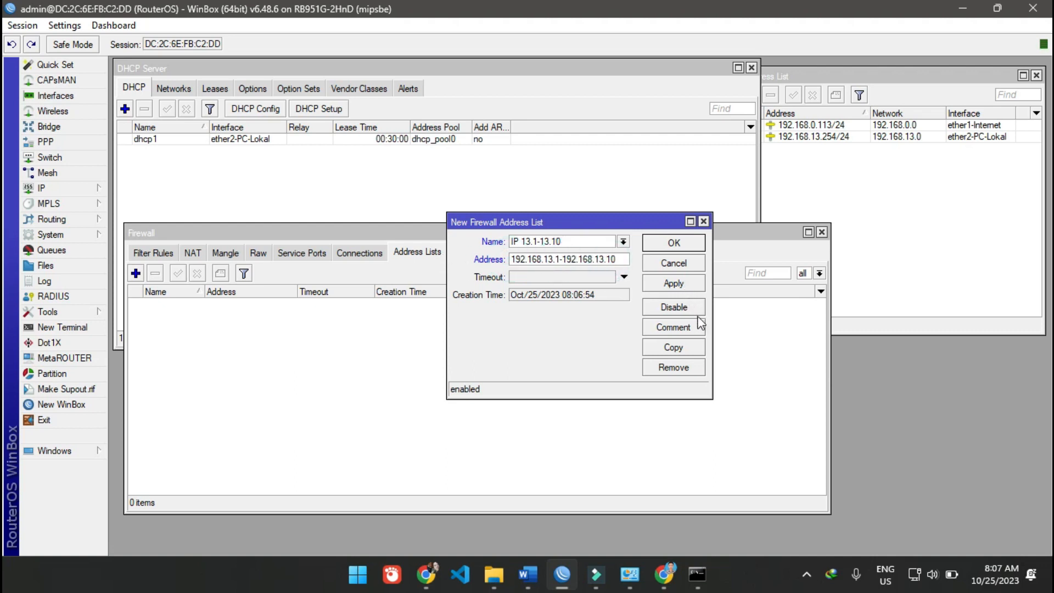
{"action": "left_click", "coordinate": [666, 279]}
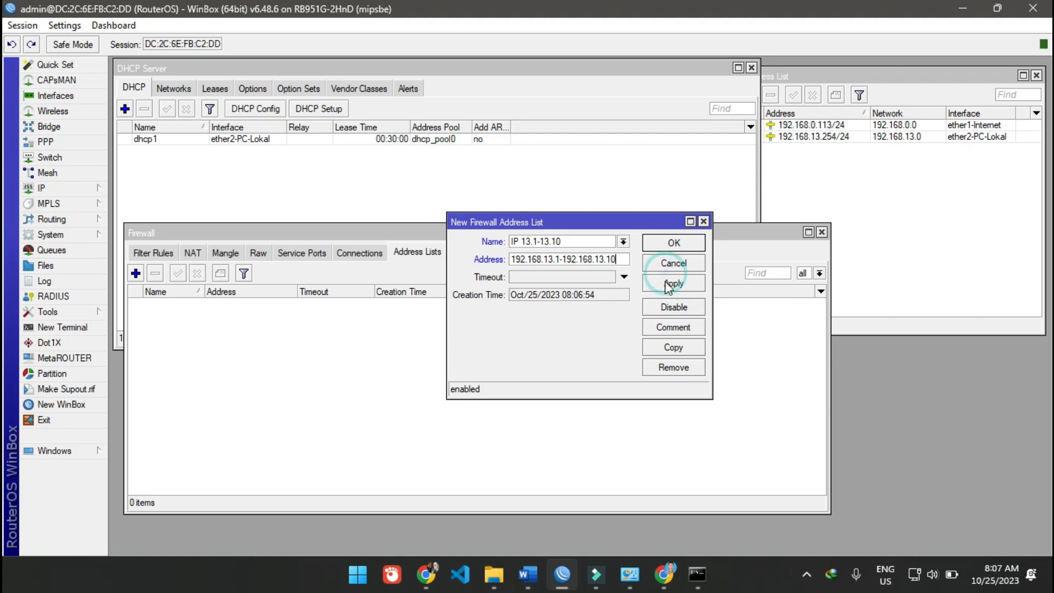
{"action": "left_click", "coordinate": [673, 242]}
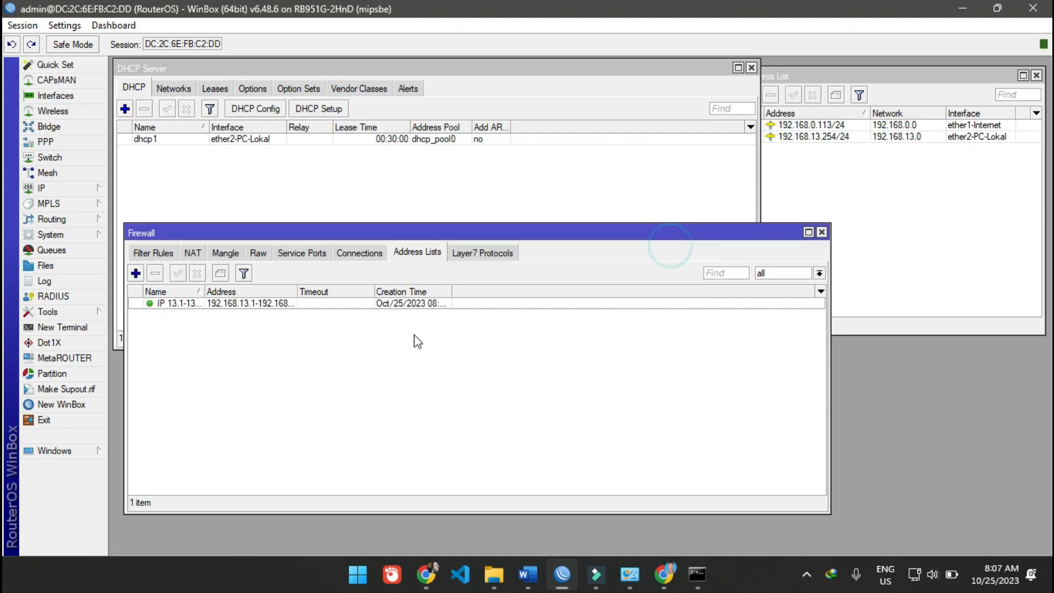
{"action": "left_click", "coordinate": [187, 304]}
- Start a new firewall filter rule on the forward chain
{"action": "left_click", "coordinate": [149, 252]}
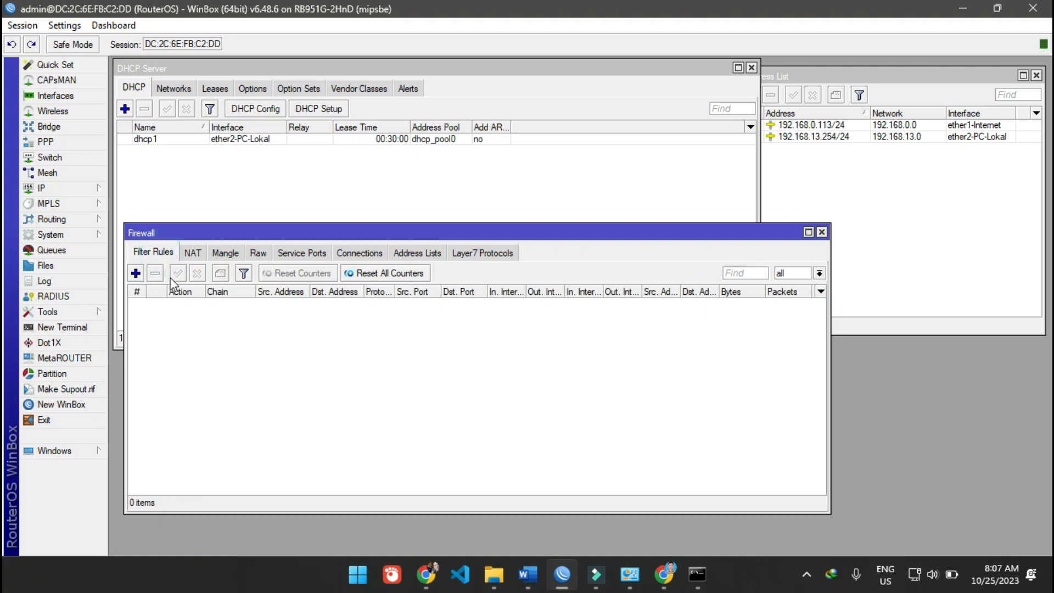
{"action": "left_click", "coordinate": [136, 273]}
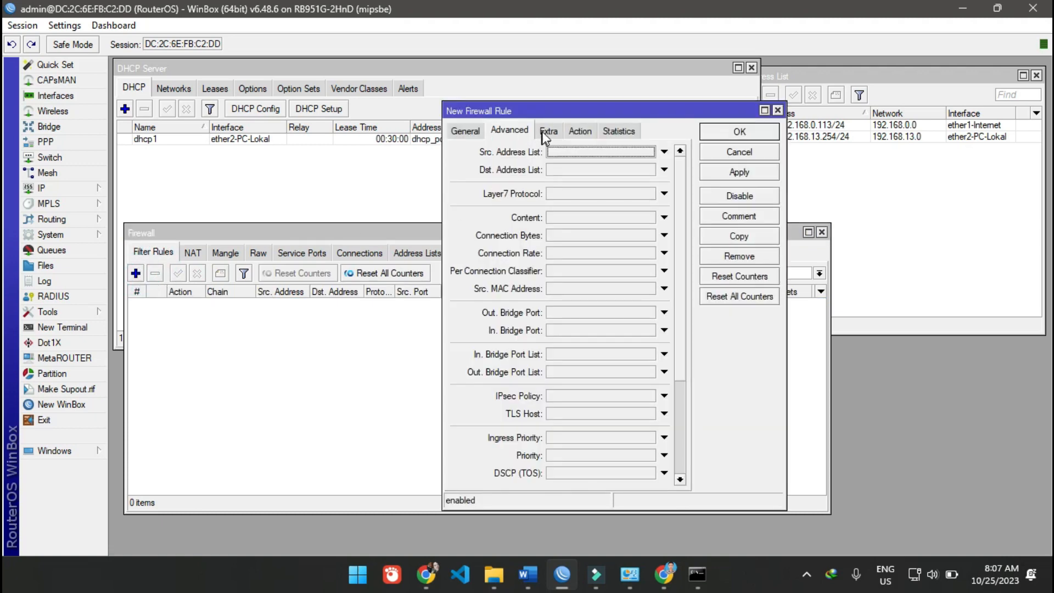
{"action": "left_click", "coordinate": [464, 132]}
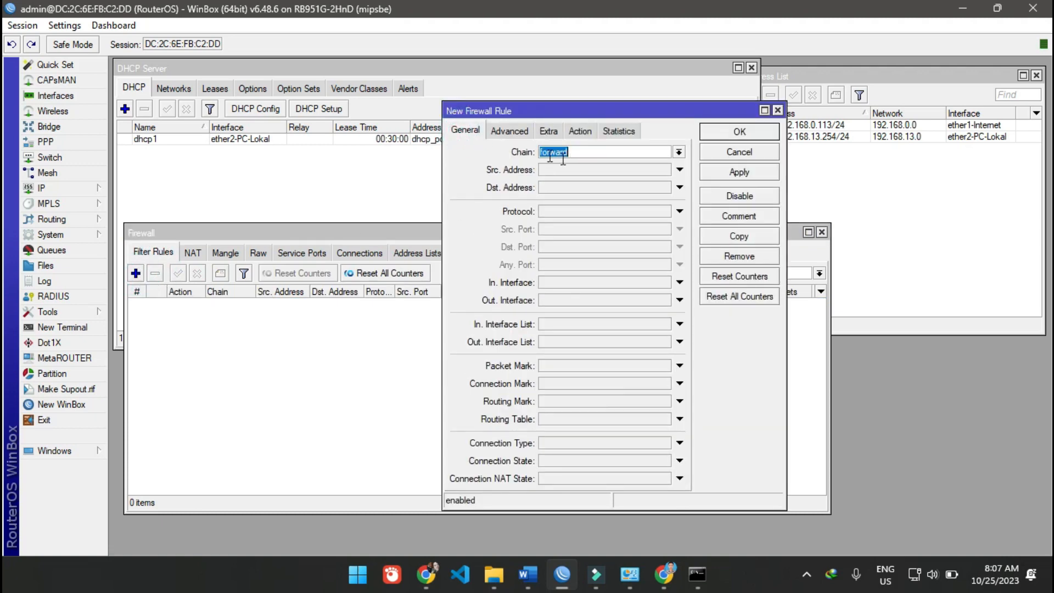
{"action": "left_click", "coordinate": [472, 136]}
{"action": "left_click", "coordinate": [678, 341]}
{"action": "left_click", "coordinate": [665, 342]}
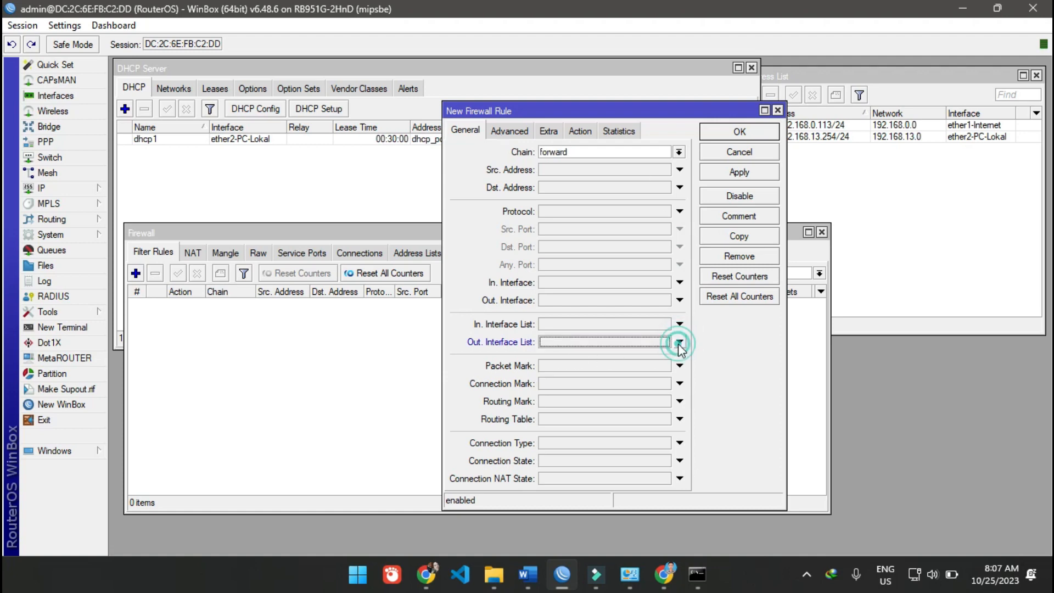
{"action": "left_click", "coordinate": [664, 342]}
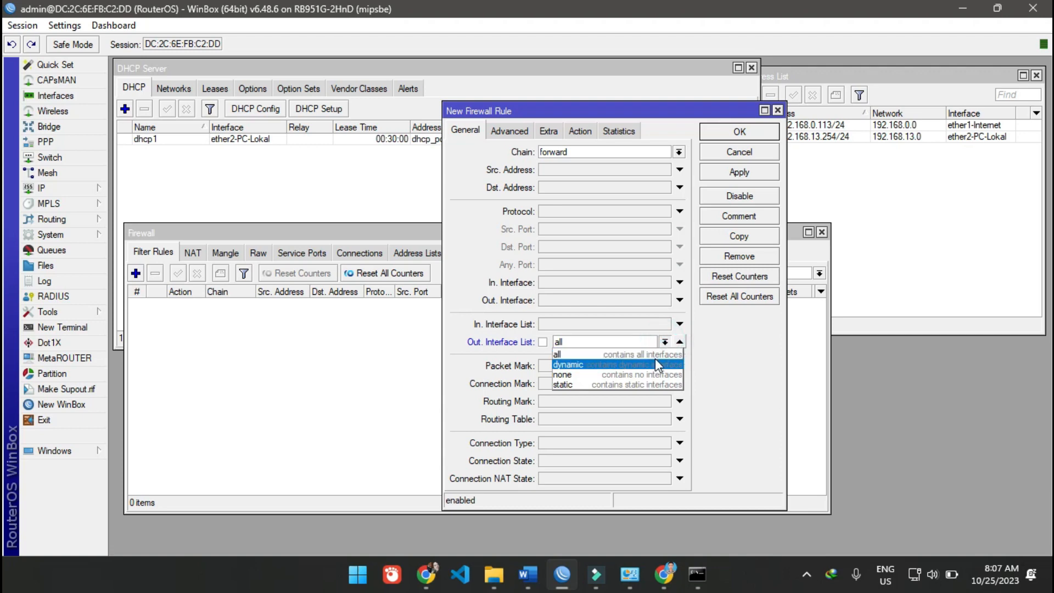
{"action": "left_click", "coordinate": [713, 347]}
{"action": "left_click", "coordinate": [680, 341]}
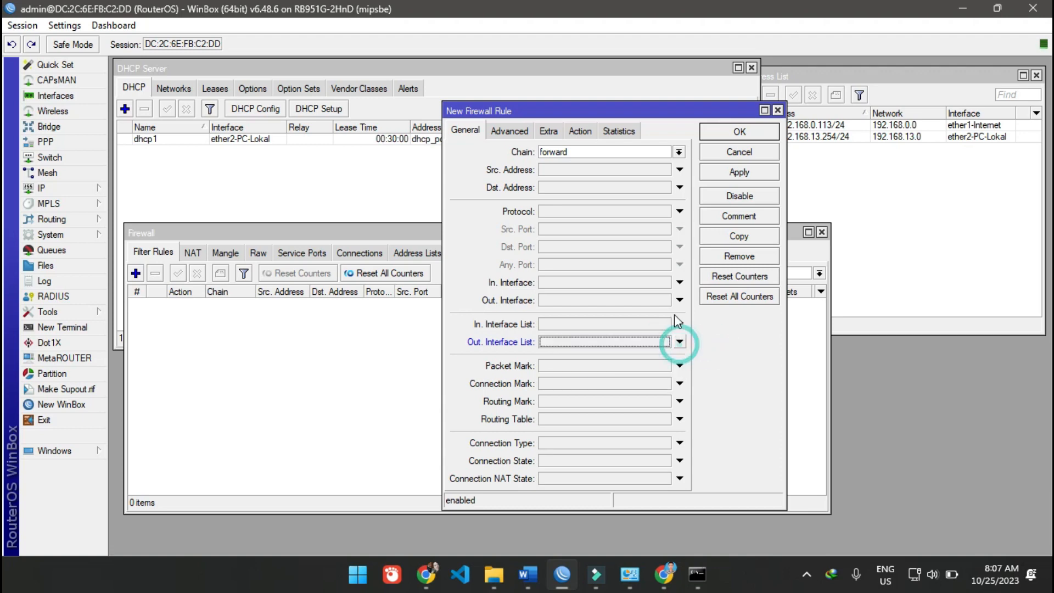
- Set the filter rule's outgoing interface to ether1-Internet and its source address list to IP 13.1-13.10
{"action": "left_click", "coordinate": [680, 299]}
{"action": "left_click", "coordinate": [664, 300]}
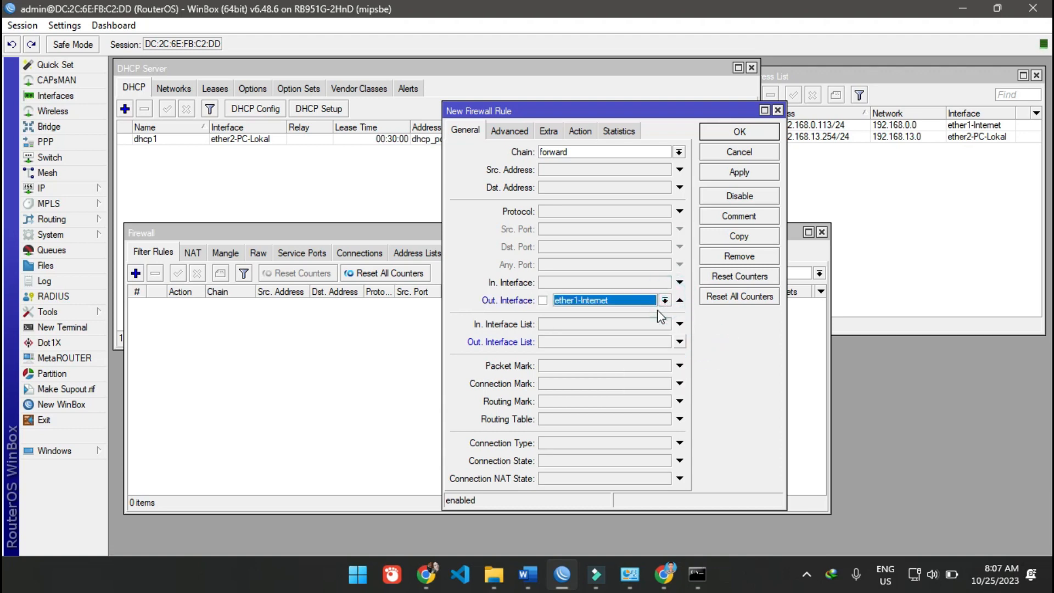
{"action": "left_click", "coordinate": [512, 134]}
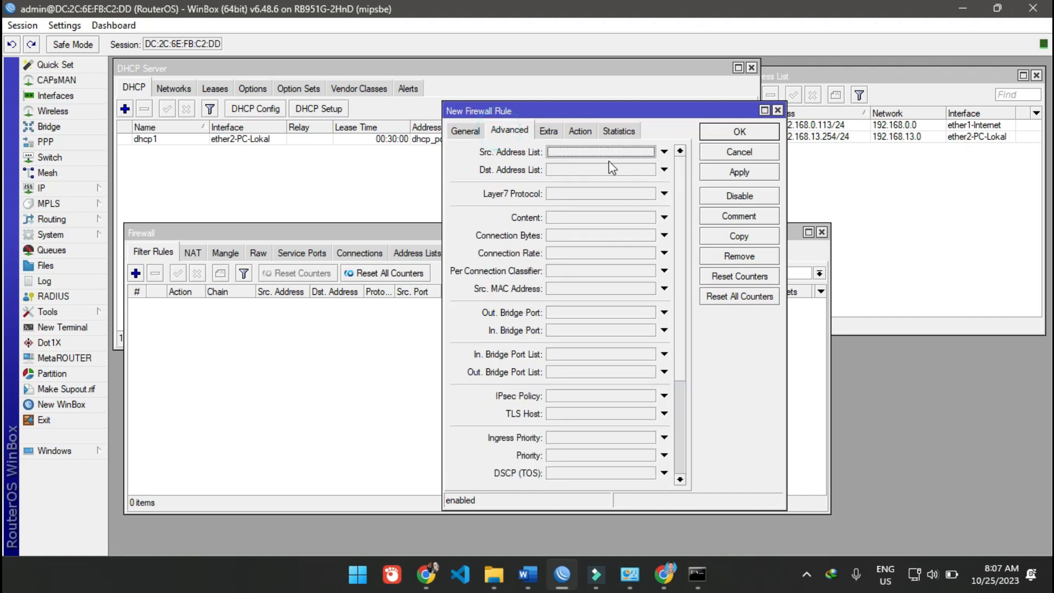
{"action": "left_click", "coordinate": [663, 152]}
{"action": "left_click", "coordinate": [648, 152]}
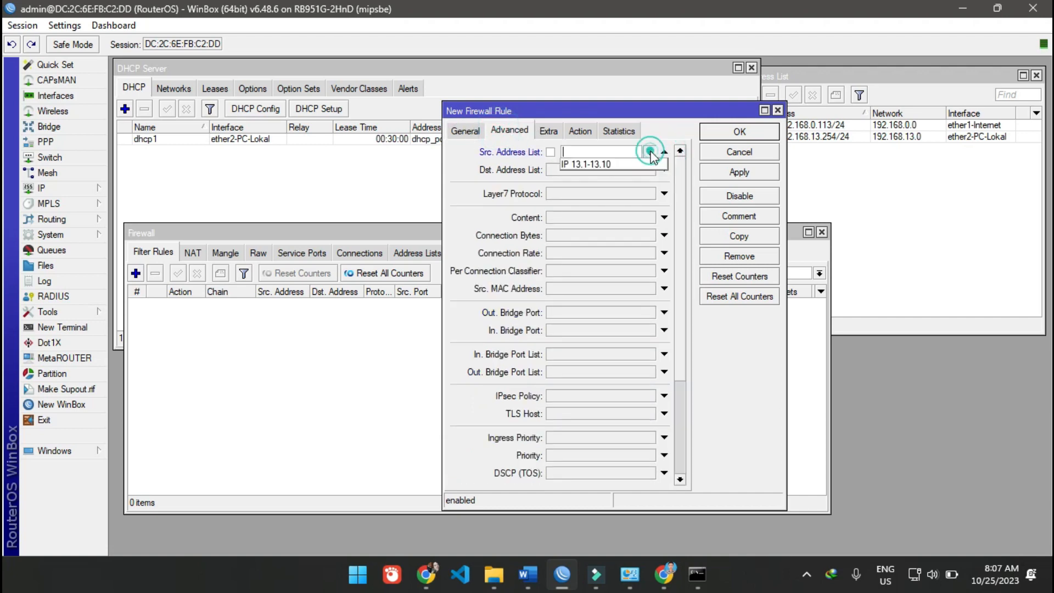
{"action": "left_click", "coordinate": [641, 164]}
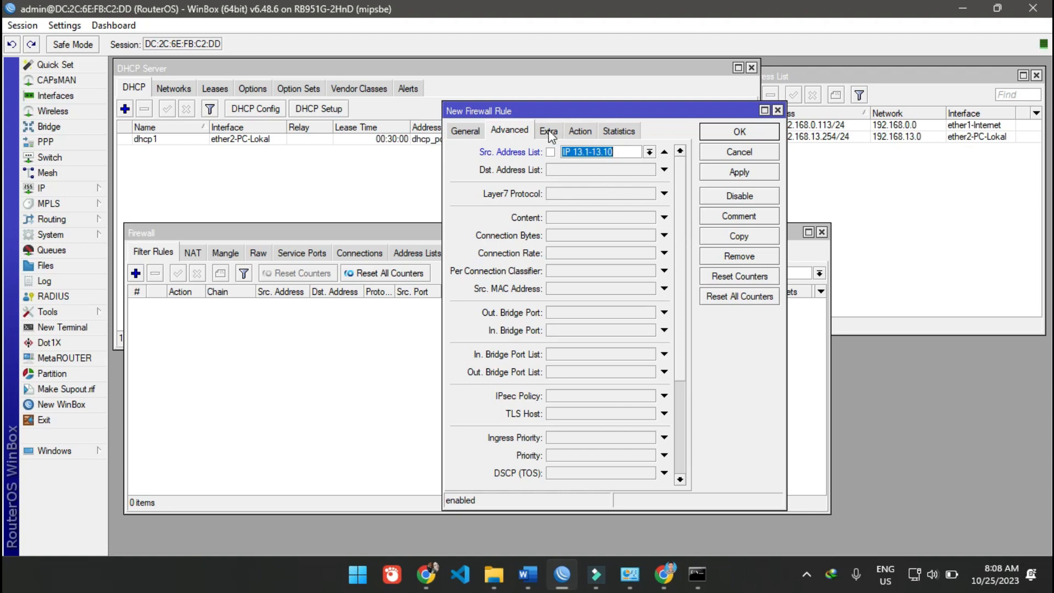
- Set the filter rule's Layer7 protocol to Blokir Debian.org
{"action": "left_click", "coordinate": [664, 193]}
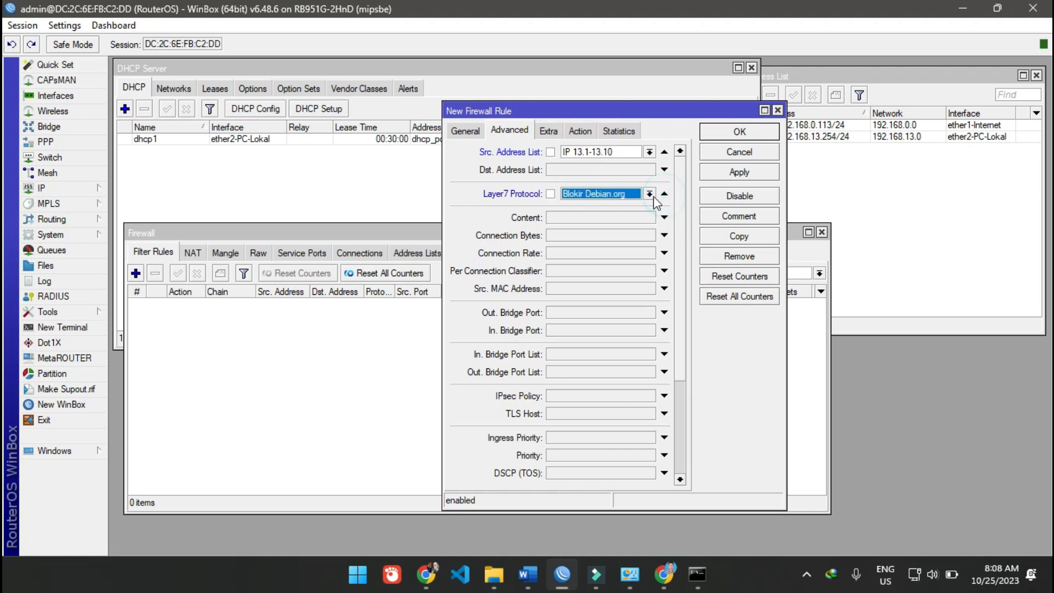
{"action": "left_click", "coordinate": [652, 197]}
{"action": "left_click", "coordinate": [652, 197]}
- Set the filter rule's action to drop, check its general settings, and save the rule
{"action": "left_click", "coordinate": [551, 131]}
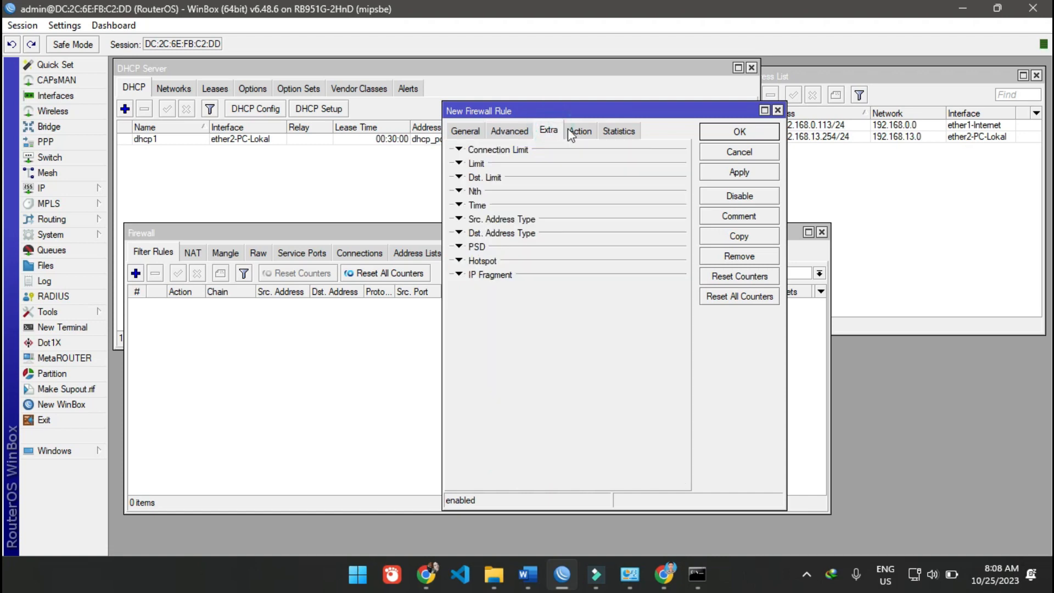
{"action": "left_click", "coordinate": [582, 131]}
{"action": "left_click", "coordinate": [586, 152]}
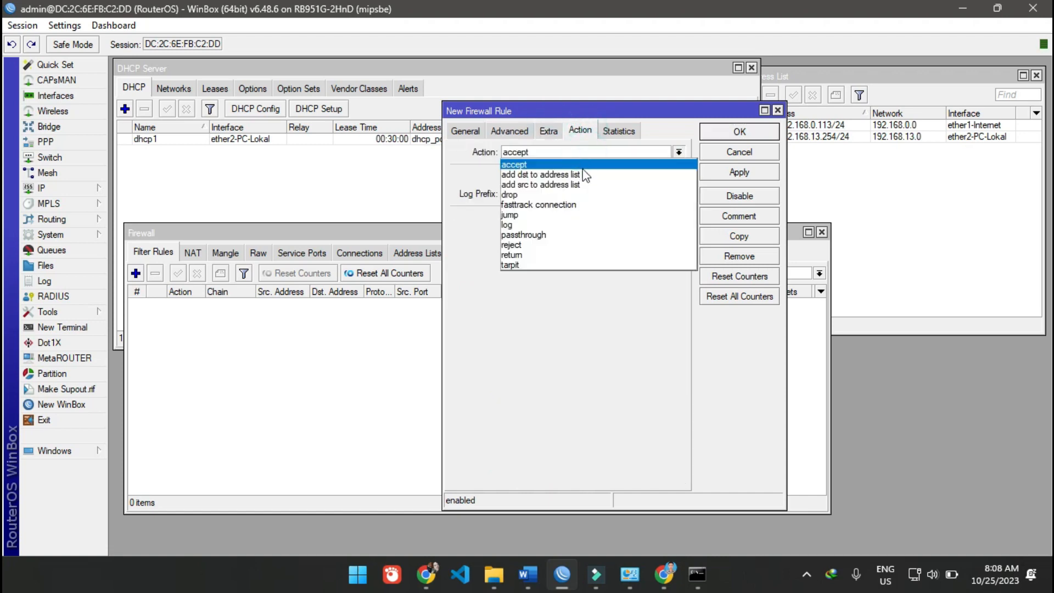
{"action": "left_click", "coordinate": [570, 193]}
{"action": "left_click", "coordinate": [471, 131]}
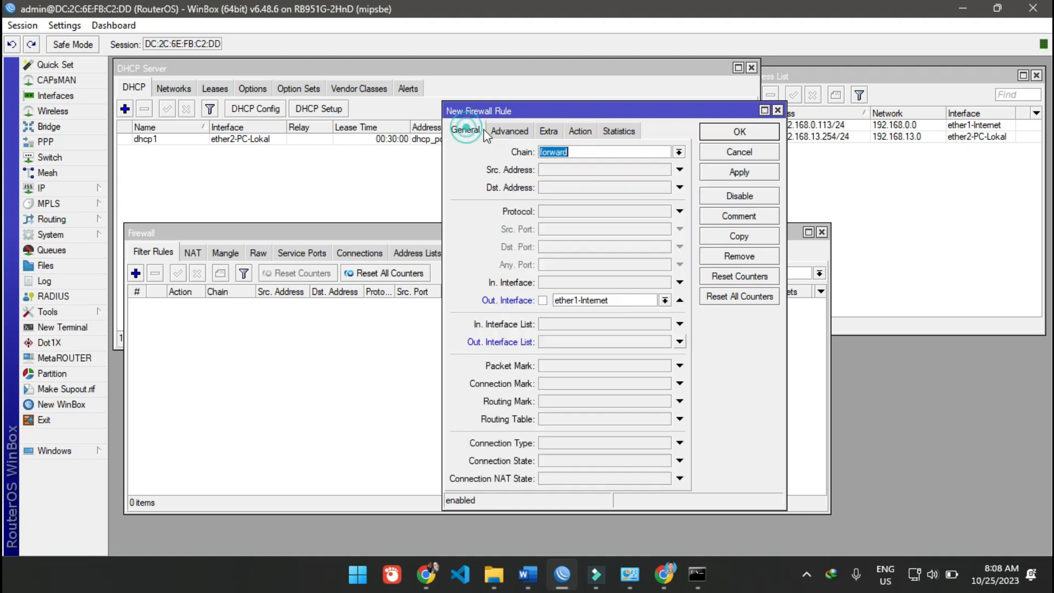
{"action": "left_click", "coordinate": [738, 172]}
{"action": "left_click", "coordinate": [738, 132]}
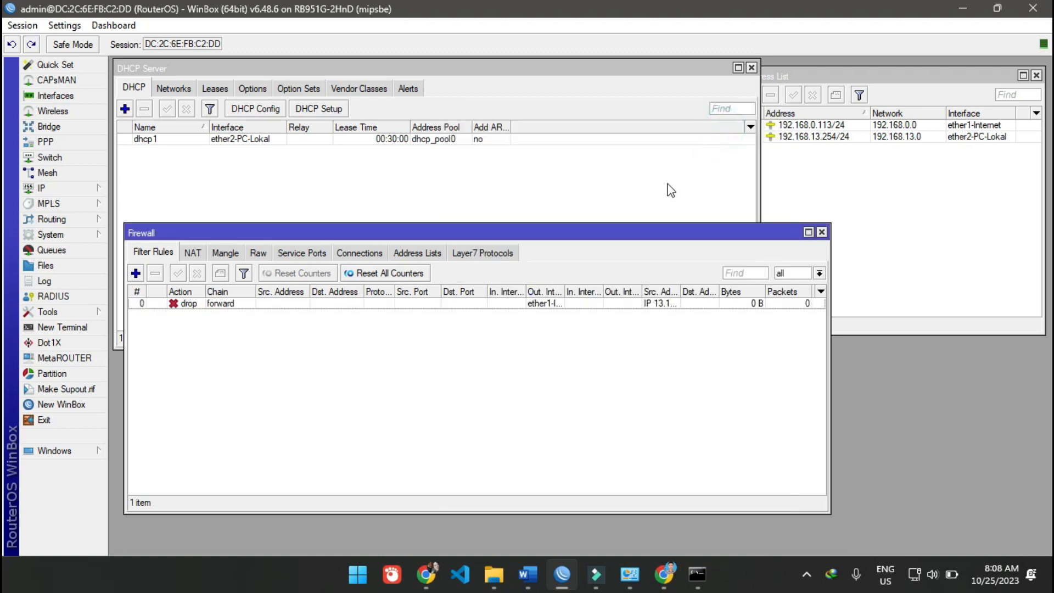
- Reopen the drop rule to review its general settings, and close it with OK
{"action": "left_click", "coordinate": [541, 373]}
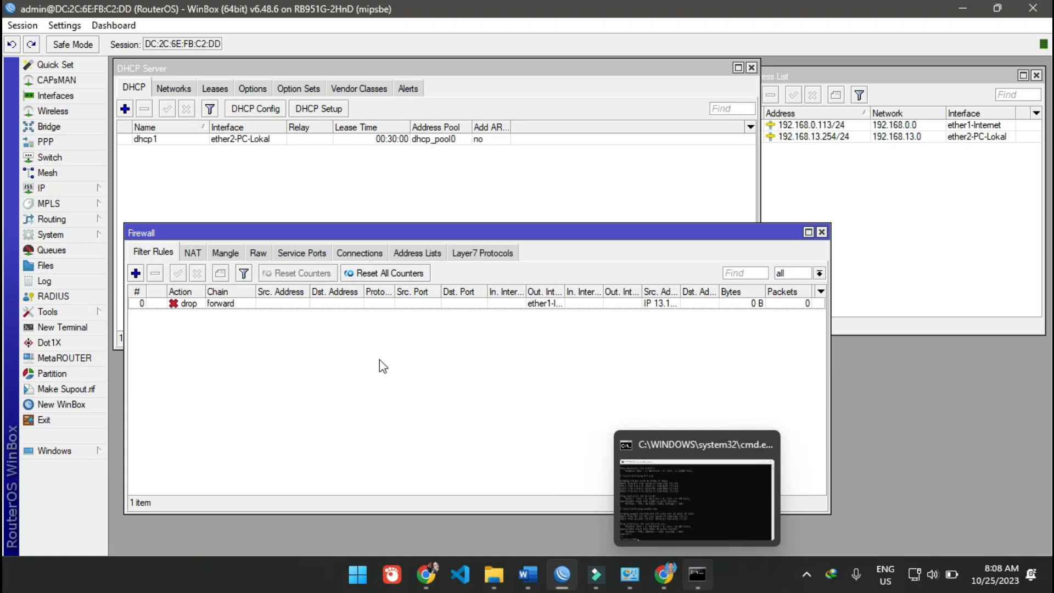
{"action": "double_click", "coordinate": [237, 304]}
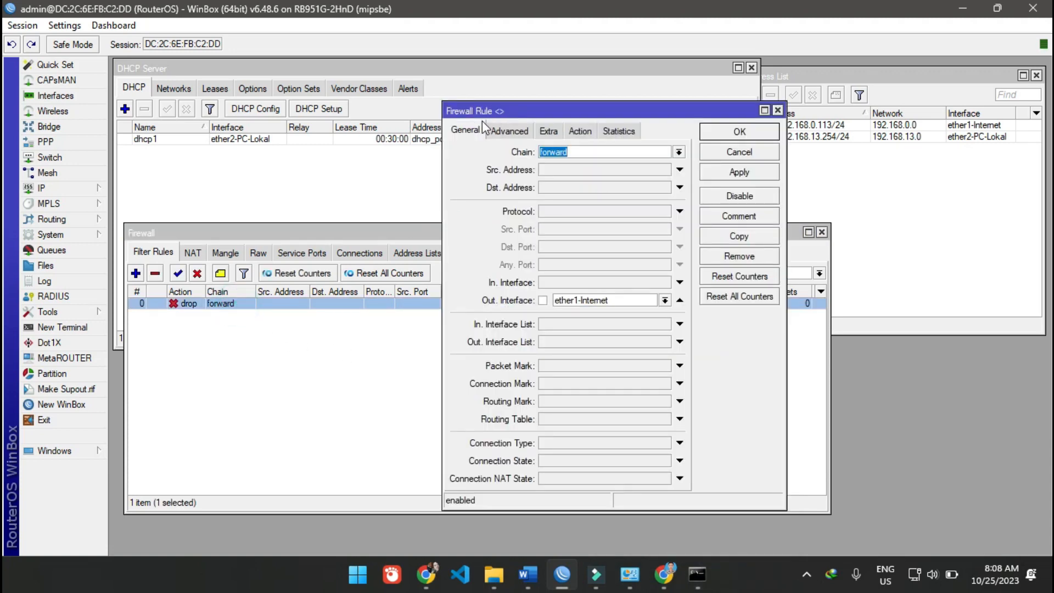
{"action": "left_click", "coordinate": [468, 131]}
{"action": "left_click", "coordinate": [730, 170]}
{"action": "left_click", "coordinate": [725, 134]}
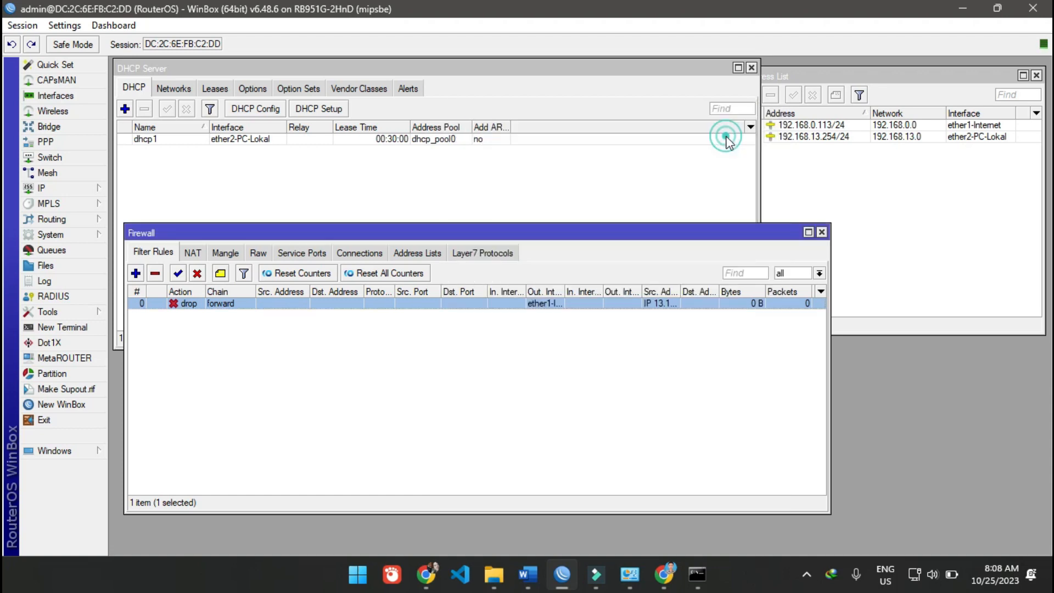
- Switch to the Command Prompt and ping debian.org
{"action": "left_click", "coordinate": [686, 580]}
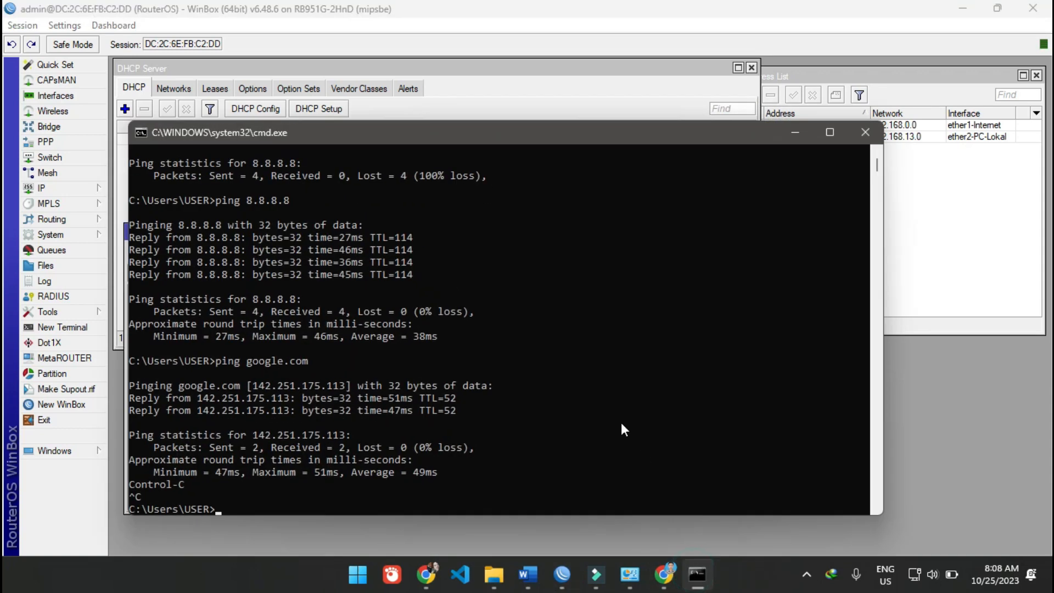
{"action": "key", "text": "Up"}
{"action": "key", "text": "BackSpace"}
{"action": "key", "text": "BackSpace"}
{"action": "key", "text": "BackSpace"}
{"action": "key", "text": "BackSpace"}
{"action": "key", "text": "BackSpace"}
{"action": "key", "text": "BackSpace"}
{"action": "key", "text": "BackSpace"}
{"action": "type", "text": "g debian.org"}
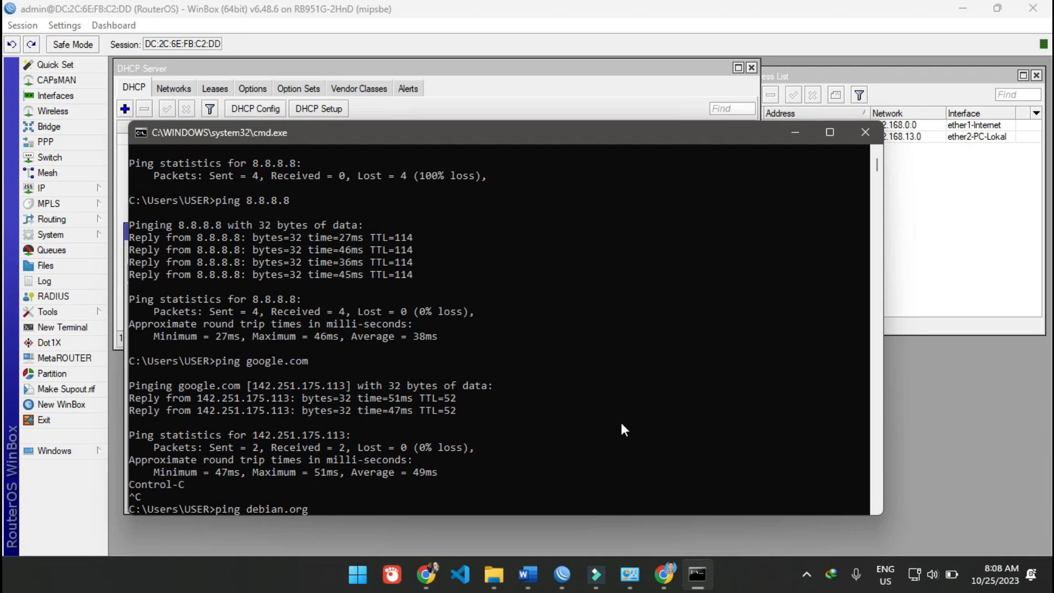
{"action": "key", "text": "Return"}
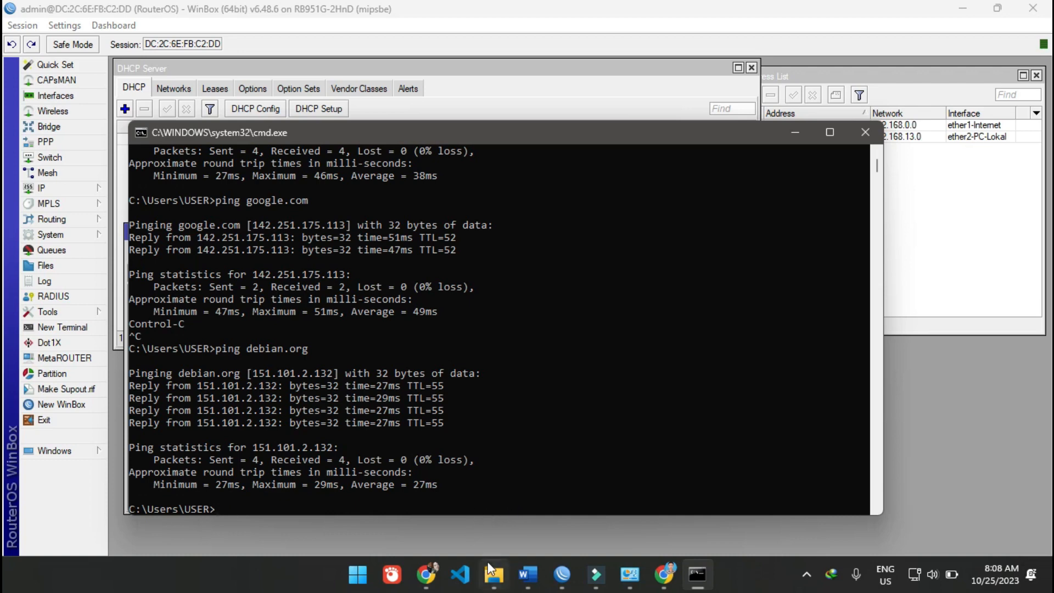
{"action": "left_click", "coordinate": [427, 572]}
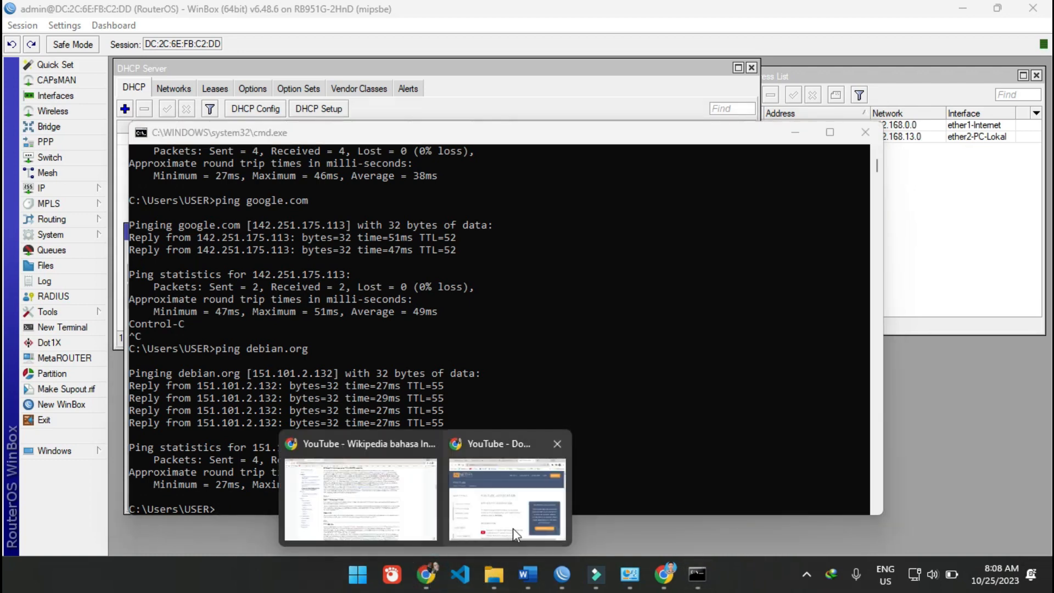
{"action": "left_click", "coordinate": [503, 461]}
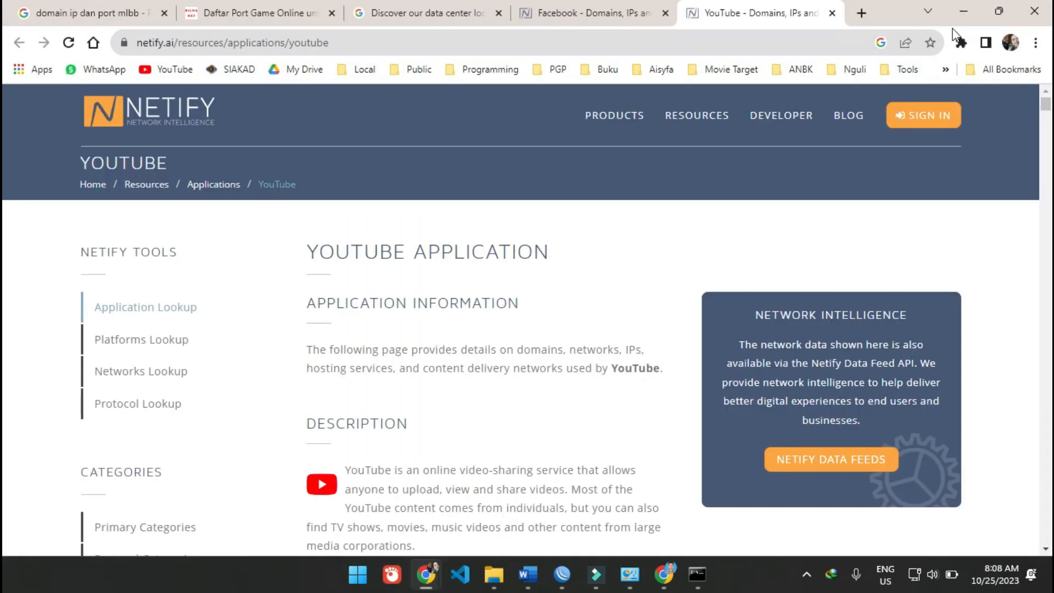
{"action": "left_click", "coordinate": [963, 11]}
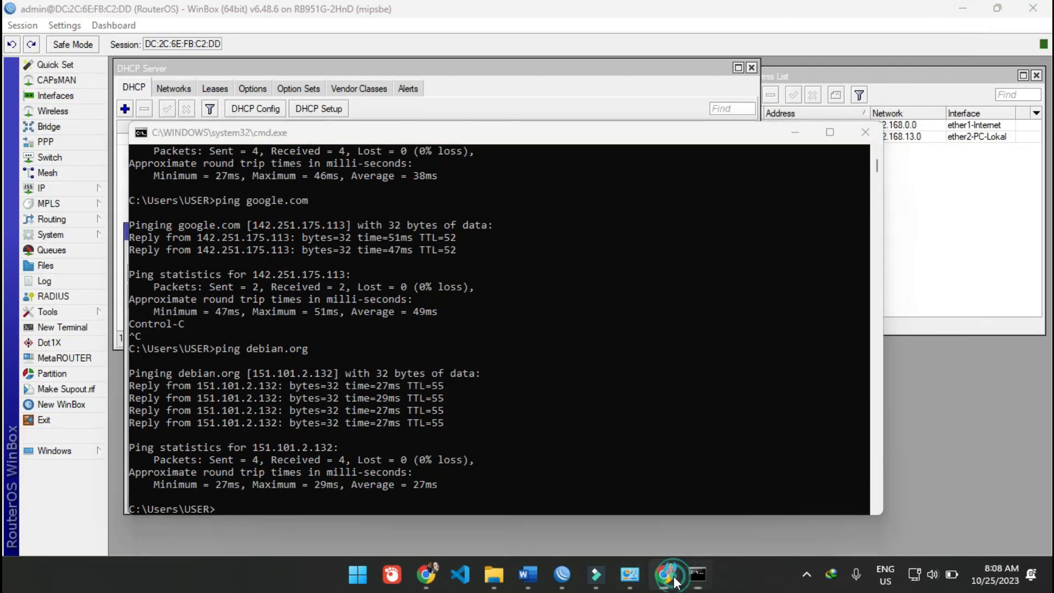
- Switch to the Chrome window with the empty new tab and load debian.org to test the block
{"action": "left_click", "coordinate": [663, 573]}
{"action": "left_click", "coordinate": [219, 13]}
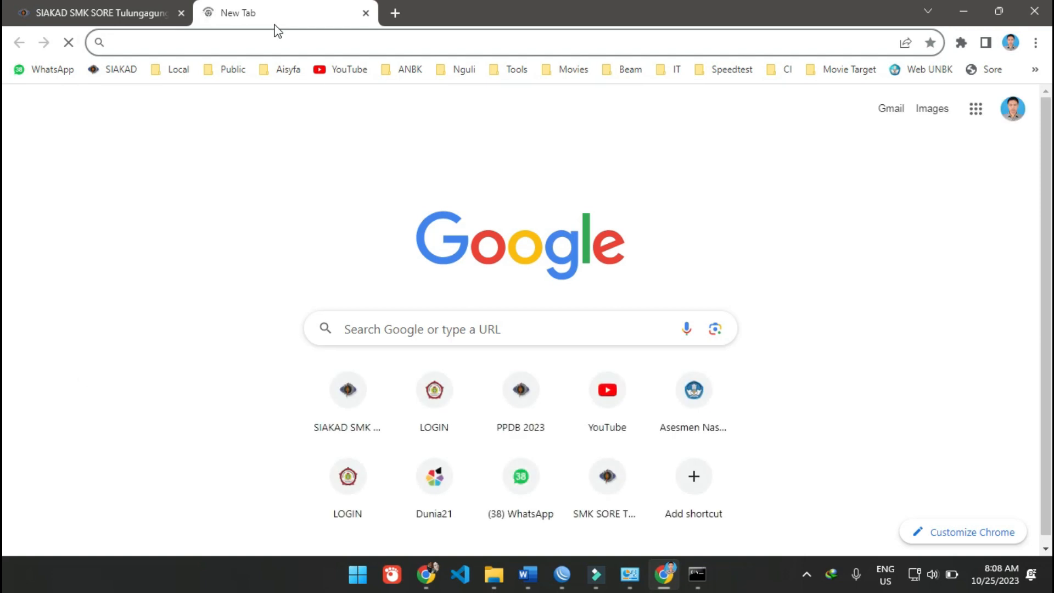
{"action": "type", "text": "debian."}
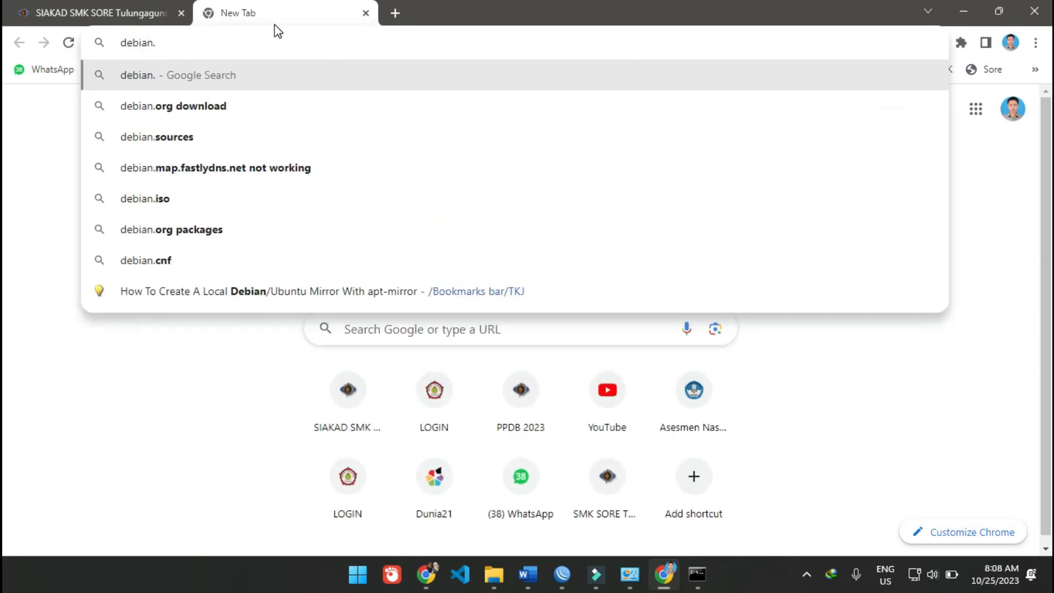
{"action": "type", "text": "org"}
{"action": "key", "text": "Return"}
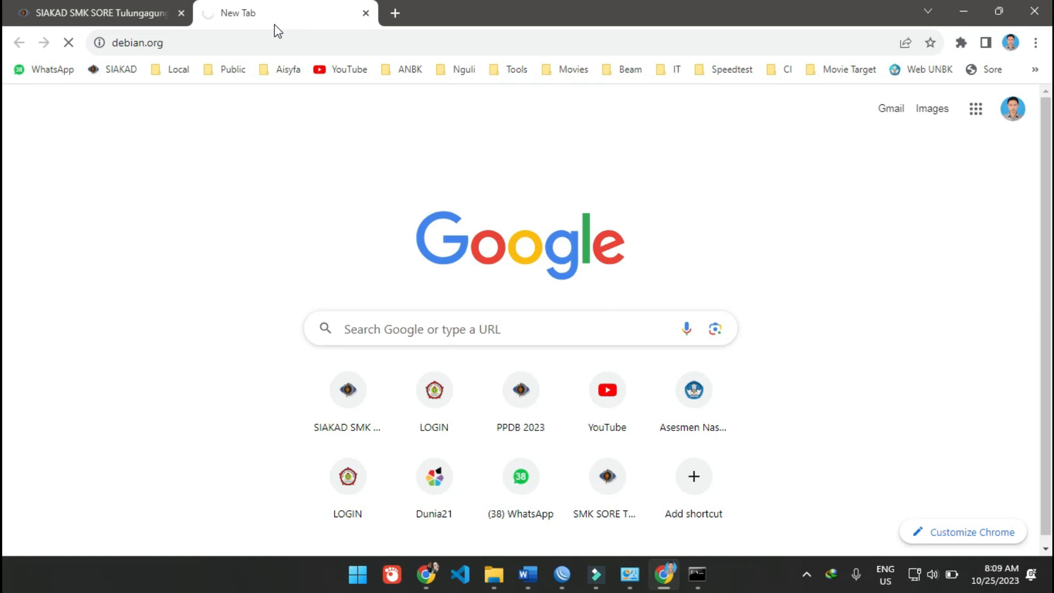
{"action": "left_click", "coordinate": [94, 15]}
{"action": "left_click", "coordinate": [237, 23]}
{"action": "left_click", "coordinate": [234, 40]}
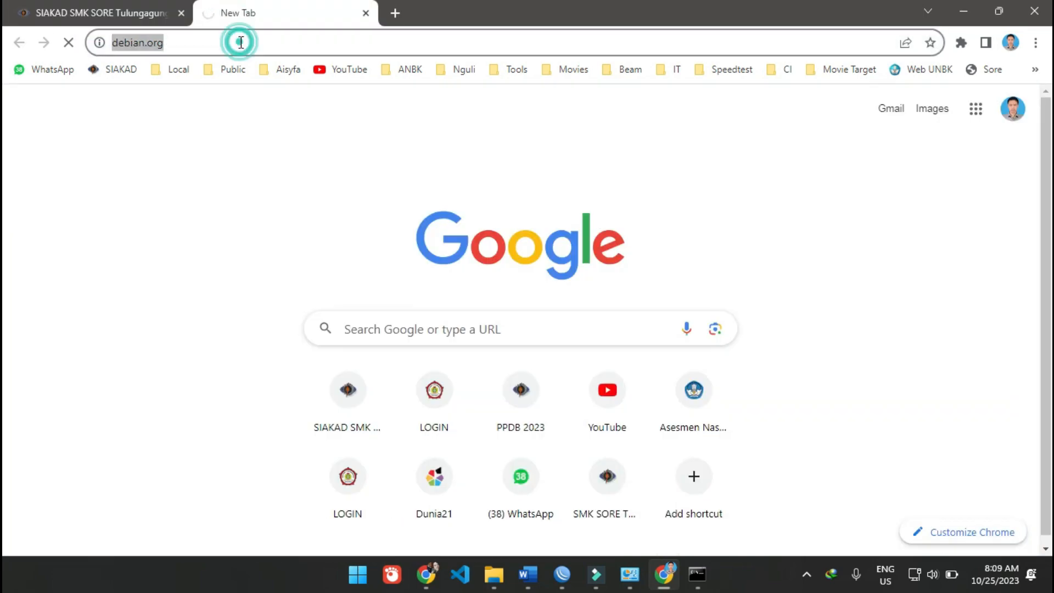
{"action": "left_click", "coordinate": [223, 201]}
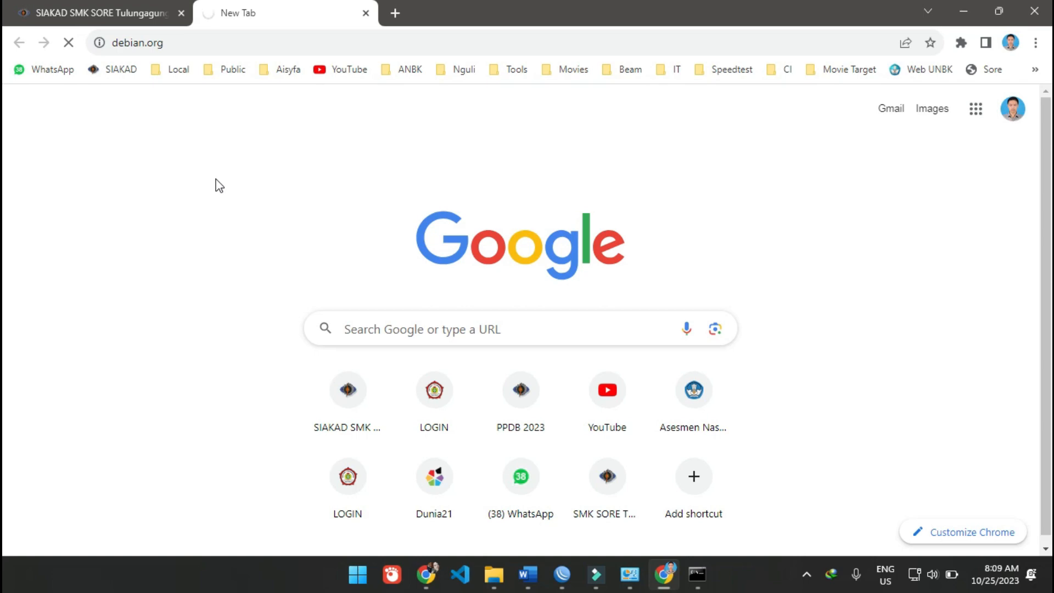
{"action": "left_click", "coordinate": [214, 179]}
{"action": "left_click", "coordinate": [117, 19]}
{"action": "left_click", "coordinate": [256, 23]}
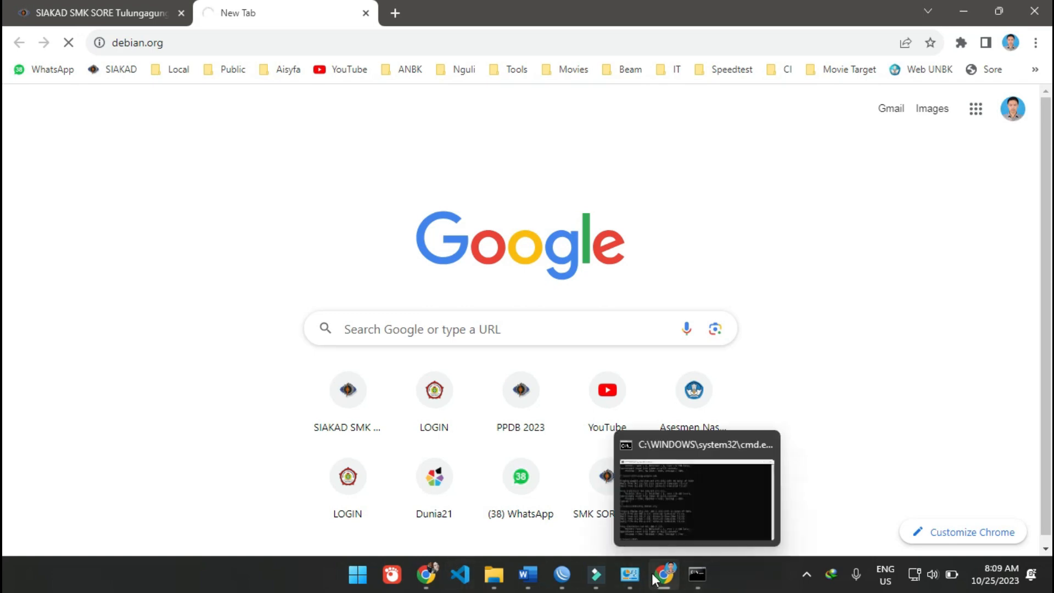
- Switch to WinBox, review the drop rule's general settings including its protocol, and cancel without saving
{"action": "left_click", "coordinate": [561, 574]}
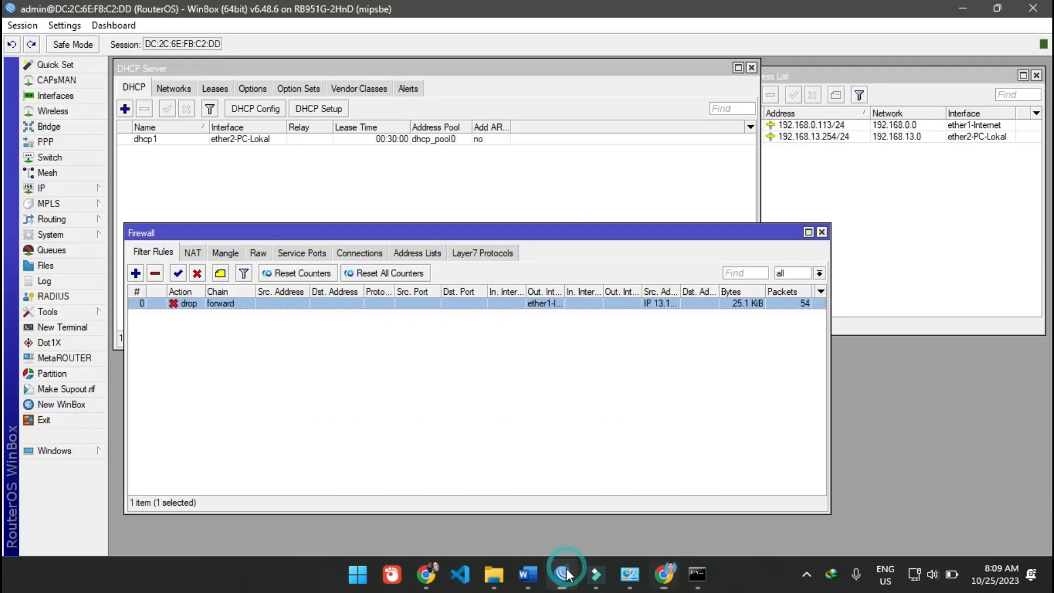
{"action": "double_click", "coordinate": [275, 303]}
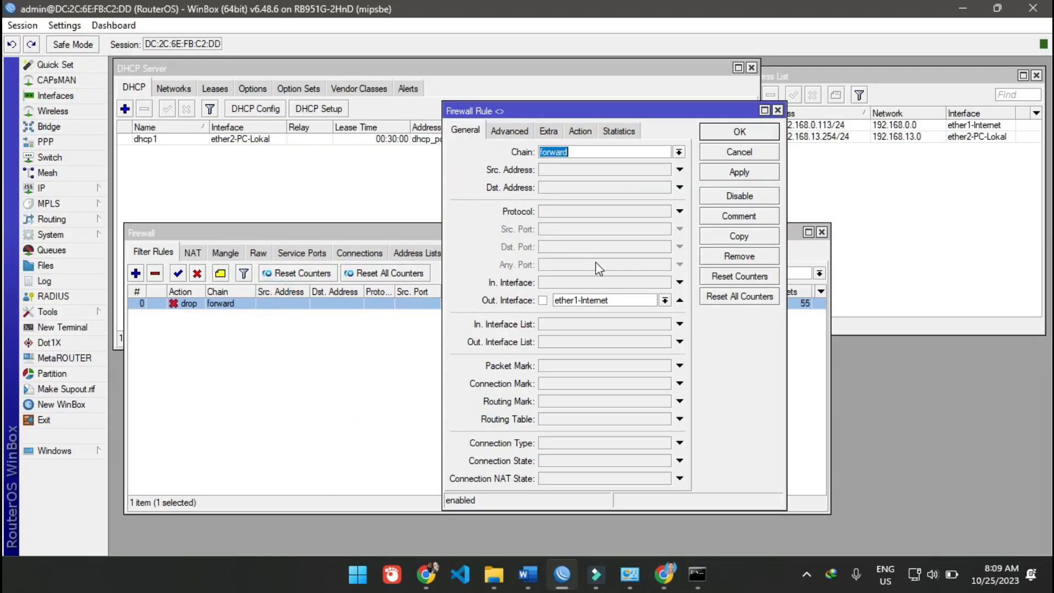
{"action": "left_click", "coordinate": [594, 212]}
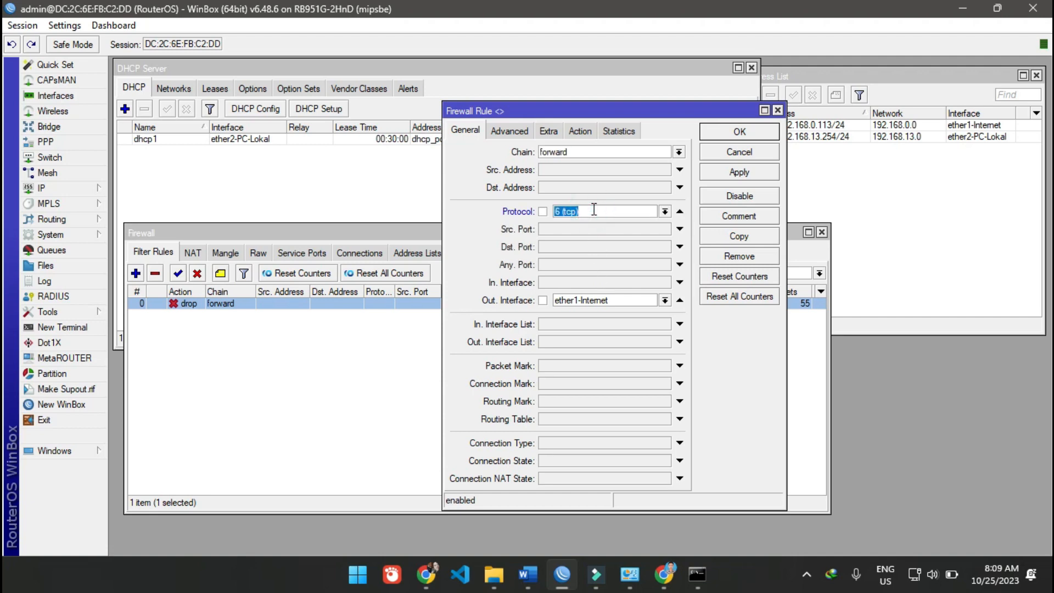
{"action": "left_click", "coordinate": [679, 212]}
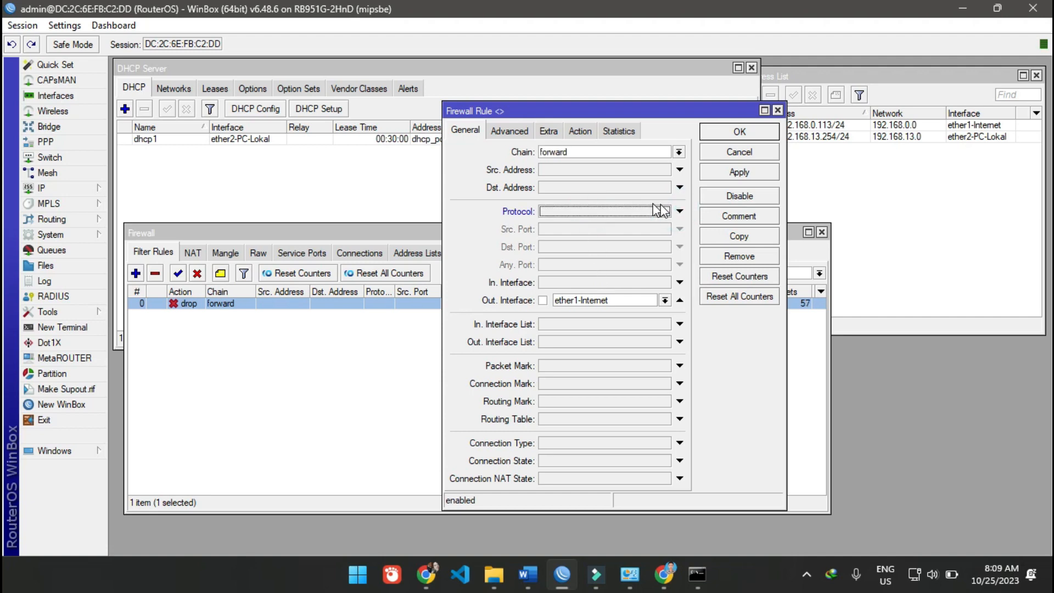
{"action": "left_click", "coordinate": [731, 155]}
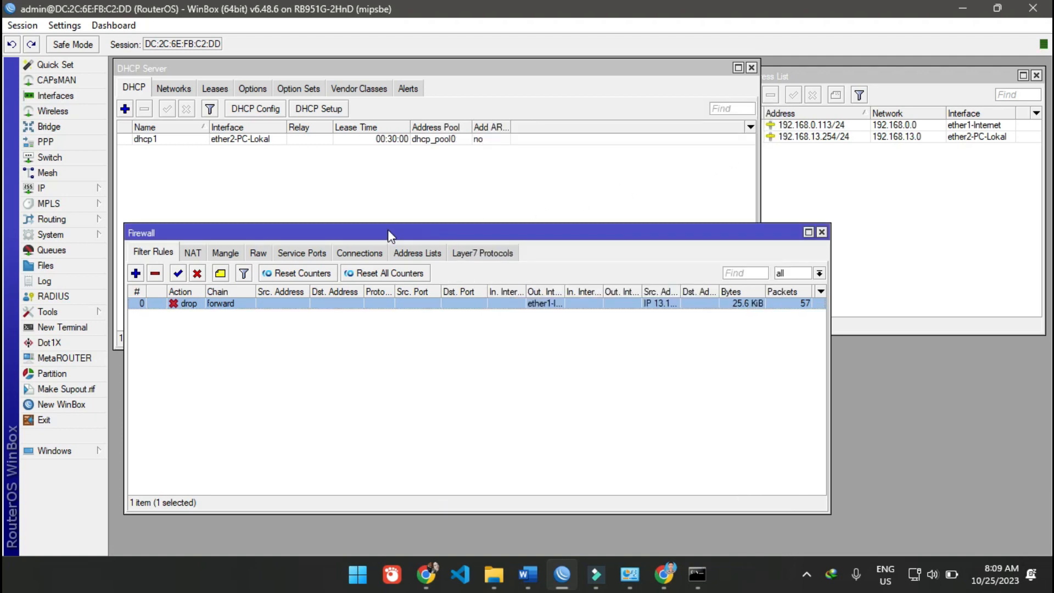
{"action": "left_click_drag", "start_coordinate": [388, 235], "coordinate": [389, 205]}
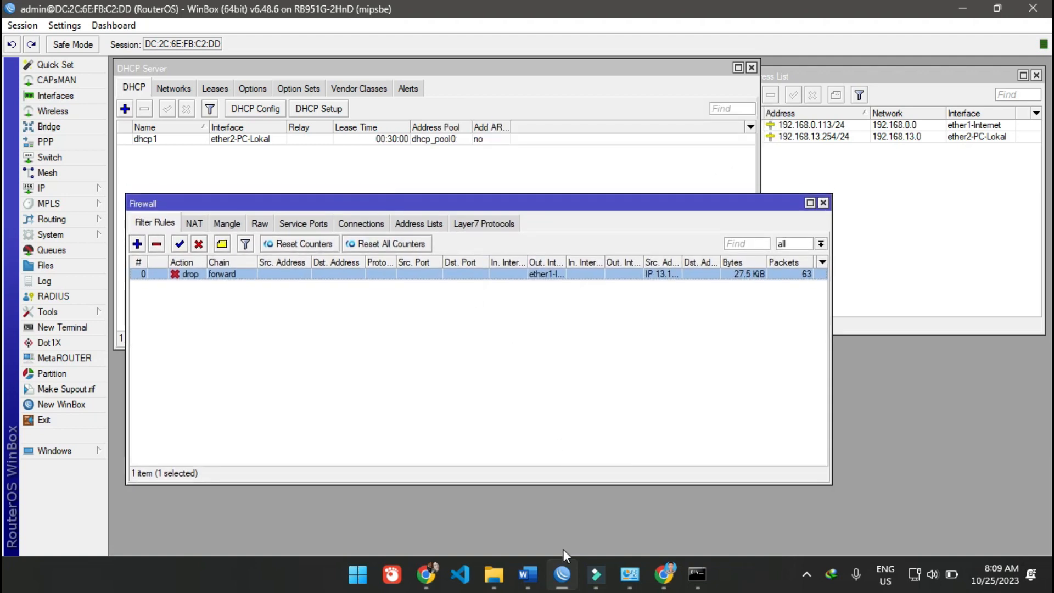
- Switch to the Word document Filter dengan L7 Protocol.docx and look through its rule configuration instructions
{"action": "left_click", "coordinate": [530, 580]}
{"action": "left_click", "coordinate": [568, 496]}
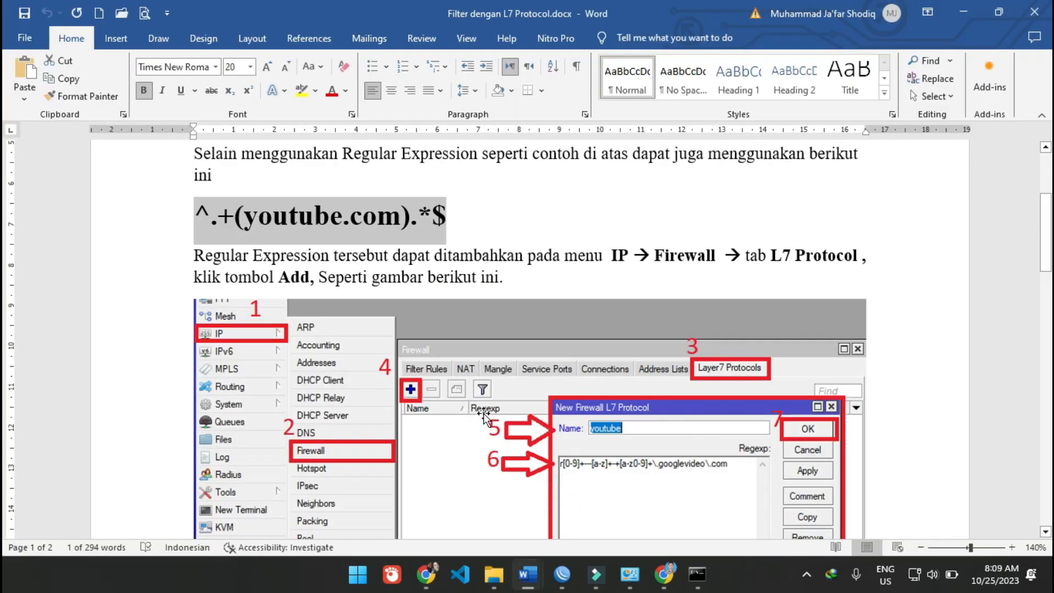
{"action": "scroll", "coordinate": [484, 418], "scroll_direction": "down", "scroll_amount": 20}
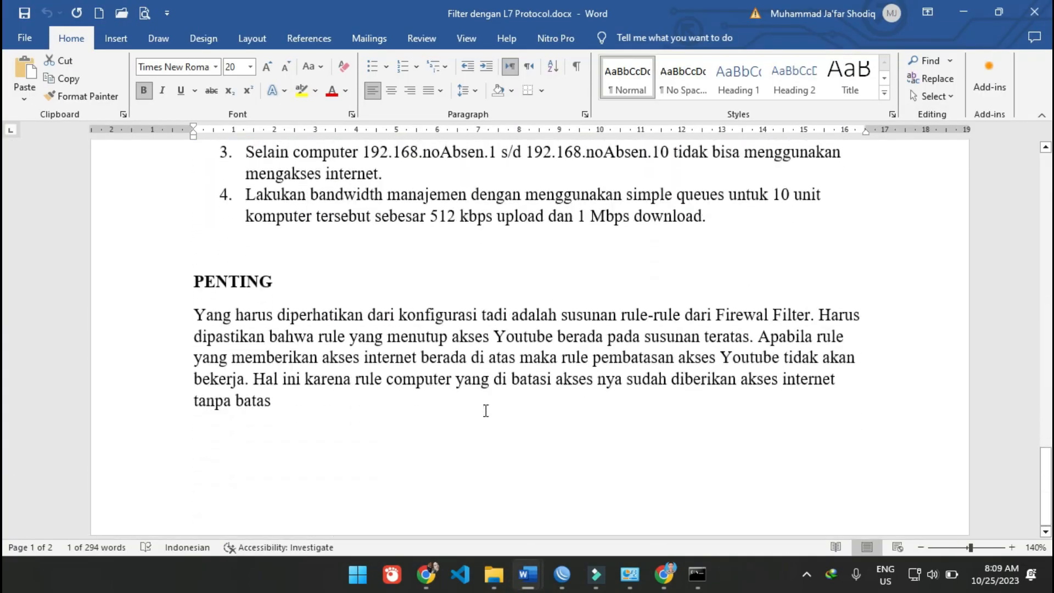
{"action": "scroll", "coordinate": [485, 406], "scroll_direction": "up", "scroll_amount": 15}
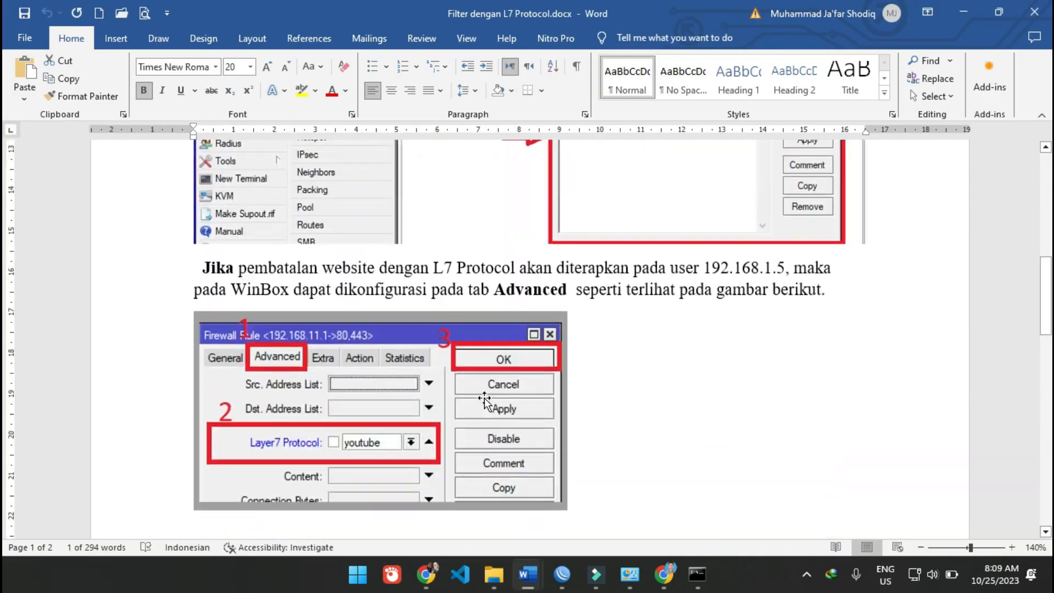
{"action": "scroll", "coordinate": [485, 401], "scroll_direction": "up", "scroll_amount": 6}
{"action": "scroll", "coordinate": [485, 400], "scroll_direction": "down", "scroll_amount": 8}
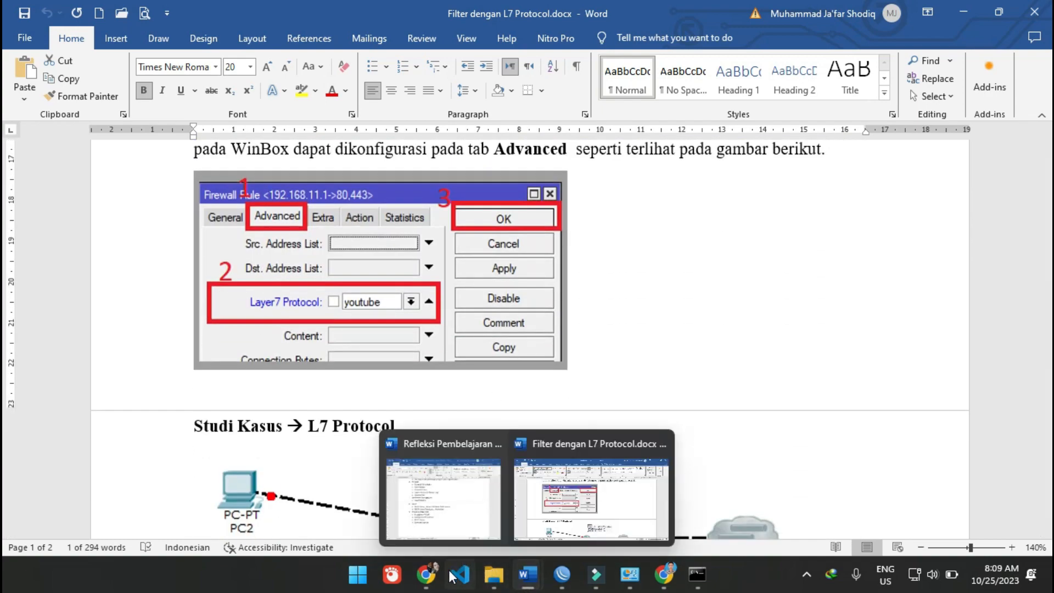
- Return to WinBox and close the Firewall and DHCP Server windows
{"action": "left_click", "coordinate": [562, 576]}
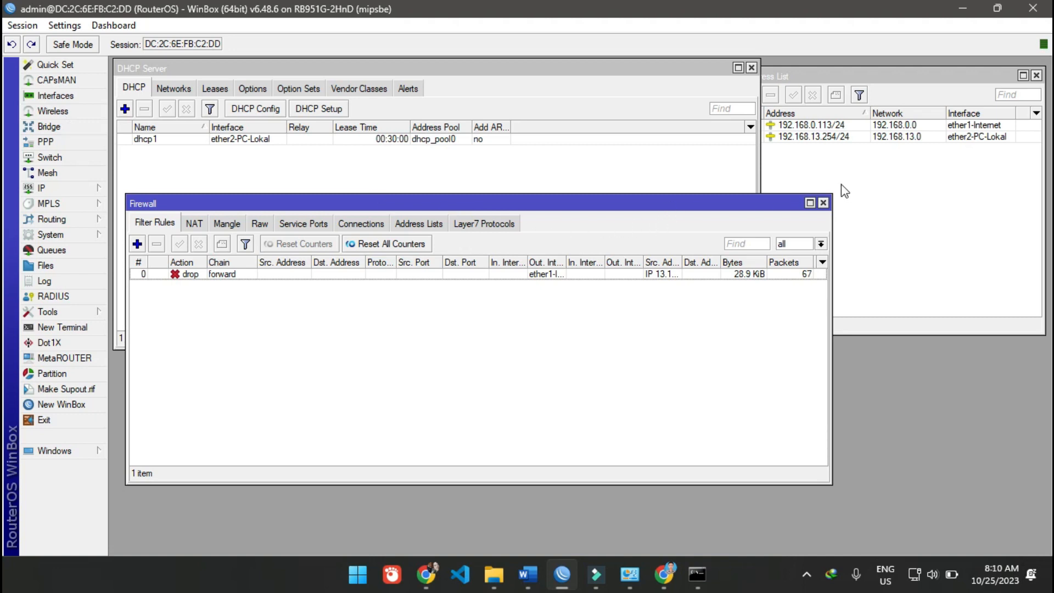
{"action": "left_click", "coordinate": [822, 203]}
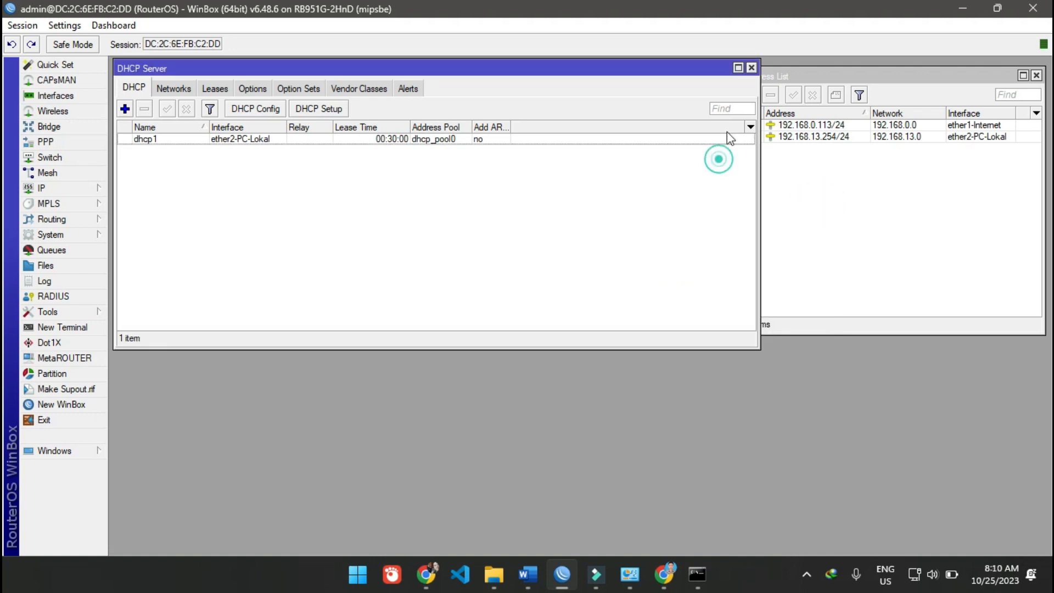
{"action": "left_click", "coordinate": [751, 68]}
{"action": "left_click", "coordinate": [842, 195]}
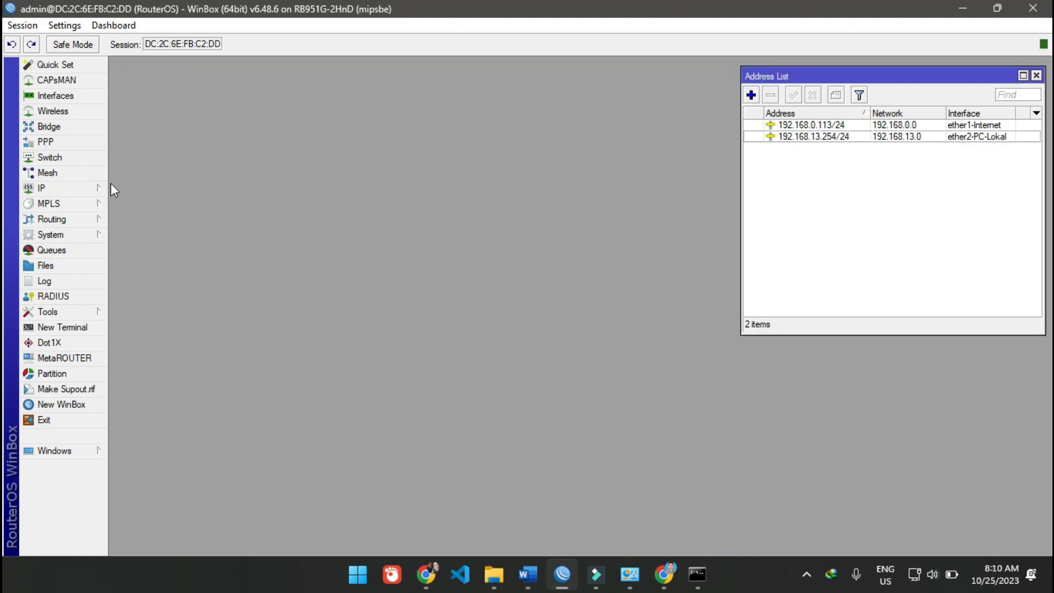
- View the router's wireless tables and its interface list in turn, closing each window
{"action": "left_click", "coordinate": [53, 111]}
{"action": "left_click_drag", "start_coordinate": [316, 92], "coordinate": [320, 72]}
{"action": "left_click", "coordinate": [313, 225]}
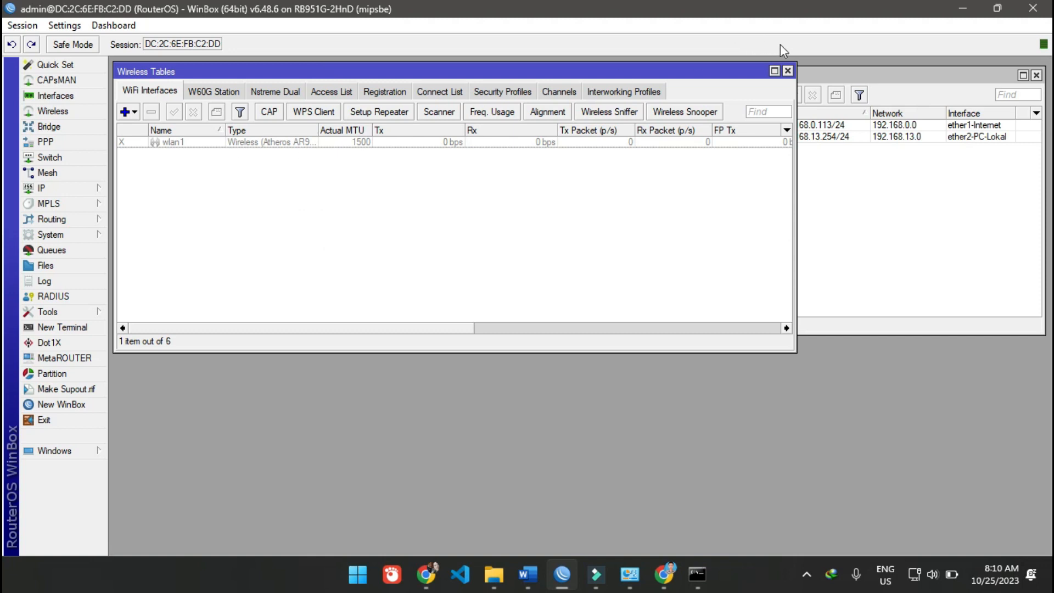
{"action": "left_click", "coordinate": [788, 68]}
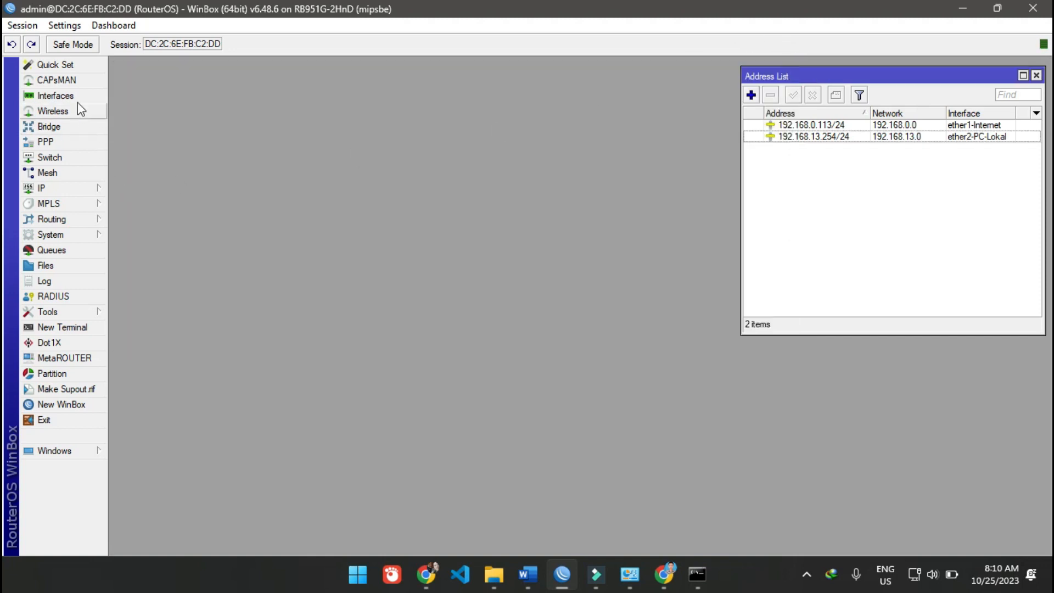
{"action": "left_click", "coordinate": [73, 96]}
{"action": "left_click", "coordinate": [327, 279]}
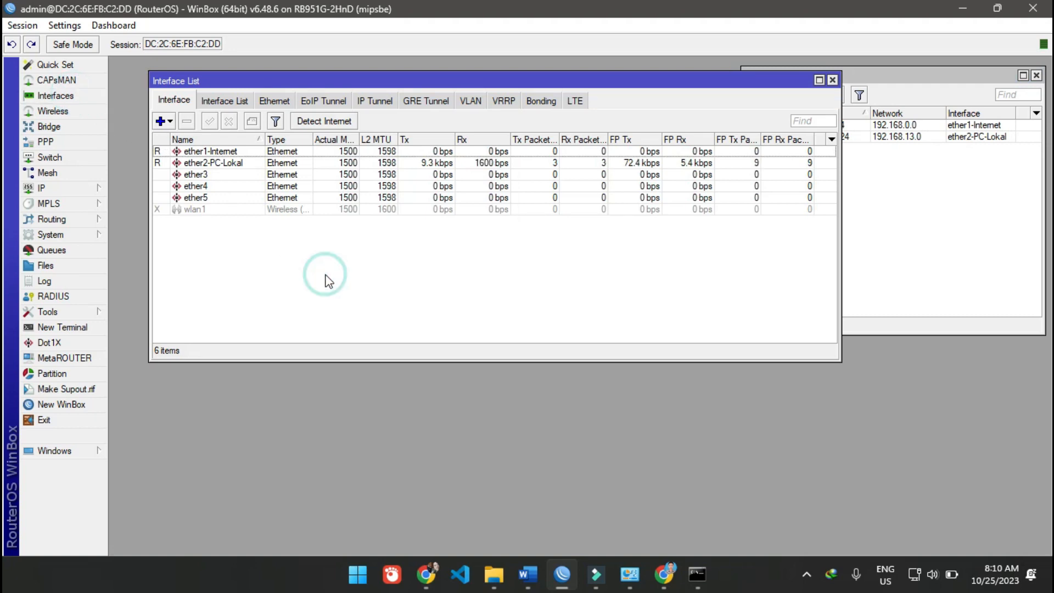
{"action": "left_click", "coordinate": [832, 80]}
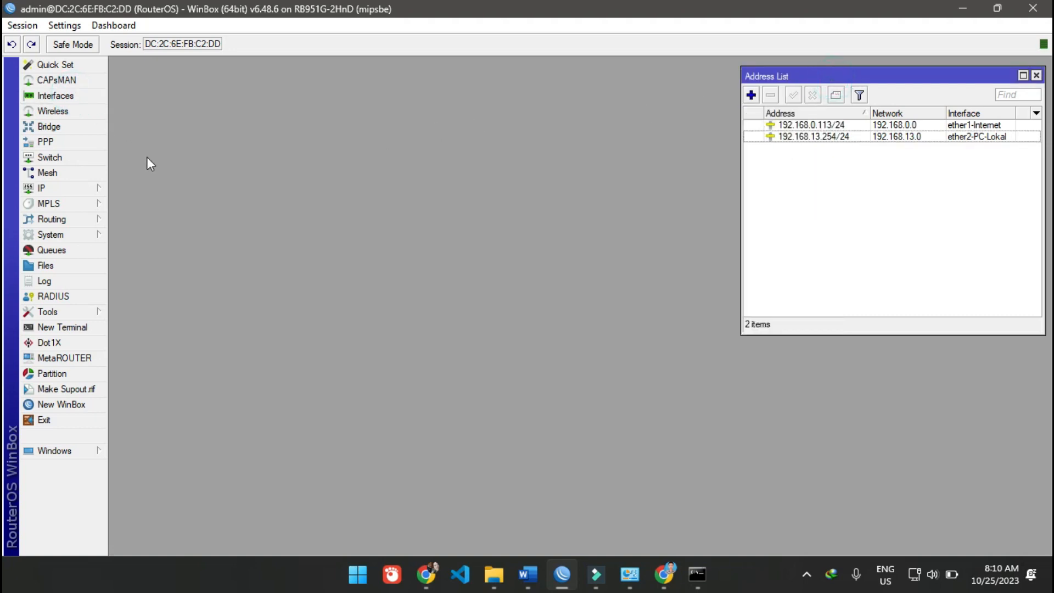
- Open Wireless Tables and the Interface List, and arrange them with a shortened Interface List above Wireless Tables
{"action": "left_click", "coordinate": [47, 111]}
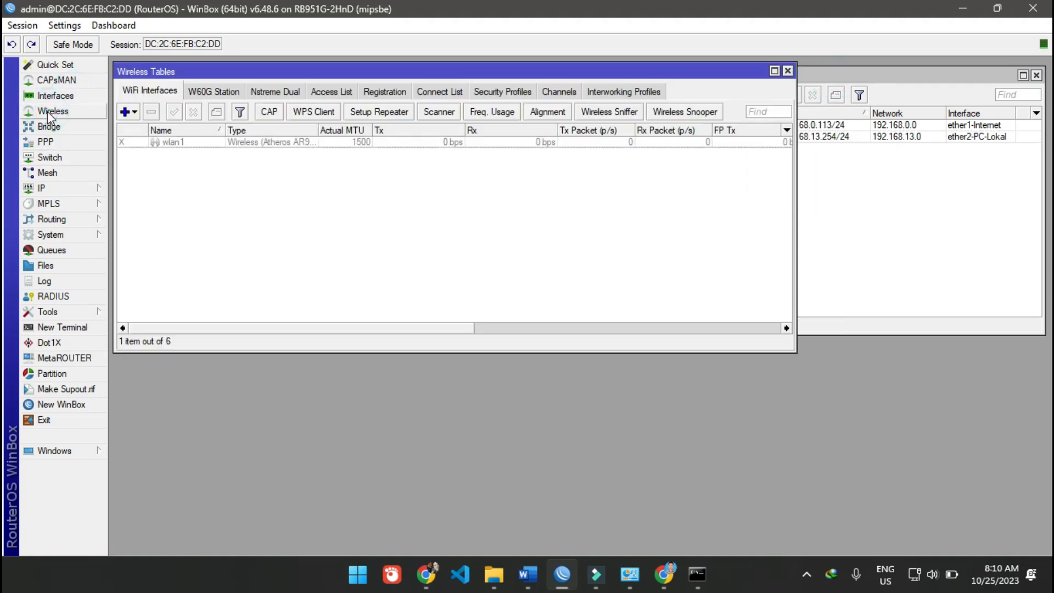
{"action": "left_click", "coordinate": [325, 170]}
{"action": "left_click_drag", "start_coordinate": [314, 69], "coordinate": [320, 261]}
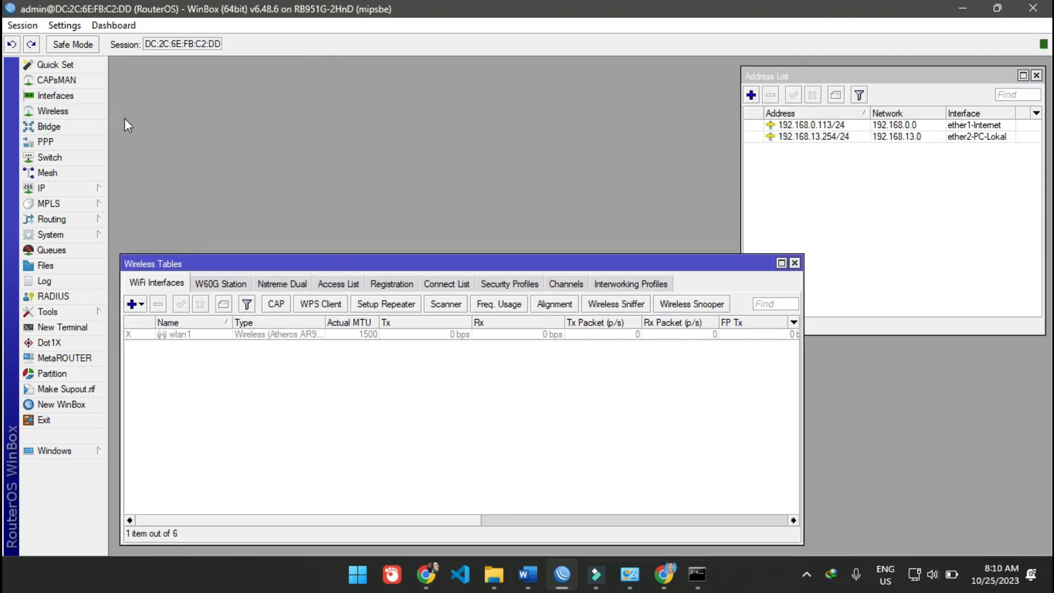
{"action": "left_click", "coordinate": [60, 96]}
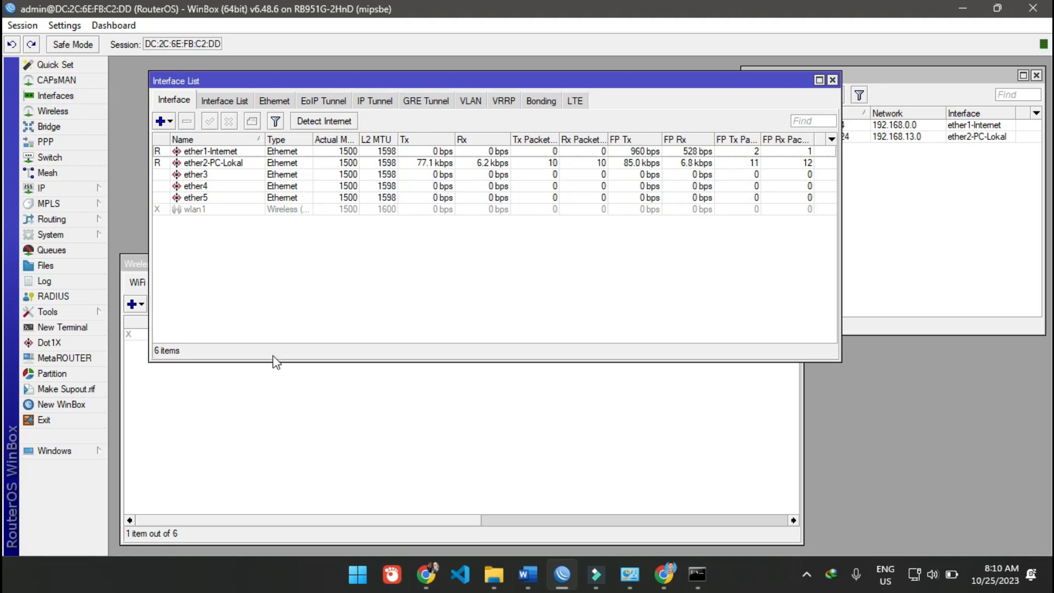
{"action": "left_click_drag", "start_coordinate": [273, 361], "coordinate": [256, 235]}
{"action": "left_click_drag", "start_coordinate": [251, 80], "coordinate": [219, 72]}
- Enable the wlan1 interface in Wireless Tables, keeping the Interface List visible above it
{"action": "left_click", "coordinate": [200, 199]}
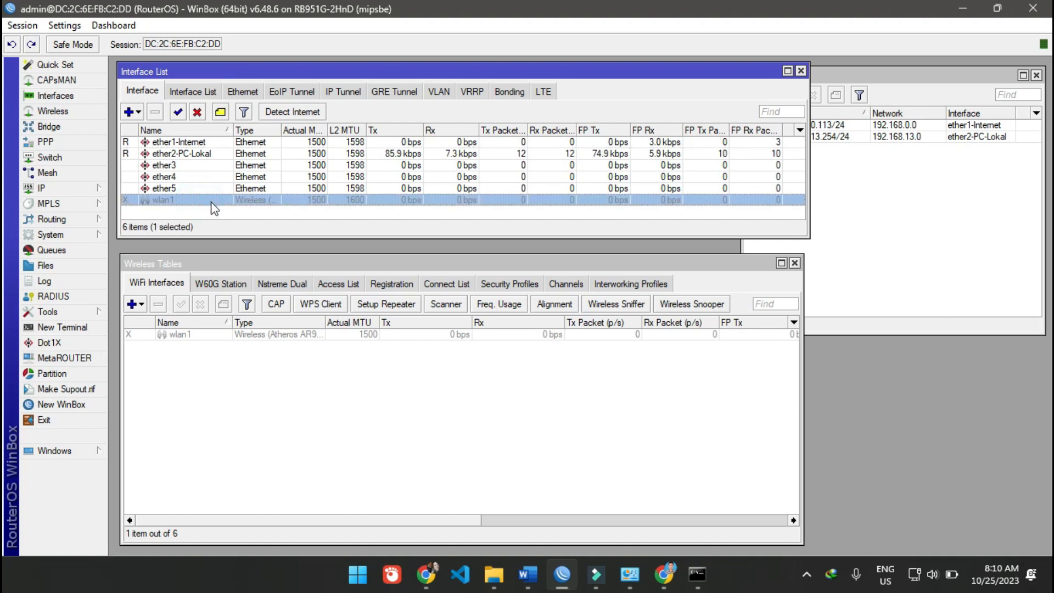
{"action": "left_click", "coordinate": [219, 211]}
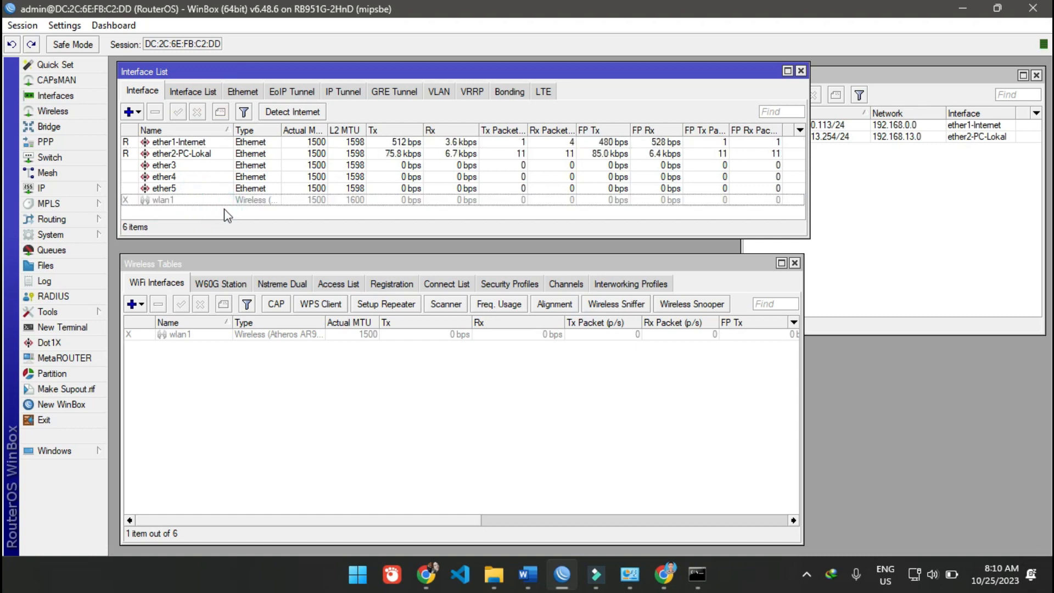
{"action": "left_click", "coordinate": [185, 200]}
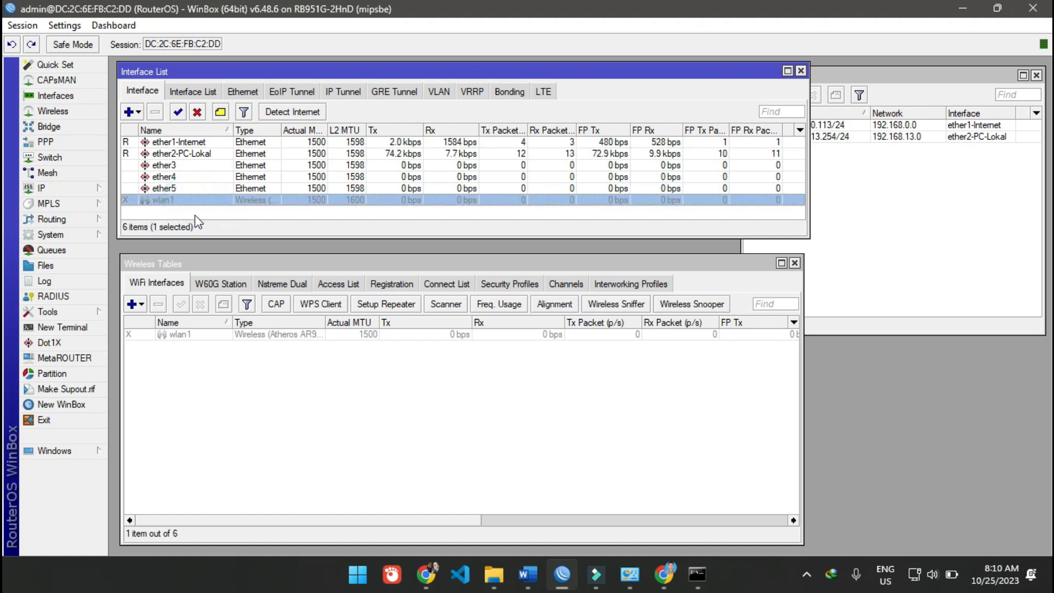
{"action": "left_click", "coordinate": [257, 484]}
{"action": "left_click_drag", "start_coordinate": [174, 264], "coordinate": [171, 260]}
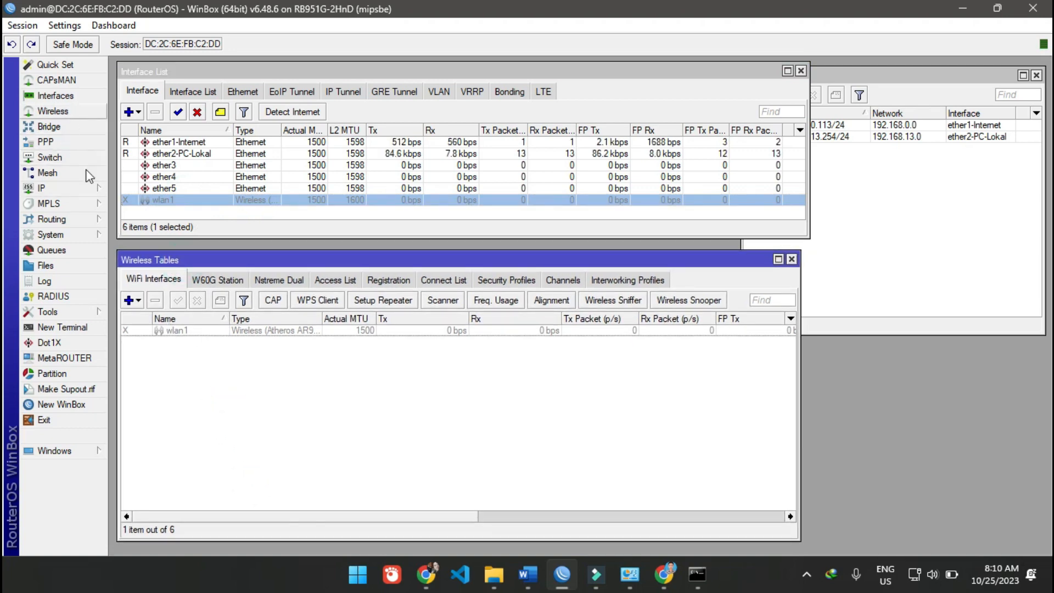
{"action": "left_click", "coordinate": [198, 420]}
{"action": "left_click", "coordinate": [187, 330]}
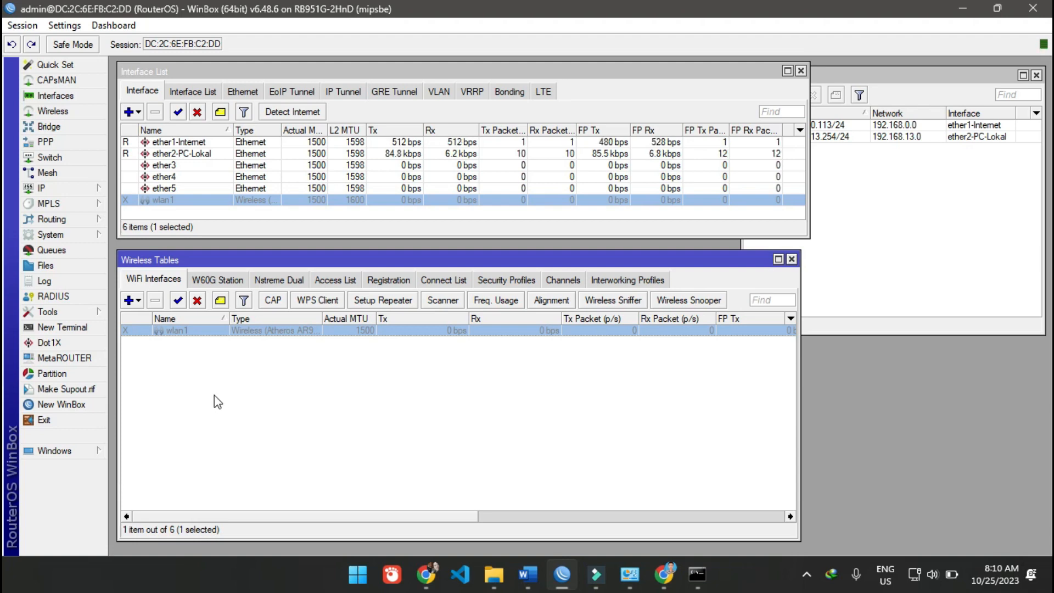
{"action": "left_click", "coordinate": [179, 300]}
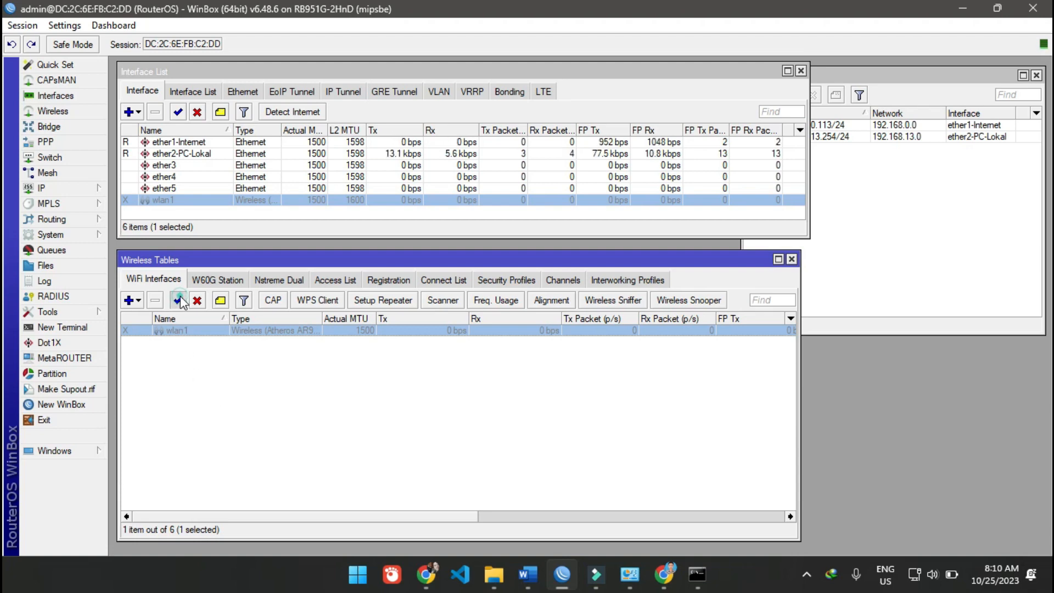
{"action": "left_click", "coordinate": [219, 406]}
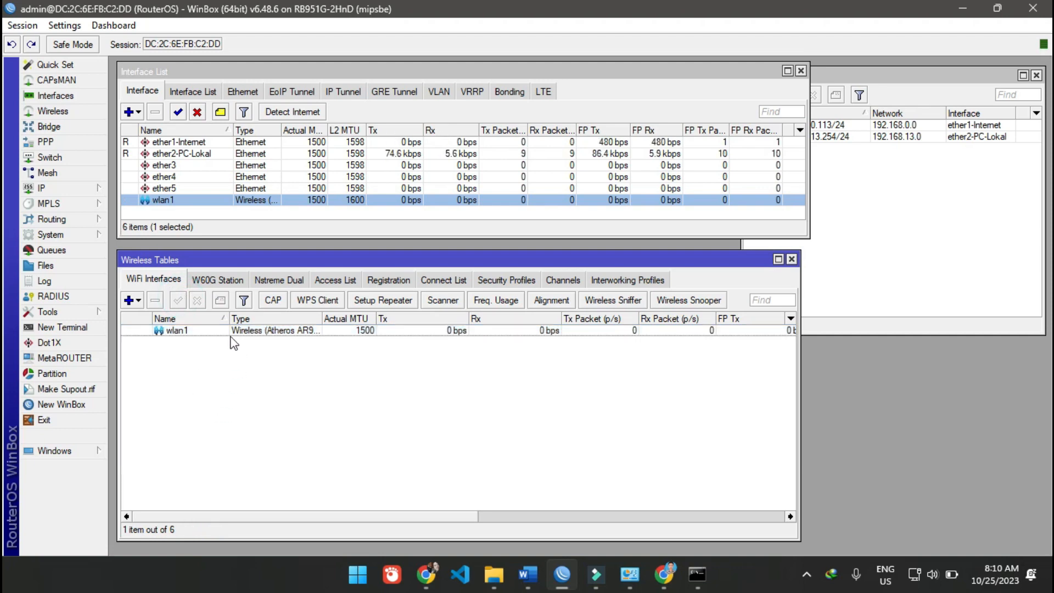
- Open the properties of wlan1 from Wireless Tables and bring up its wireless settings
{"action": "left_click", "coordinate": [228, 331]}
{"action": "left_click", "coordinate": [235, 385]}
{"action": "left_click", "coordinate": [215, 332]}
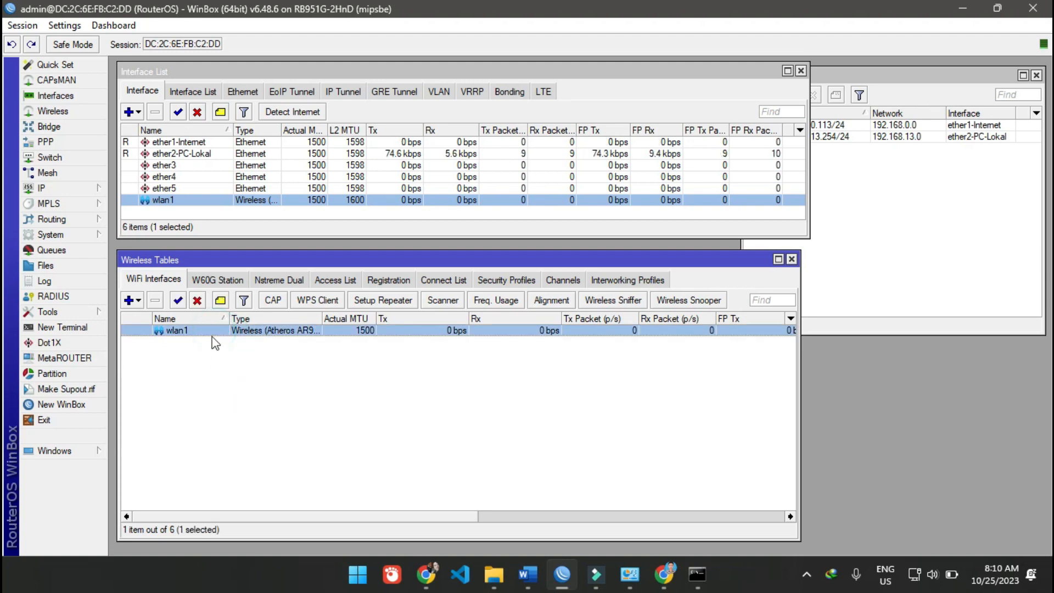
{"action": "double_click", "coordinate": [210, 330]}
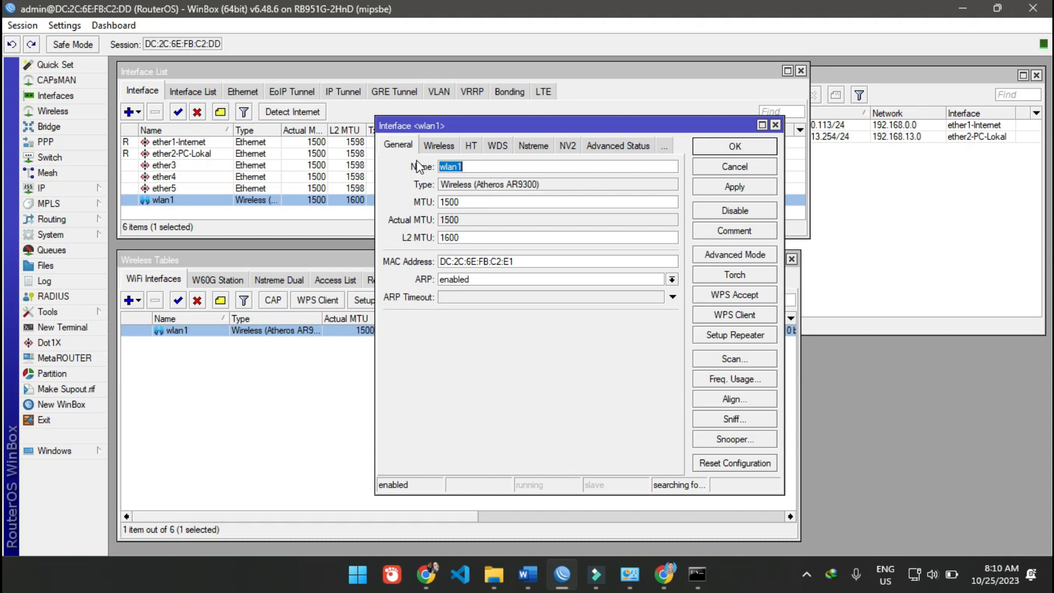
{"action": "left_click", "coordinate": [469, 166]}
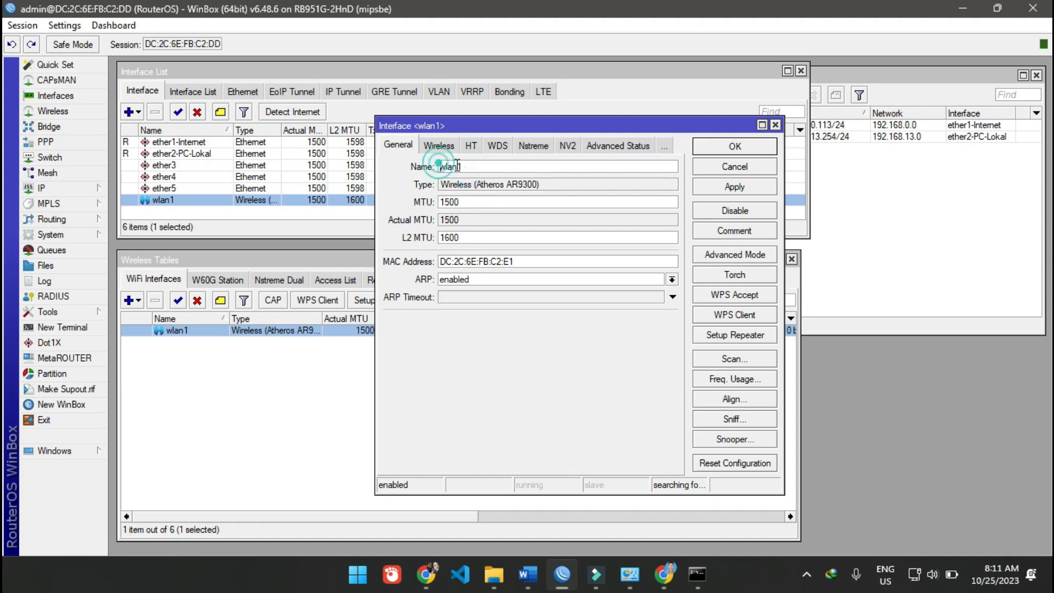
{"action": "left_click", "coordinate": [489, 166]}
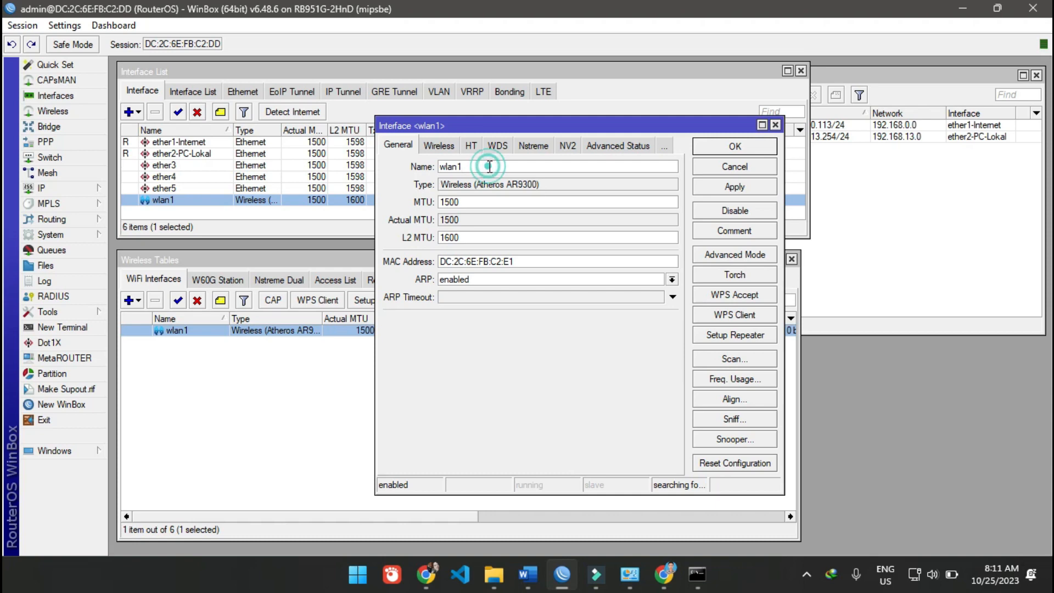
{"action": "left_click", "coordinate": [469, 337]}
{"action": "left_click", "coordinate": [439, 145]}
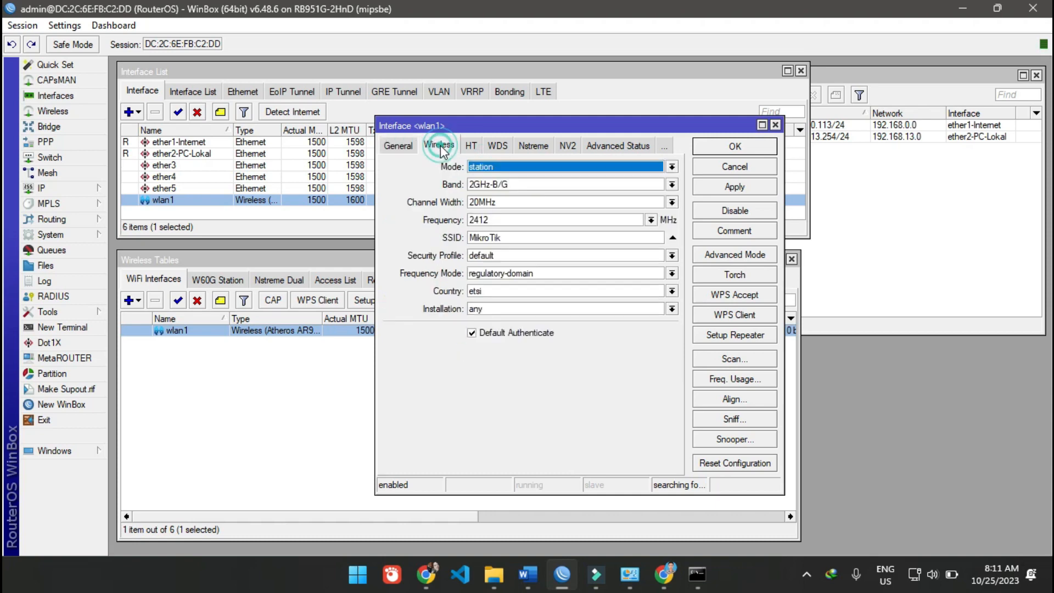
- Set the wireless mode of wlan1 to ap bridge
{"action": "left_click", "coordinate": [553, 165]}
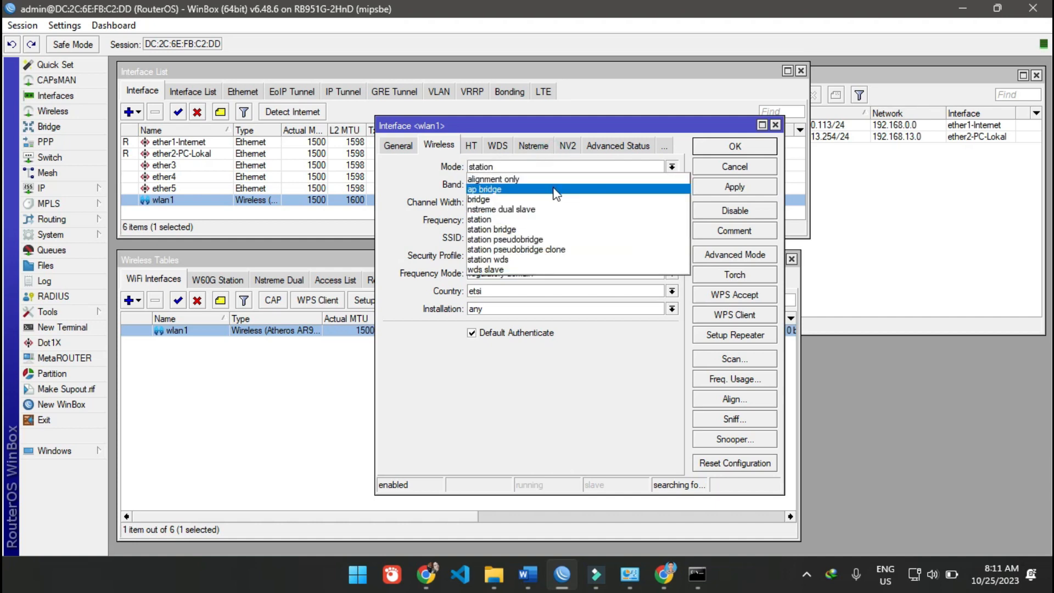
{"action": "left_click", "coordinate": [533, 189]}
{"action": "left_click", "coordinate": [398, 145]}
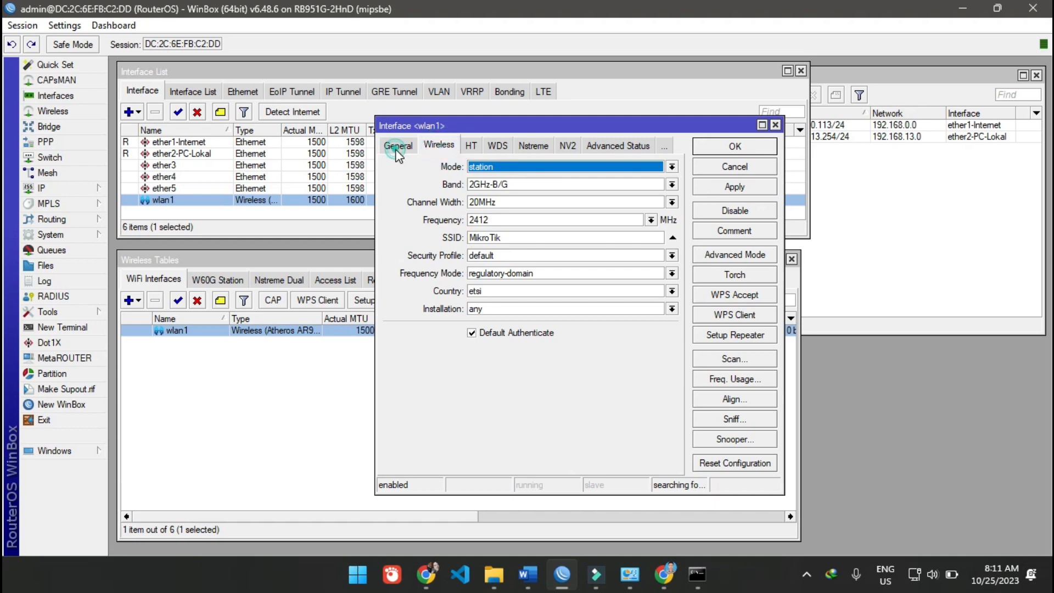
{"action": "left_click", "coordinate": [438, 146]}
{"action": "left_click", "coordinate": [508, 165]}
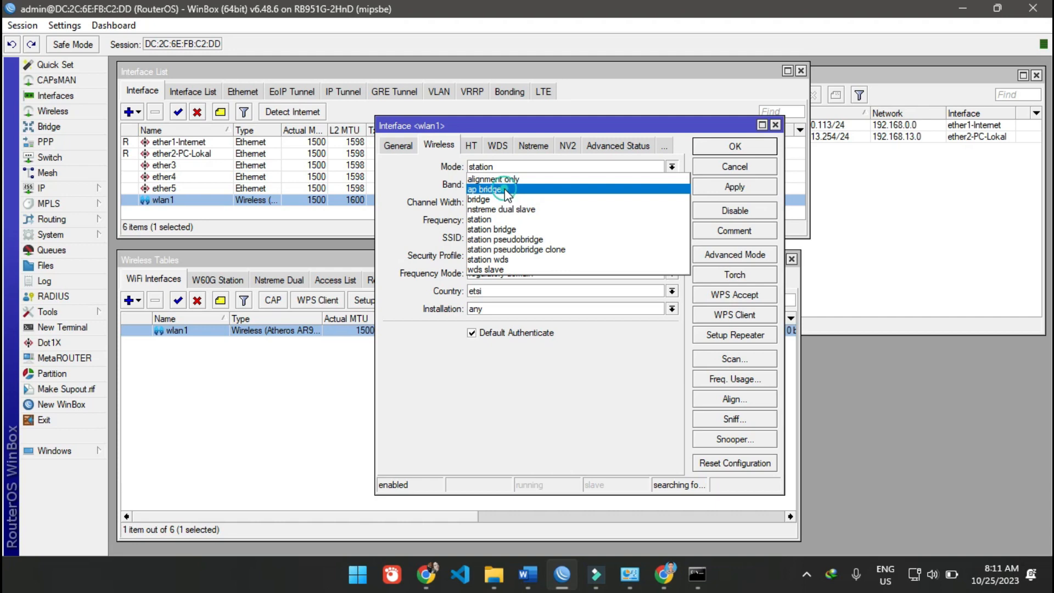
{"action": "left_click", "coordinate": [505, 190]}
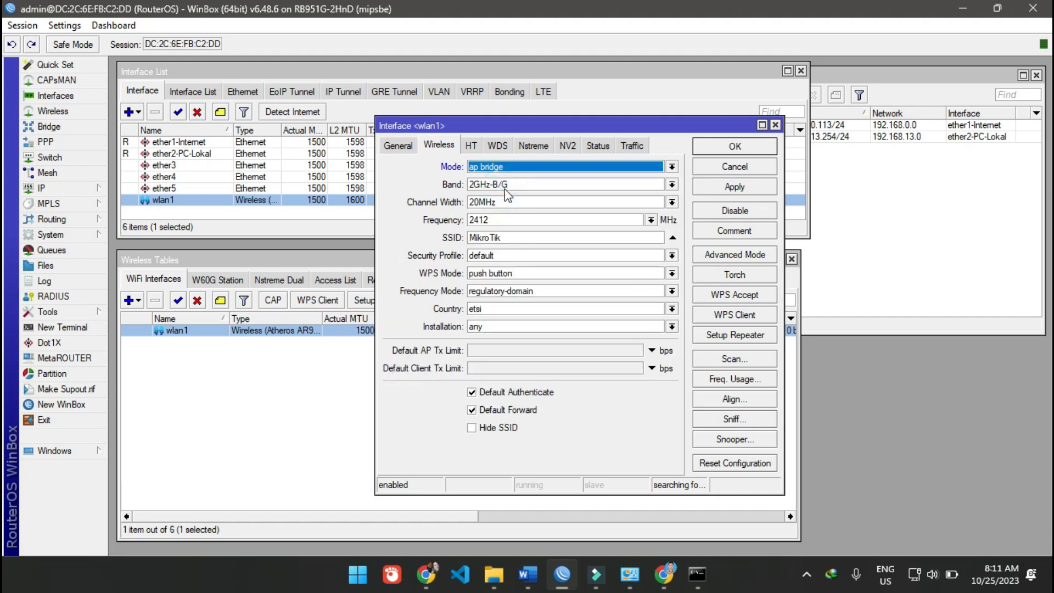
{"action": "left_click", "coordinate": [520, 166]}
{"action": "left_click", "coordinate": [508, 219]}
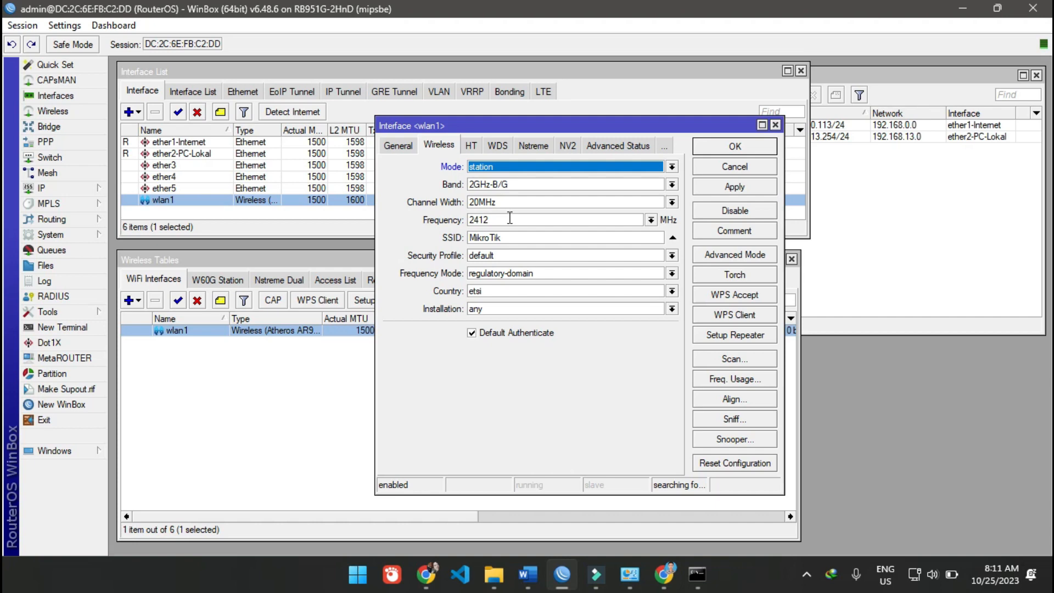
{"action": "left_click", "coordinate": [532, 163]}
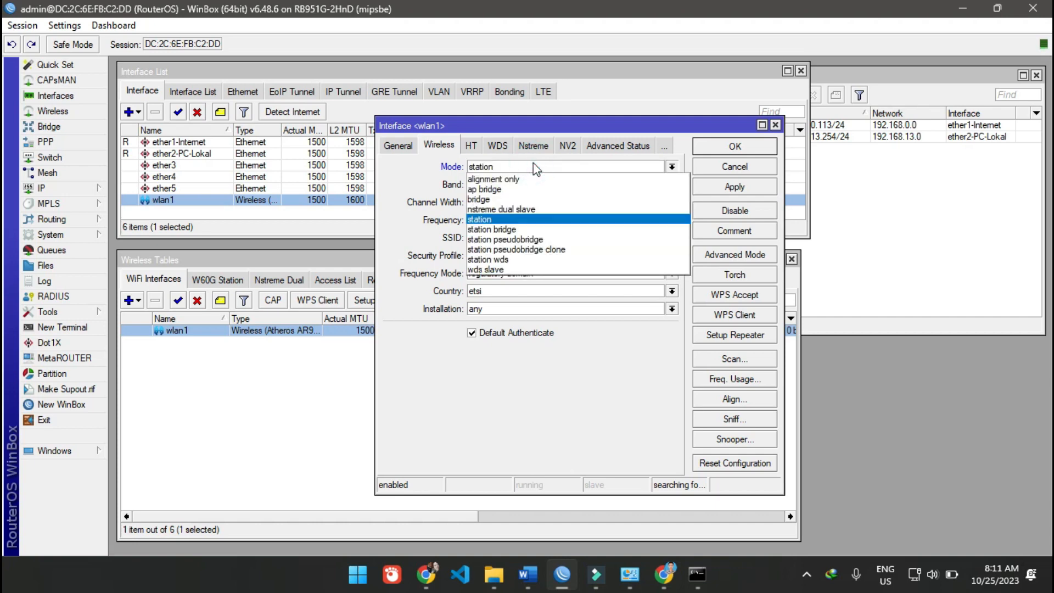
{"action": "left_click", "coordinate": [529, 189]}
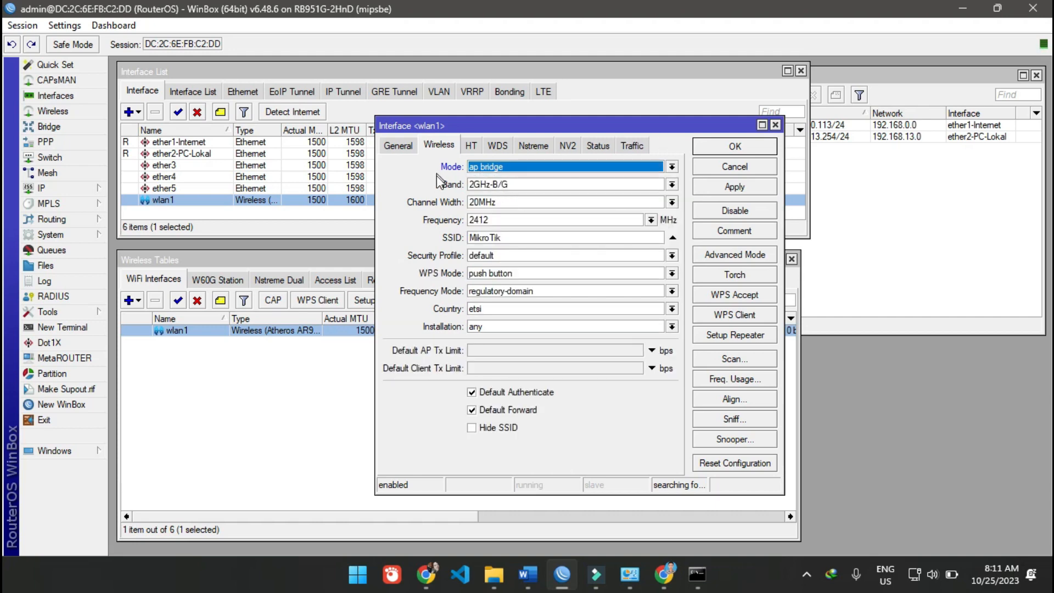
- Set the band of wlan1 to 2GHz-B/G/N and choose a channel width of 20MHz
{"action": "left_click", "coordinate": [539, 182]}
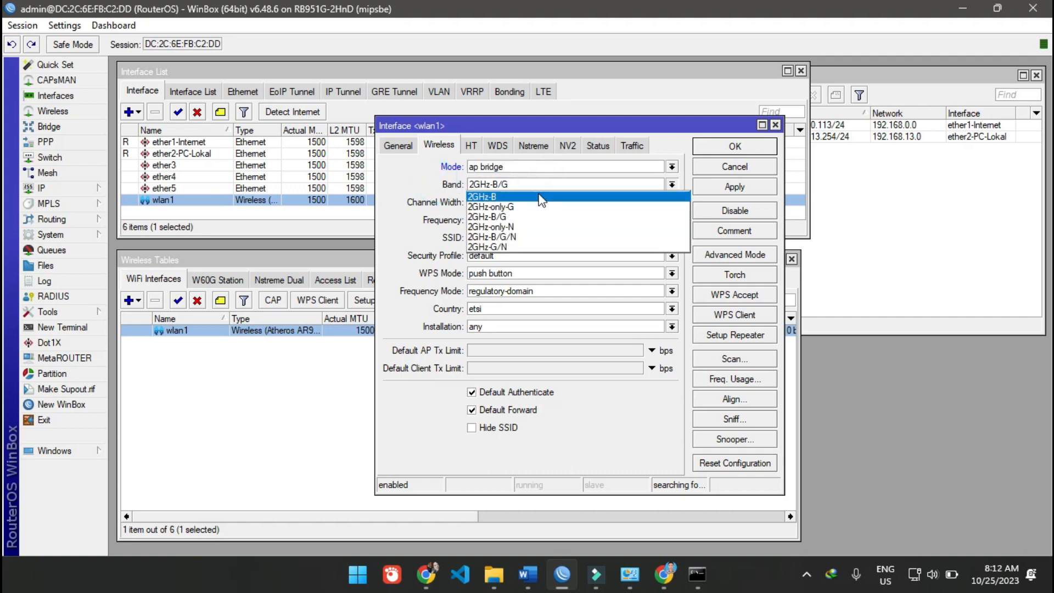
{"action": "left_click", "coordinate": [514, 237]}
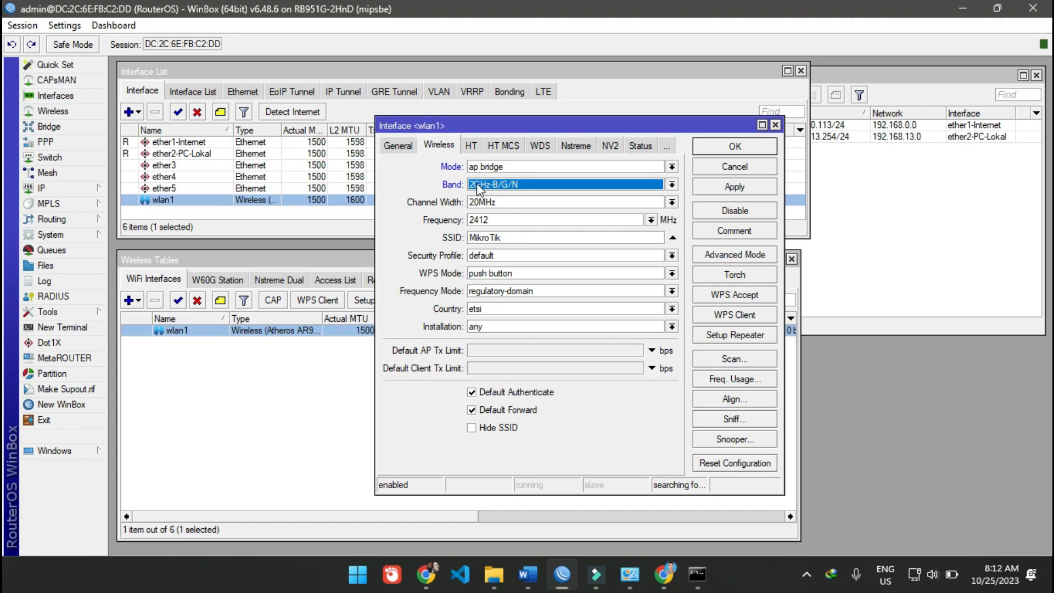
{"action": "left_click", "coordinate": [492, 202]}
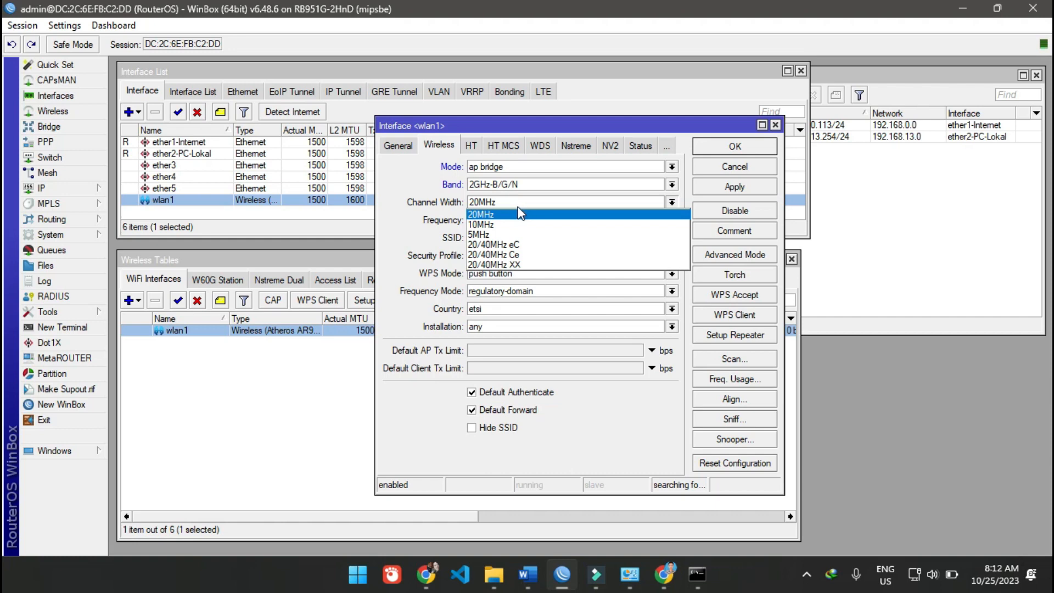
{"action": "left_click", "coordinate": [508, 214]}
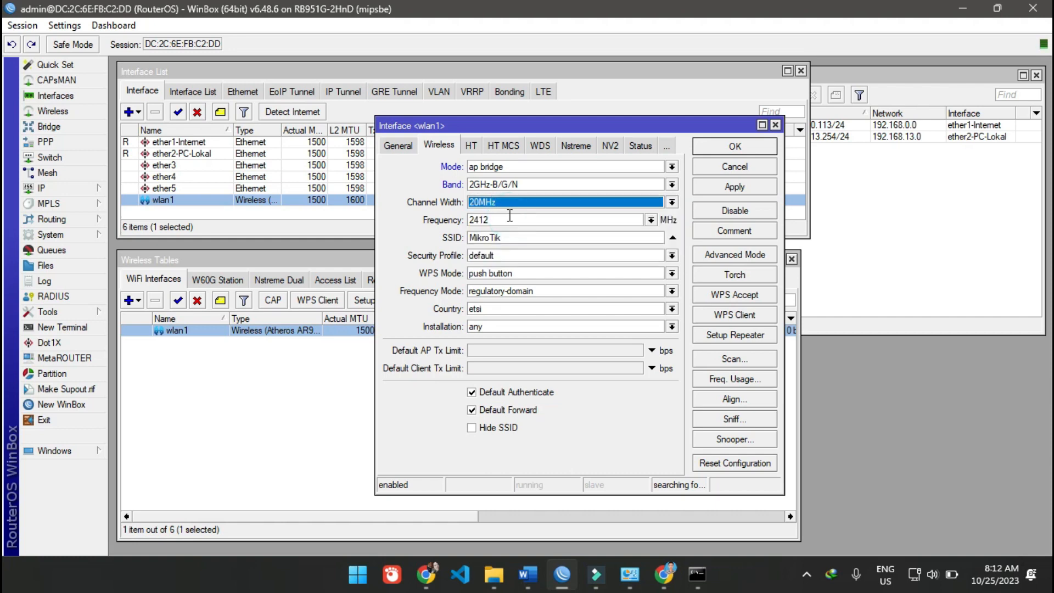
- Set the wireless frequency of wlan1 to 2472 MHz and reopen the list of available frequencies
{"action": "left_click", "coordinate": [650, 220]}
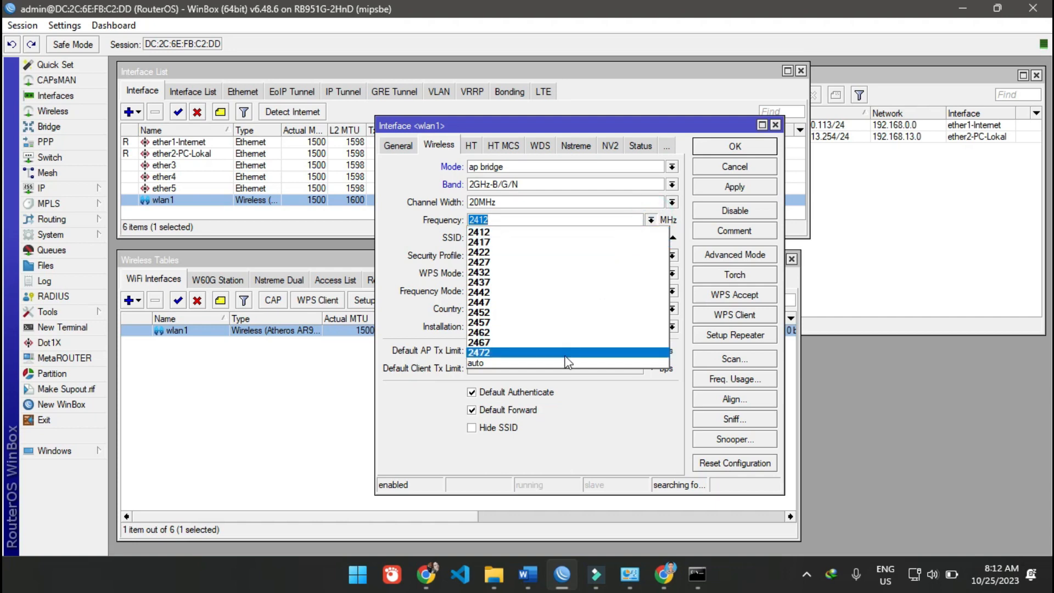
{"action": "left_click", "coordinate": [428, 223]}
{"action": "left_click", "coordinate": [522, 219]}
{"action": "left_click", "coordinate": [651, 220]}
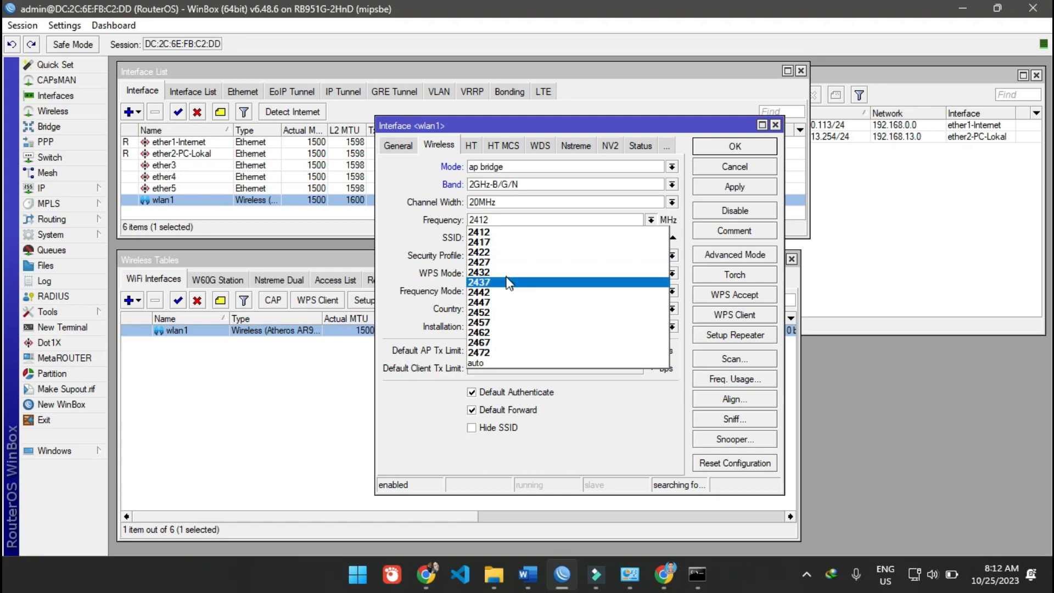
{"action": "left_click", "coordinate": [505, 353]}
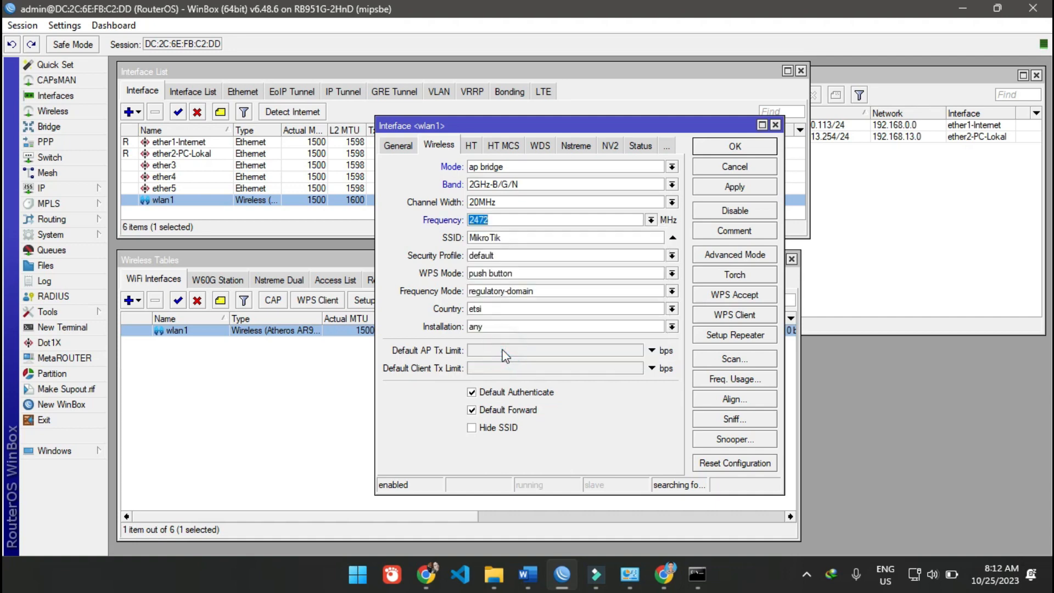
{"action": "left_click", "coordinate": [650, 220]}
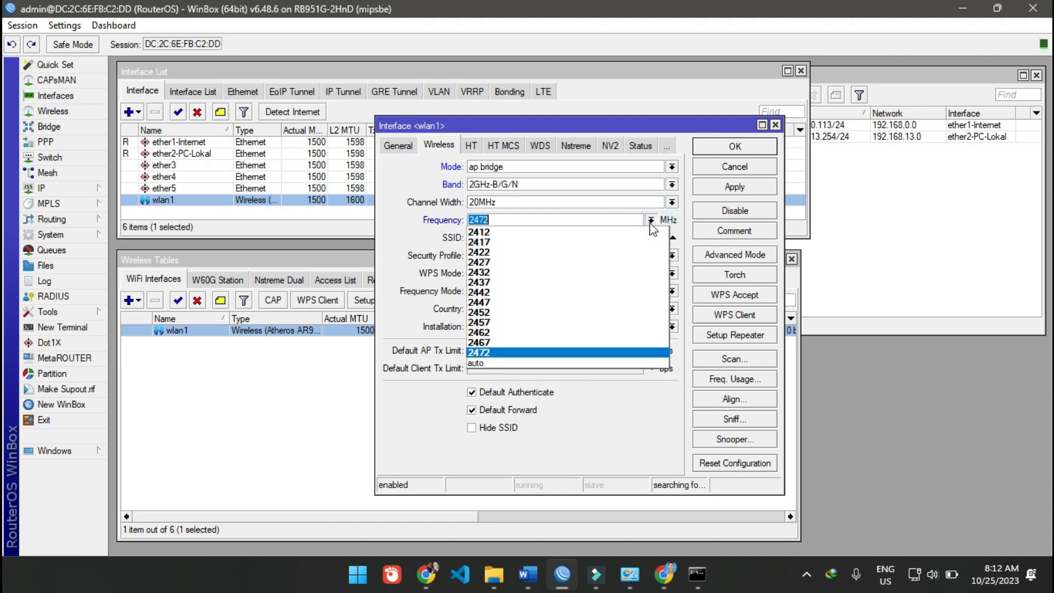
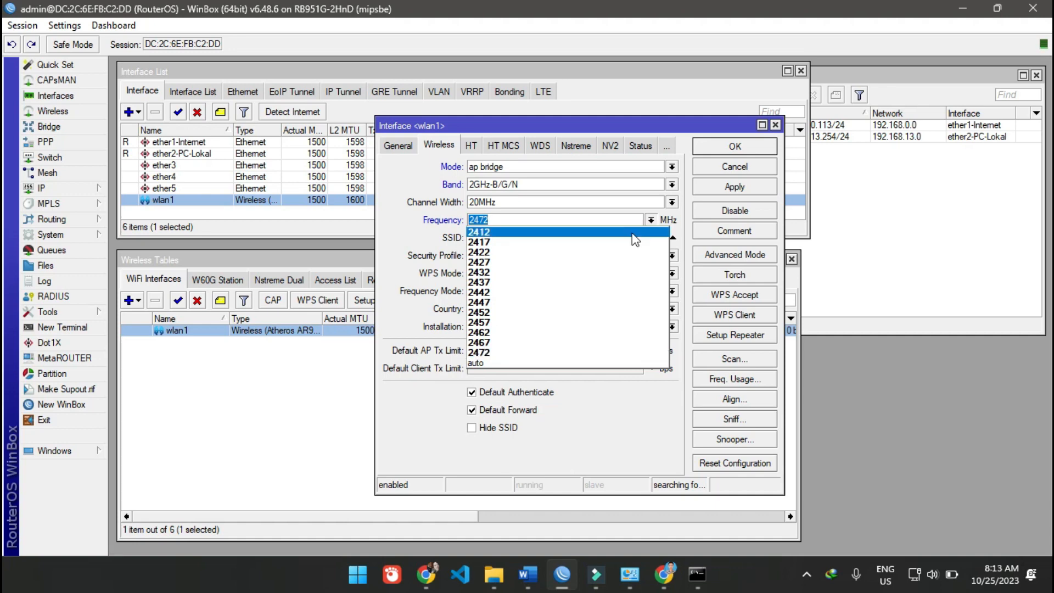
- Keep 2472 MHz as the frequency of wlan1 and set its SSID to "HotSpot TKJ 3 - " followed by the owner's name
{"action": "left_click", "coordinate": [486, 353]}
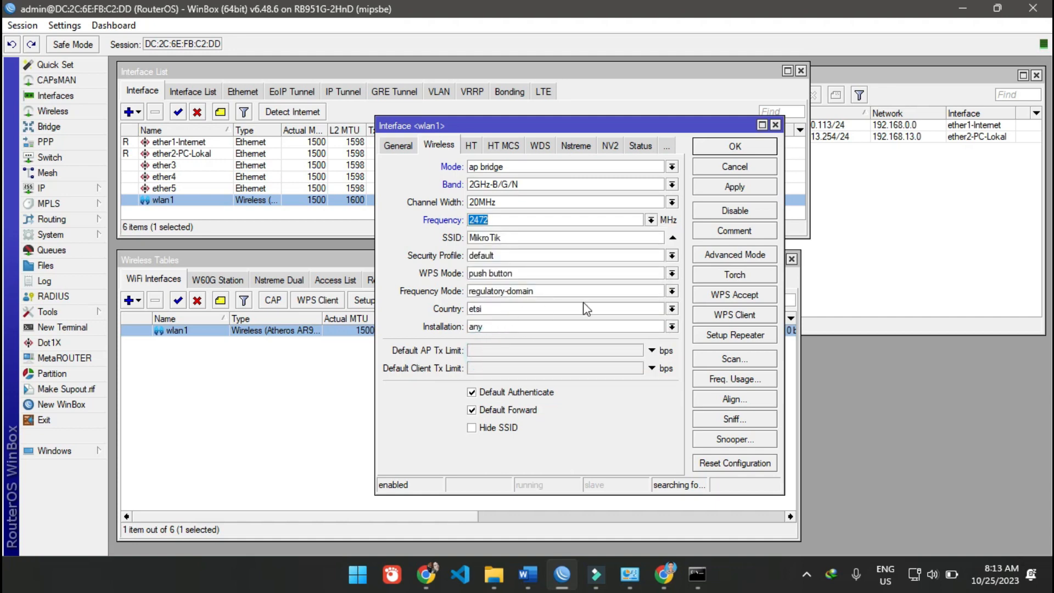
{"action": "double_click", "coordinate": [504, 237]}
{"action": "type", "text": "HotSpot TKJ 3"}
{"action": "type", "text": "- Jafar"}
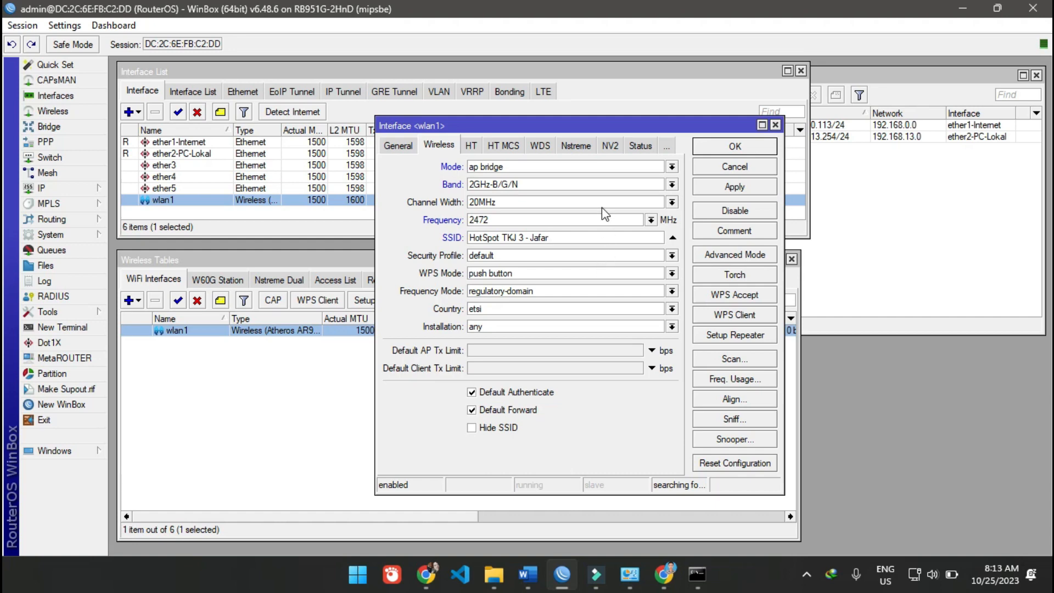
- Show the advanced wireless settings of wlan1 and enlarge its properties window so that more options fit
{"action": "left_click", "coordinate": [604, 253]}
{"action": "left_click", "coordinate": [603, 253]}
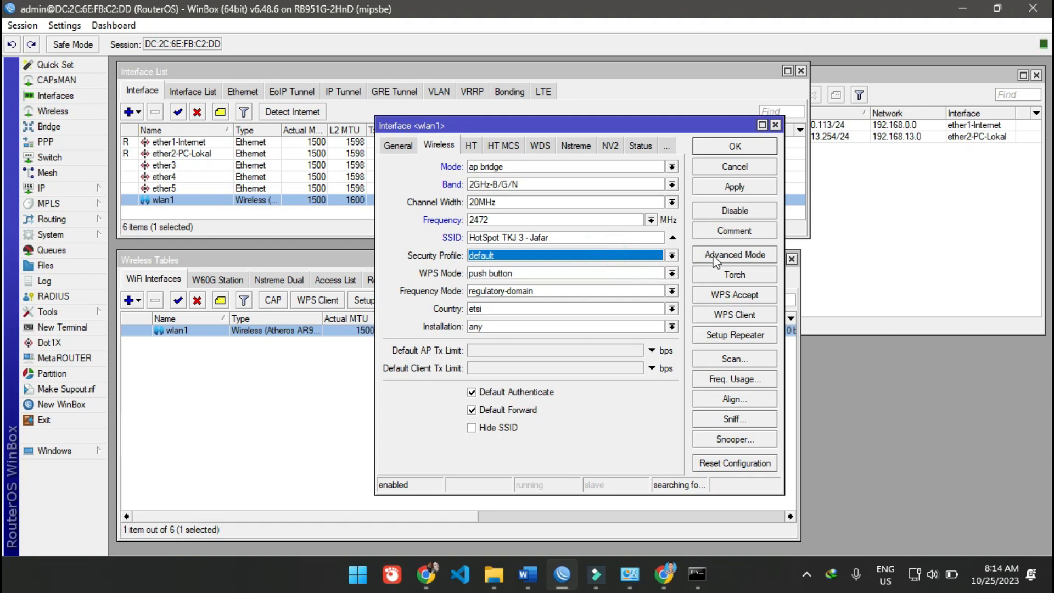
{"action": "left_click_drag", "start_coordinate": [645, 126], "coordinate": [641, 71]}
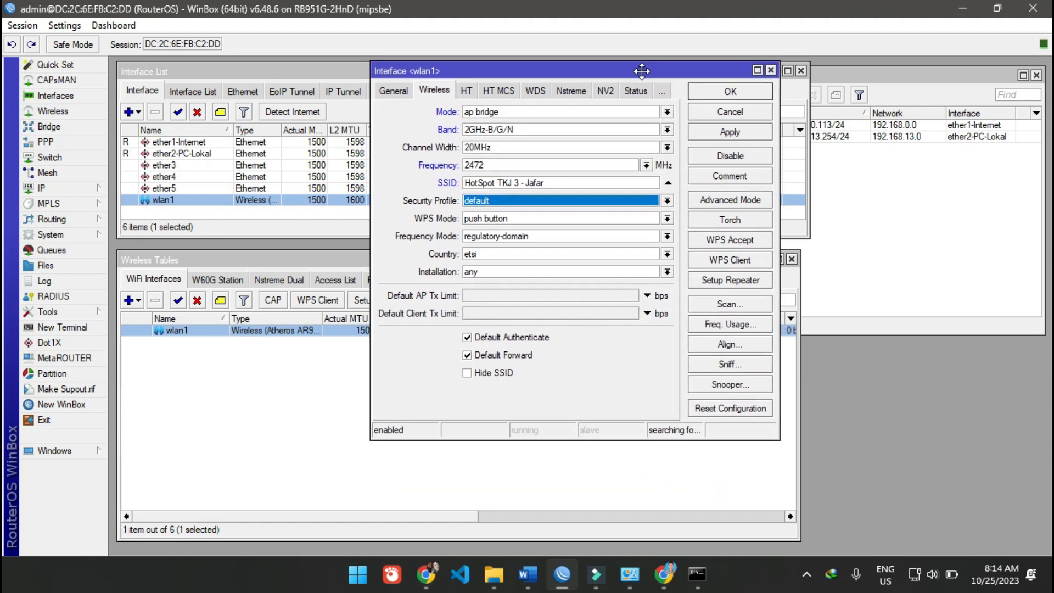
{"action": "left_click", "coordinate": [710, 201]}
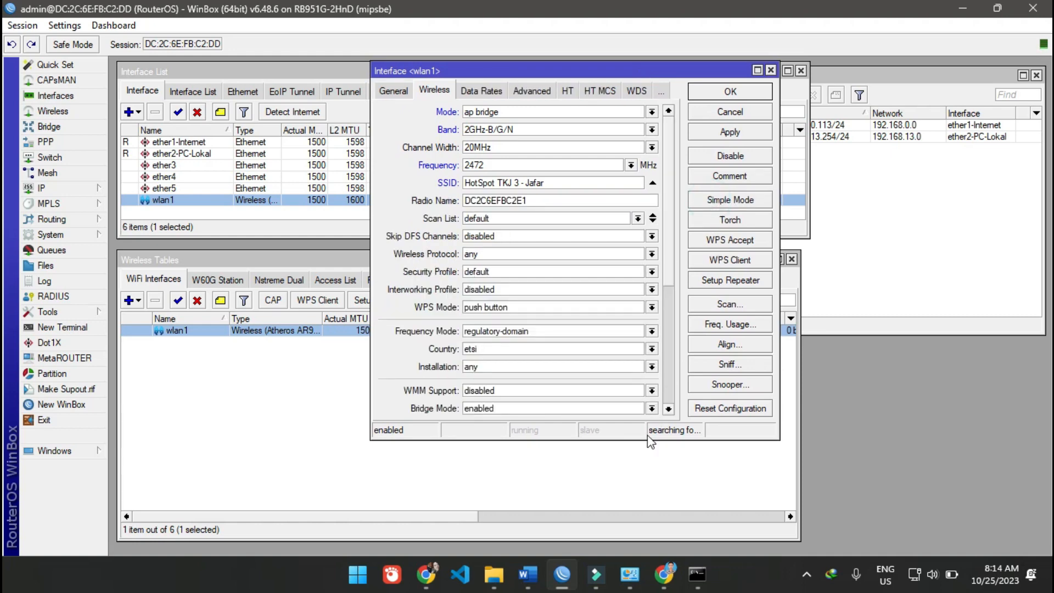
{"action": "left_click_drag", "start_coordinate": [649, 439], "coordinate": [645, 560]}
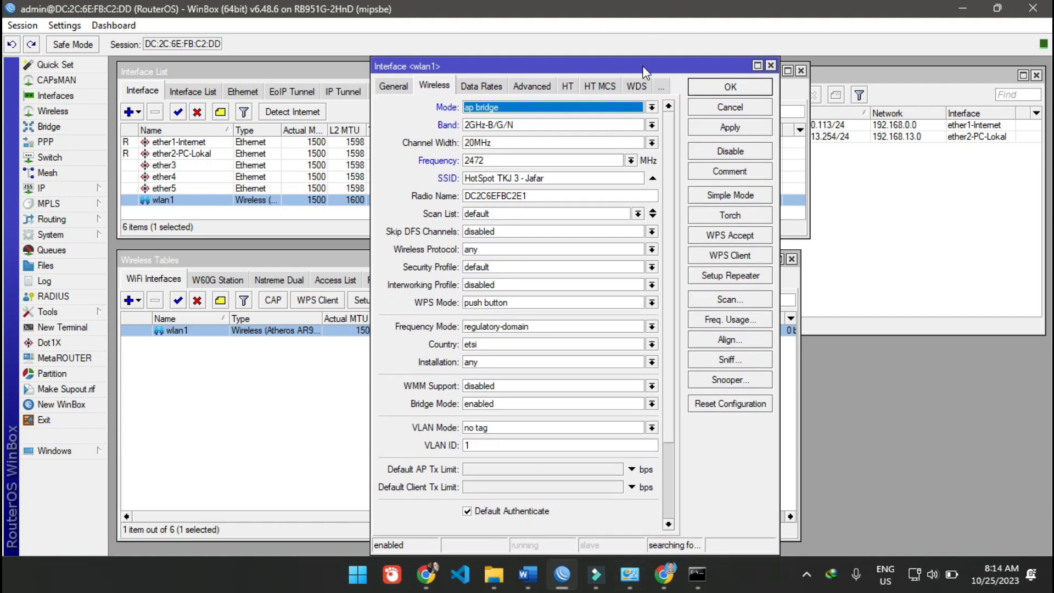
{"action": "left_click", "coordinate": [733, 196]}
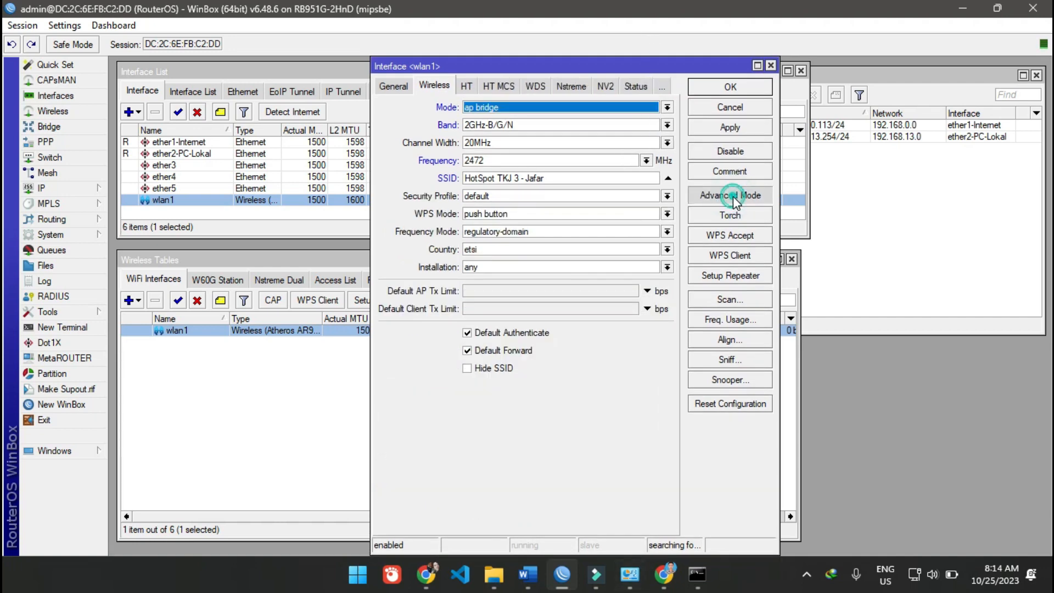
{"action": "left_click", "coordinate": [733, 196]}
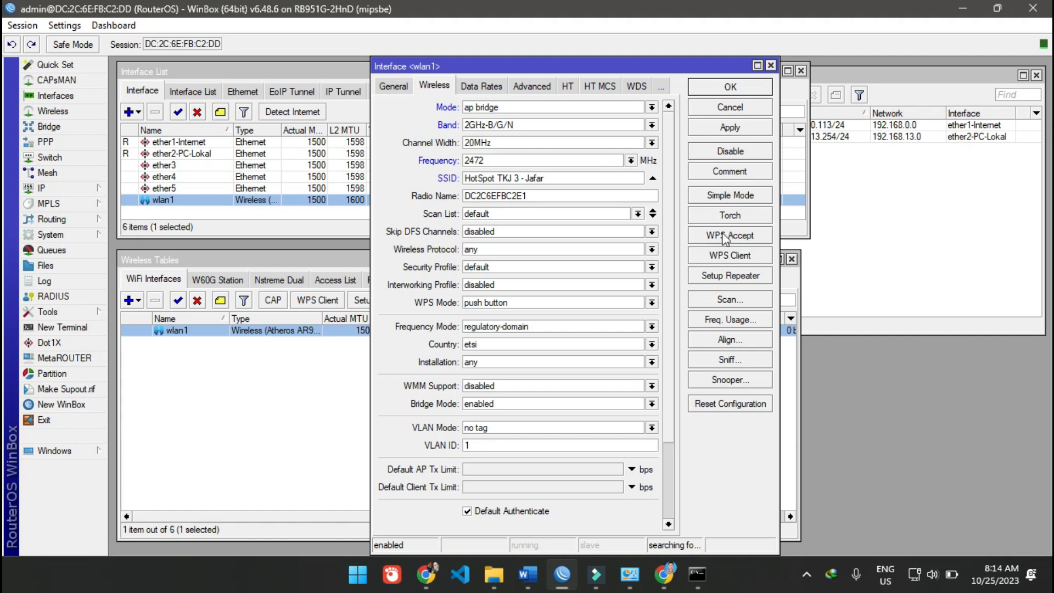
- Replace the radio name of wlan1 with a copy of its SSID
{"action": "left_click_drag", "start_coordinate": [559, 193], "coordinate": [394, 189]}
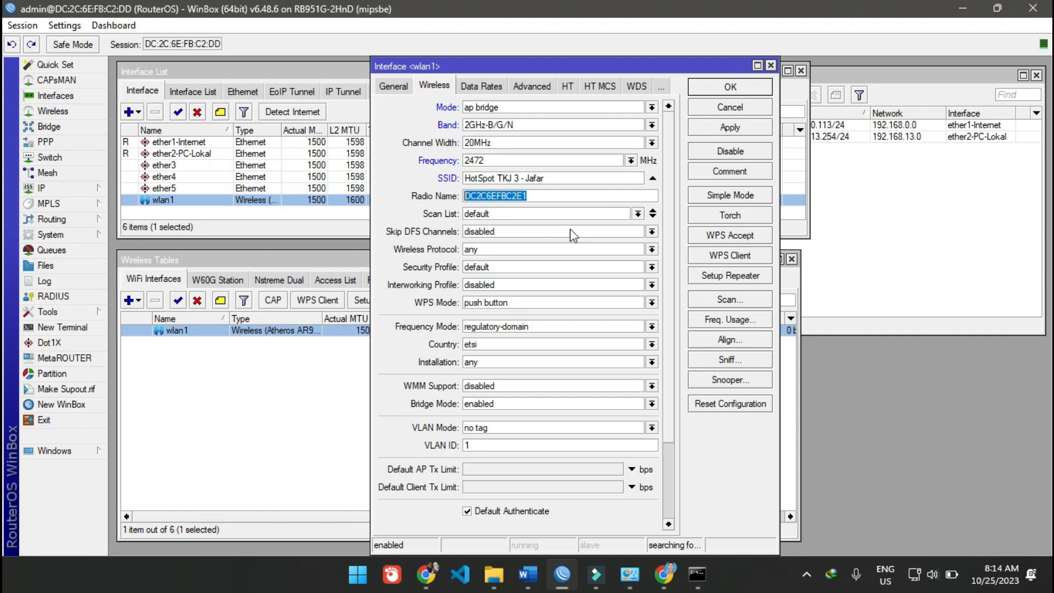
{"action": "triple_click", "coordinate": [560, 178]}
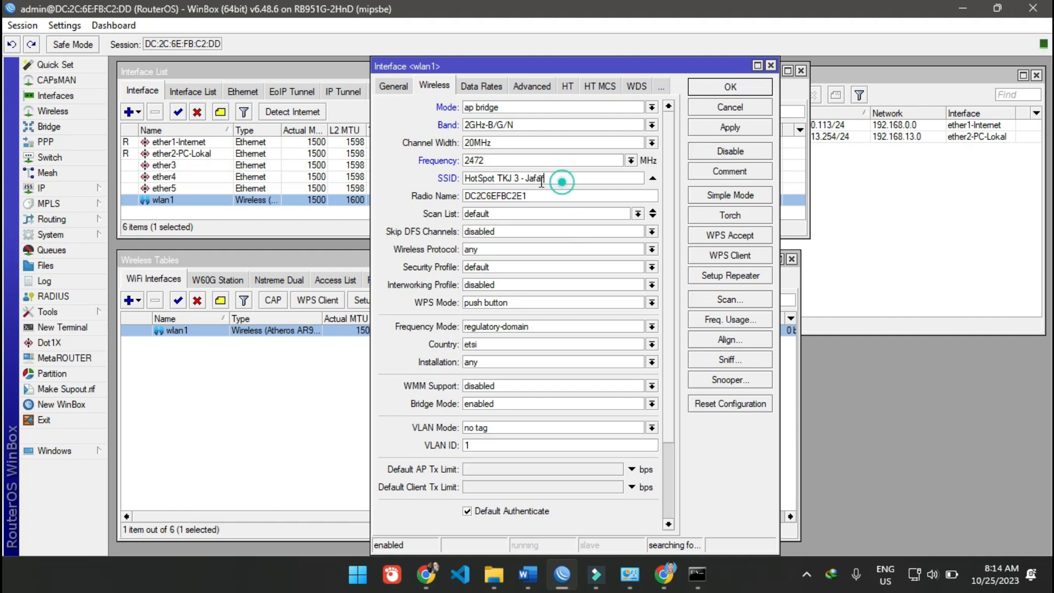
{"action": "key", "text": "ctrl+c"}
{"action": "triple_click", "coordinate": [534, 196]}
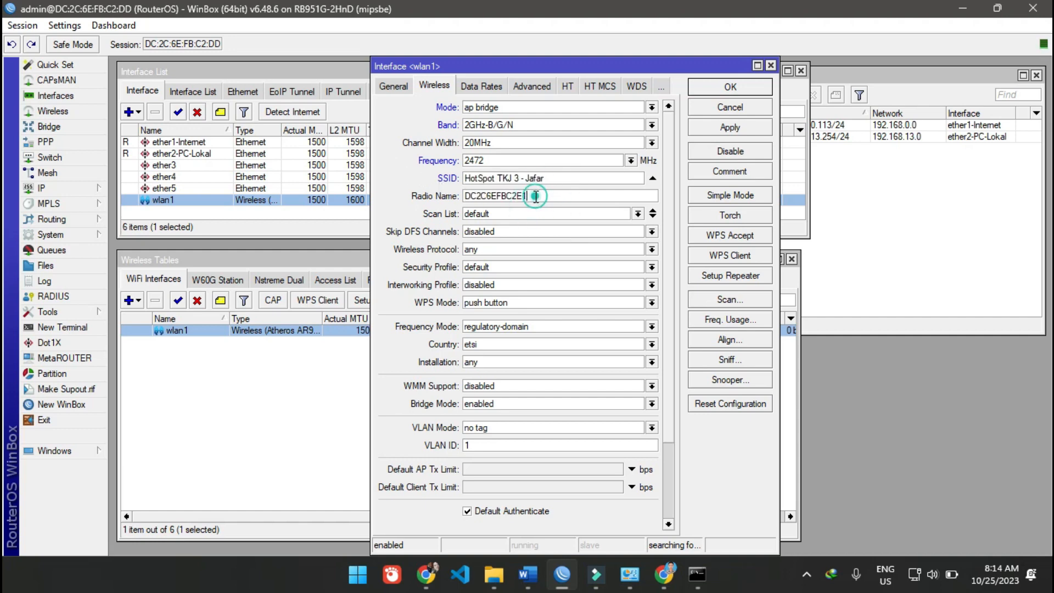
{"action": "key", "text": "ctrl+v"}
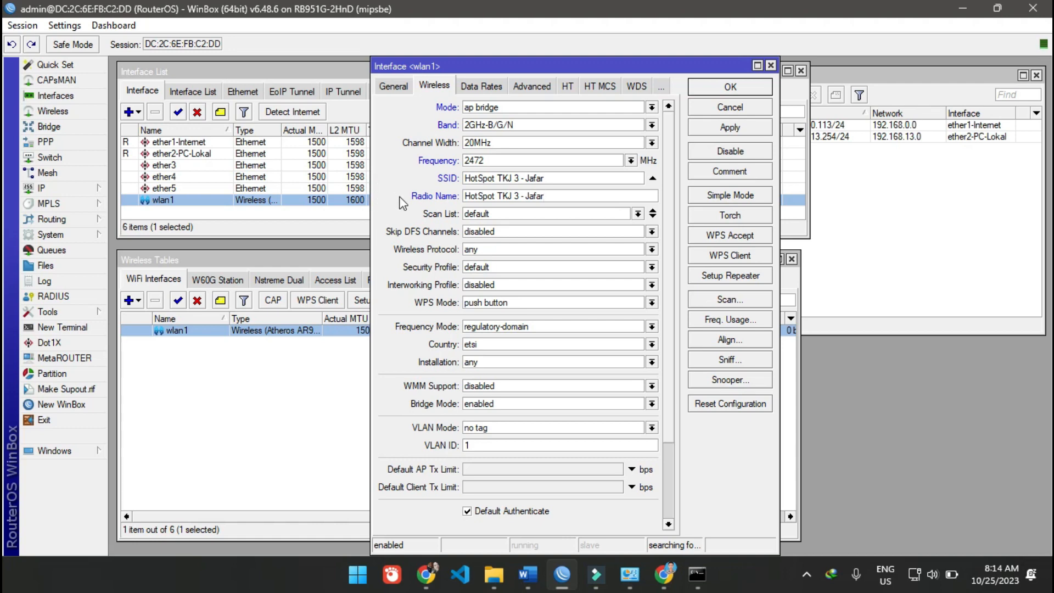
{"action": "left_click", "coordinate": [507, 248]}
{"action": "left_click", "coordinate": [506, 247]}
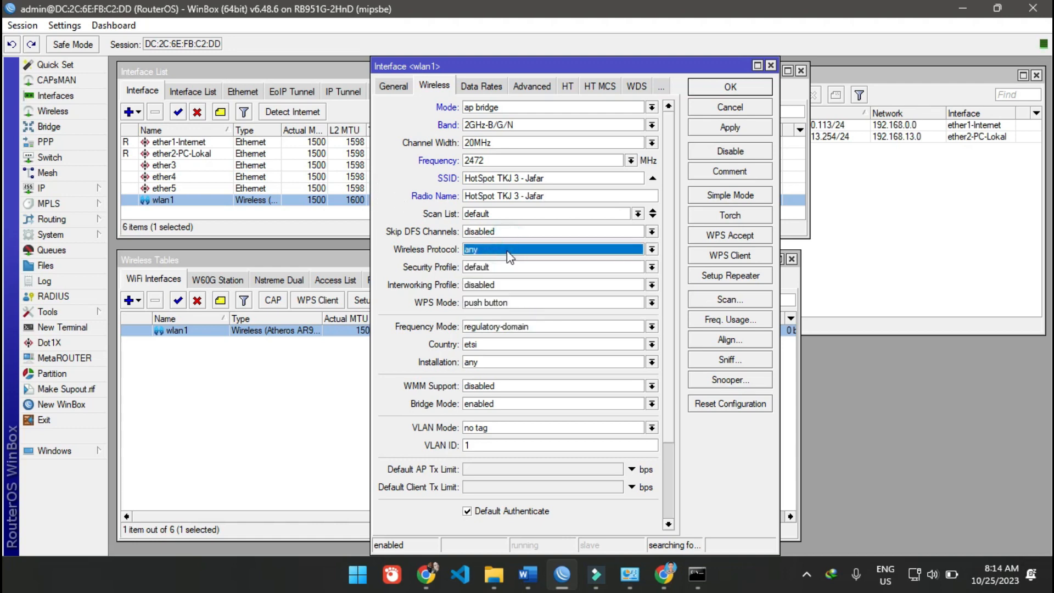
{"action": "left_click", "coordinate": [508, 268]}
{"action": "left_click", "coordinate": [506, 266]}
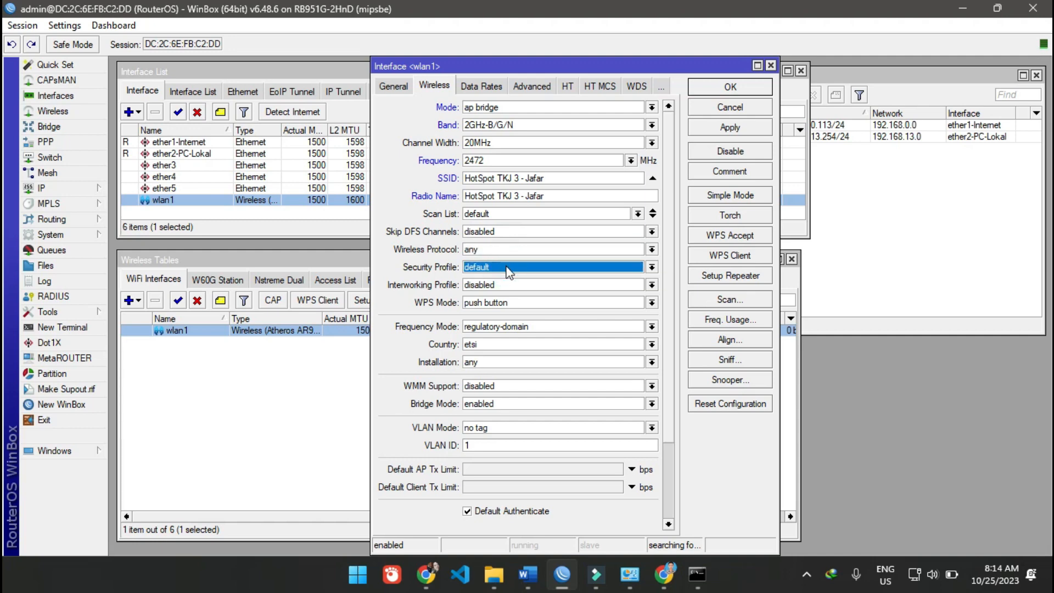
{"action": "left_click", "coordinate": [506, 267]}
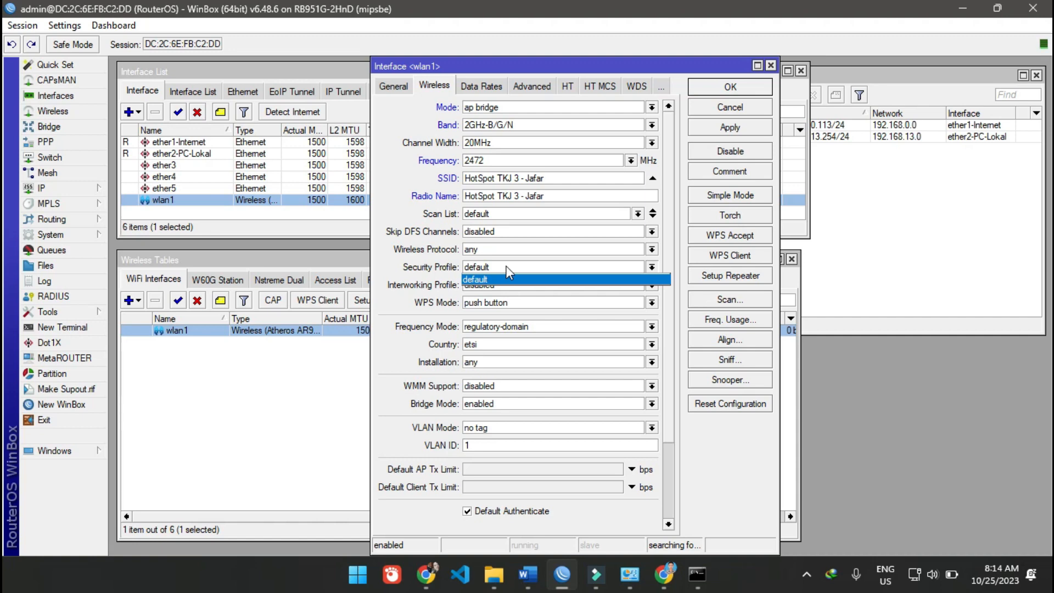
{"action": "left_click", "coordinate": [505, 266]}
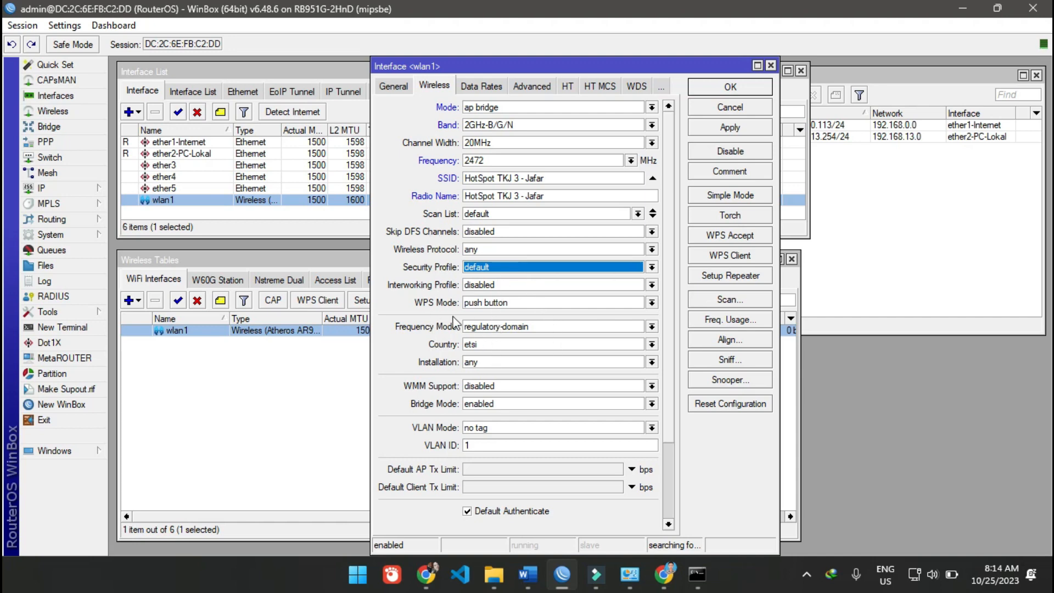
- Keep the frequency mode at regulatory-domain and check which frequencies wlan1 can use in it
{"action": "left_click", "coordinate": [499, 328]}
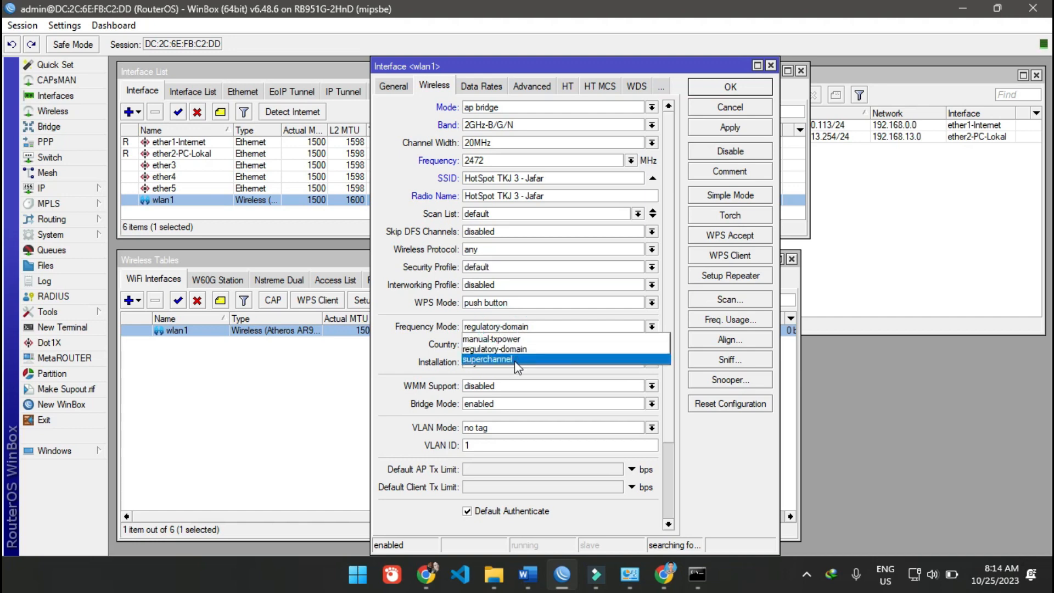
{"action": "left_click", "coordinate": [515, 350]}
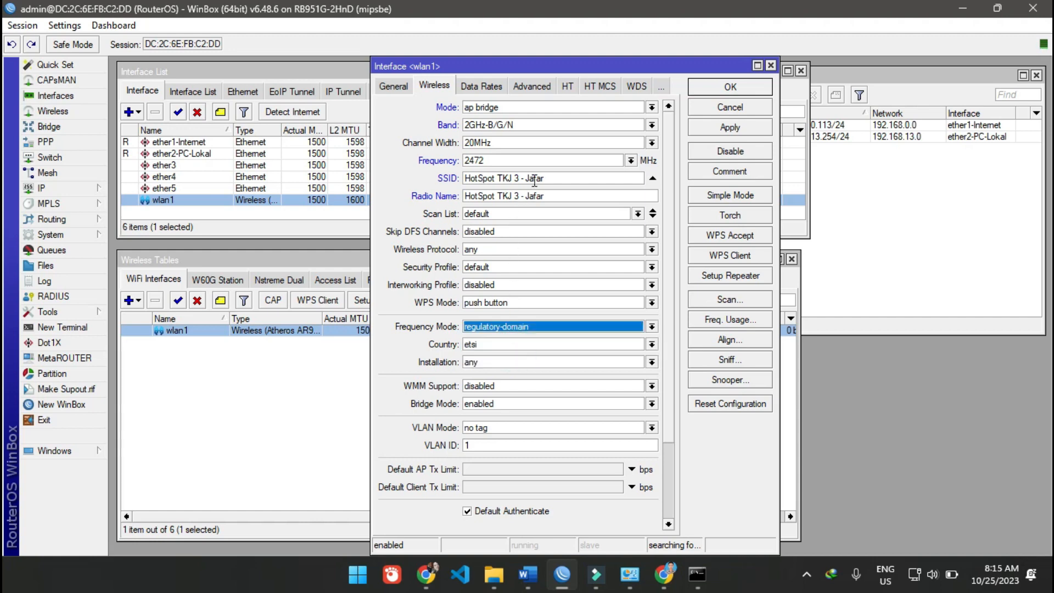
{"action": "left_click", "coordinate": [630, 162]}
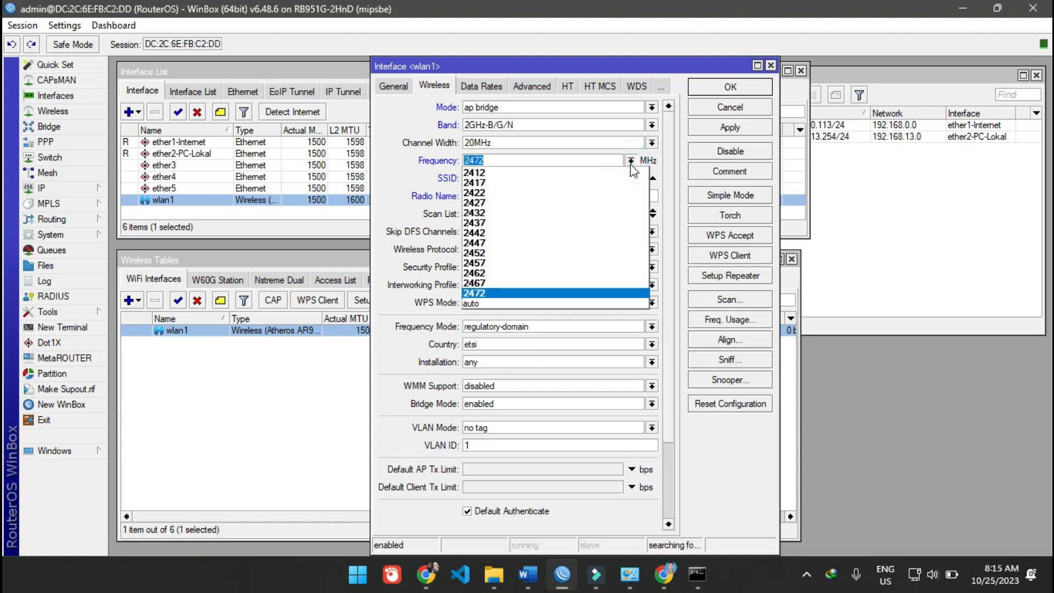
{"action": "left_click", "coordinate": [631, 160]}
- Set the frequency mode of wlan1 to superchannel and examine the range of frequencies it offers
{"action": "left_click", "coordinate": [526, 329]}
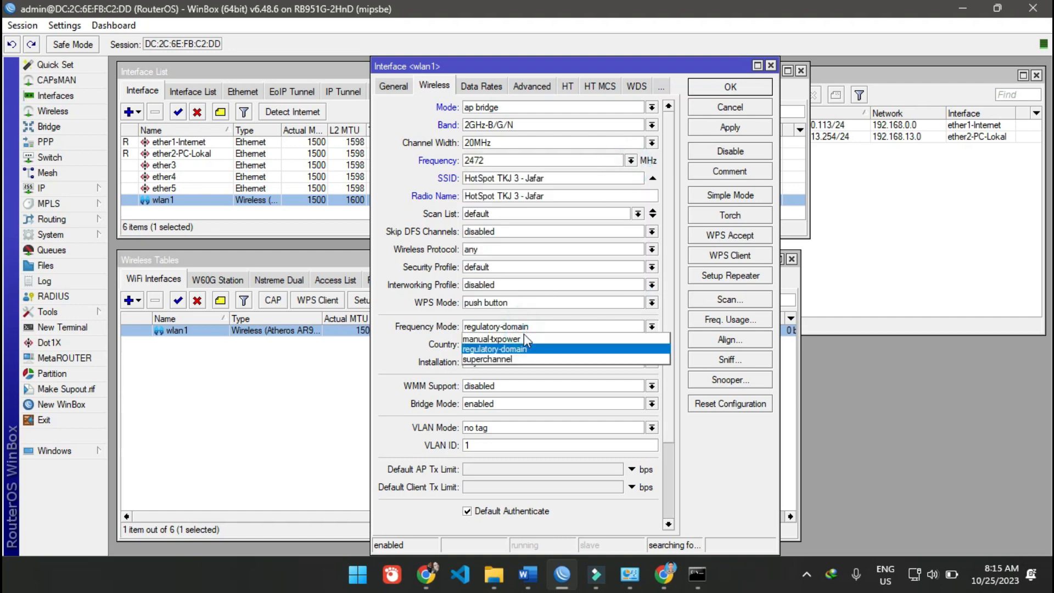
{"action": "left_click", "coordinate": [515, 359]}
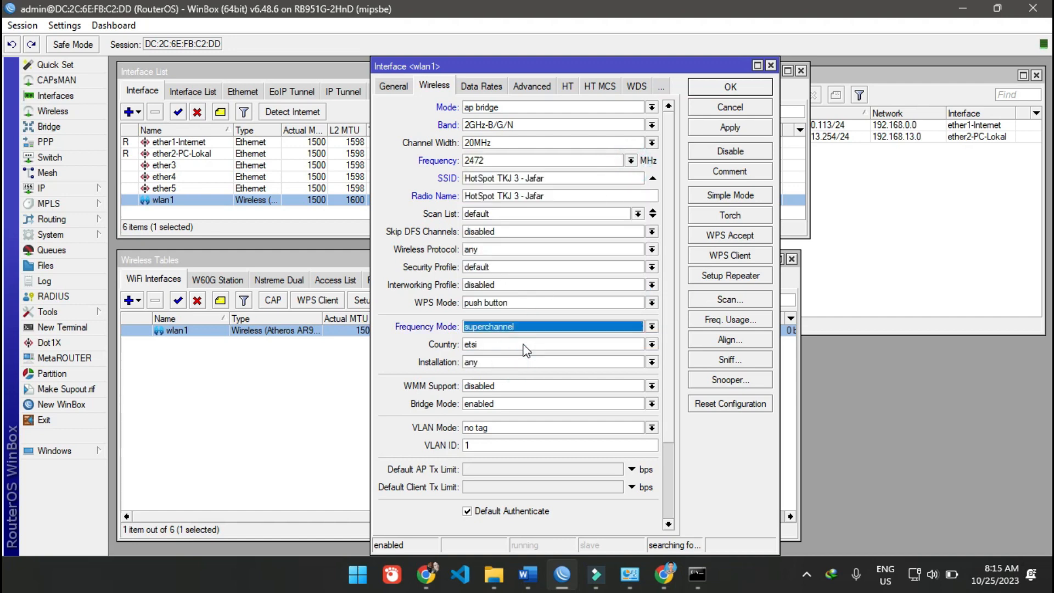
{"action": "left_click", "coordinate": [631, 161]}
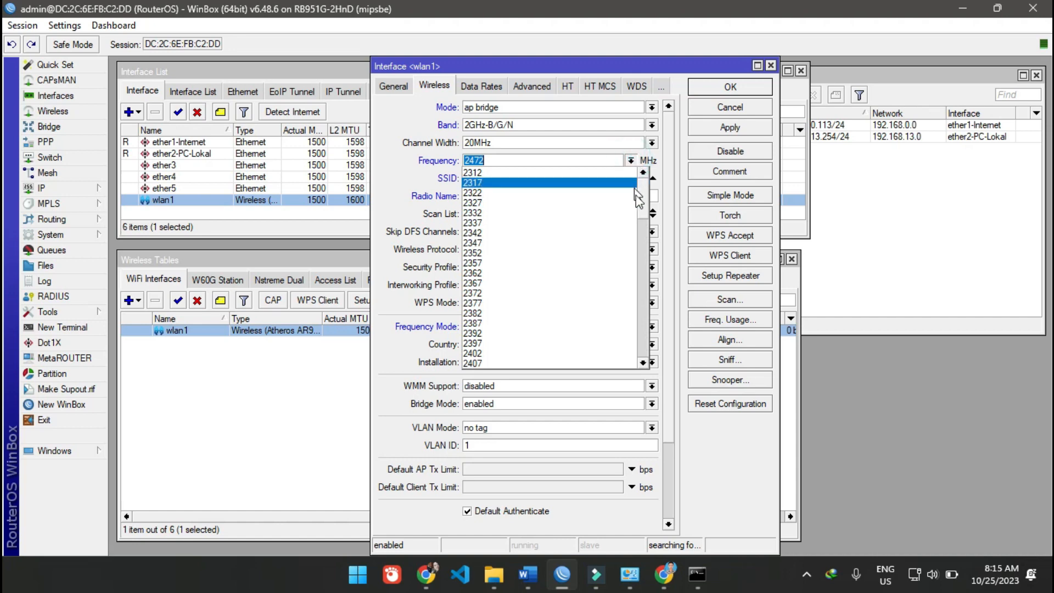
{"action": "scroll", "coordinate": [637, 268], "scroll_direction": "down", "scroll_amount": 15}
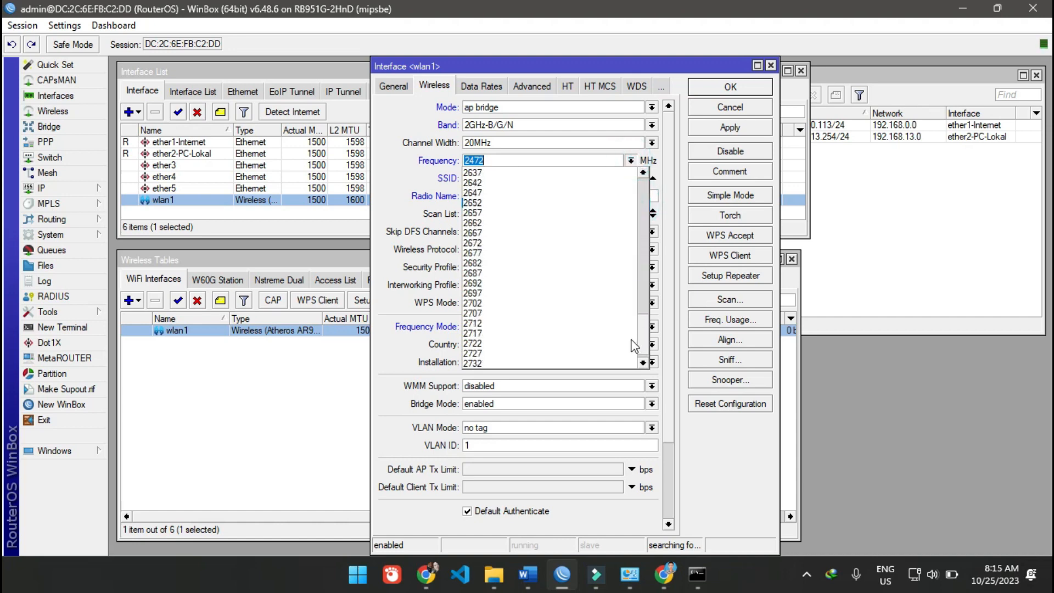
{"action": "scroll", "coordinate": [635, 344], "scroll_direction": "up", "scroll_amount": 15}
{"action": "scroll", "coordinate": [643, 258], "scroll_direction": "down", "scroll_amount": 18}
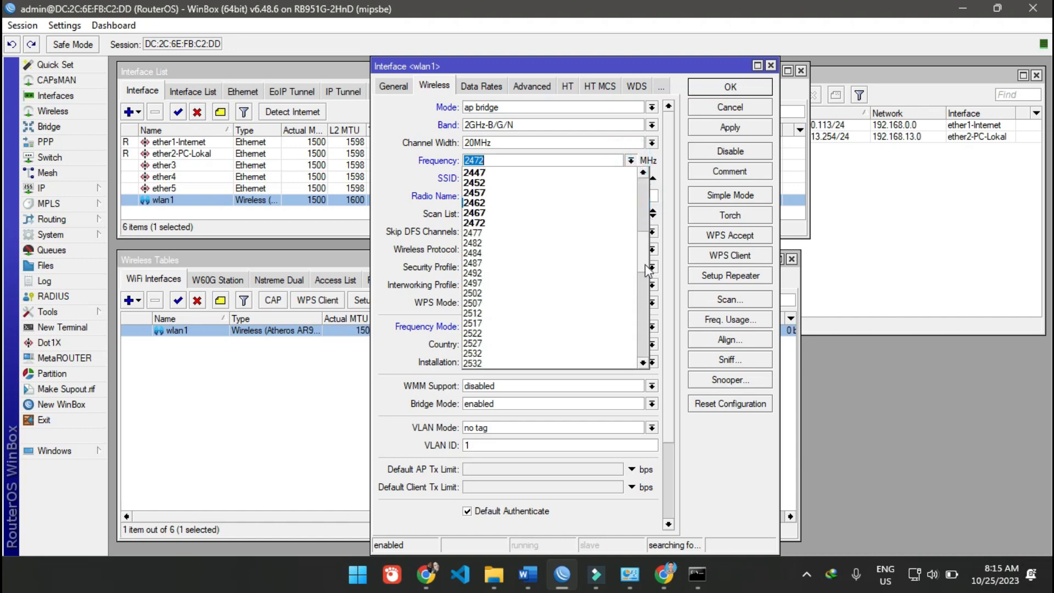
{"action": "scroll", "coordinate": [640, 299], "scroll_direction": "up", "scroll_amount": 18}
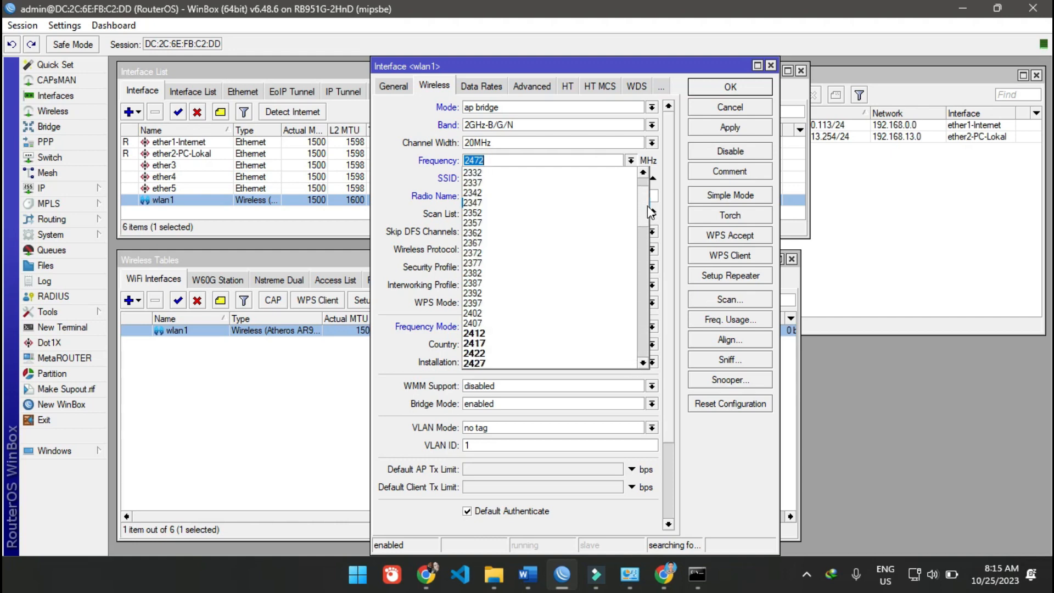
{"action": "left_click", "coordinate": [388, 320]}
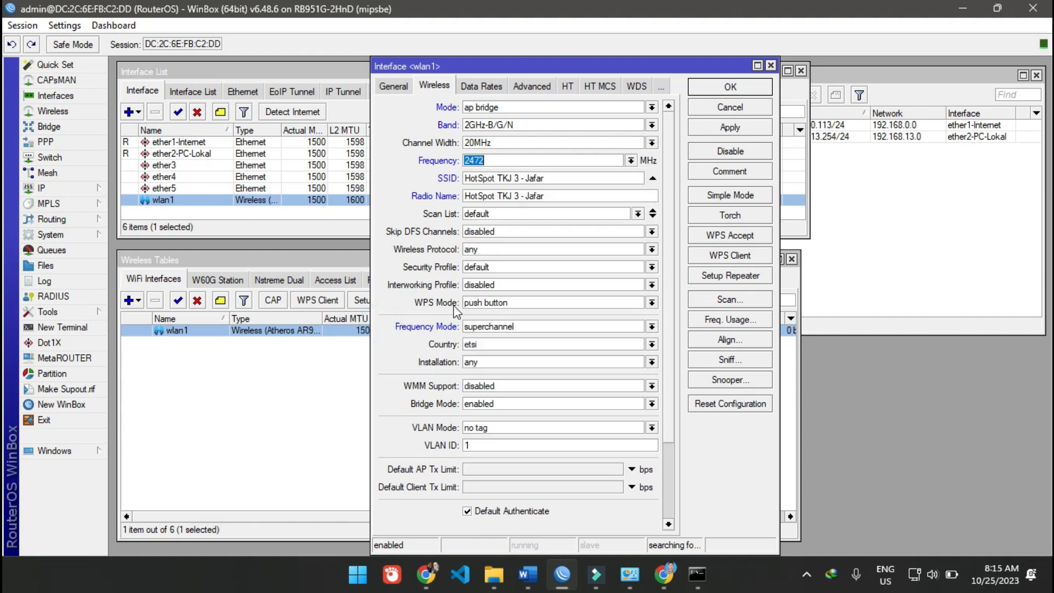
- Return the frequency mode to regulatory-domain and compare the list of available frequencies
{"action": "left_click", "coordinate": [588, 329]}
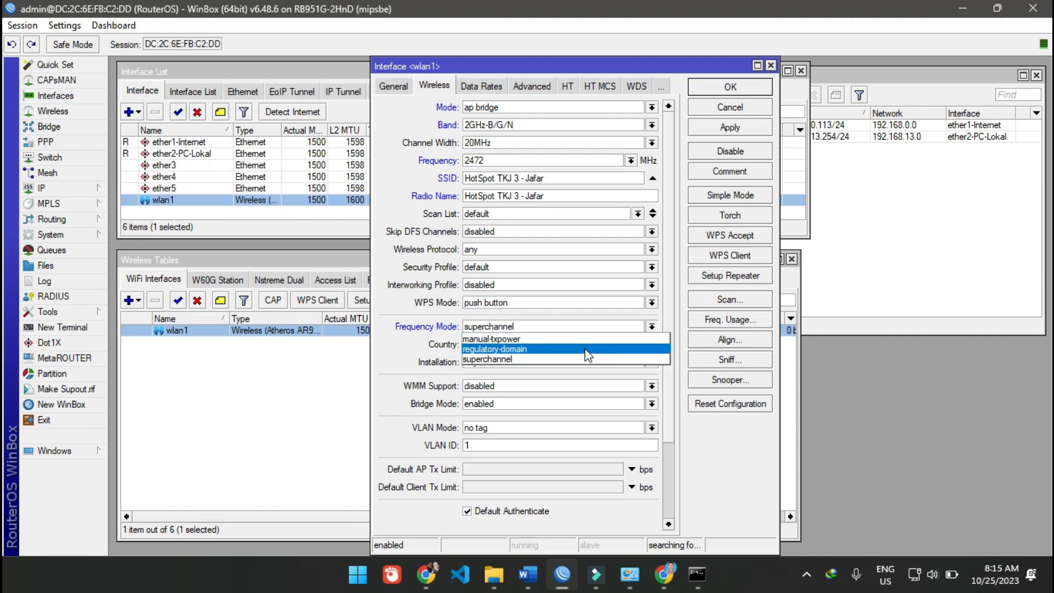
{"action": "left_click", "coordinate": [584, 349]}
{"action": "left_click", "coordinate": [630, 160]}
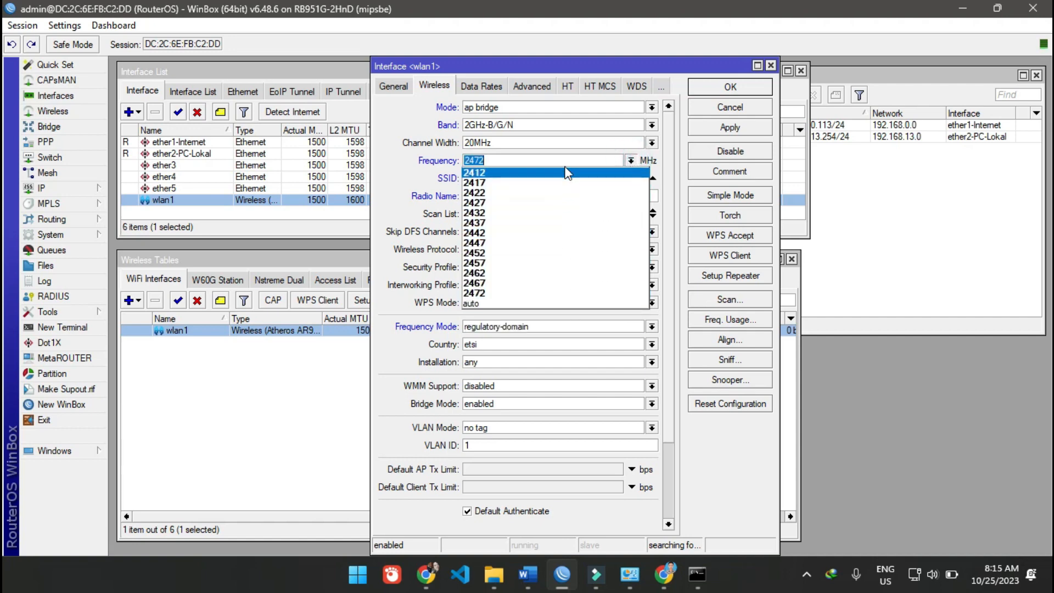
{"action": "left_click", "coordinate": [402, 324]}
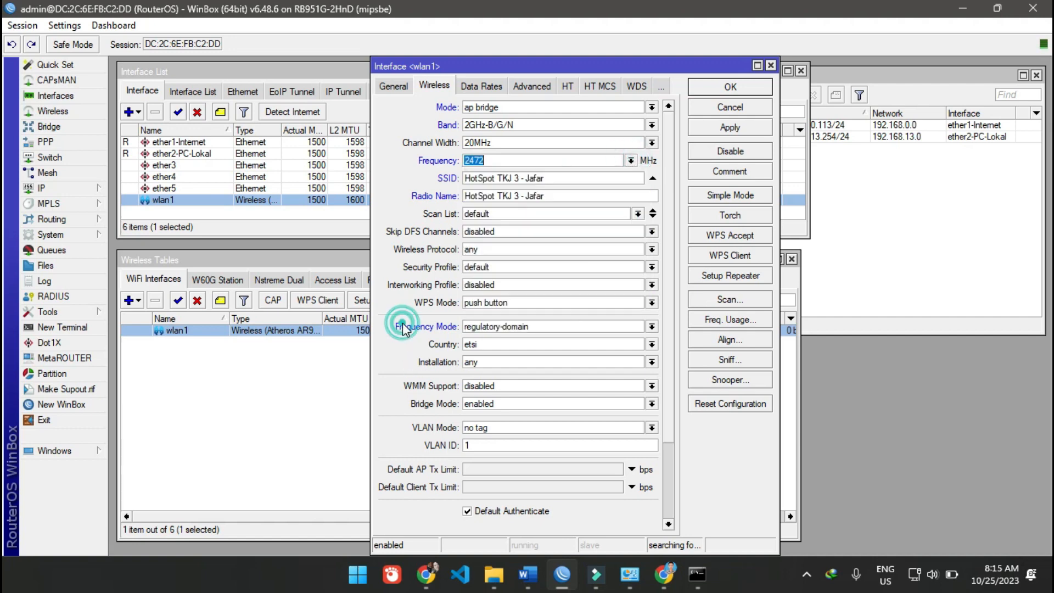
- Switch the frequency mode to superchannel once more and back to regulatory-domain
{"action": "left_click", "coordinate": [522, 327]}
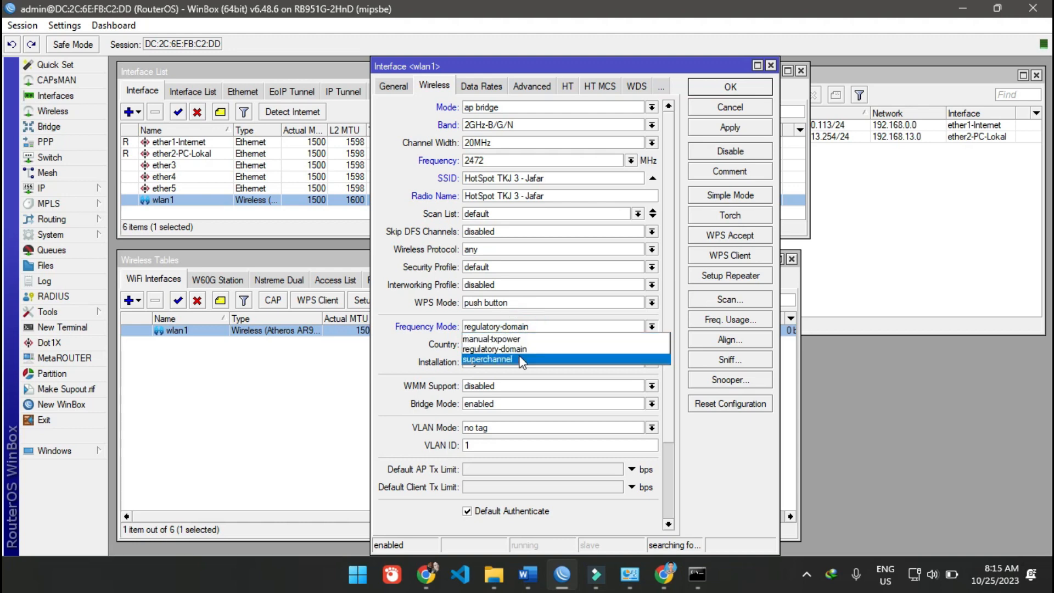
{"action": "left_click", "coordinate": [521, 359]}
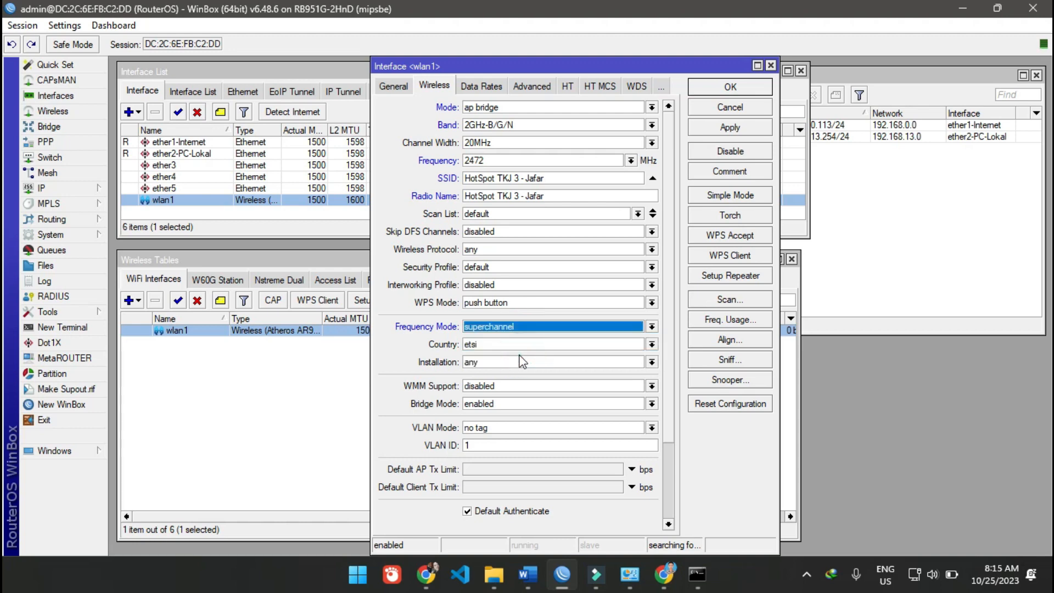
{"action": "left_click", "coordinate": [524, 326]}
{"action": "left_click", "coordinate": [528, 350]}
- Set the country of wlan1 to indonesia2 while keeping the regulatory-domain frequency mode
{"action": "left_click", "coordinate": [529, 346]}
{"action": "left_click", "coordinate": [530, 345]}
{"action": "left_click", "coordinate": [530, 344]}
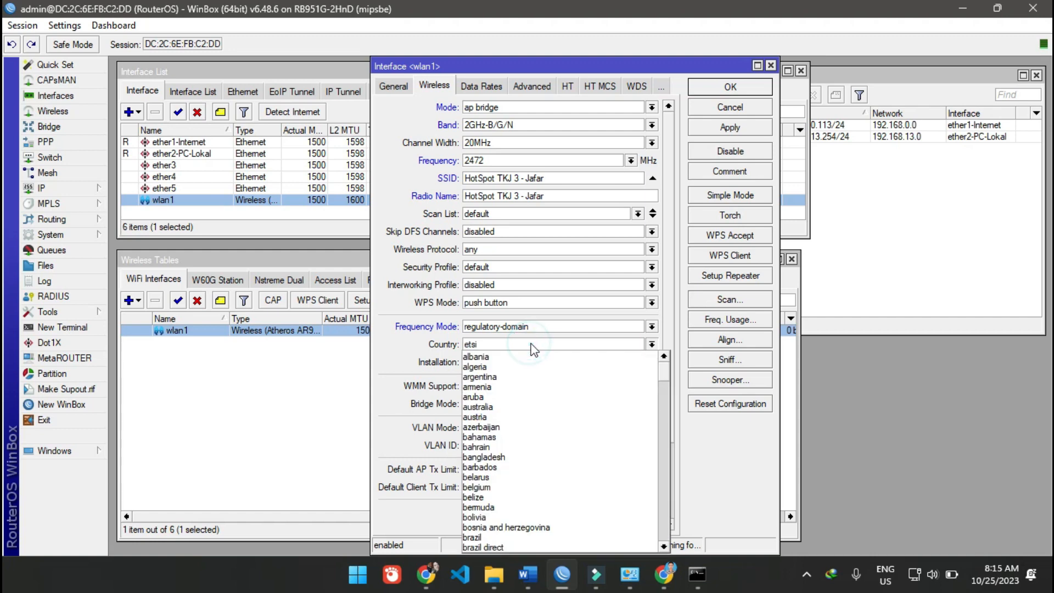
{"action": "scroll", "coordinate": [565, 407], "scroll_direction": "down", "scroll_amount": 5}
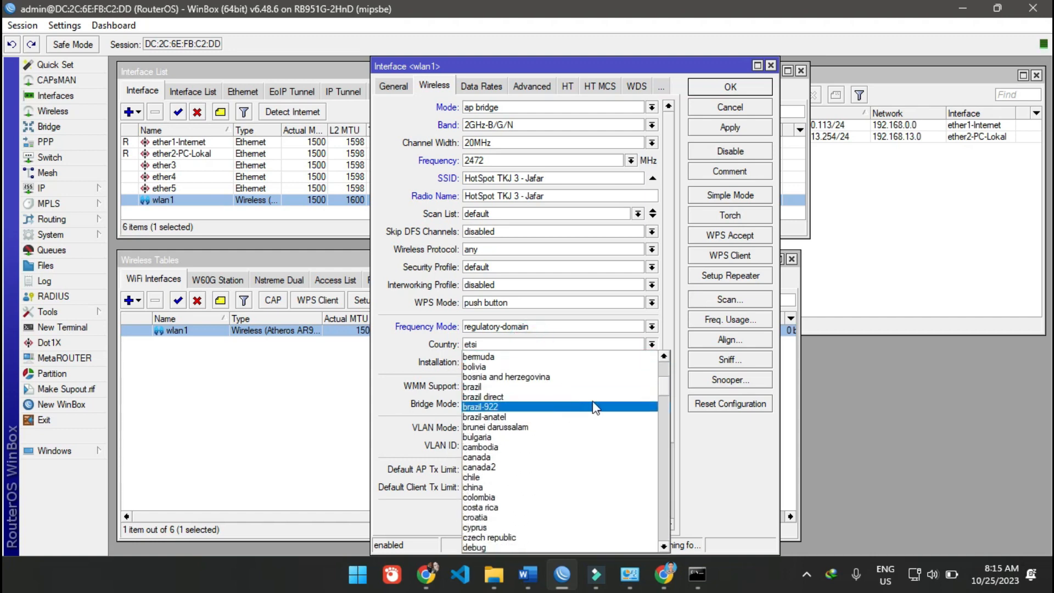
{"action": "scroll", "coordinate": [664, 390], "scroll_direction": "down", "scroll_amount": 6}
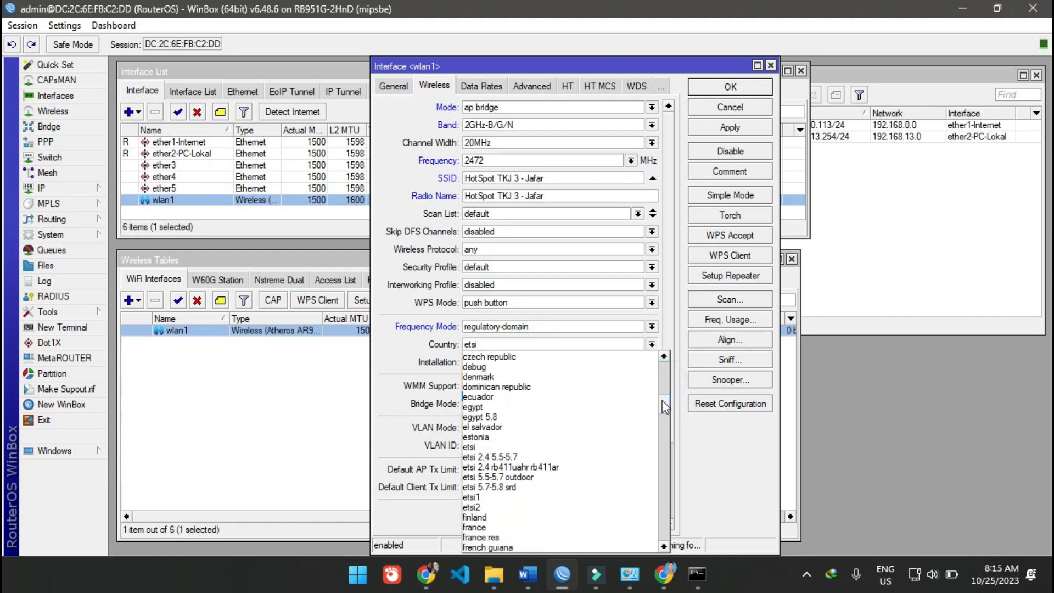
{"action": "left_click_drag", "start_coordinate": [663, 404], "coordinate": [663, 431]}
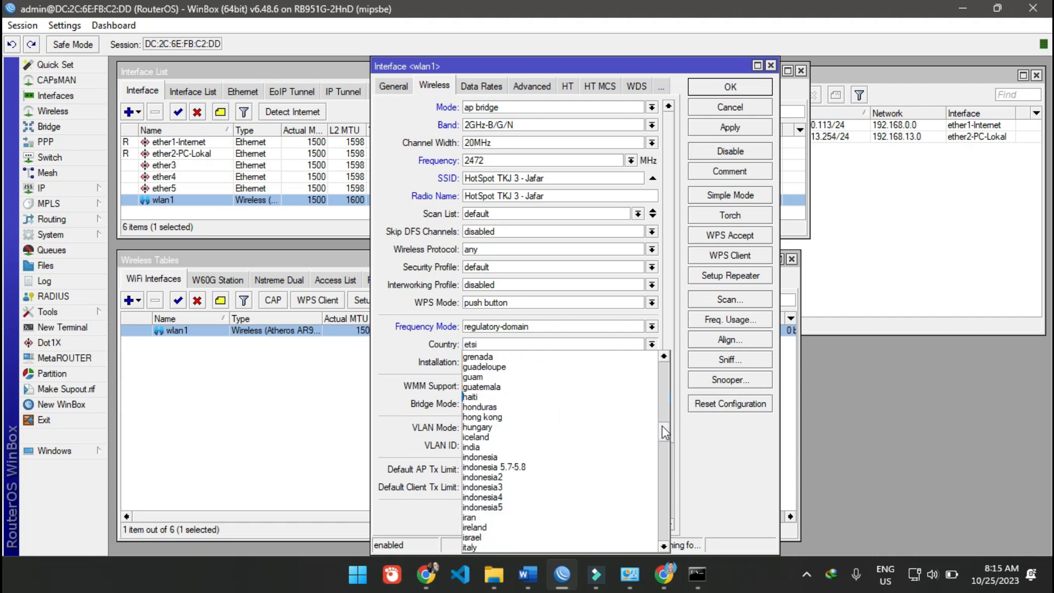
{"action": "left_click", "coordinate": [569, 476]}
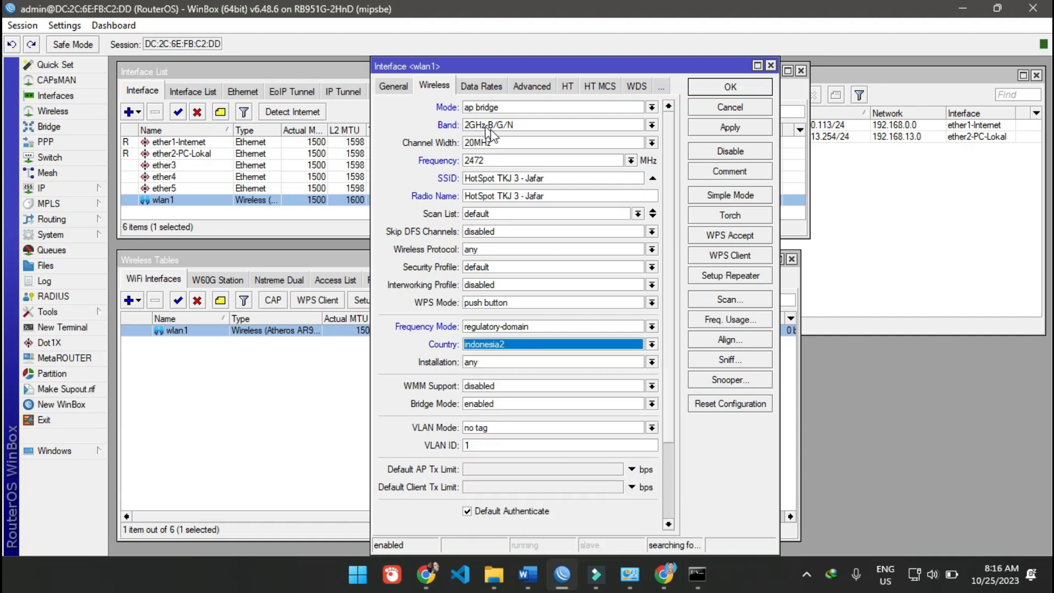
- Check which frequencies wlan1 can use with the country set to indonesia2
{"action": "left_click", "coordinate": [547, 141]}
{"action": "left_click", "coordinate": [547, 154]}
{"action": "left_click", "coordinate": [554, 158]}
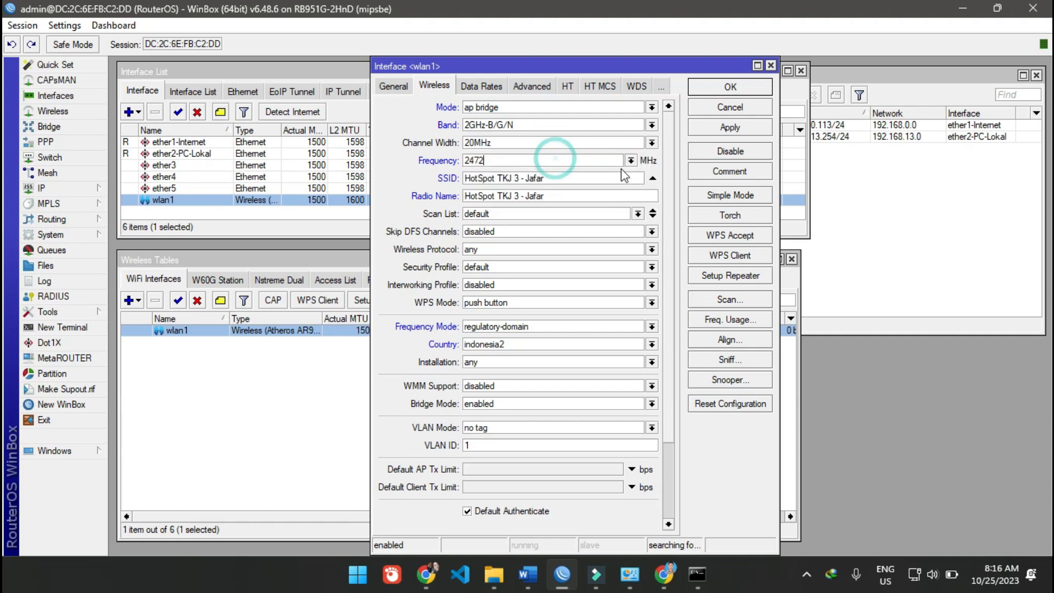
{"action": "left_click", "coordinate": [630, 160]}
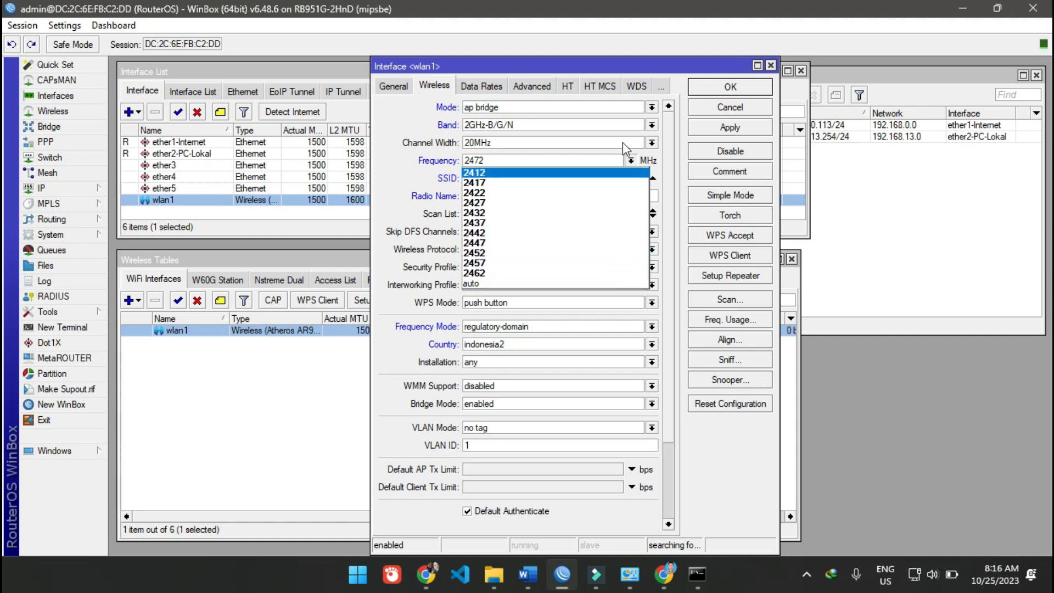
{"action": "left_click", "coordinate": [442, 157]}
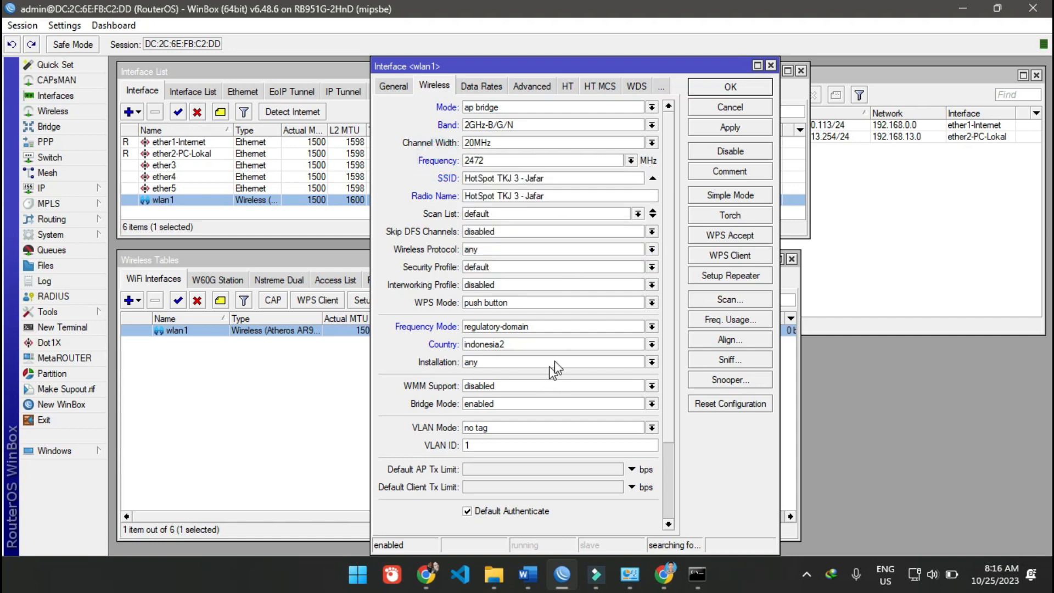
- Set the country of wlan1 to indonesia and check the frequencies offered for it
{"action": "left_click", "coordinate": [651, 344]}
{"action": "scroll", "coordinate": [603, 444], "scroll_direction": "down", "scroll_amount": 5}
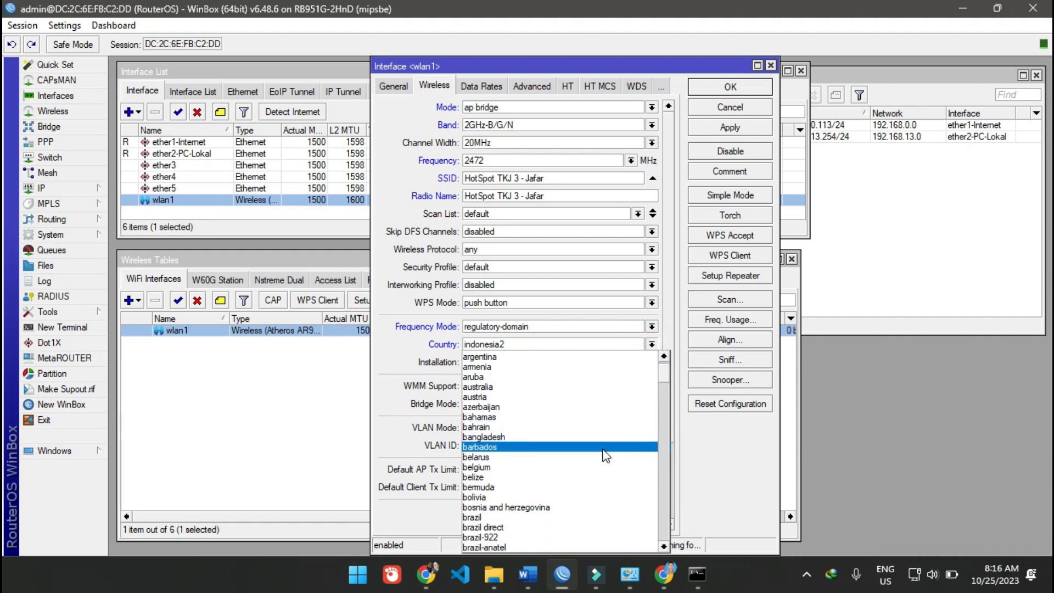
{"action": "scroll", "coordinate": [603, 443], "scroll_direction": "down", "scroll_amount": 12}
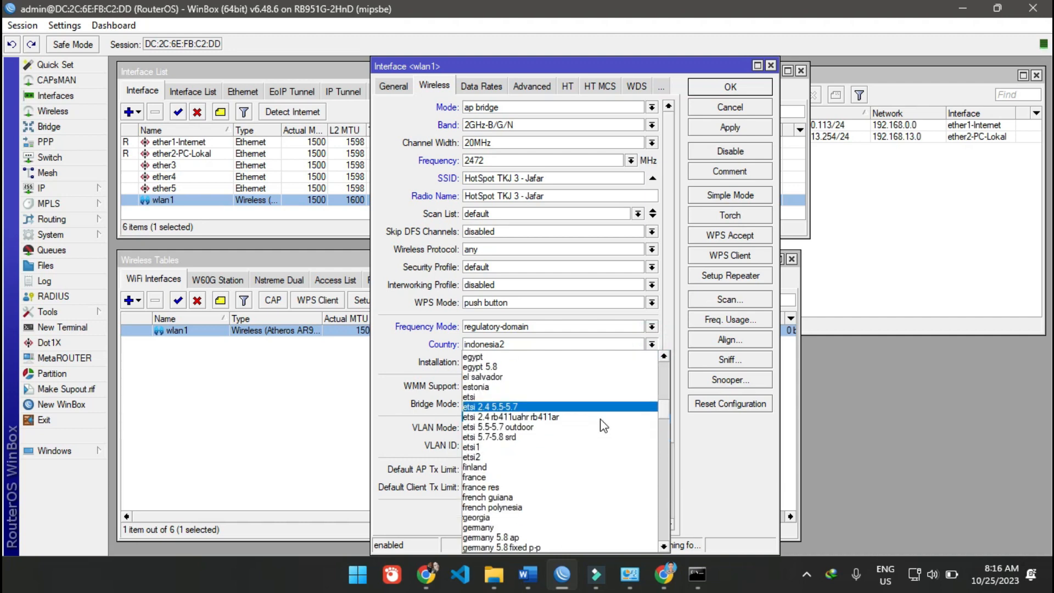
{"action": "scroll", "coordinate": [604, 421], "scroll_direction": "down", "scroll_amount": 3}
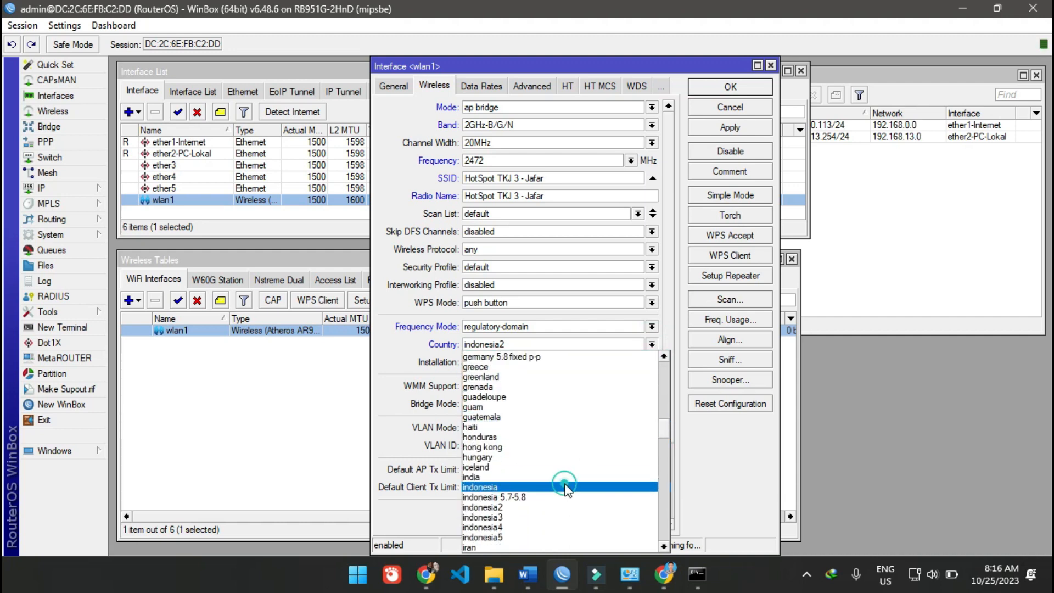
{"action": "left_click", "coordinate": [595, 486]}
{"action": "left_click", "coordinate": [630, 160]}
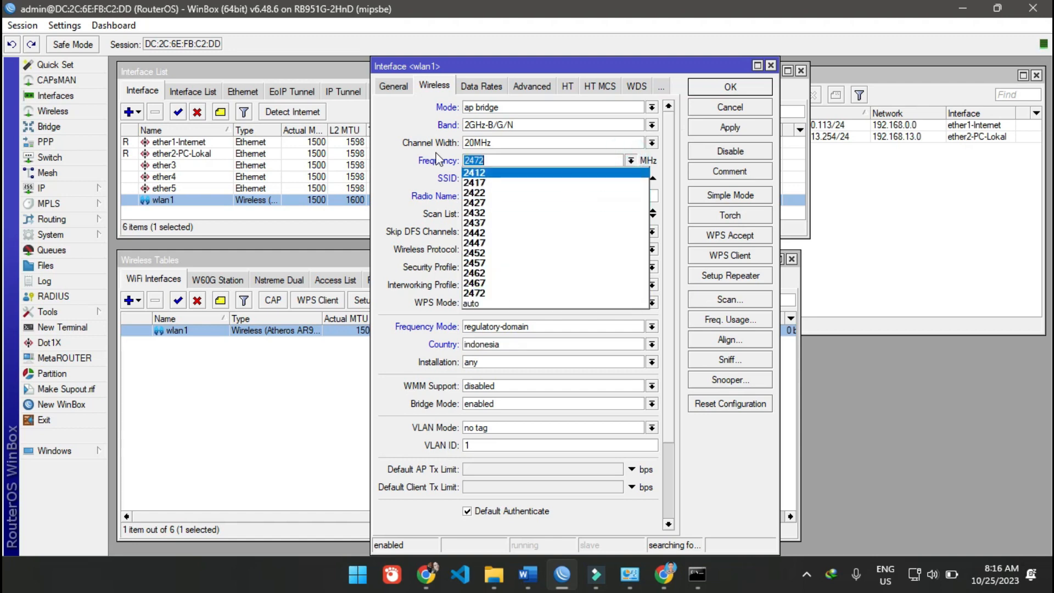
{"action": "left_click", "coordinate": [430, 168]}
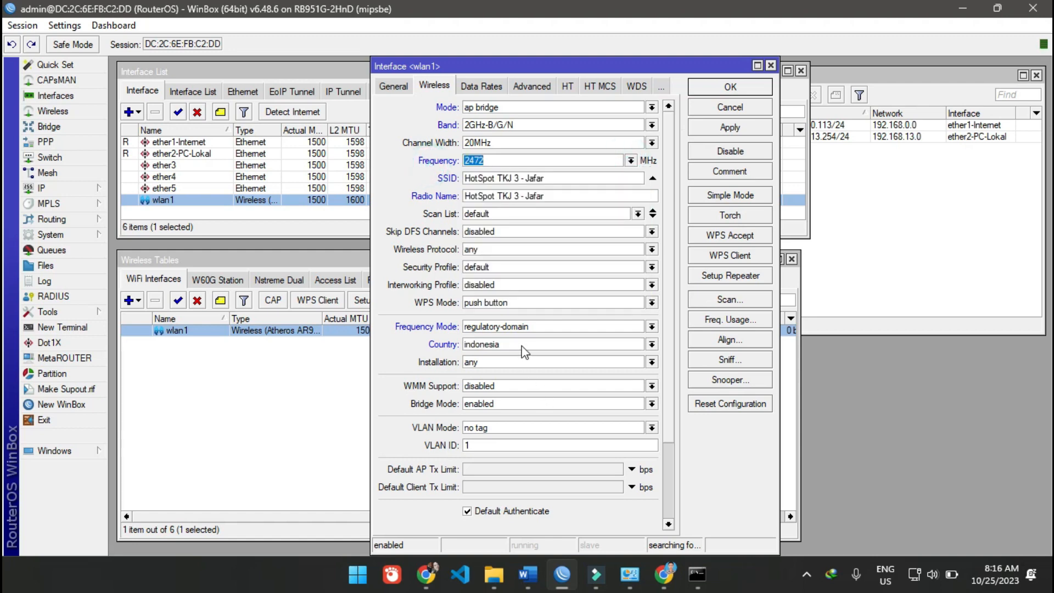
- Review the remaining wireless options of wlan1, then apply the configuration and close its settings
{"action": "left_click", "coordinate": [408, 363]}
{"action": "scroll", "coordinate": [481, 404], "scroll_direction": "down", "scroll_amount": 3}
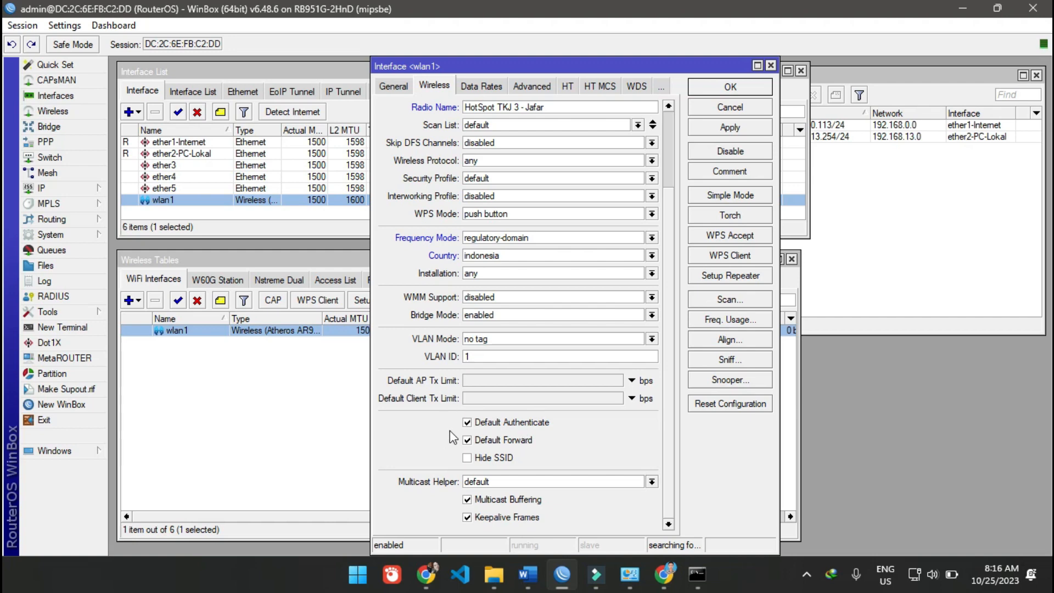
{"action": "scroll", "coordinate": [636, 395], "scroll_direction": "up", "scroll_amount": 2}
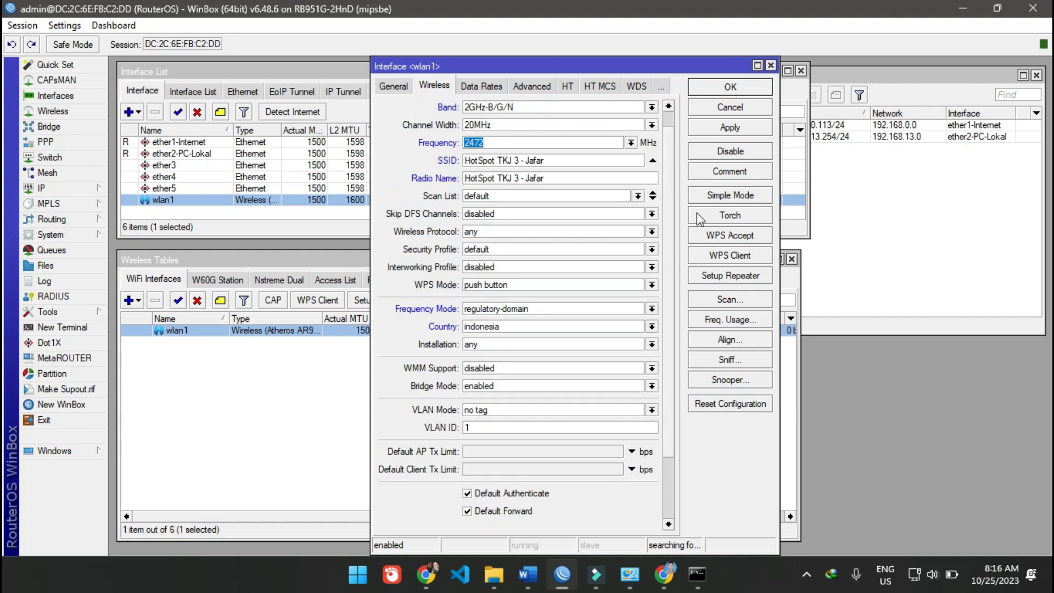
{"action": "left_click", "coordinate": [744, 131]}
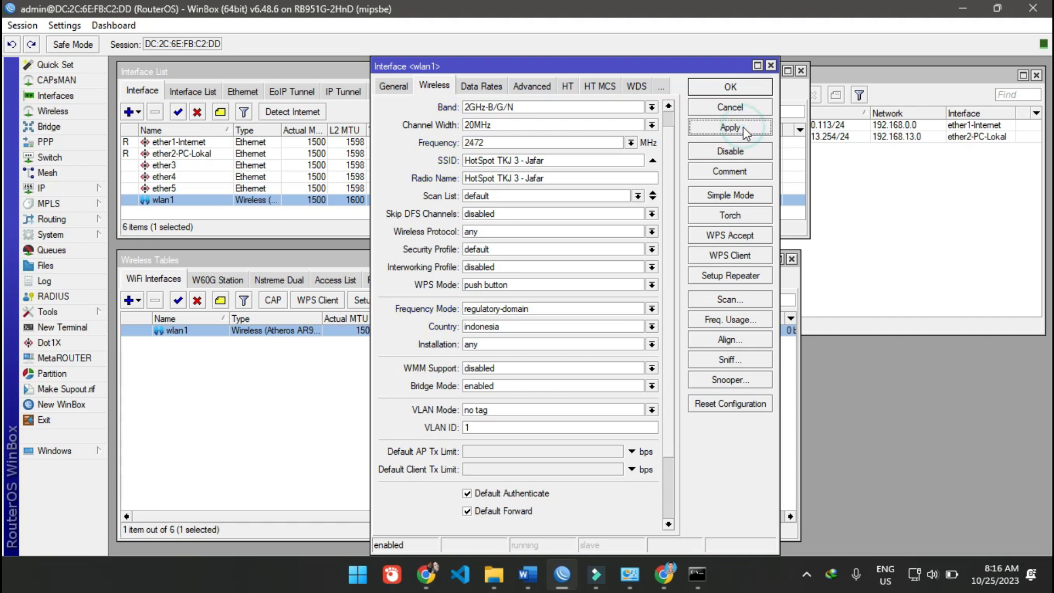
{"action": "left_click", "coordinate": [725, 89]}
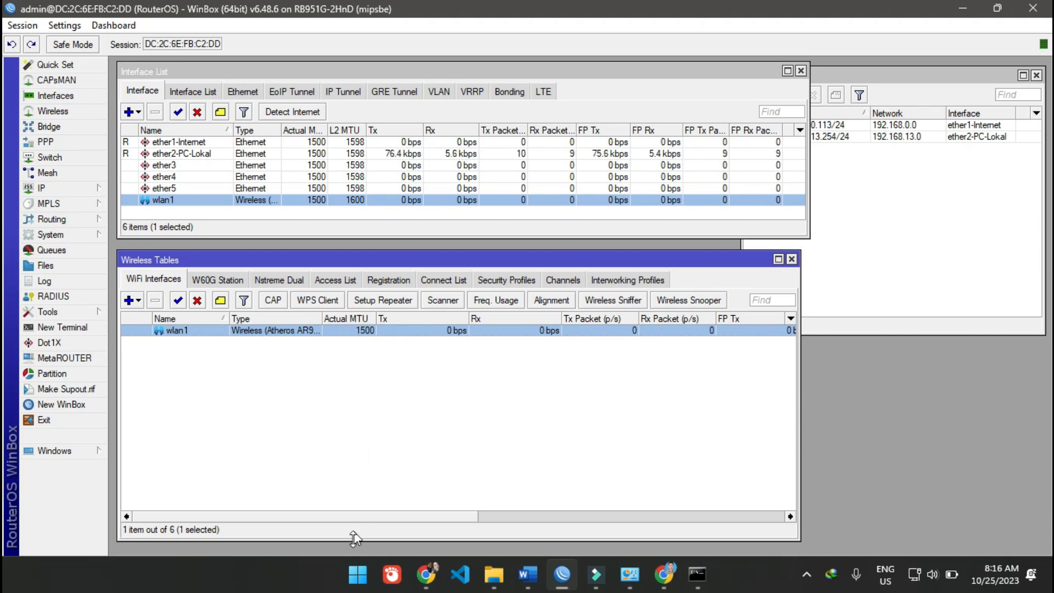
- Reopen the wlan1 wireless settings and capture that dialog as a rectangular screenshot with FastStone Capture
{"action": "double_click", "coordinate": [401, 331]}
{"action": "scroll", "coordinate": [505, 387], "scroll_direction": "down", "scroll_amount": 2}
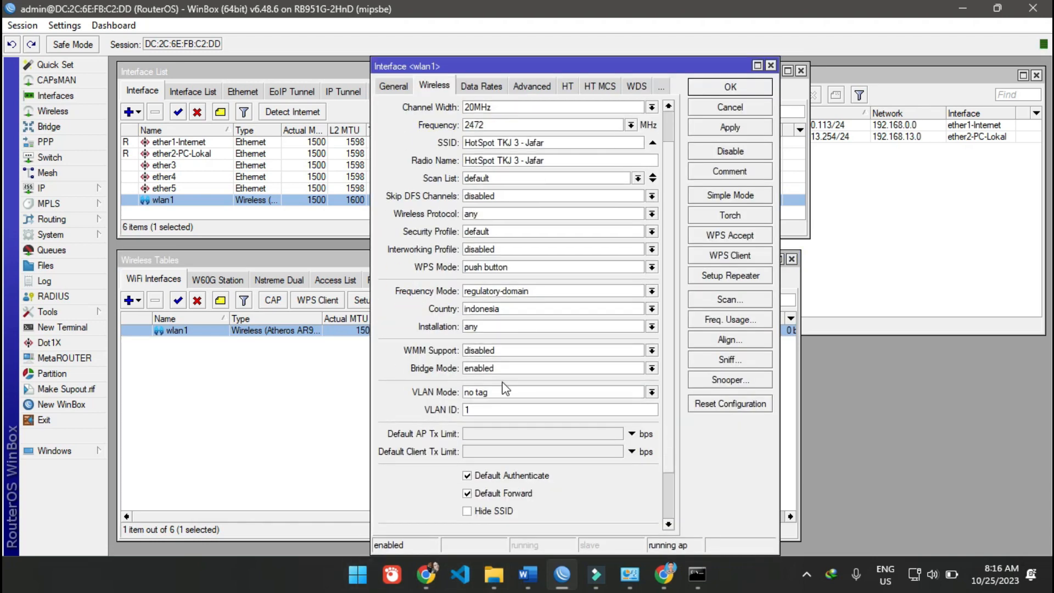
{"action": "scroll", "coordinate": [501, 388], "scroll_direction": "up", "scroll_amount": 2}
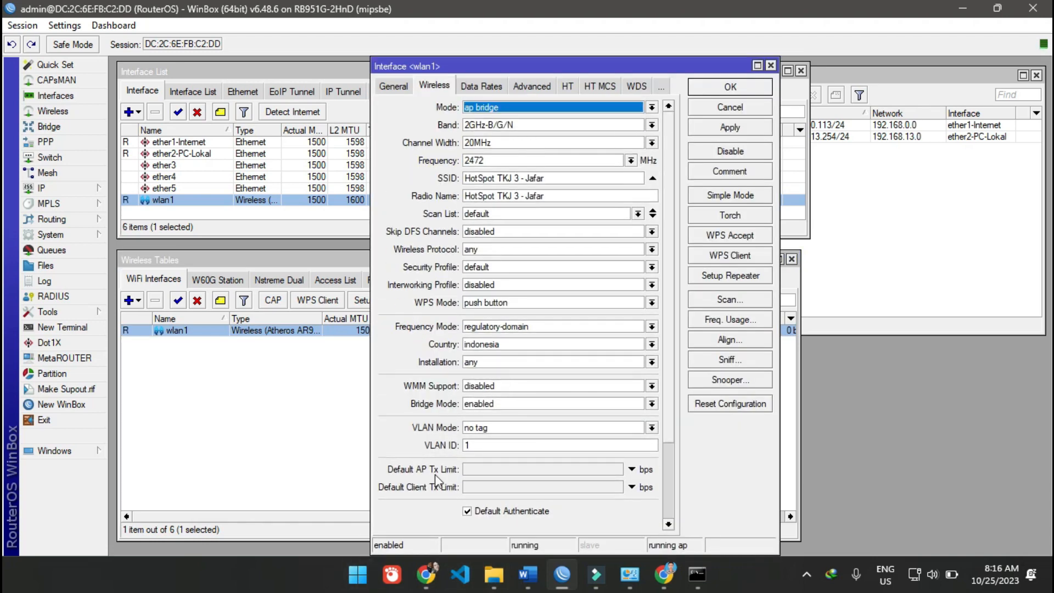
{"action": "left_click", "coordinate": [357, 574]}
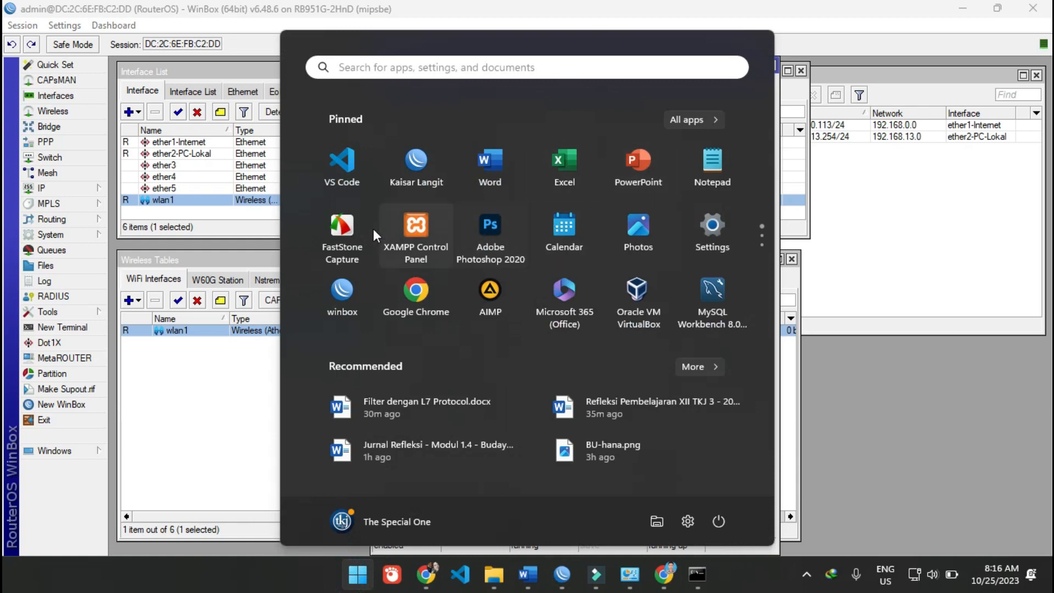
{"action": "left_click", "coordinate": [342, 233]}
{"action": "left_click", "coordinate": [868, 143]}
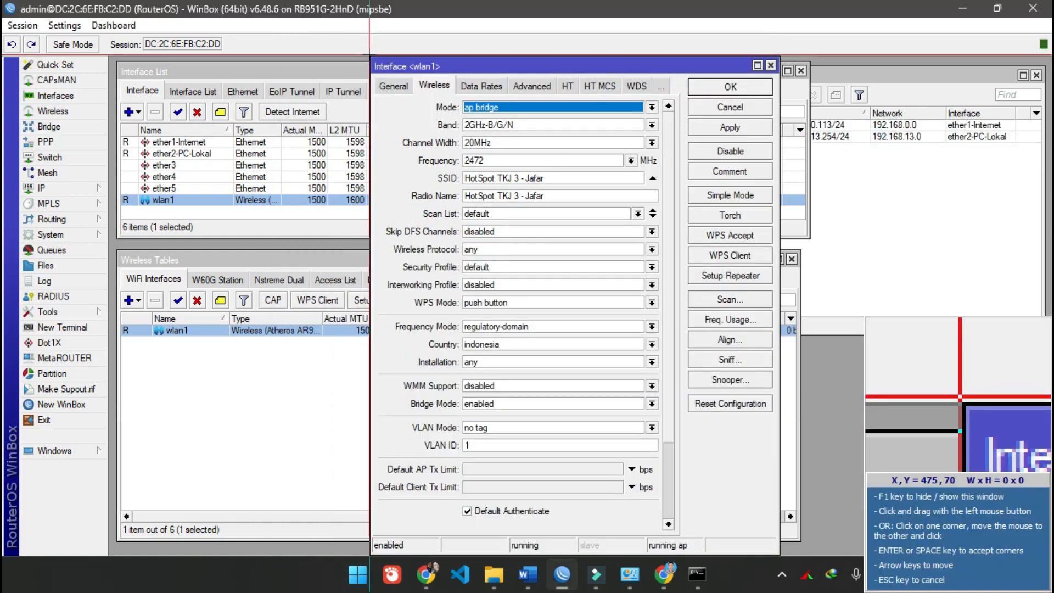
{"action": "left_click_drag", "start_coordinate": [369, 57], "coordinate": [764, 532]}
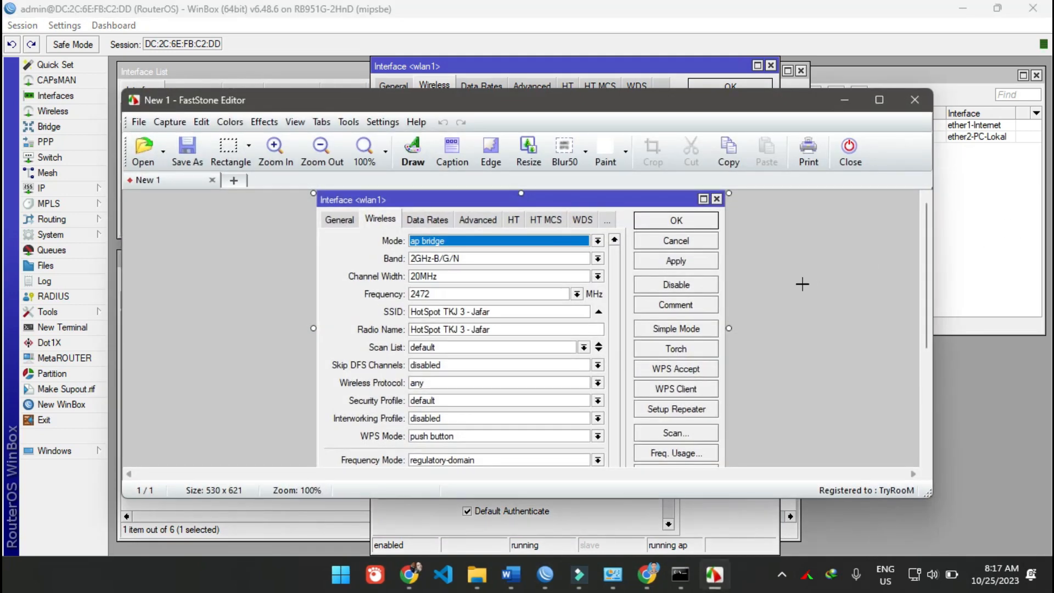
- Switch back to WinBox, reapply the wlan1 wireless settings and close the interface dialog
{"action": "left_click", "coordinate": [1014, 223]}
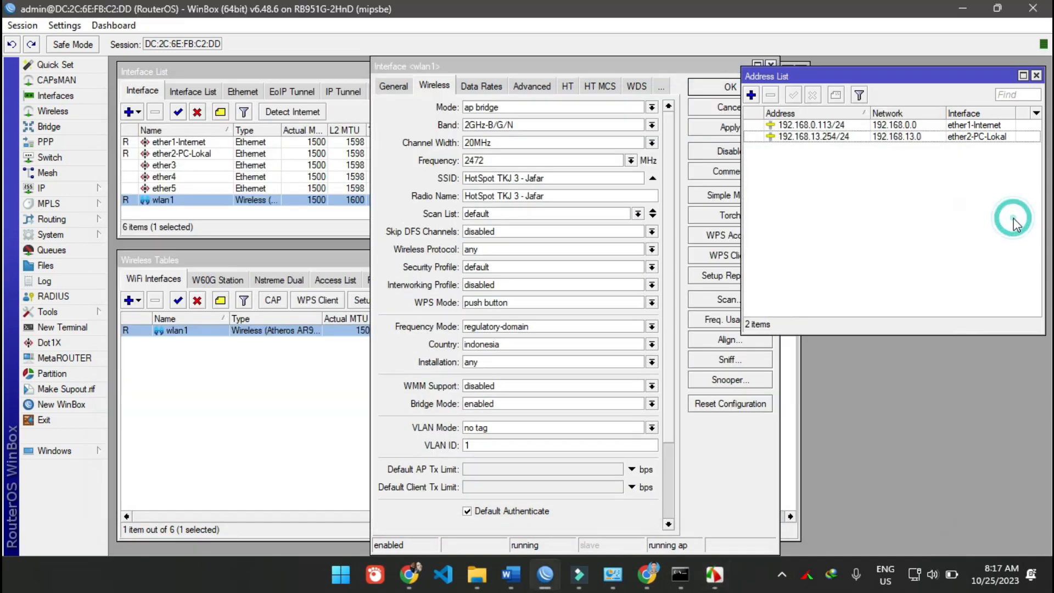
{"action": "left_click", "coordinate": [918, 199]}
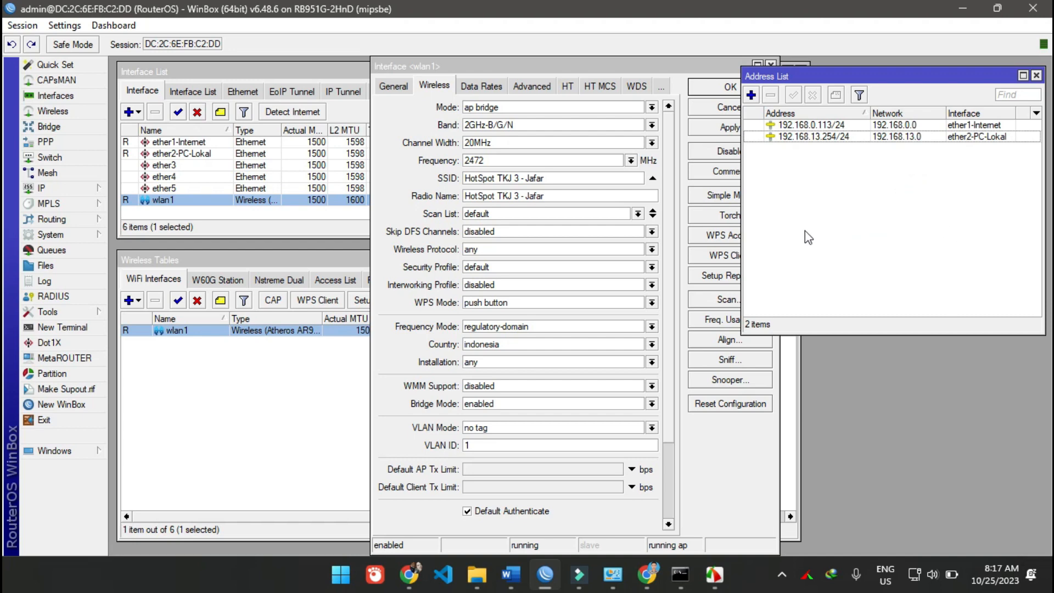
{"action": "left_click", "coordinate": [546, 65]}
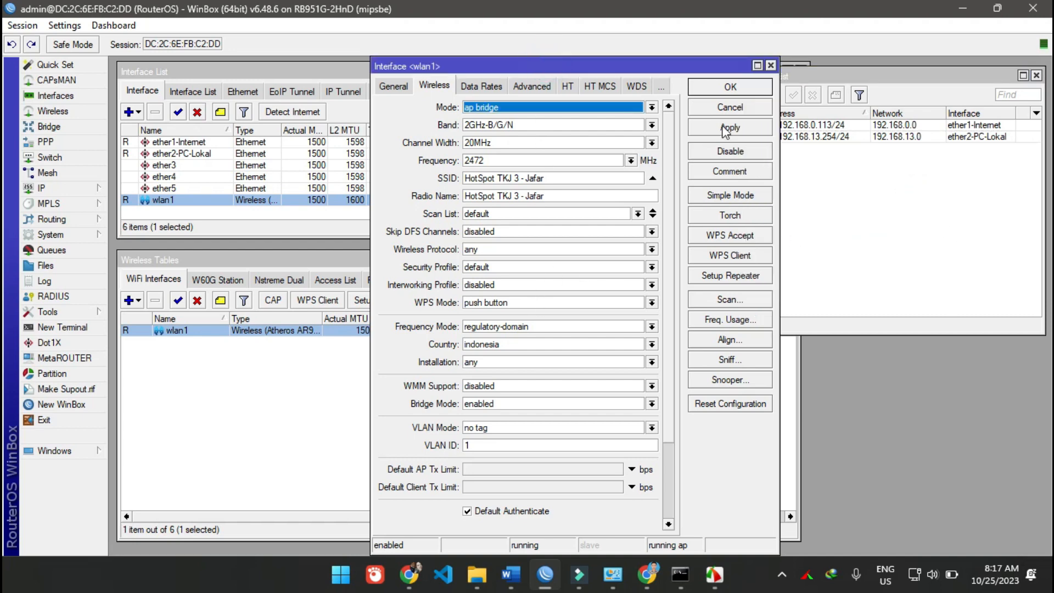
{"action": "left_click", "coordinate": [729, 128]}
{"action": "left_click", "coordinate": [730, 86]}
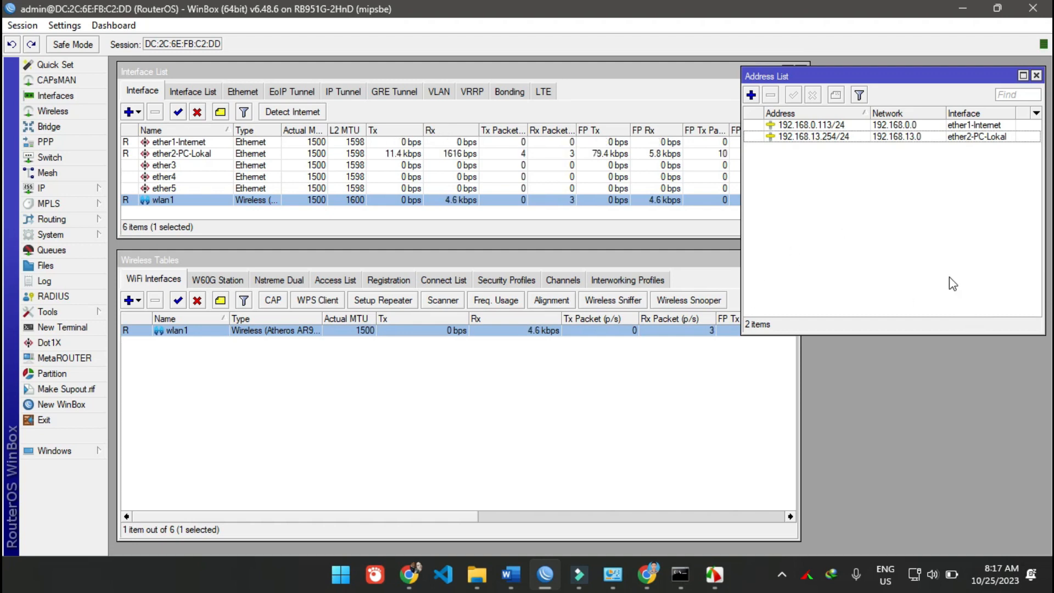
- Compare the interfaces ether1-Internet, ether2-PC-Lokal and wlan1 with the entries in the address list
{"action": "left_click", "coordinate": [558, 421]}
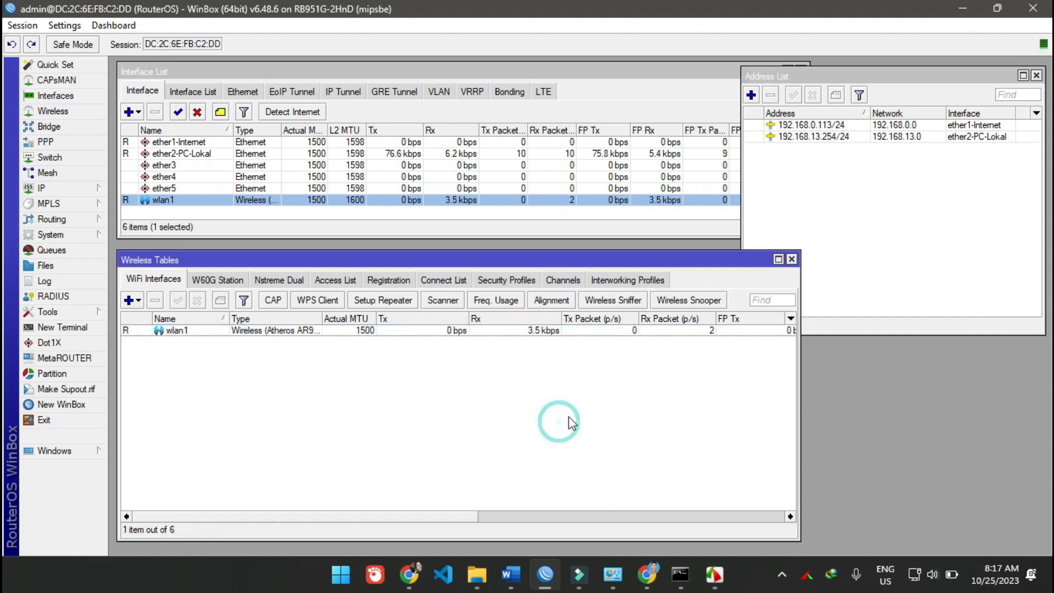
{"action": "left_click", "coordinate": [908, 183]}
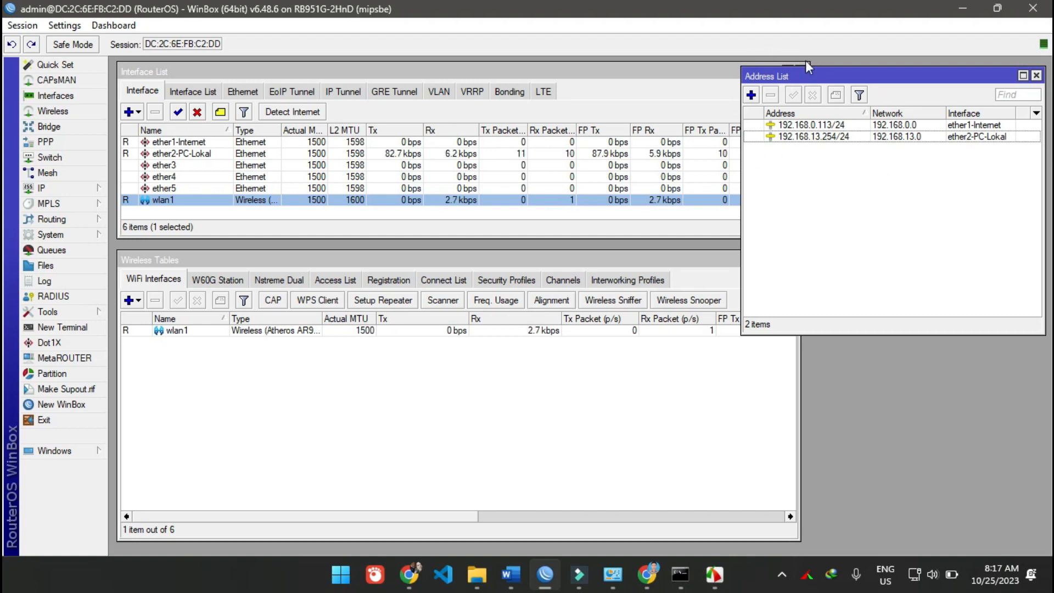
{"action": "left_click", "coordinate": [843, 203]}
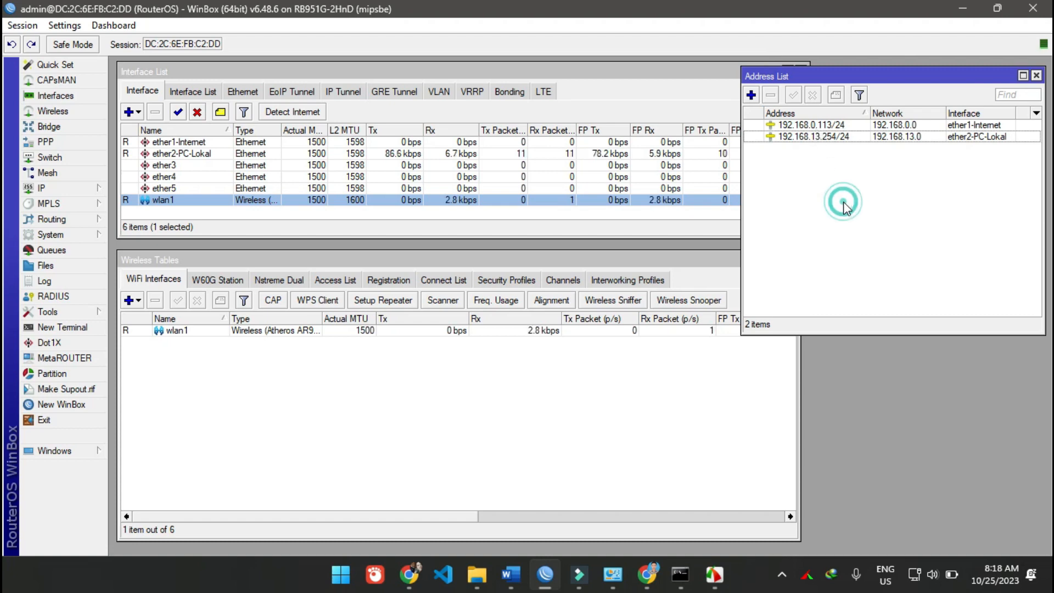
{"action": "left_click", "coordinate": [228, 141]}
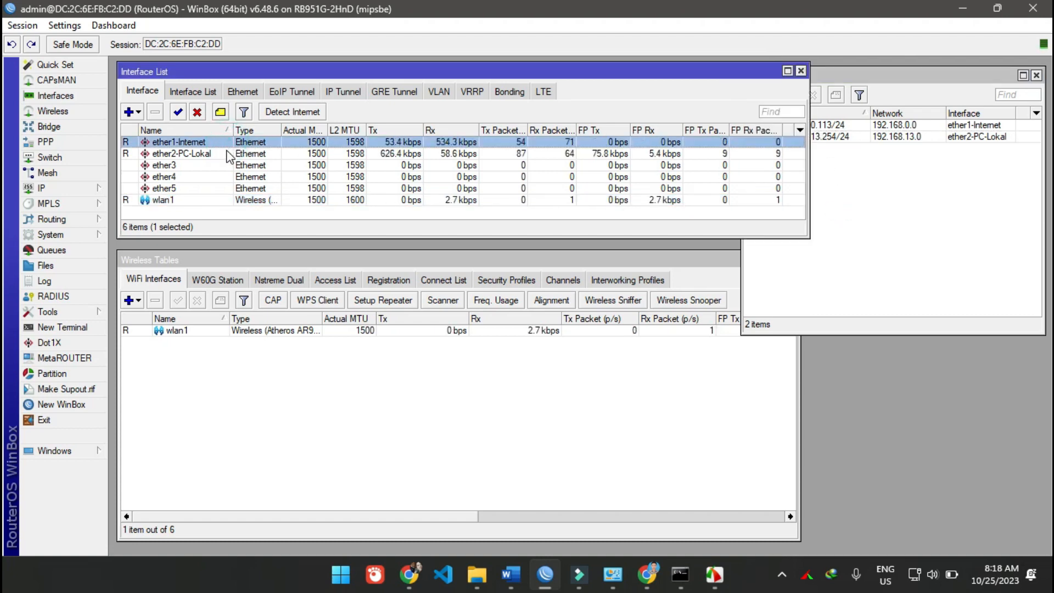
{"action": "left_click", "coordinate": [228, 153]}
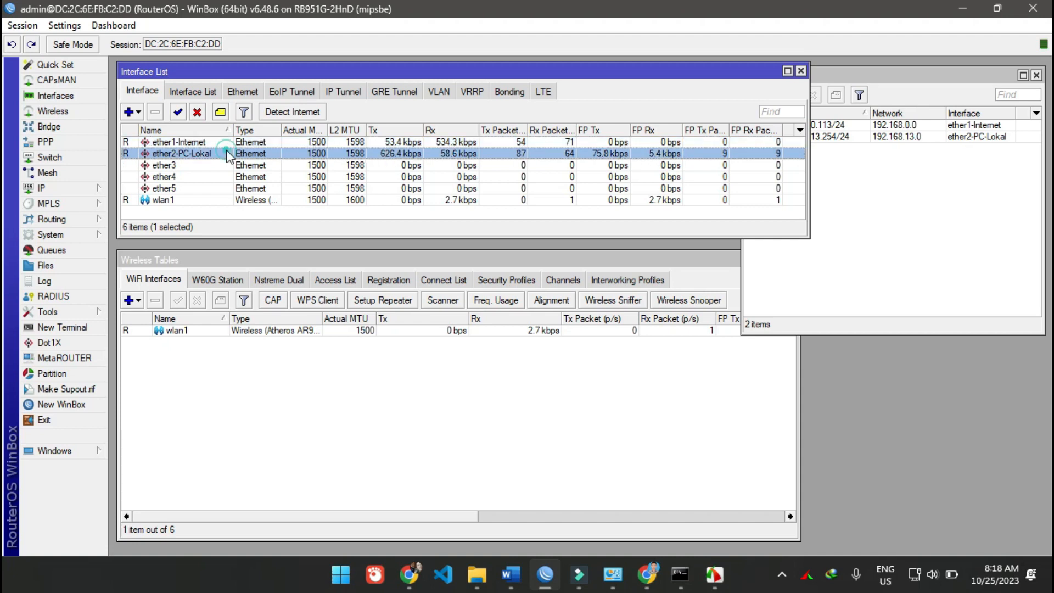
{"action": "left_click", "coordinate": [213, 199]}
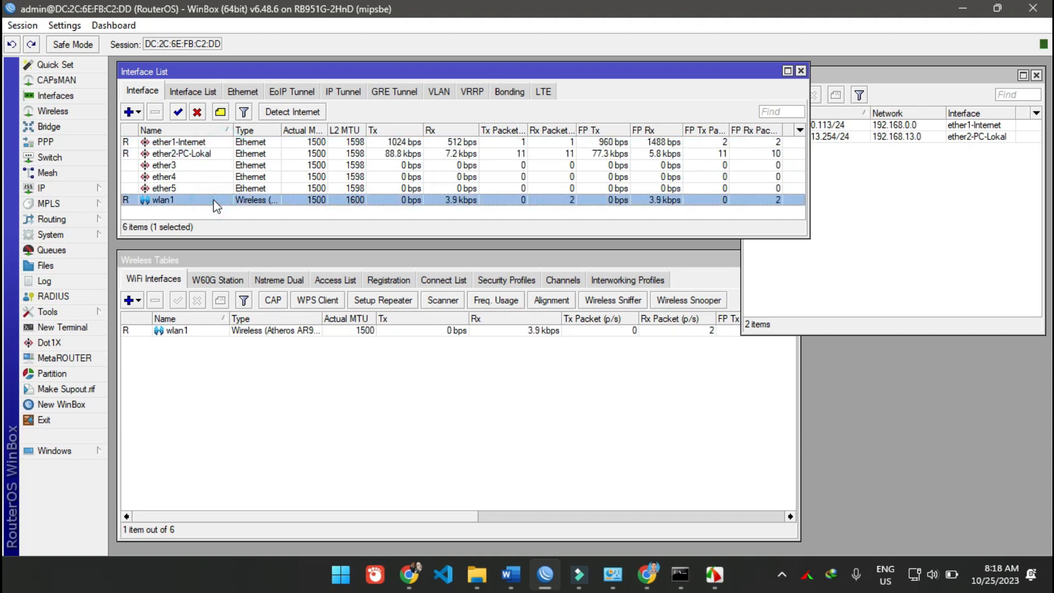
- Assign the IP address 10.10.13.254/24 to wlan1 and sort the address list by interface
{"action": "left_click", "coordinate": [942, 206]}
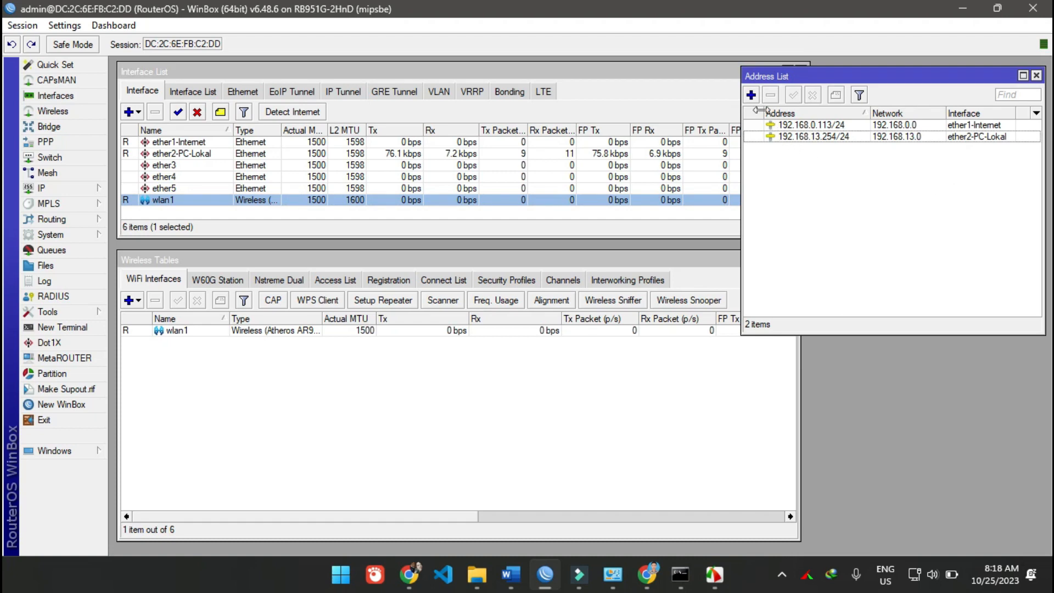
{"action": "left_click", "coordinate": [751, 96]}
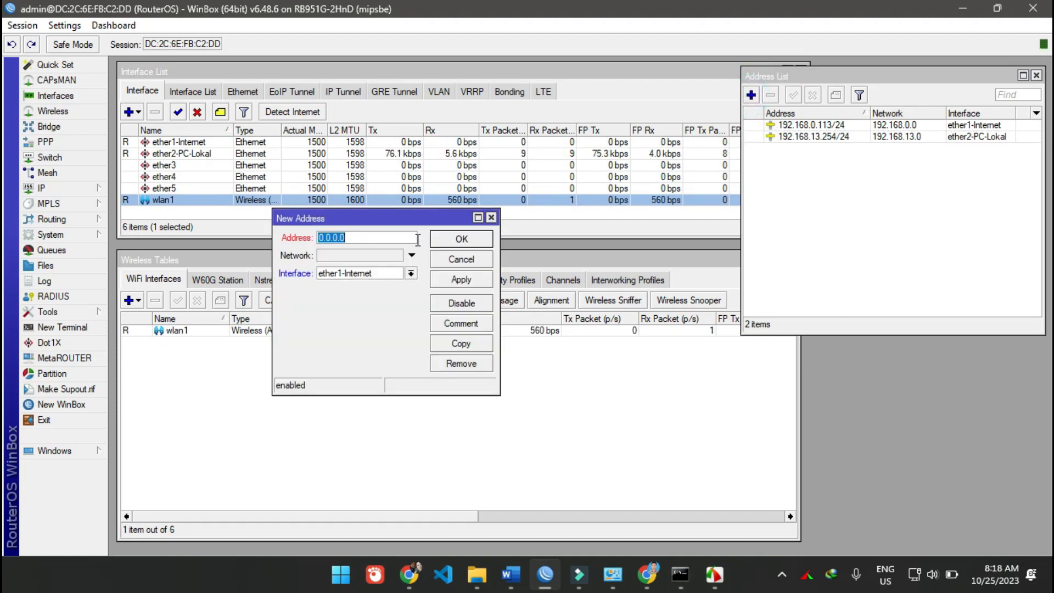
{"action": "type", "text": "10."}
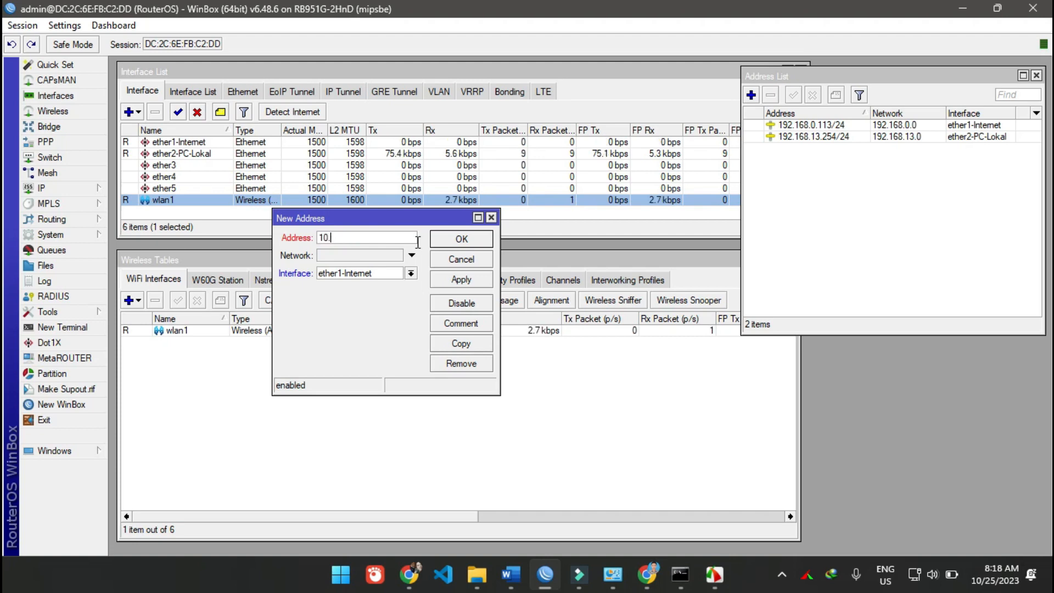
{"action": "type", "text": "10.13.254/"}
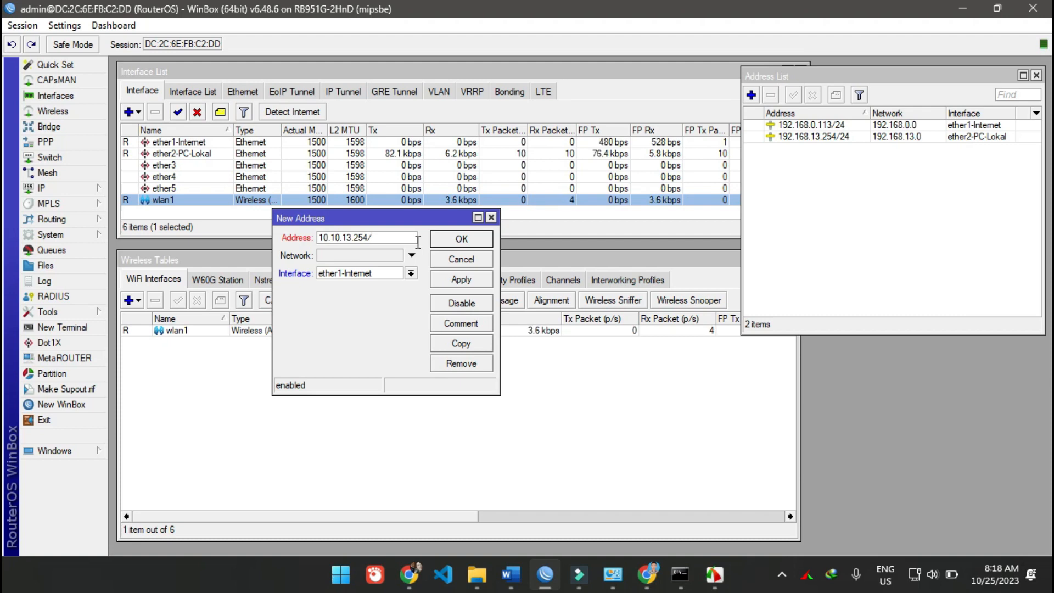
{"action": "type", "text": "24"}
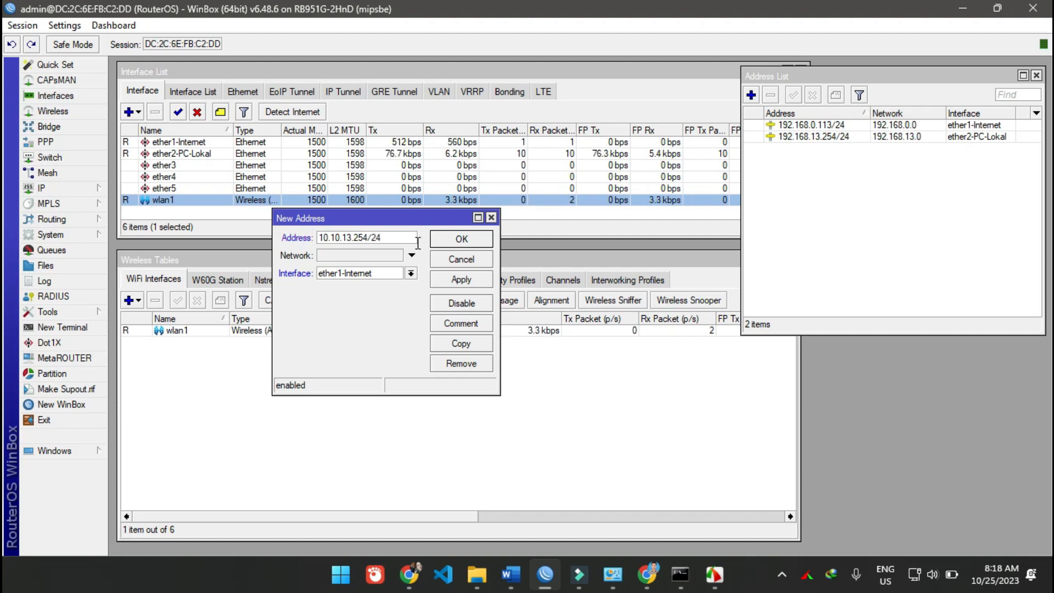
{"action": "left_click", "coordinate": [410, 273]}
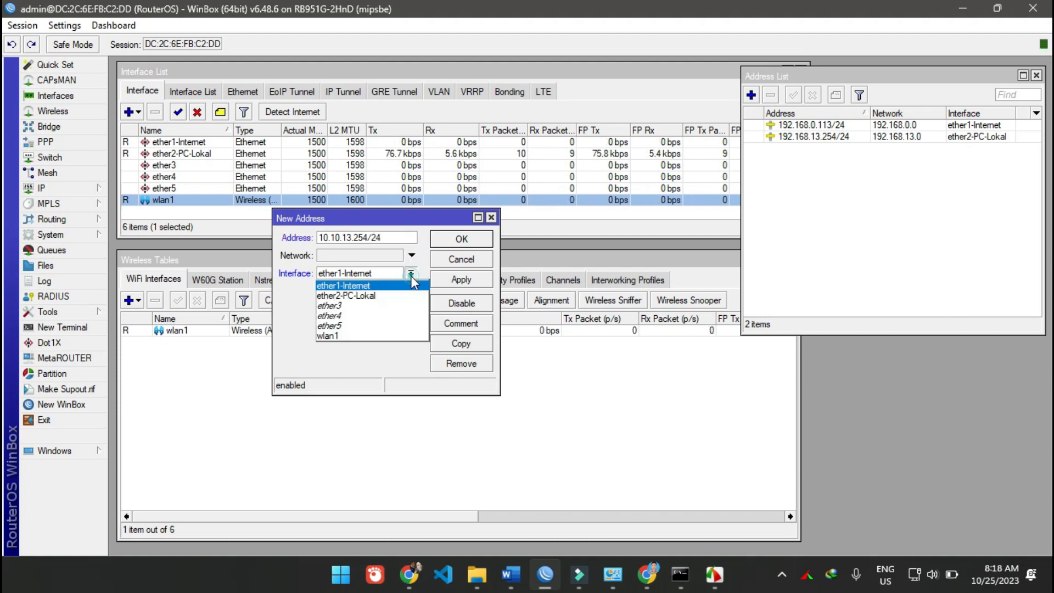
{"action": "left_click", "coordinate": [377, 336]}
{"action": "left_click", "coordinate": [461, 279]}
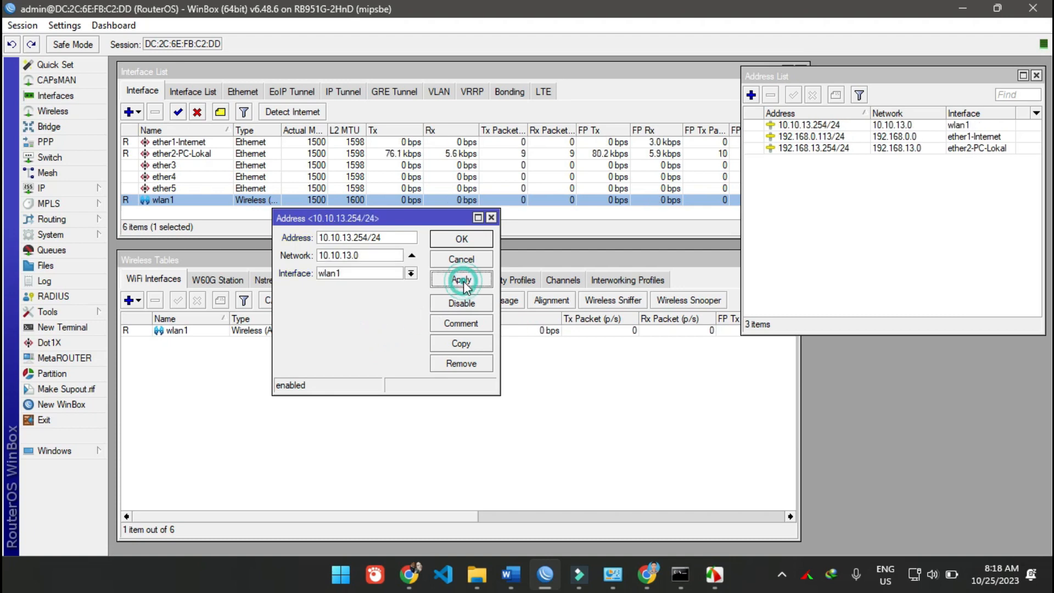
{"action": "left_click", "coordinate": [466, 240]}
{"action": "left_click", "coordinate": [983, 113]}
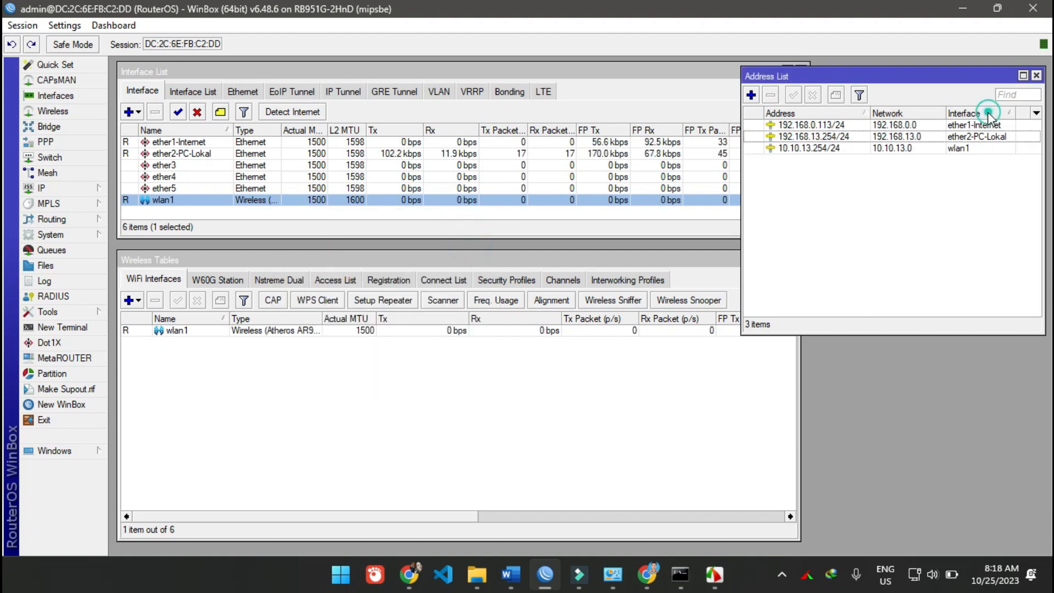
{"action": "left_click", "coordinate": [963, 148]}
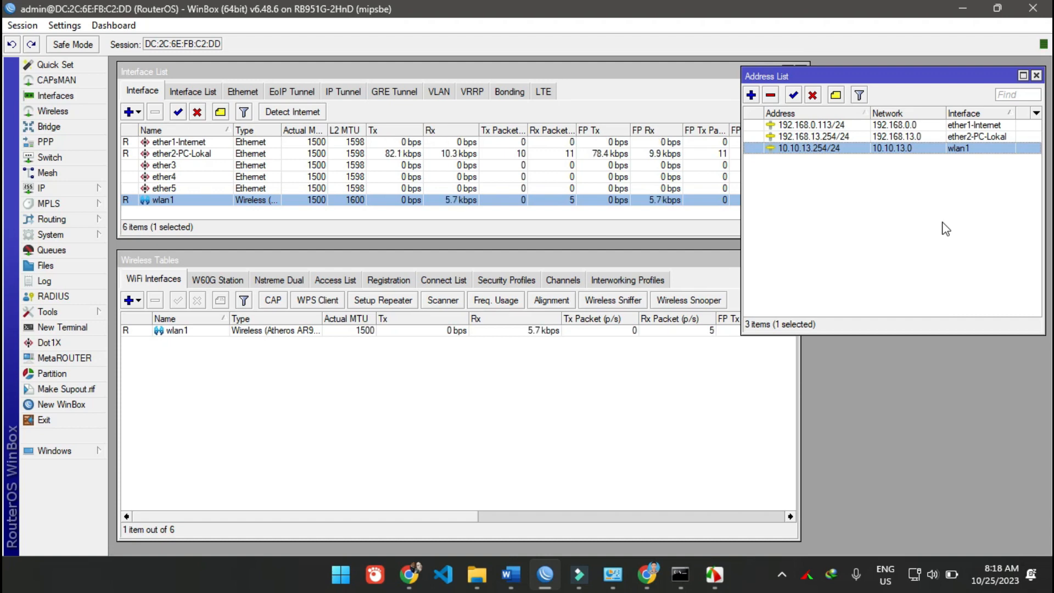
- Start a DHCP server setup on wlan1 with address space 10.10.13.0/24 and gateway 10.10.13.254
{"action": "left_click", "coordinate": [75, 193]}
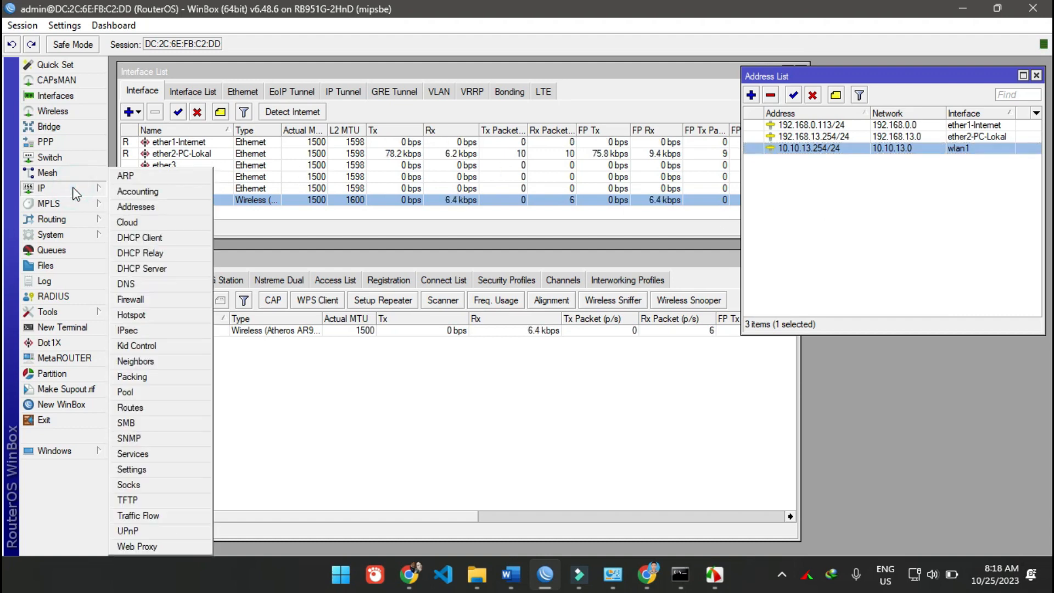
{"action": "left_click", "coordinate": [158, 270]}
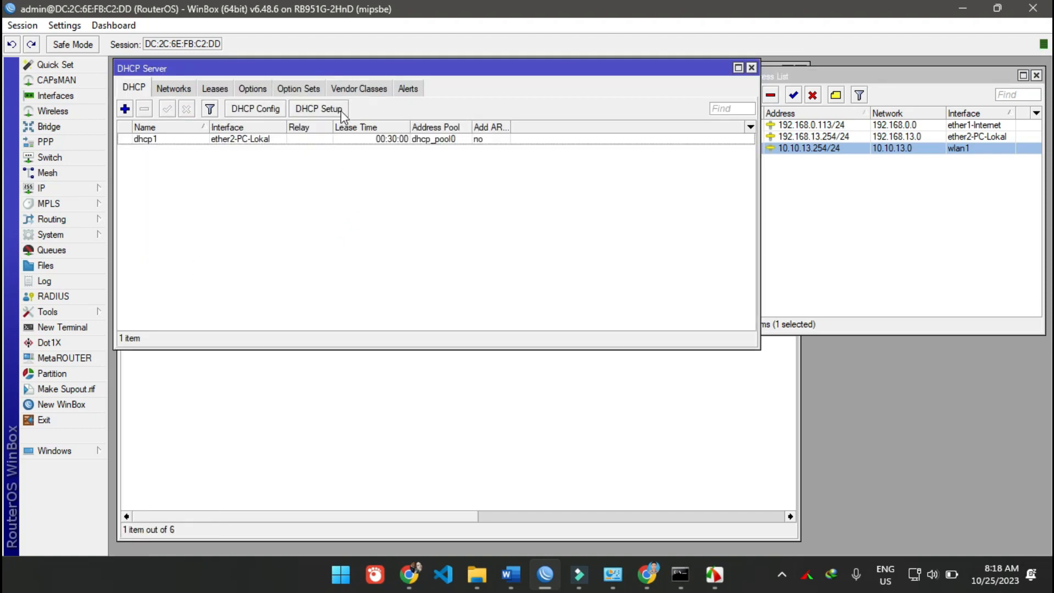
{"action": "left_click", "coordinate": [318, 108]}
{"action": "left_click", "coordinate": [623, 304]}
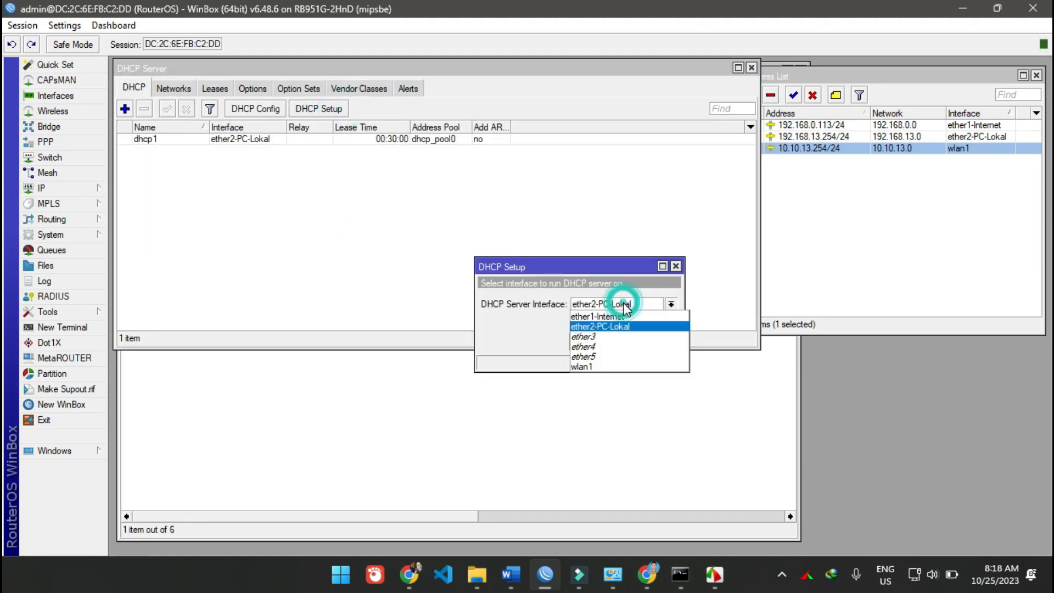
{"action": "left_click", "coordinate": [614, 367]}
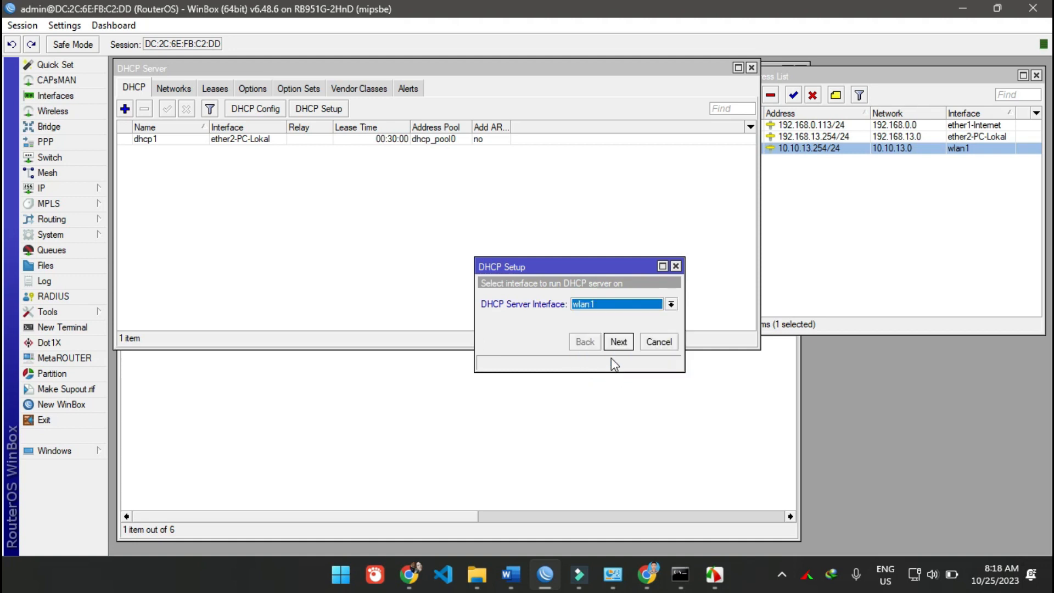
{"action": "left_click", "coordinate": [617, 342]}
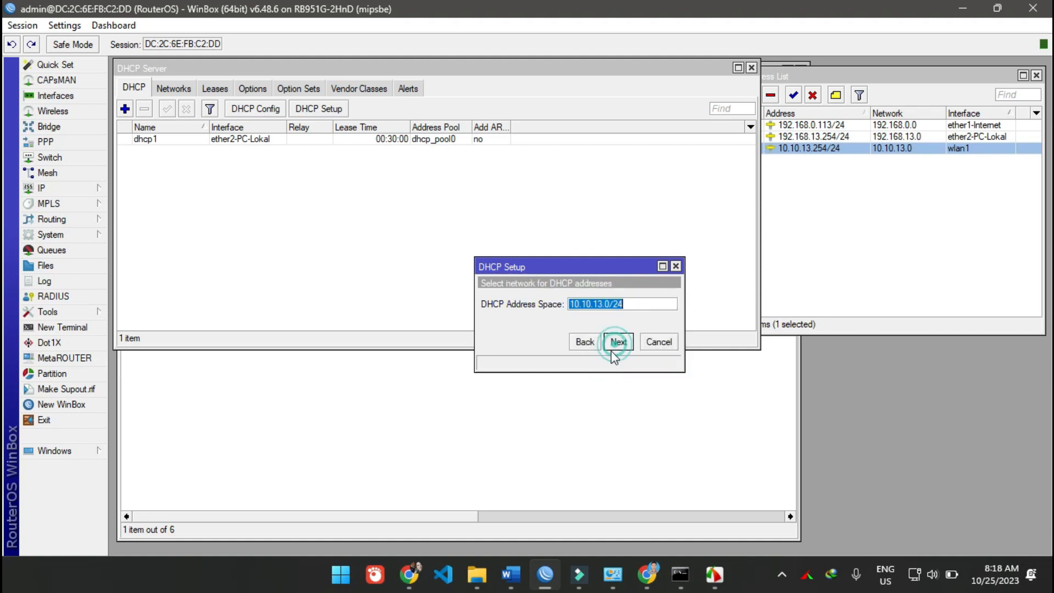
{"action": "left_click", "coordinate": [617, 343]}
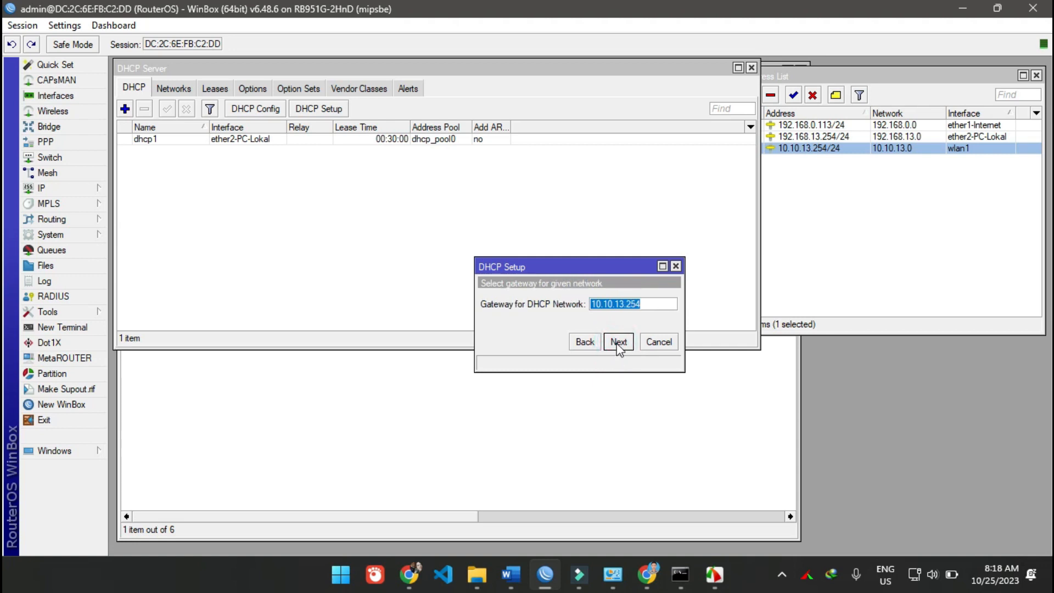
{"action": "left_click", "coordinate": [617, 341]}
- Edit the end address of the DHCP pool and finish the setup with DNS servers 8.8.8.8 and 8.8.4.4 and lease time 00:30:00
{"action": "left_click", "coordinate": [607, 305]}
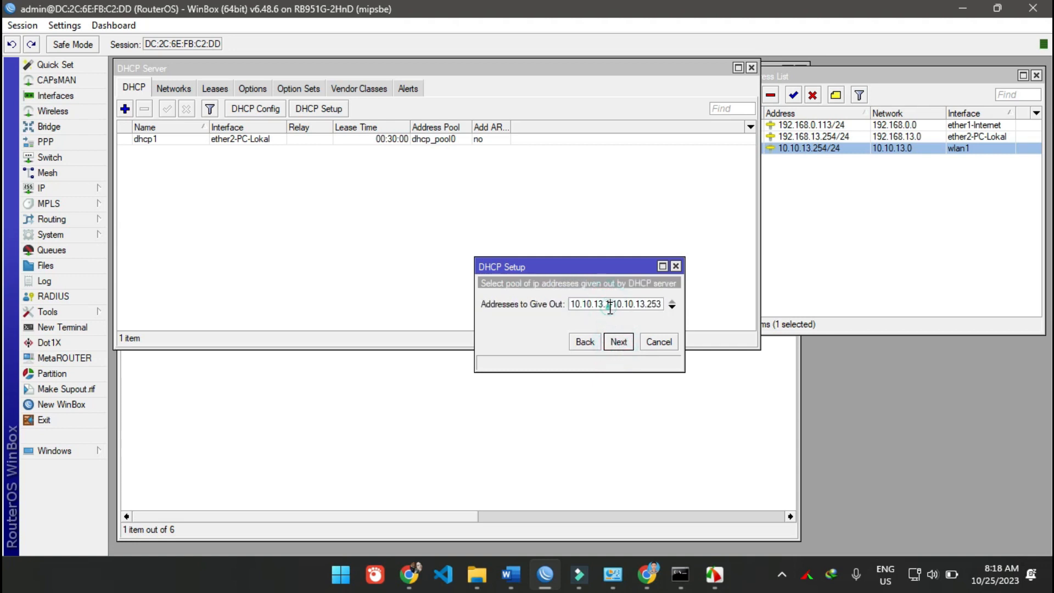
{"action": "left_click", "coordinate": [649, 305]}
{"action": "left_click_drag", "start_coordinate": [649, 306], "coordinate": [662, 309]}
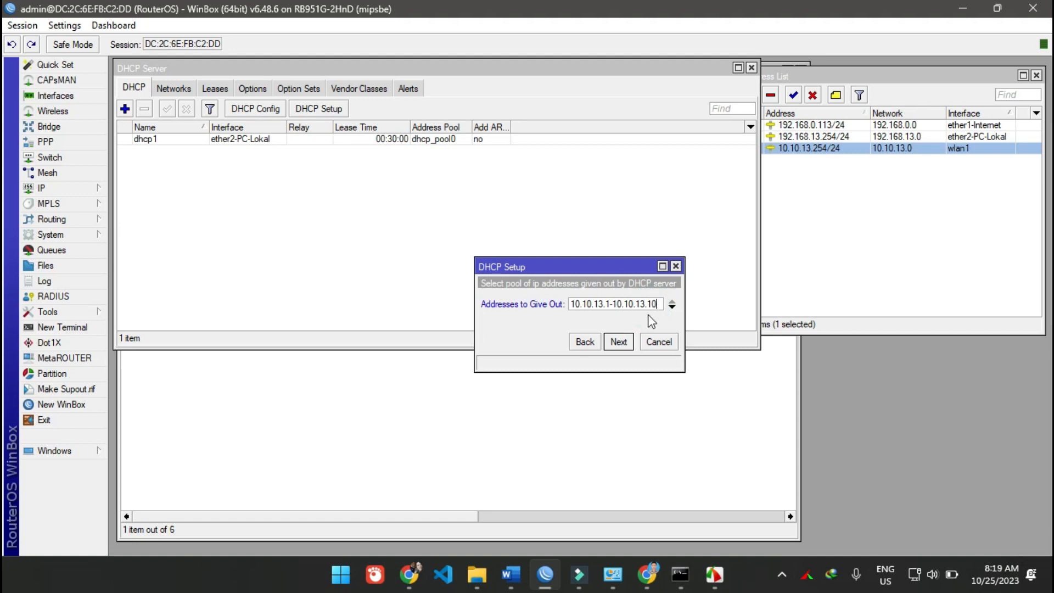
{"action": "left_click", "coordinate": [623, 343]}
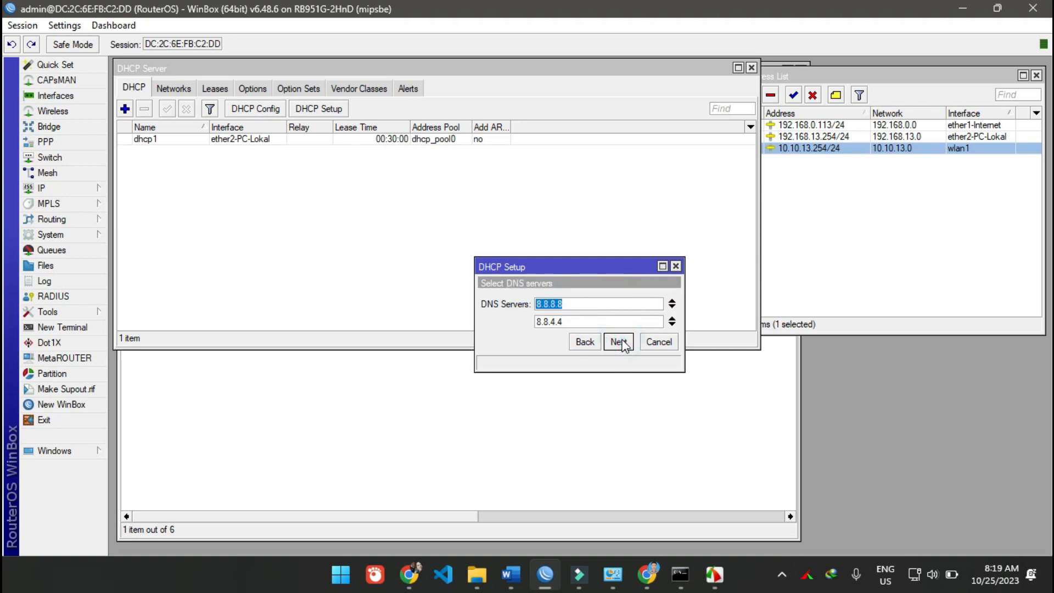
{"action": "left_click", "coordinate": [618, 342]}
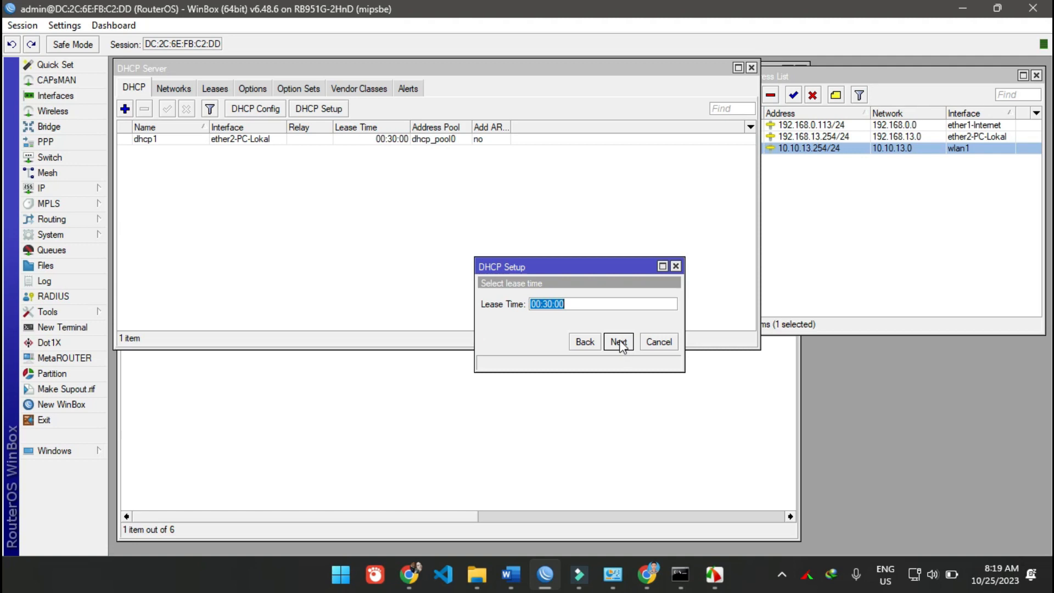
{"action": "left_click", "coordinate": [618, 341]}
- Minimize the FastStone Editor window and return to the DHCP server list in WinBox
{"action": "left_click", "coordinate": [576, 298]}
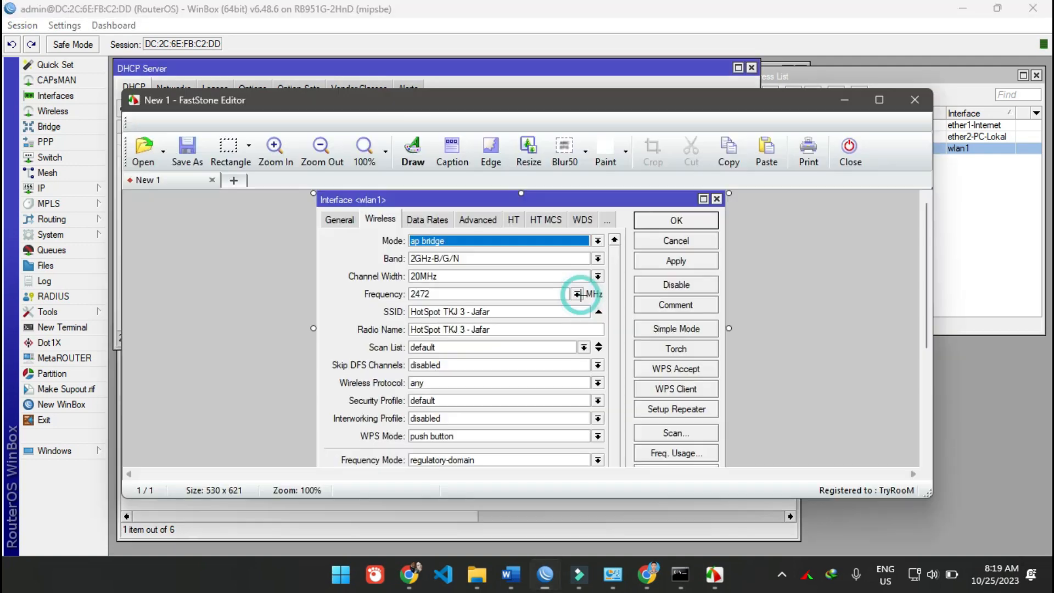
{"action": "left_click", "coordinate": [759, 101]}
{"action": "left_click_drag", "start_coordinate": [759, 101], "coordinate": [834, 117]}
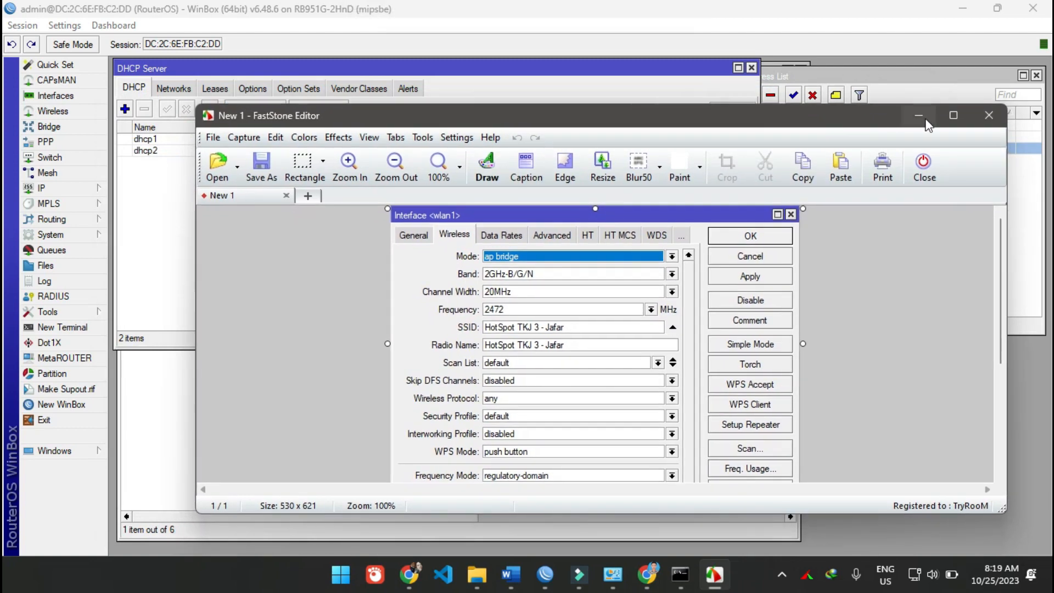
{"action": "left_click", "coordinate": [922, 115]}
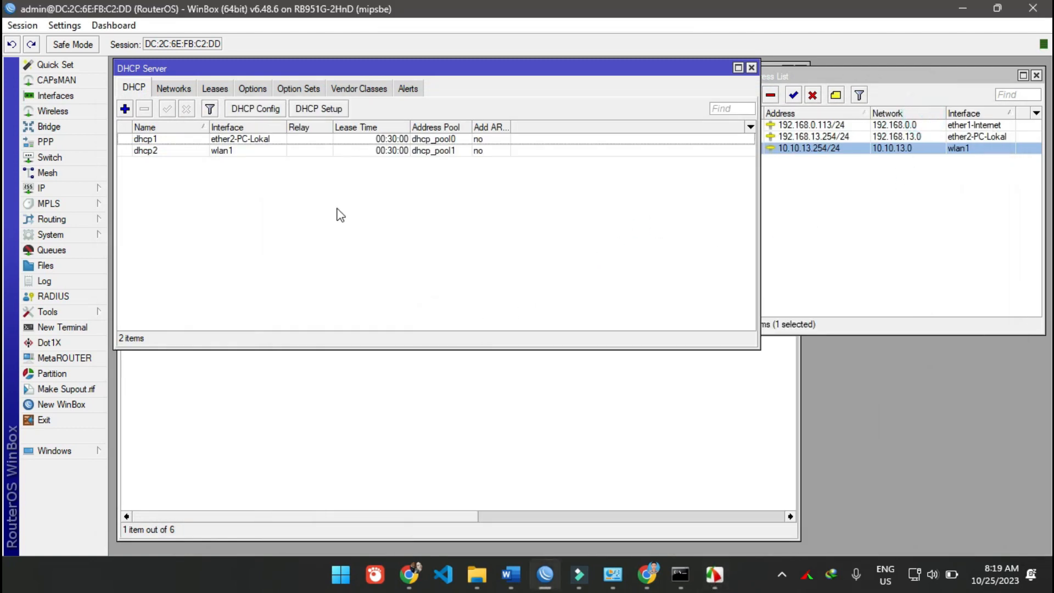
- Review the DHCP leases with their full active host names and status, and close the DHCP server window
{"action": "left_click", "coordinate": [214, 89]}
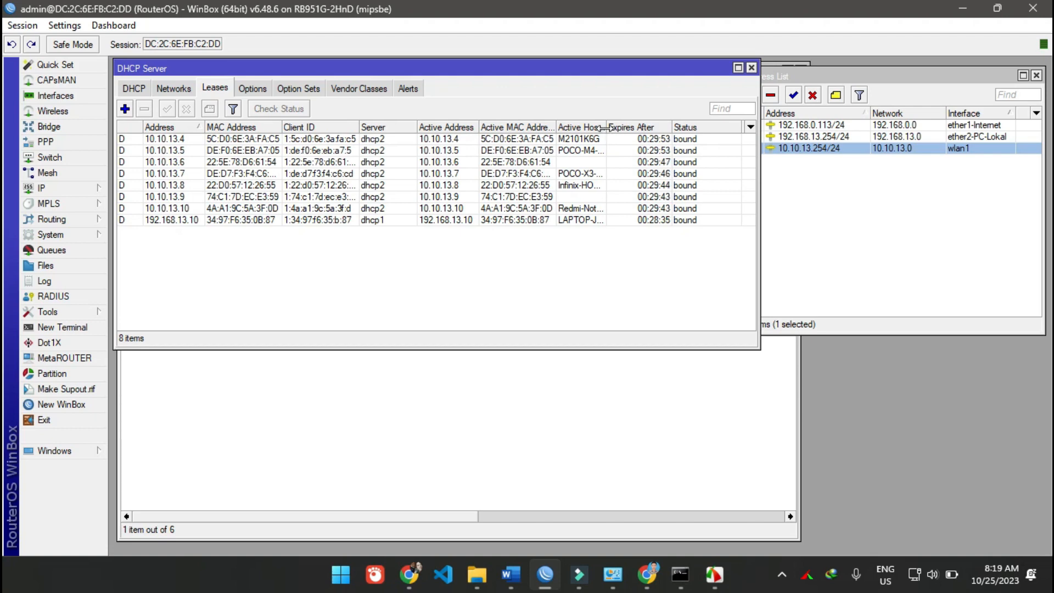
{"action": "left_click_drag", "start_coordinate": [606, 127], "coordinate": [664, 128]}
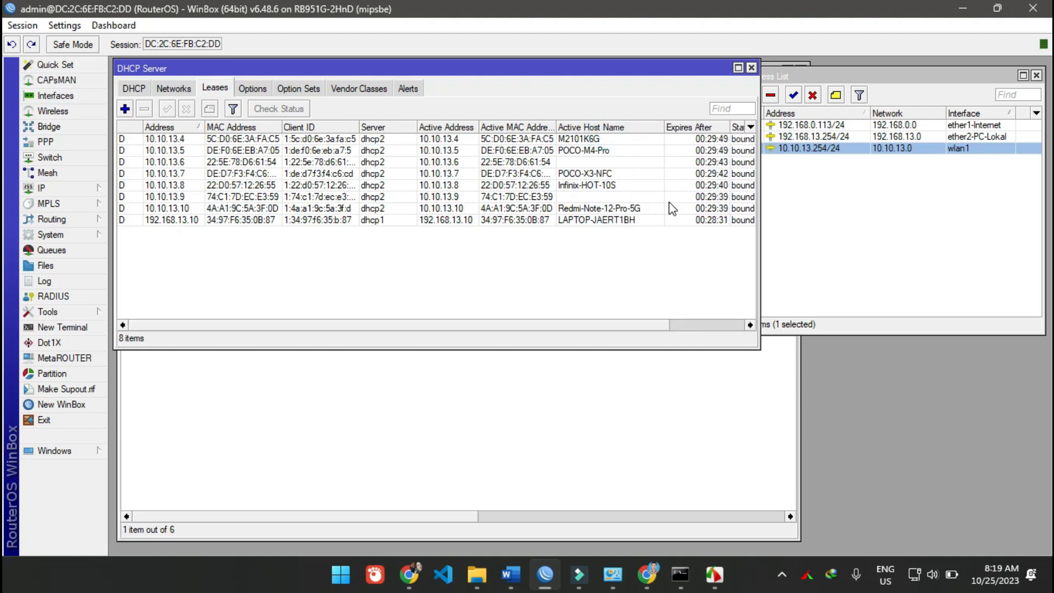
{"action": "left_click_drag", "start_coordinate": [759, 248], "coordinate": [815, 256]}
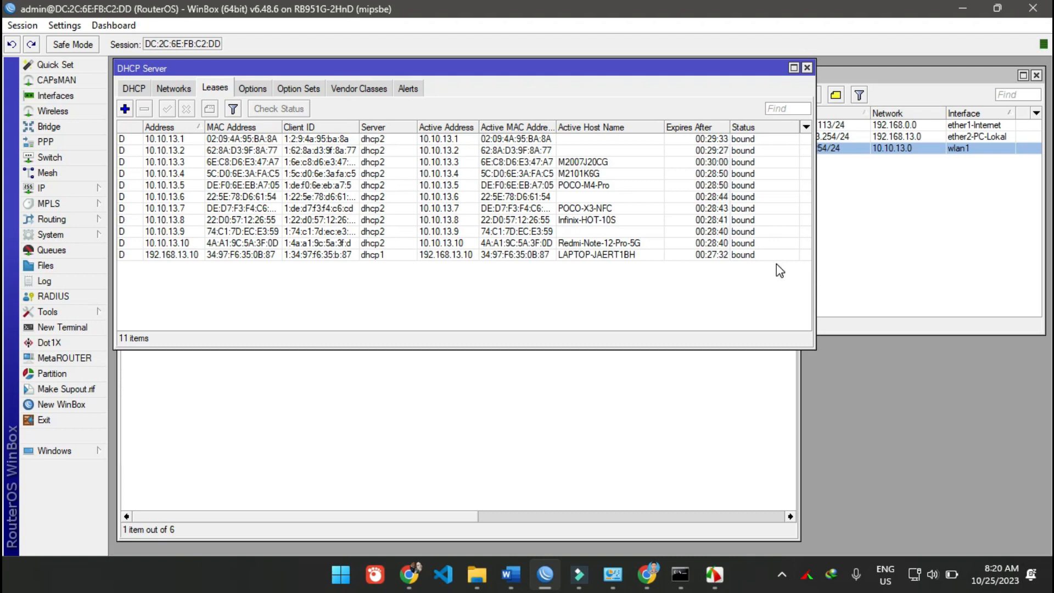
{"action": "left_click", "coordinate": [765, 264]}
{"action": "left_click", "coordinate": [641, 454]}
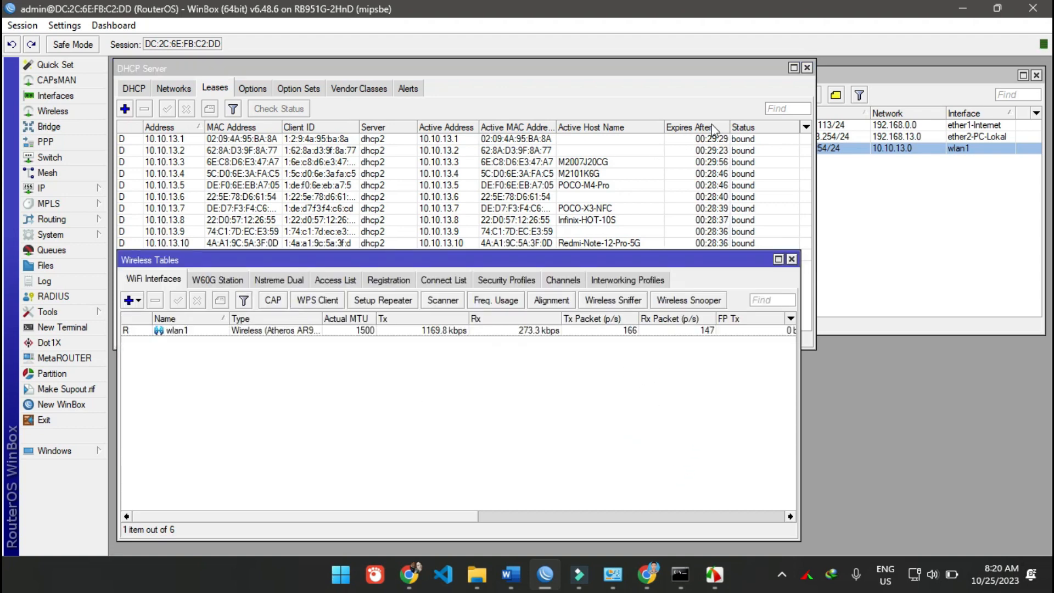
{"action": "left_click", "coordinate": [806, 67]}
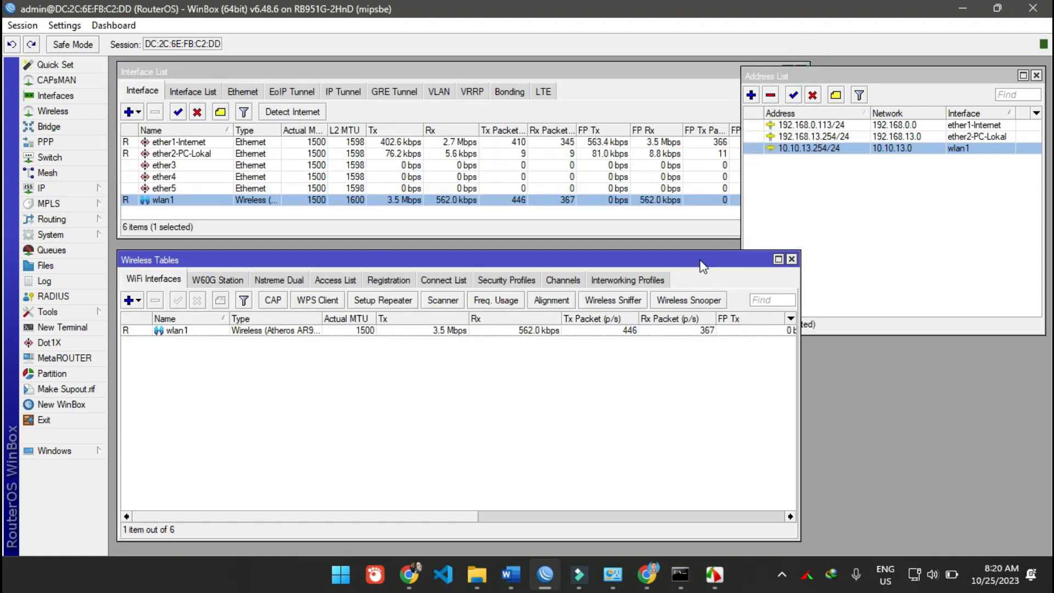
- Start a new wireless security profile and name it Password WiFi
{"action": "left_click_drag", "start_coordinate": [702, 267], "coordinate": [714, 212]}
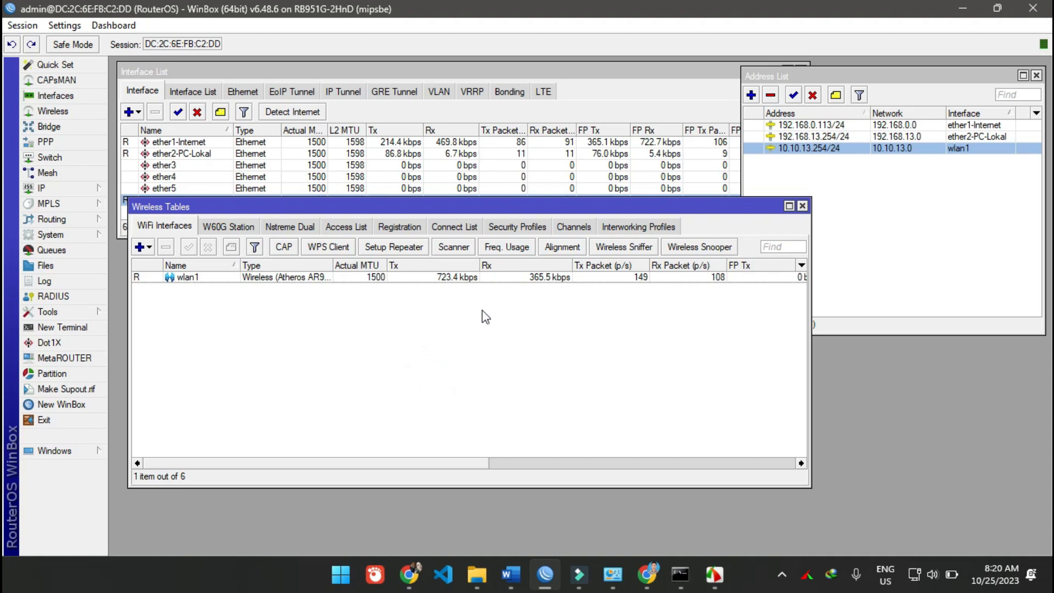
{"action": "left_click", "coordinate": [497, 226]}
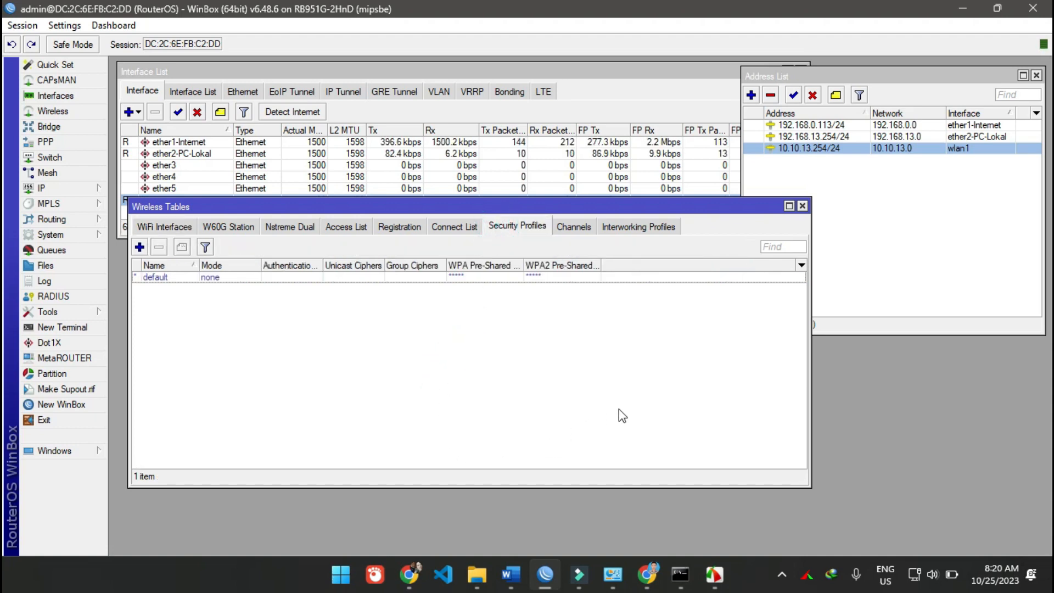
{"action": "left_click", "coordinate": [140, 247]}
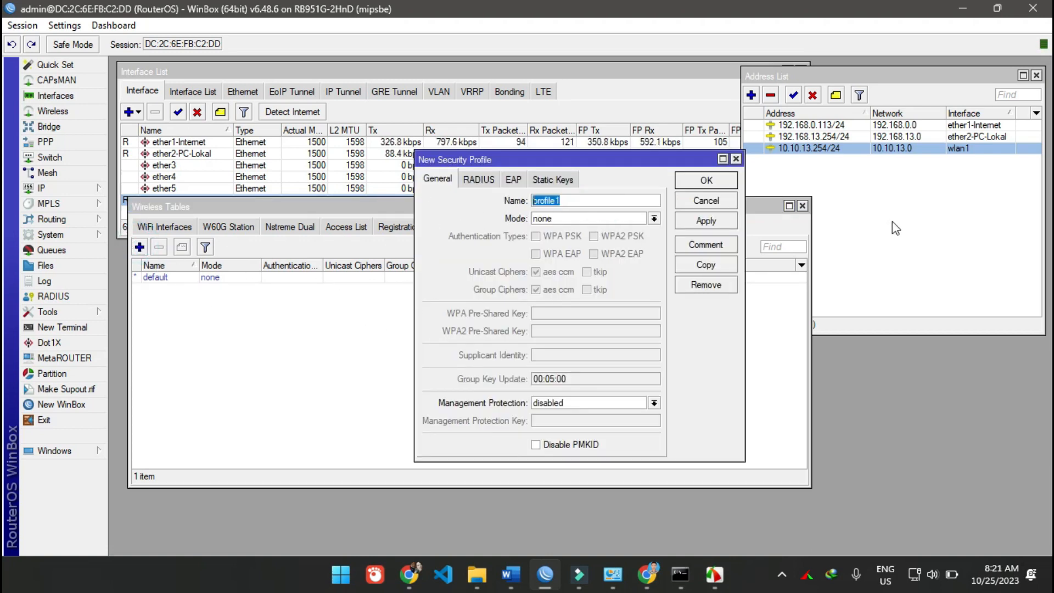
{"action": "type", "text": "Passwor"}
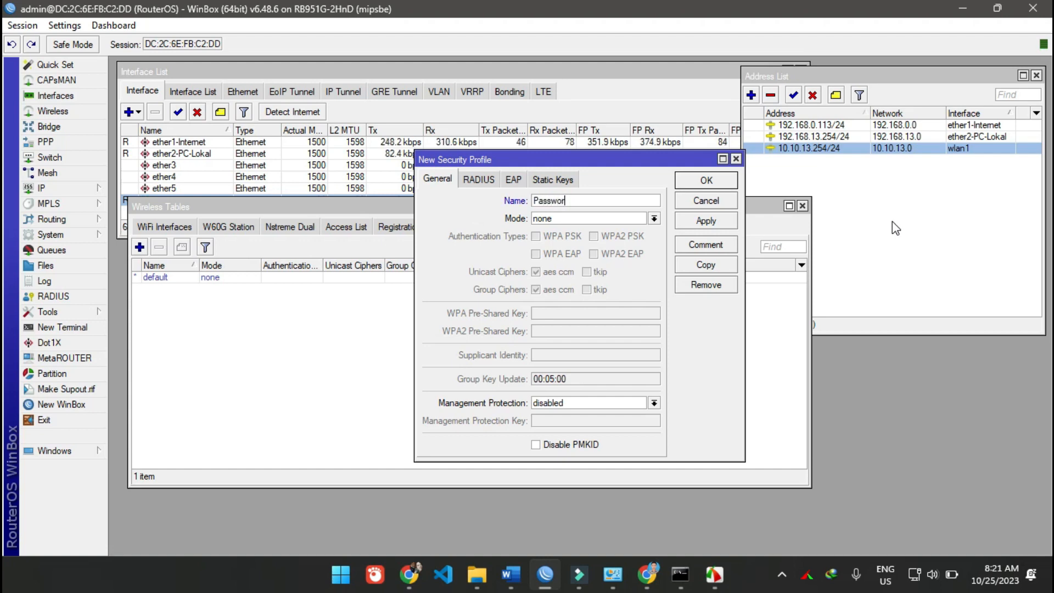
{"action": "type", "text": "d W"}
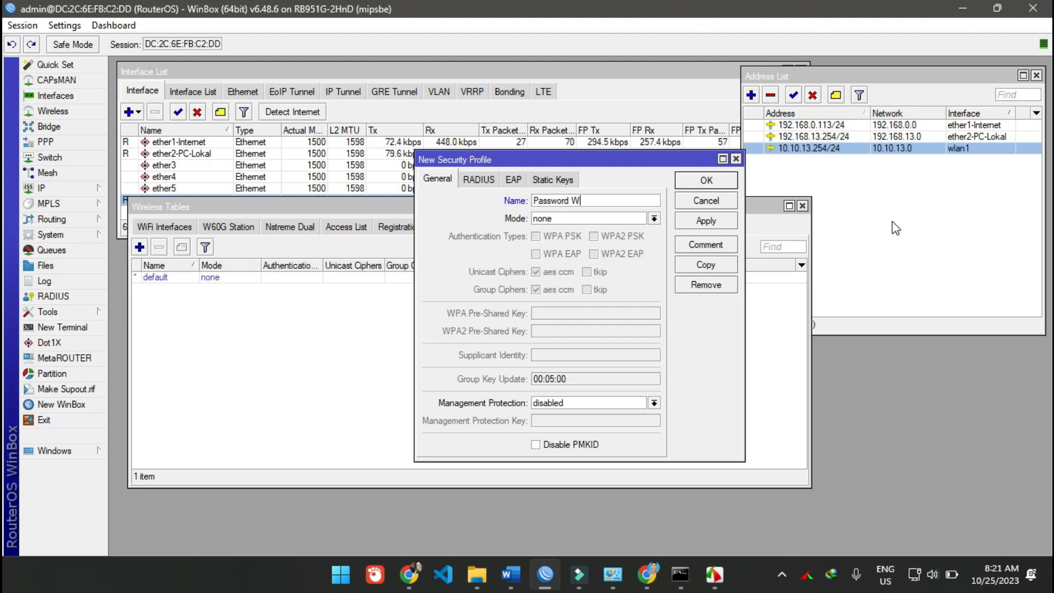
{"action": "type", "text": "iFi"}
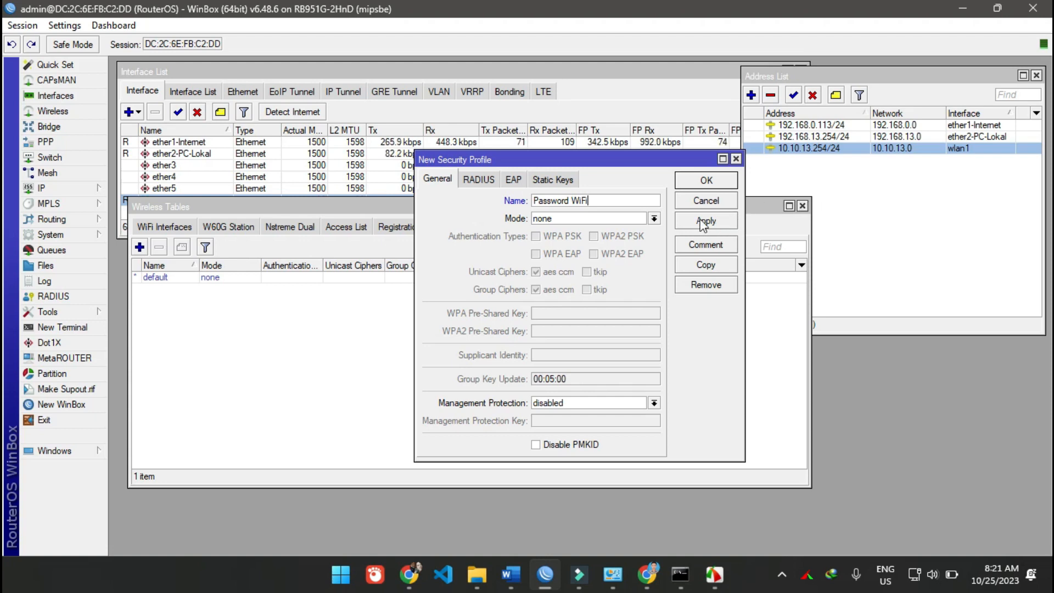
{"action": "left_click", "coordinate": [654, 218]}
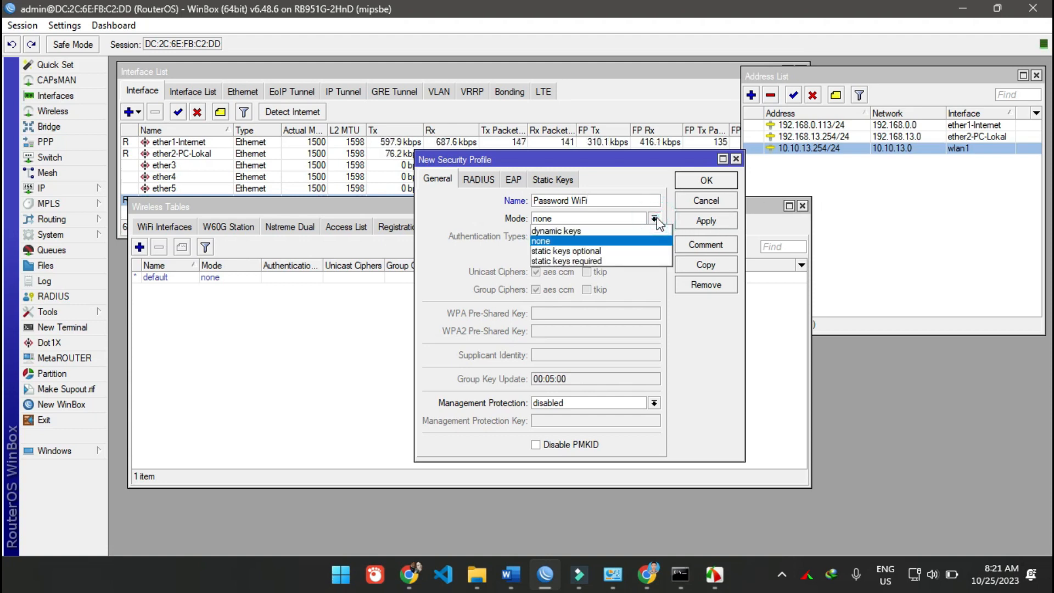
{"action": "left_click", "coordinate": [634, 258]}
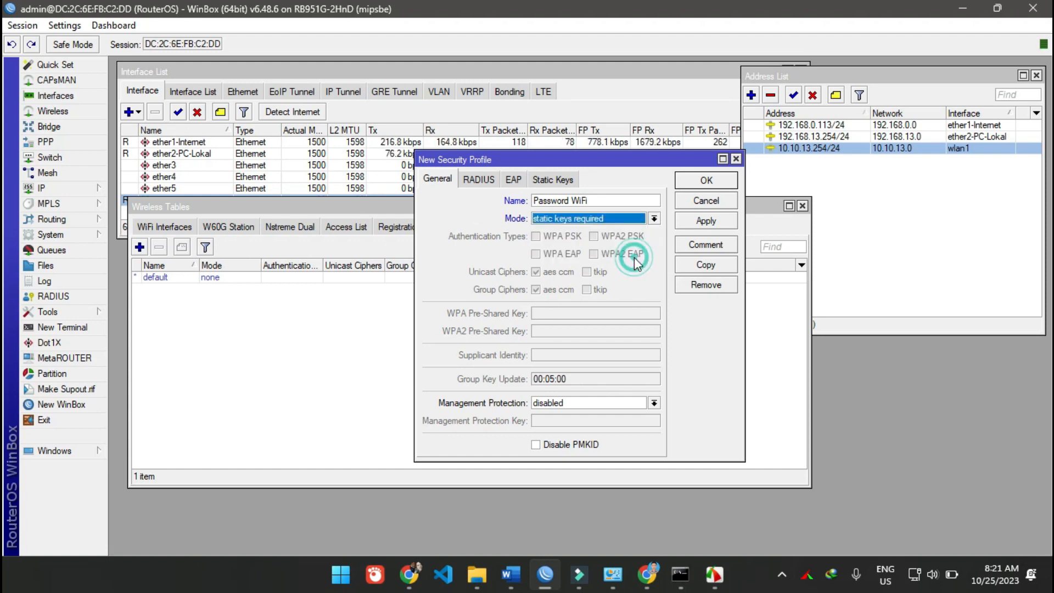
{"action": "left_click", "coordinate": [652, 218]}
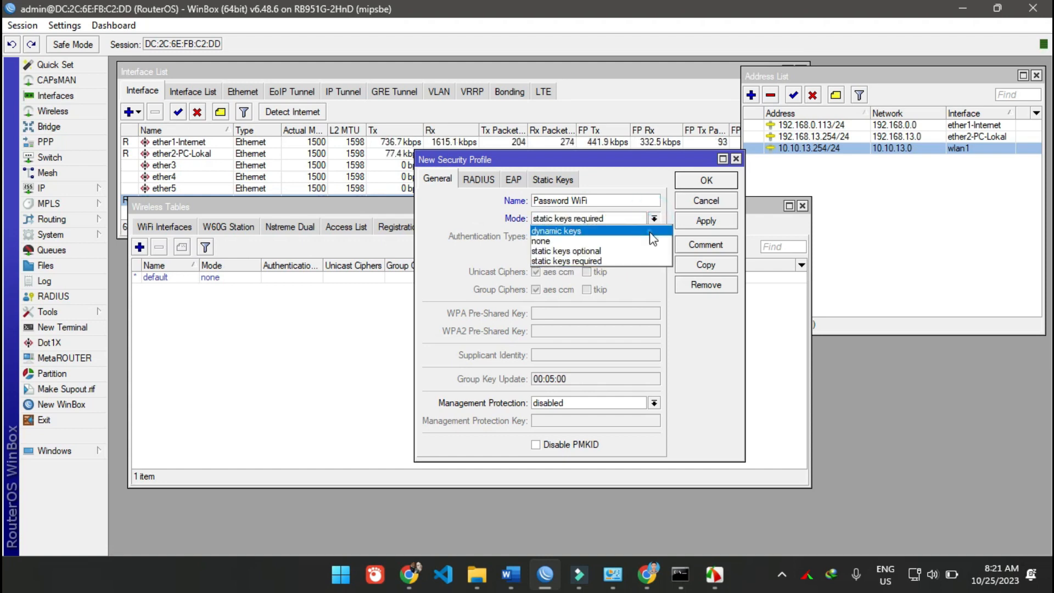
{"action": "left_click", "coordinate": [656, 227]}
{"action": "left_click", "coordinate": [655, 219]}
{"action": "left_click", "coordinate": [642, 250]}
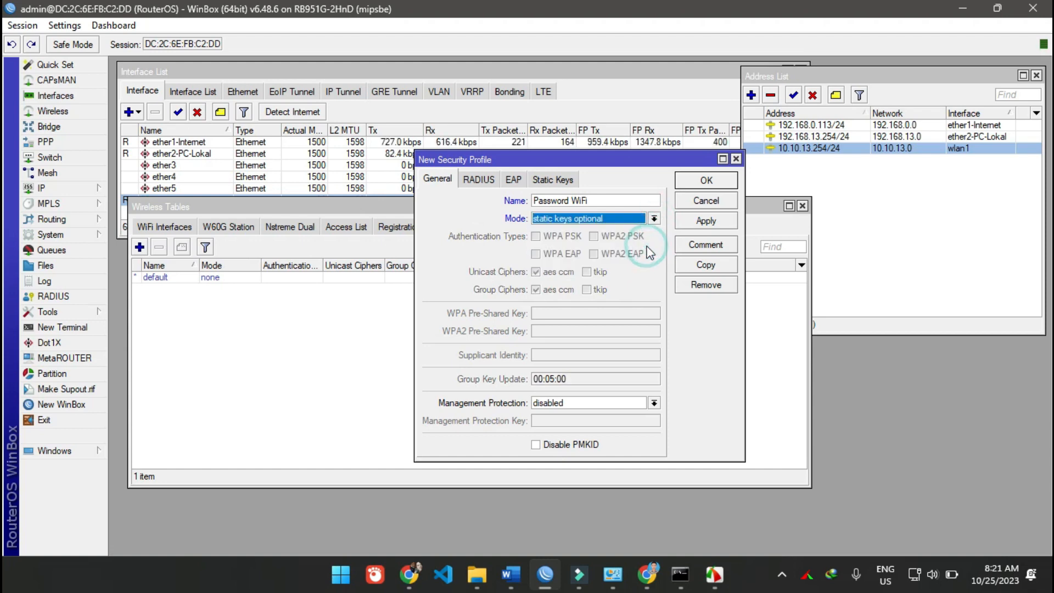
- Set the security profile's mode to dynamic keys and allow only WPA2 PSK as its authentication type
{"action": "left_click", "coordinate": [654, 219]}
{"action": "left_click", "coordinate": [651, 227]}
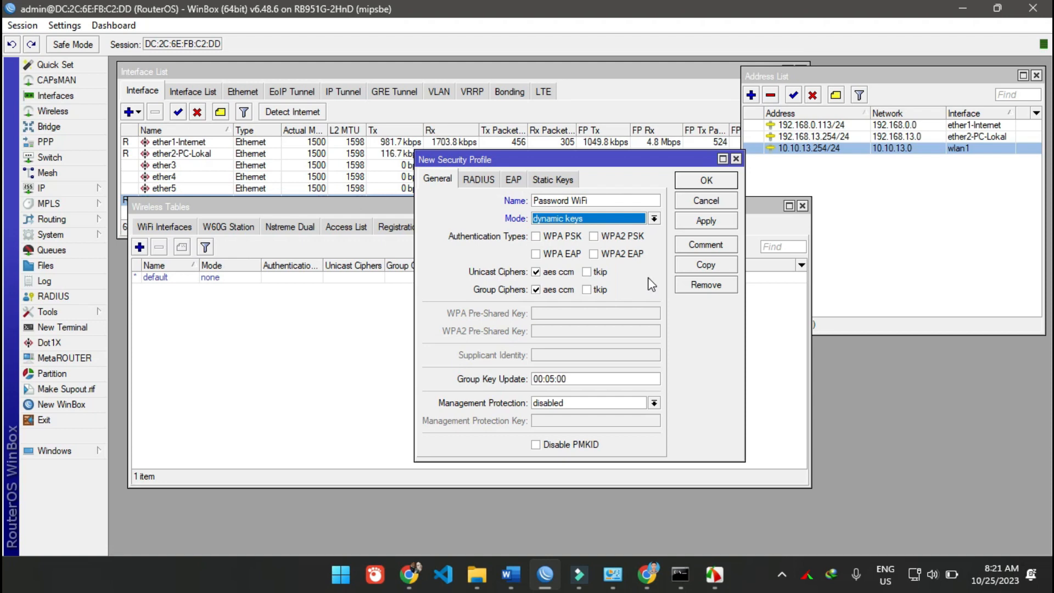
{"action": "left_click", "coordinate": [564, 236]}
{"action": "left_click", "coordinate": [631, 237]}
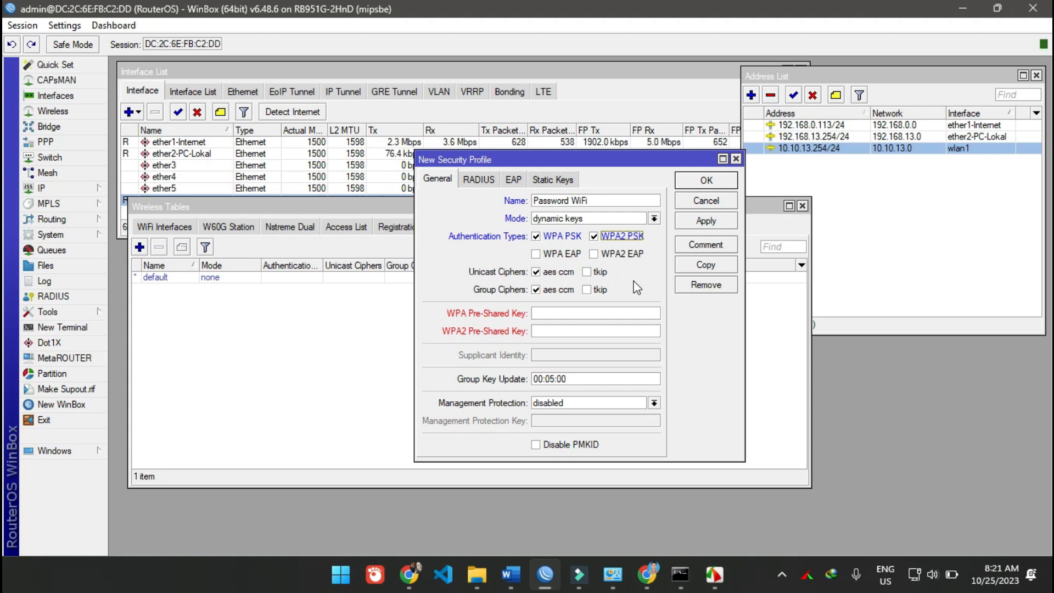
{"action": "left_click", "coordinate": [573, 237]}
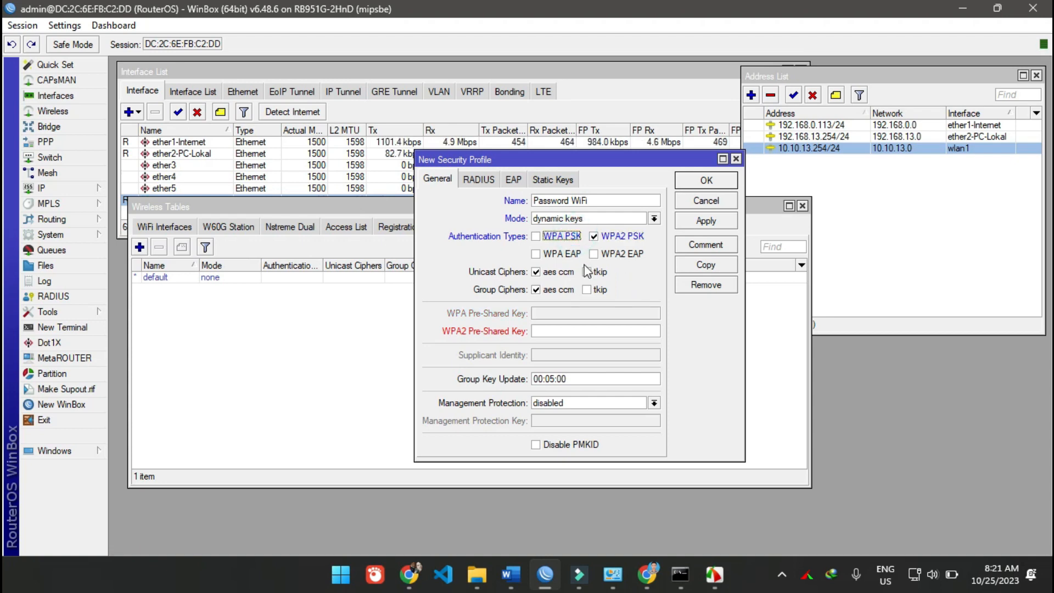
- Enter the WPA2 pre-shared key for the Password WiFi security profile and save the profile
{"action": "left_click", "coordinate": [614, 329]}
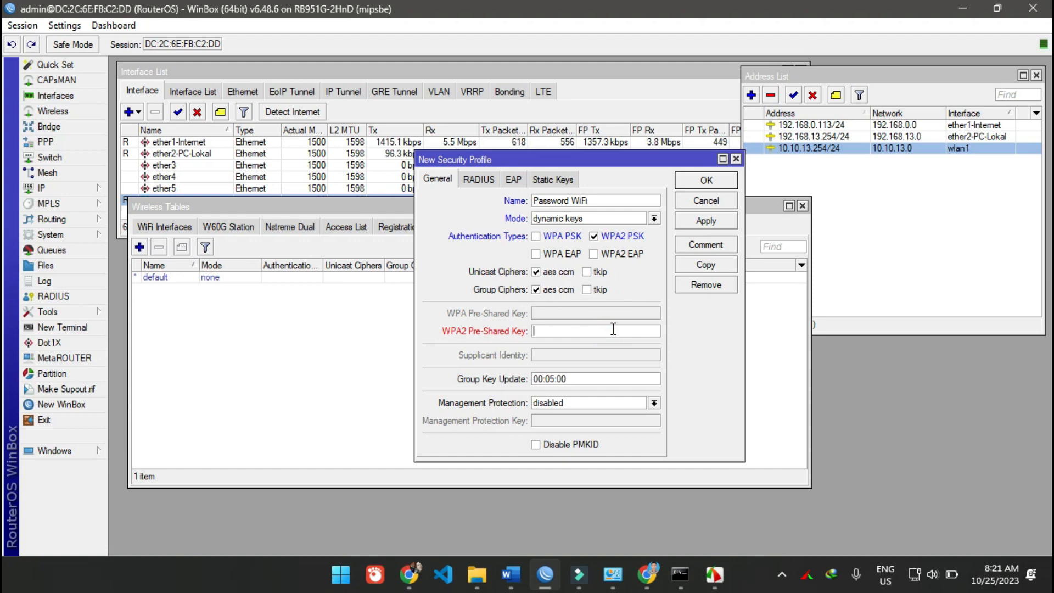
{"action": "type", "text": "***"}
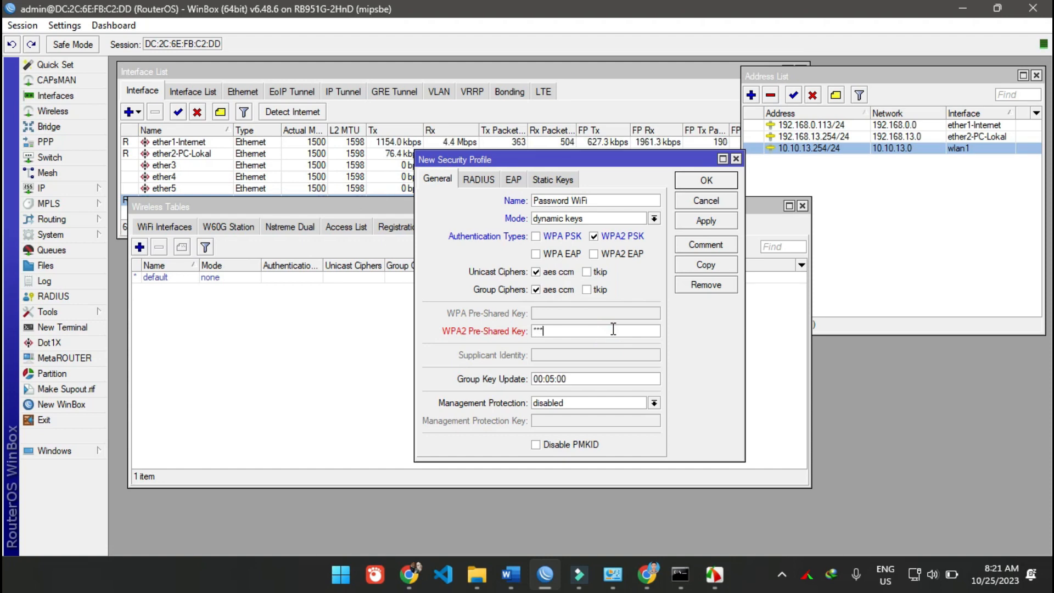
{"action": "type", "text": "****"}
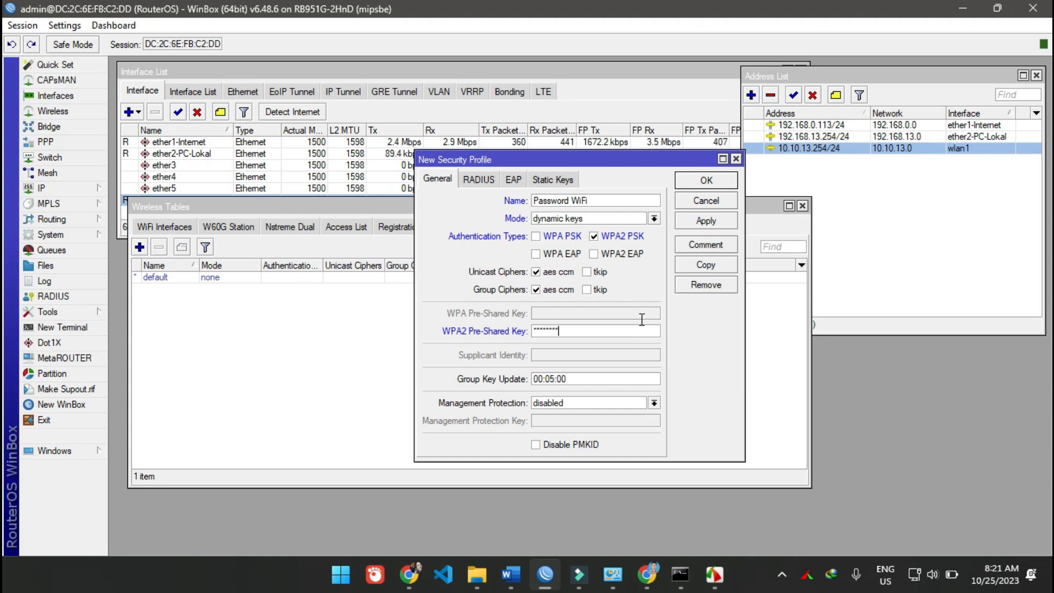
{"action": "left_click", "coordinate": [716, 223]}
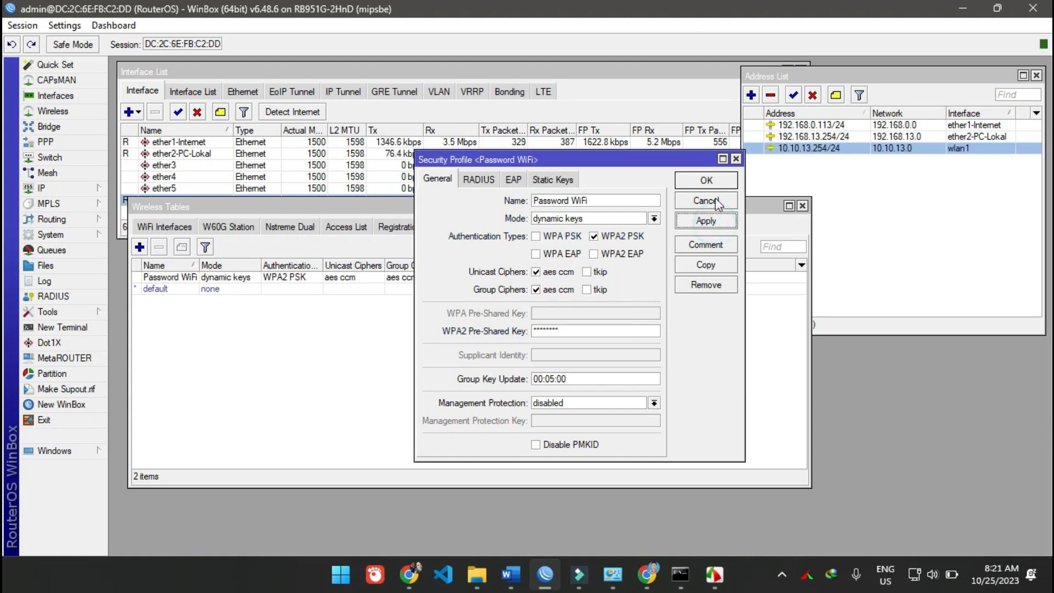
{"action": "left_click", "coordinate": [706, 180]}
- Assign the Password WiFi security profile to the wlan1 wireless interface and save the interface settings
{"action": "left_click", "coordinate": [213, 387]}
{"action": "left_click", "coordinate": [185, 278]}
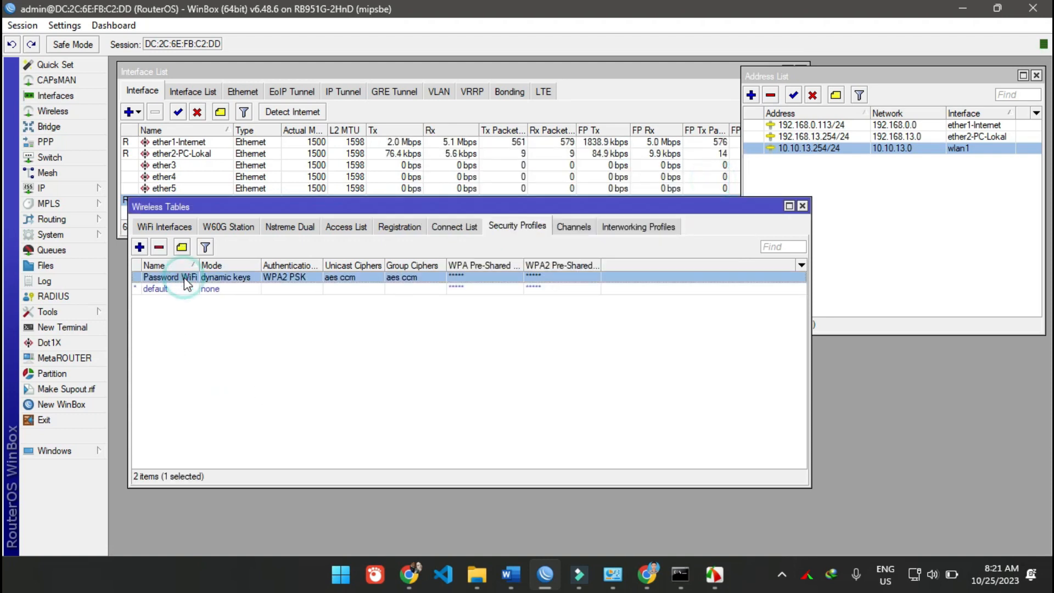
{"action": "left_click", "coordinate": [179, 225]}
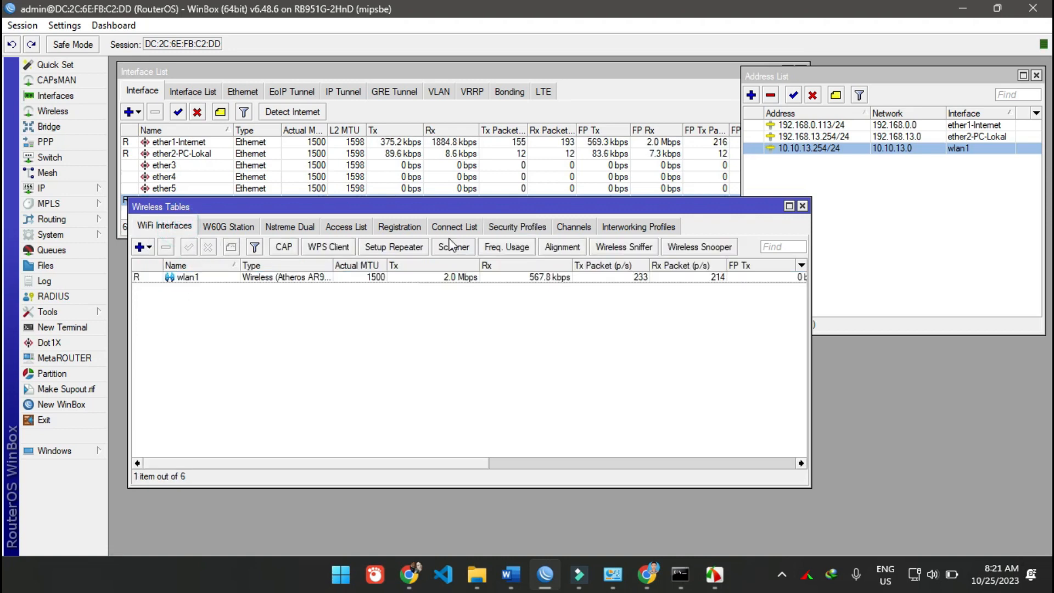
{"action": "left_click", "coordinate": [517, 226]}
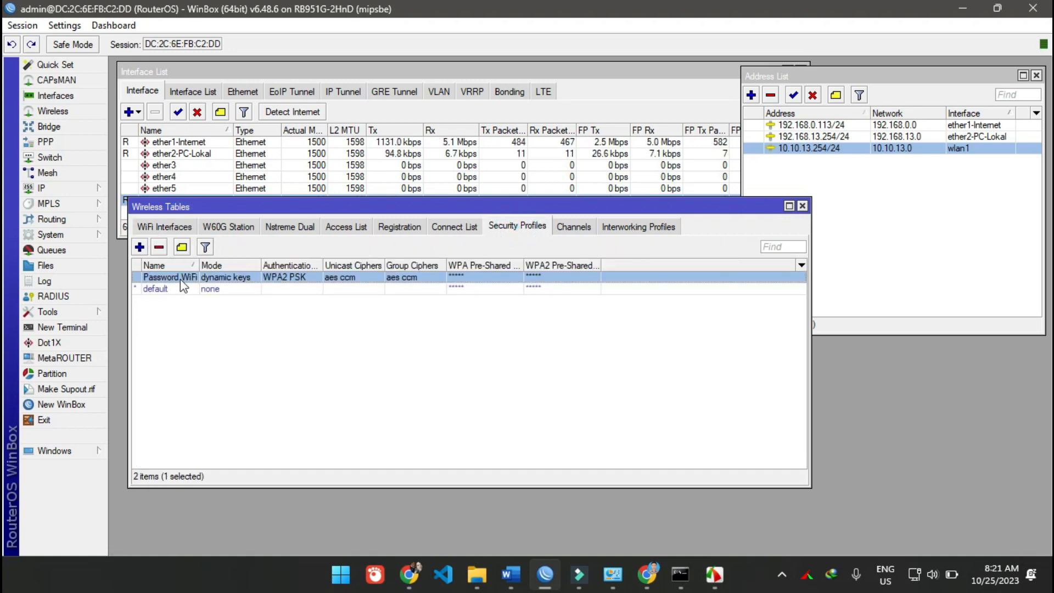
{"action": "left_click", "coordinate": [159, 225]}
{"action": "left_click", "coordinate": [265, 278]}
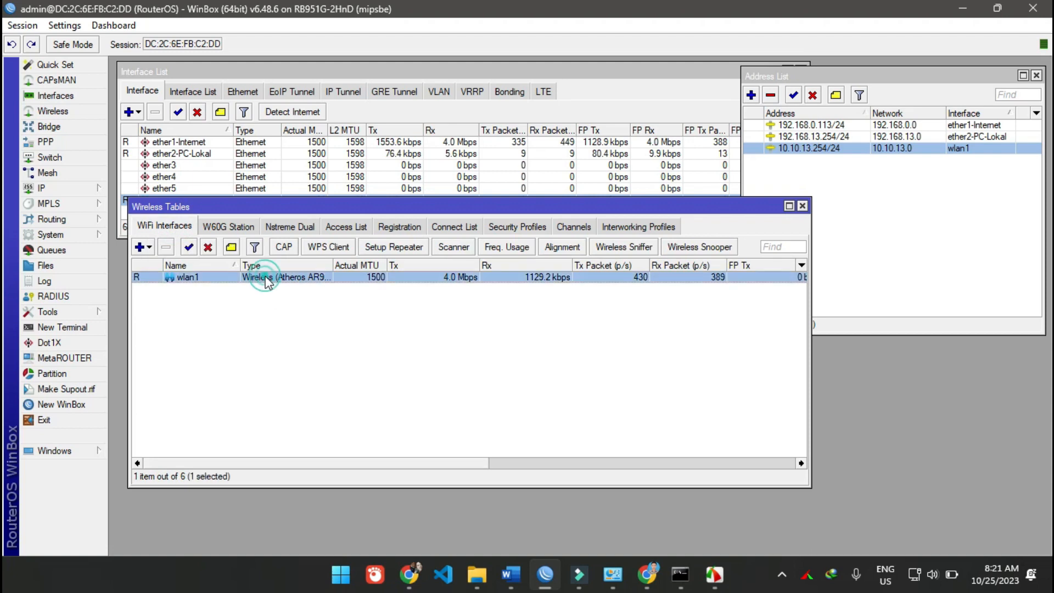
{"action": "double_click", "coordinate": [265, 278]}
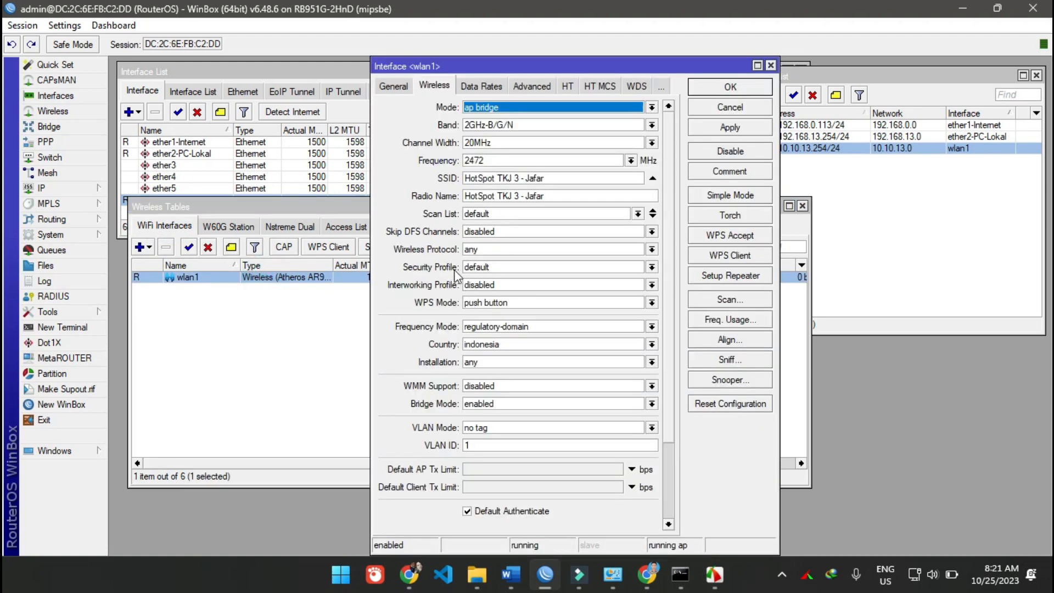
{"action": "left_click", "coordinate": [504, 267]}
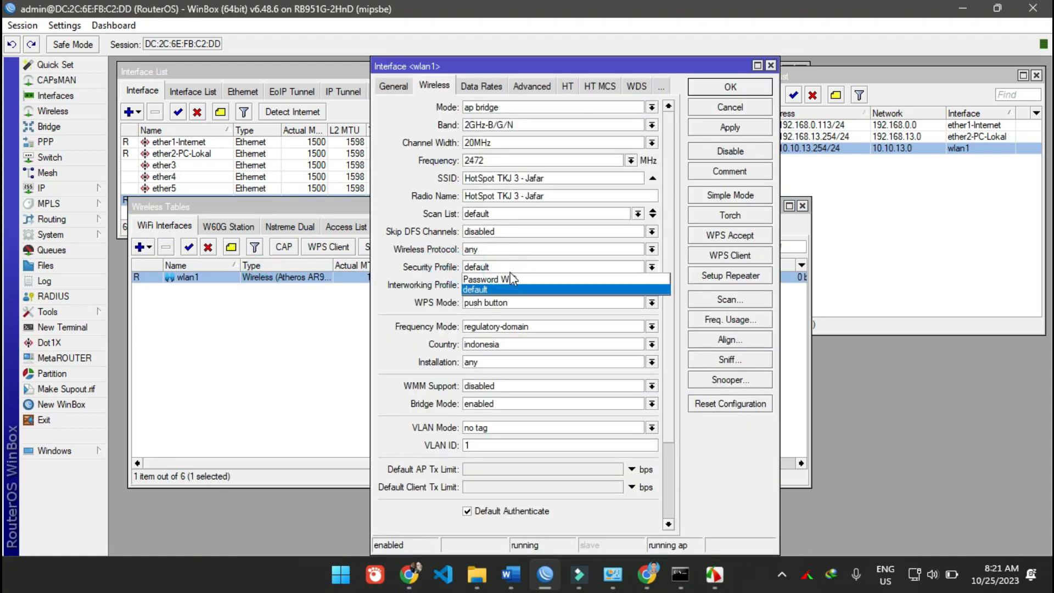
{"action": "left_click", "coordinate": [530, 281]}
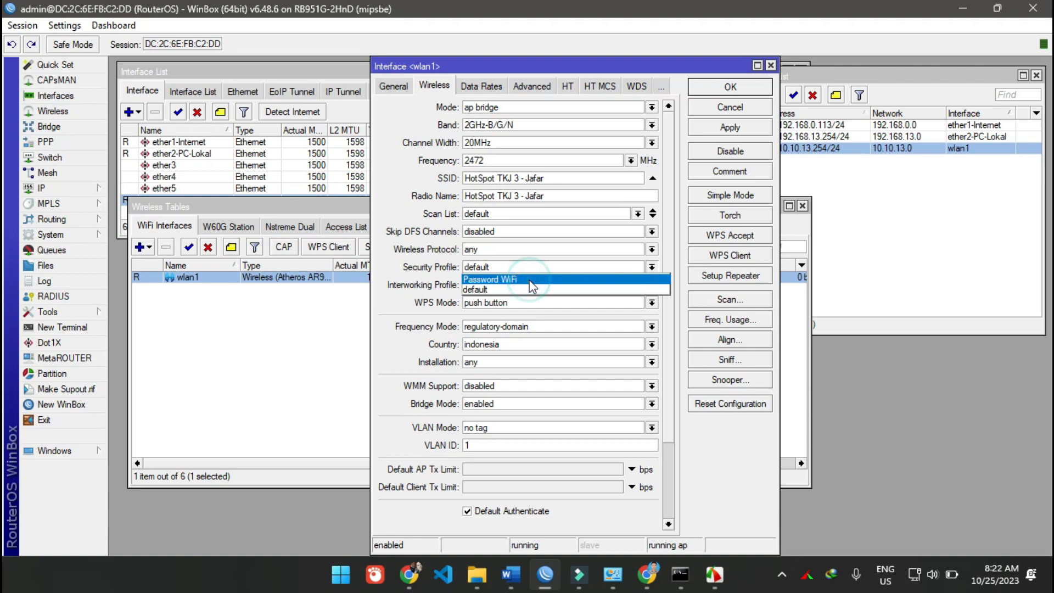
{"action": "left_click", "coordinate": [713, 132]}
{"action": "left_click", "coordinate": [727, 87]}
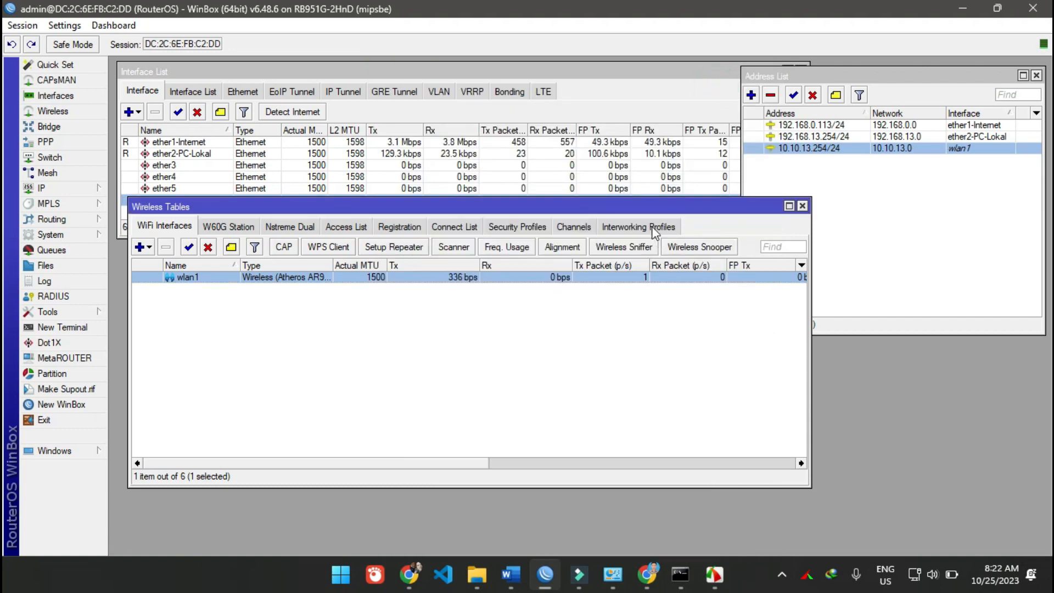
- Delete the DHCP leases 10.10.13.1 through 10.10.13.10 and move the DHCP server window clear of the interface list
{"action": "left_click_drag", "start_coordinate": [193, 197], "coordinate": [193, 214]}
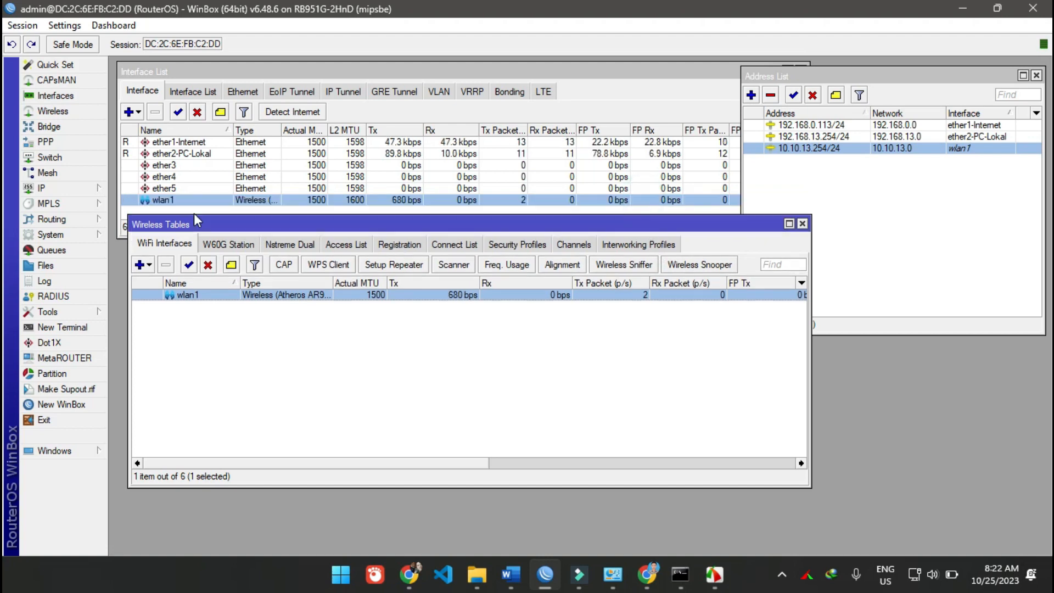
{"action": "left_click", "coordinate": [61, 187]}
{"action": "left_click", "coordinate": [157, 270]}
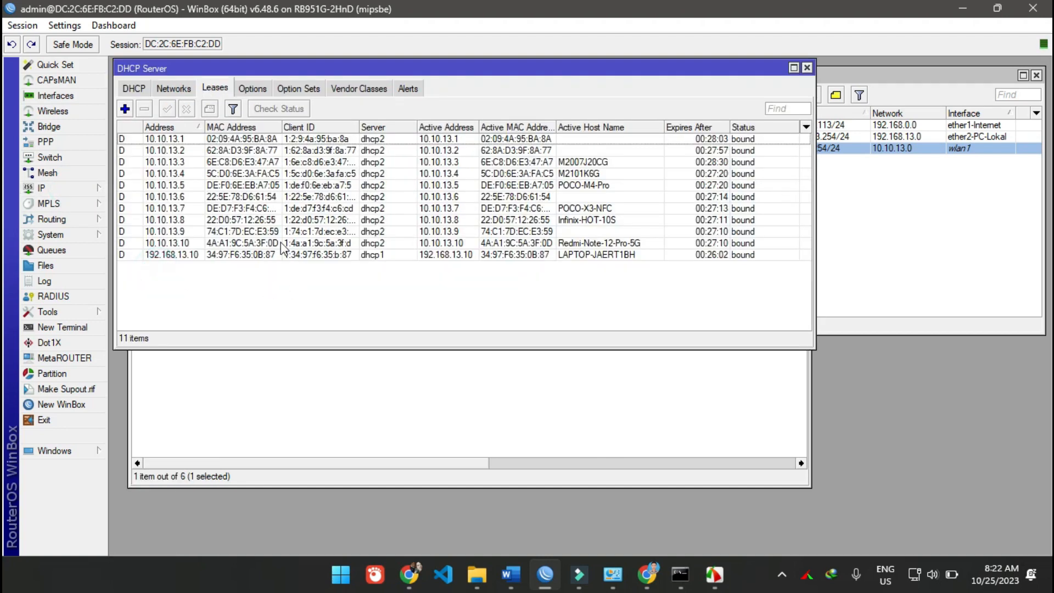
{"action": "left_click", "coordinate": [190, 242]}
{"action": "left_click", "coordinate": [187, 138], "text": "shift"}
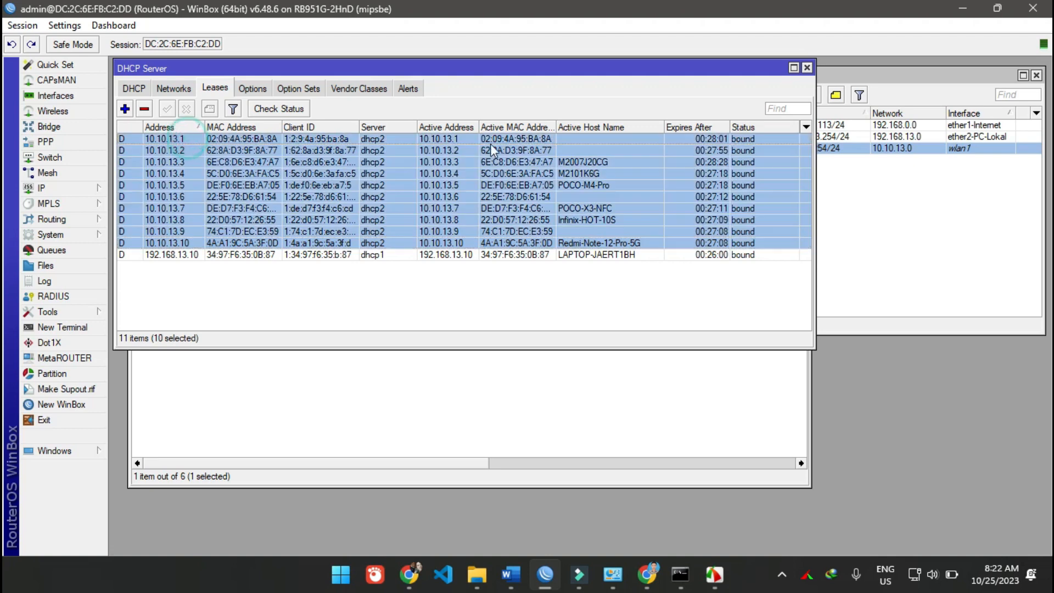
{"action": "key", "text": "Delete"}
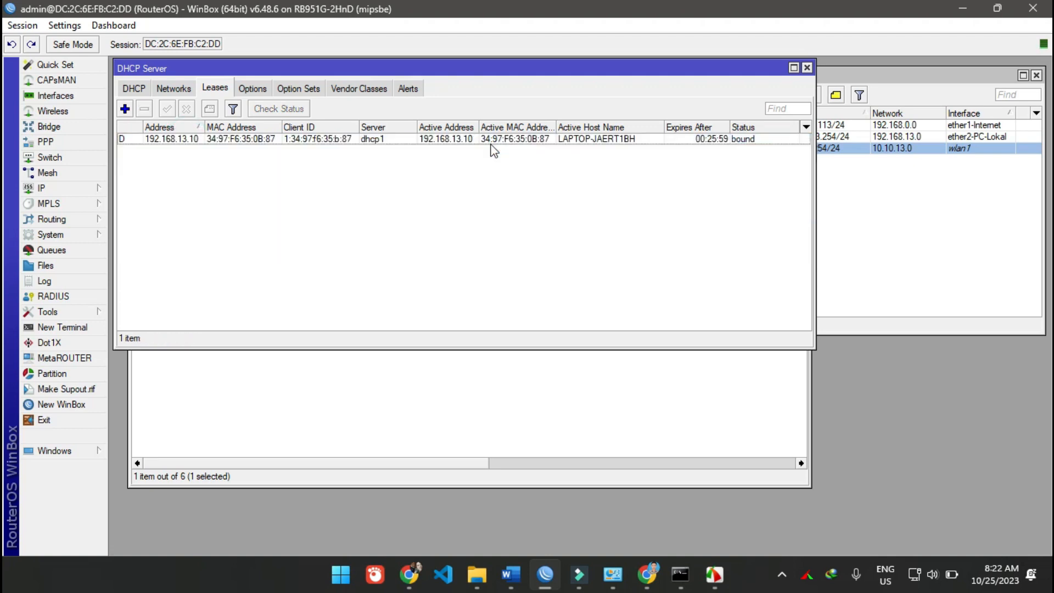
{"action": "left_click", "coordinate": [507, 209]}
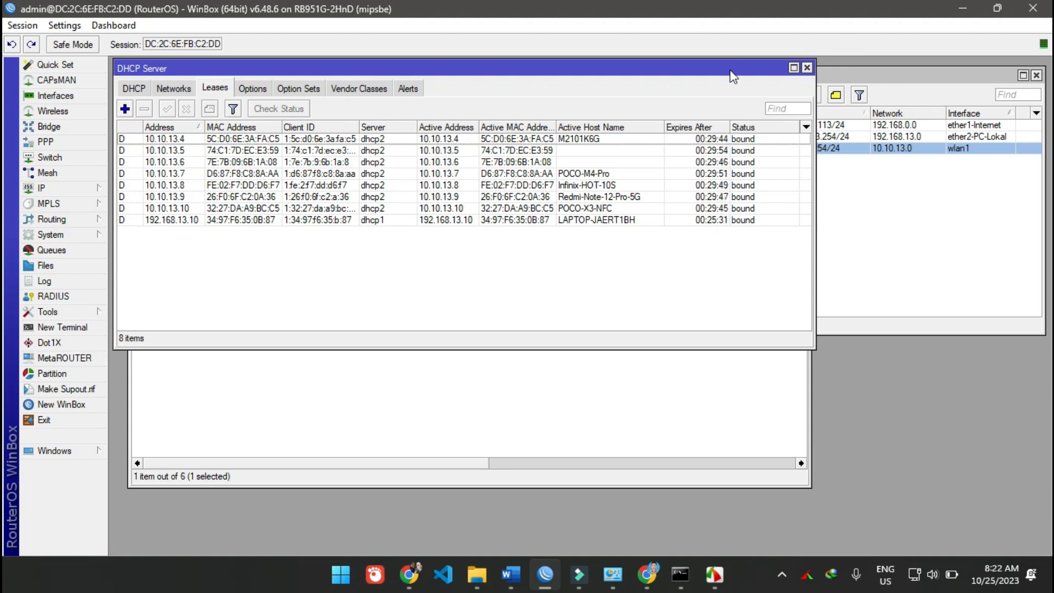
{"action": "left_click_drag", "start_coordinate": [722, 73], "coordinate": [833, 268]}
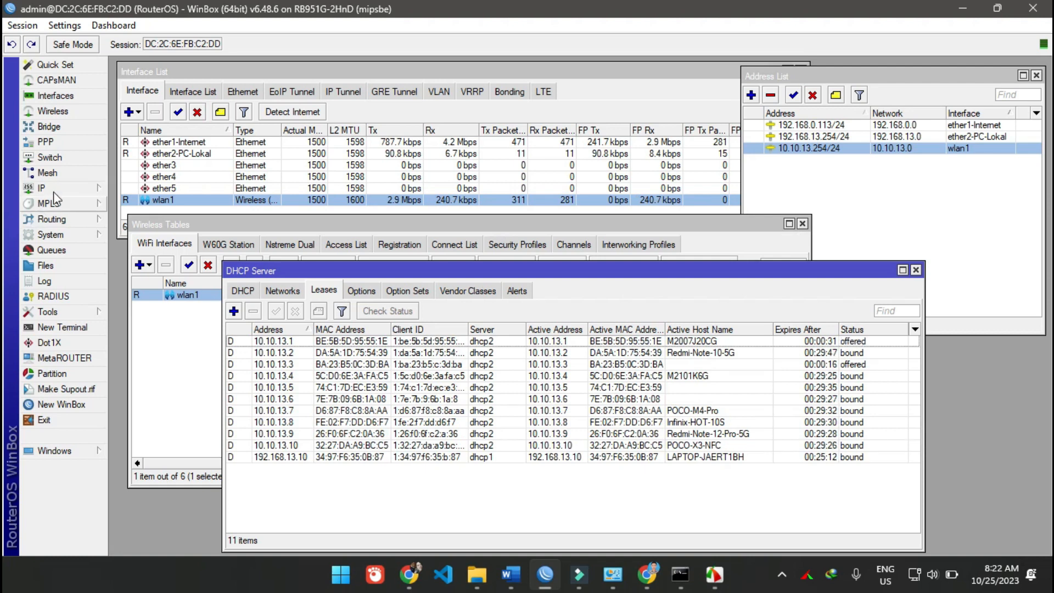
- Open the existing forward-chain drop rule from the firewall's filter rules
{"action": "left_click", "coordinate": [67, 186]}
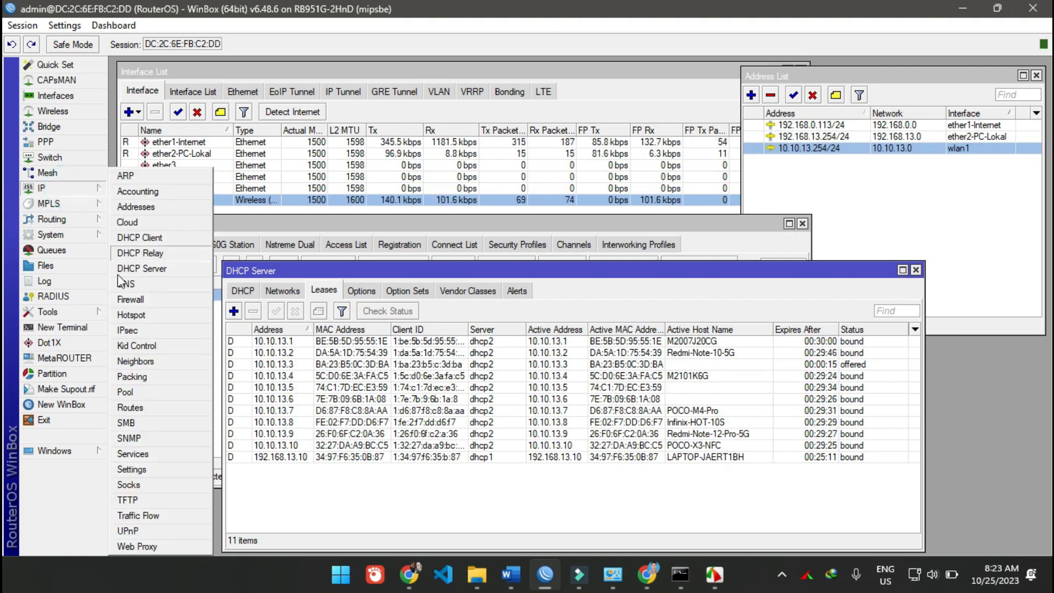
{"action": "left_click", "coordinate": [131, 299]}
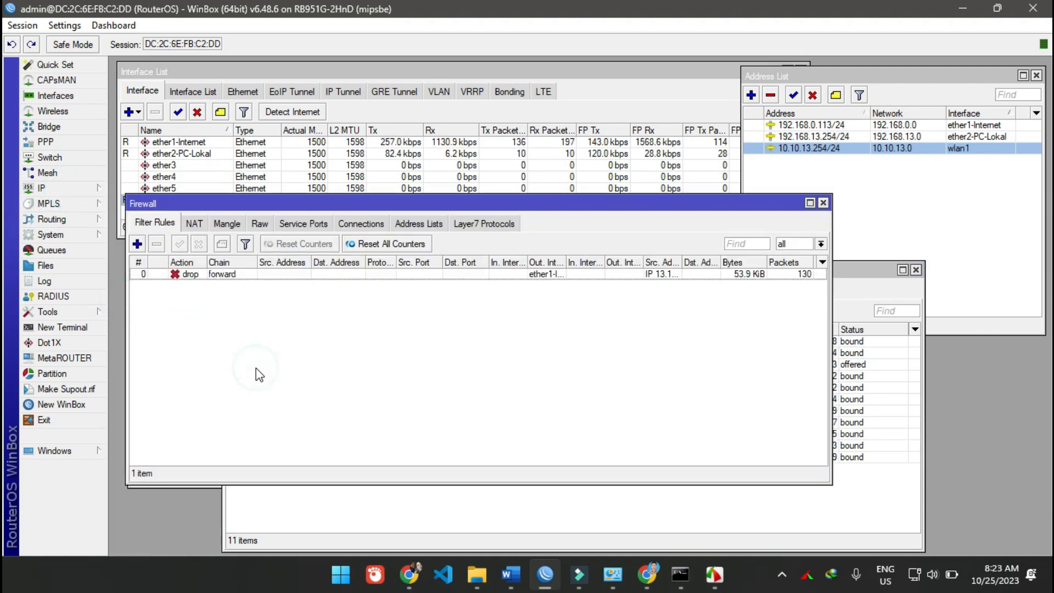
{"action": "left_click", "coordinate": [229, 274]}
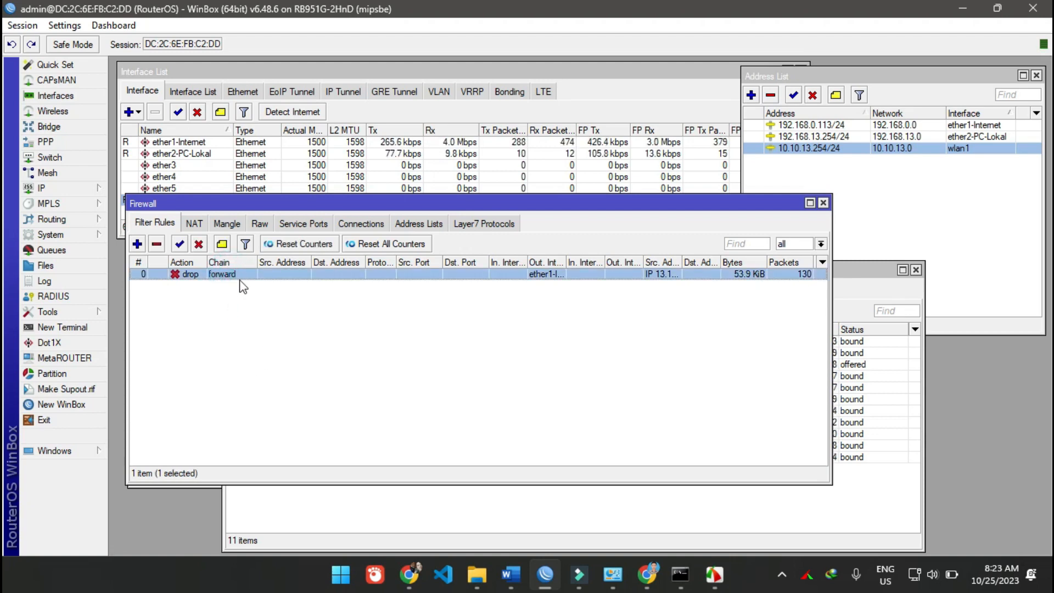
{"action": "left_click", "coordinate": [243, 309]}
{"action": "left_click", "coordinate": [244, 278]}
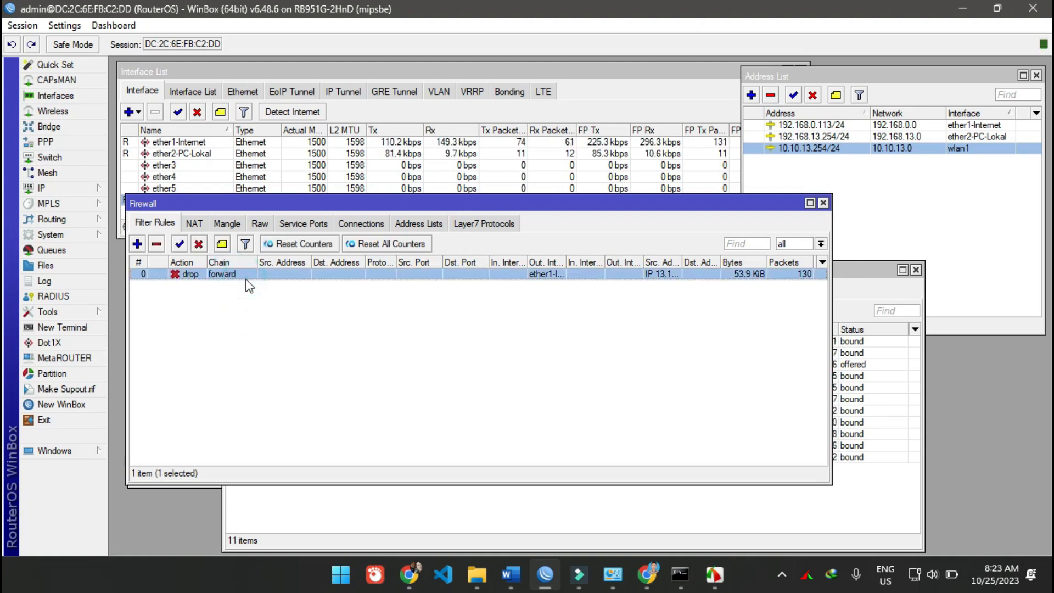
{"action": "left_click", "coordinate": [246, 289]}
{"action": "left_click", "coordinate": [244, 278]}
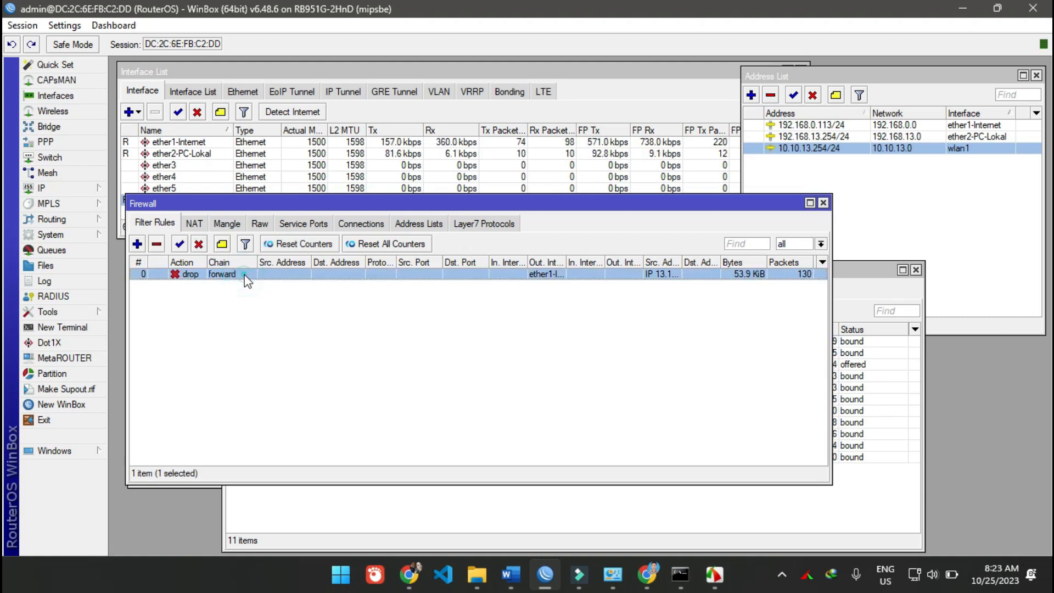
{"action": "double_click", "coordinate": [244, 277]}
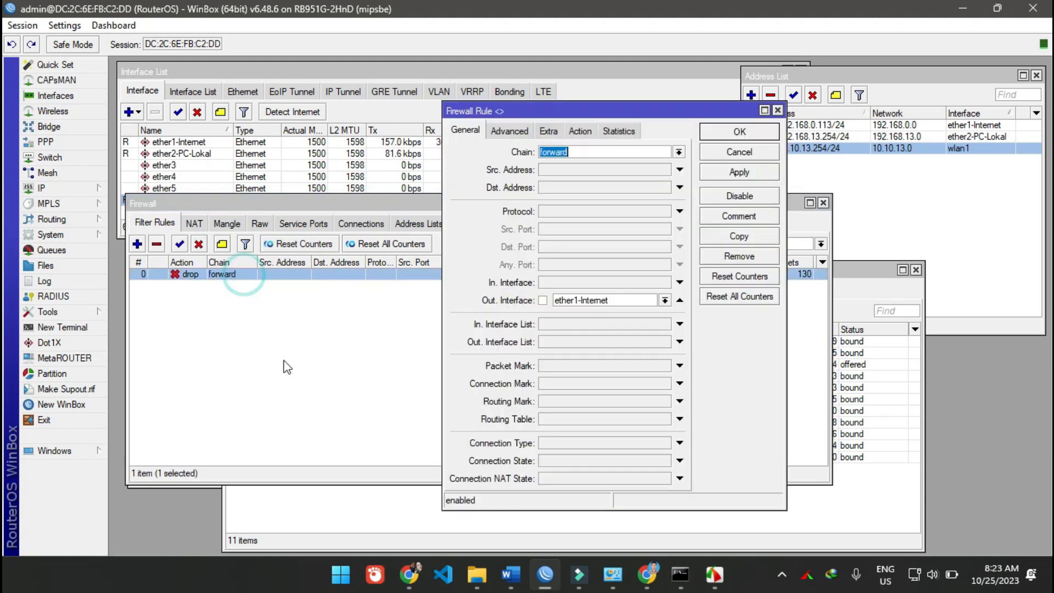
- Add the comment "Blokir debian.org - 192.168.13.1 - 10" to the drop rule and save it
{"action": "left_click", "coordinate": [739, 215]}
{"action": "left_click", "coordinate": [558, 300]}
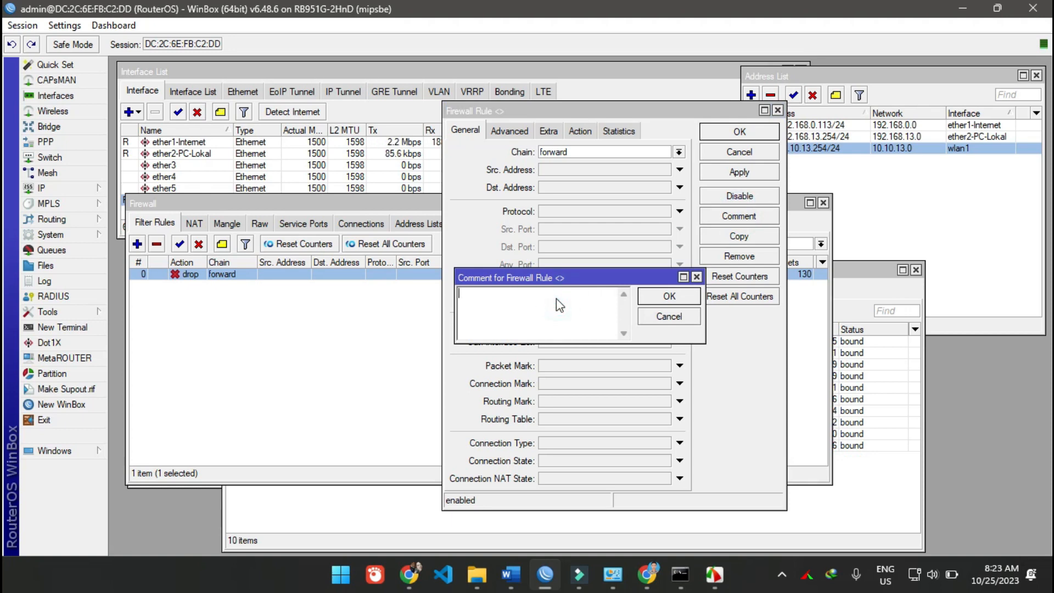
{"action": "type", "text": "Blokir debi"}
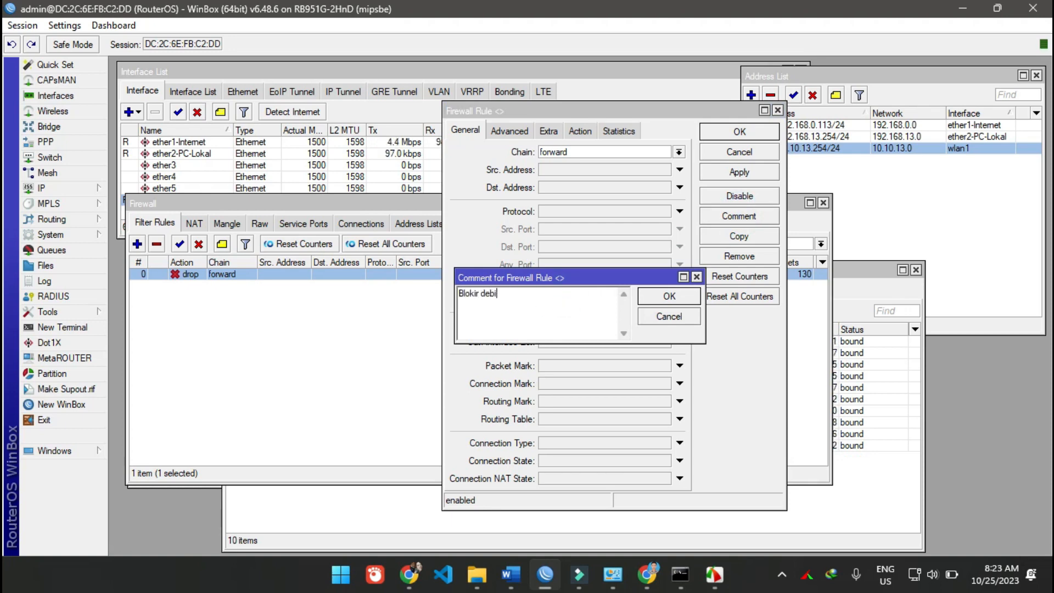
{"action": "type", "text": "an.org - "}
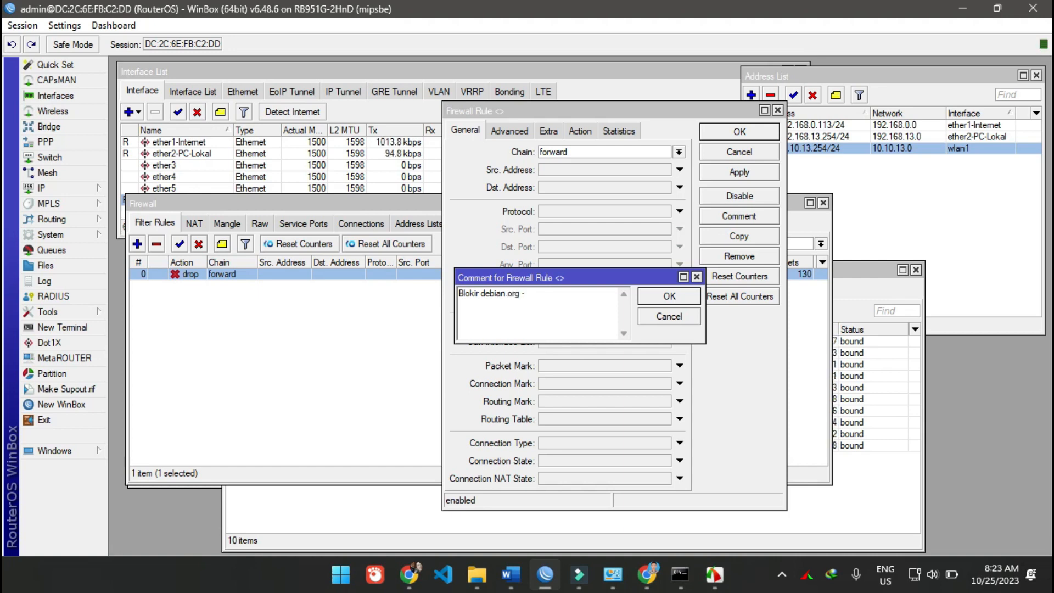
{"action": "type", "text": "192.168.13."}
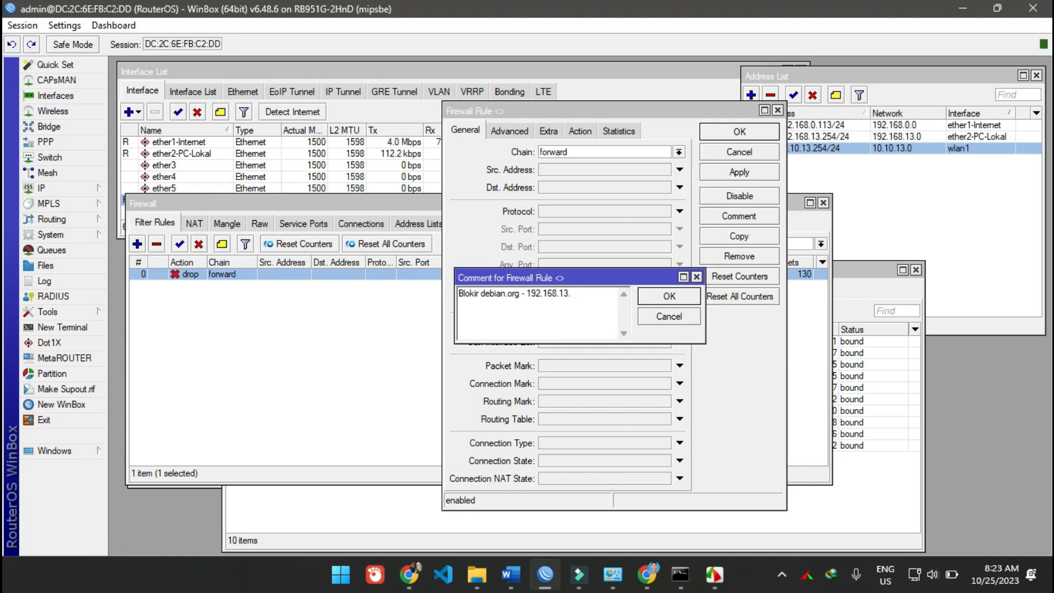
{"action": "type", "text": "1 - 10"}
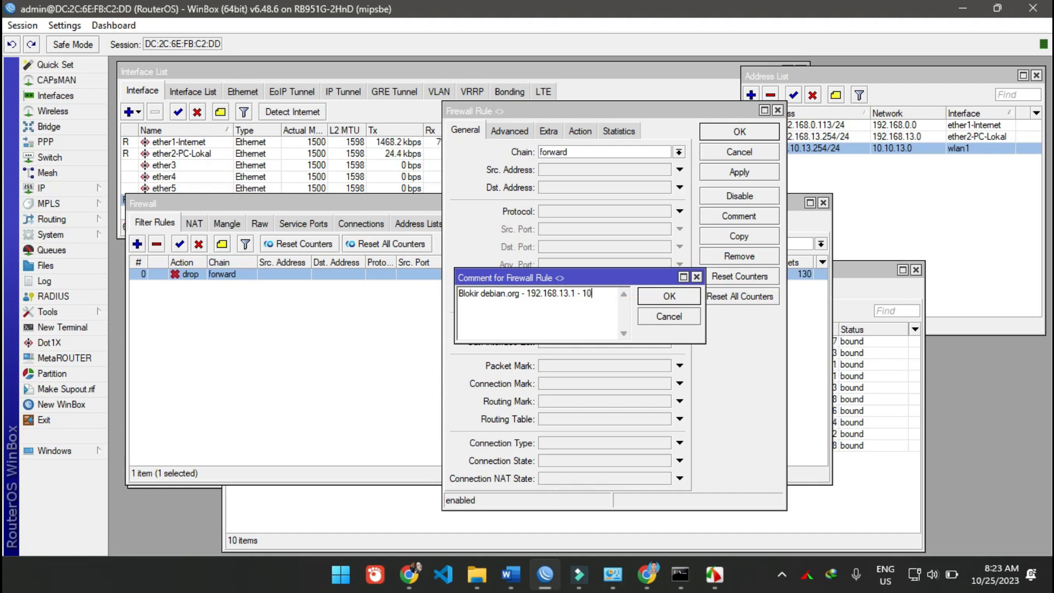
{"action": "left_click", "coordinate": [670, 297]}
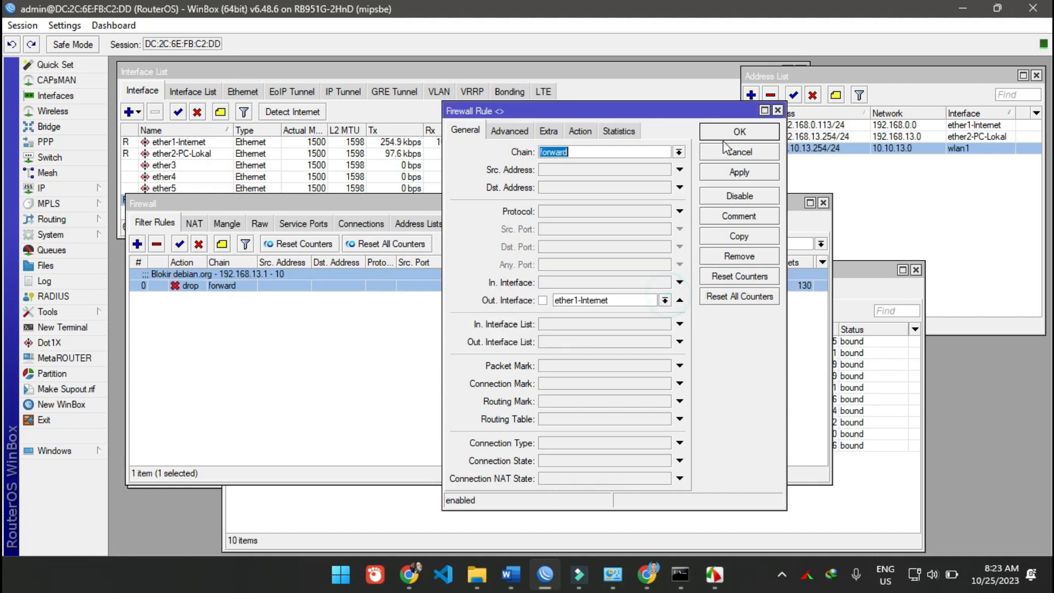
{"action": "left_click", "coordinate": [729, 134]}
{"action": "left_click", "coordinate": [320, 332]}
{"action": "left_click", "coordinate": [243, 283]}
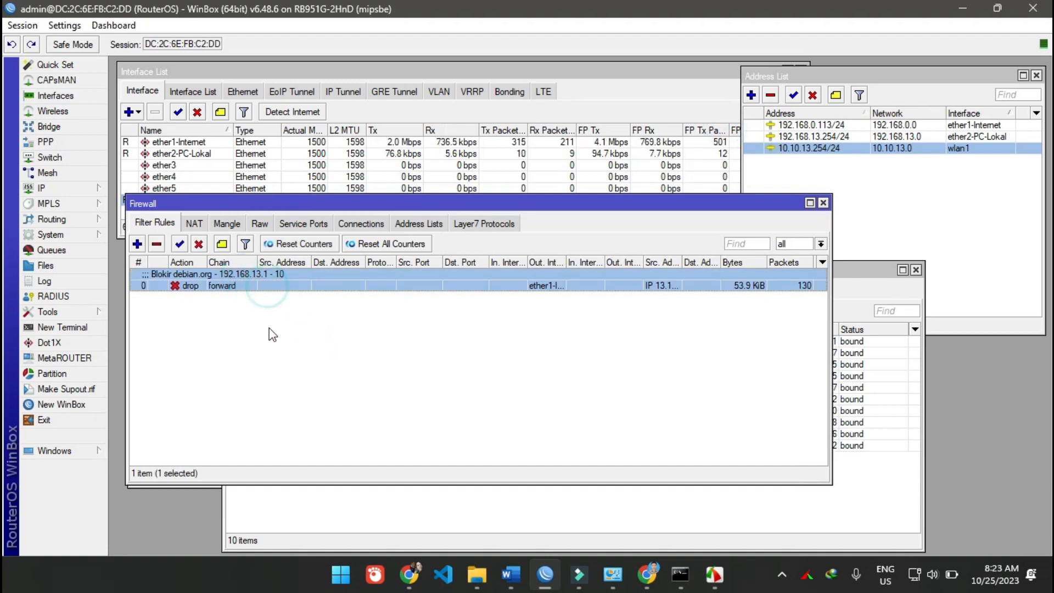
{"action": "left_click", "coordinate": [328, 306]}
- Copy the firewall address list entry IP 13.1-13.10 and name the copy IP 10.10.13.1-10.1013.10
{"action": "left_click", "coordinate": [418, 223]}
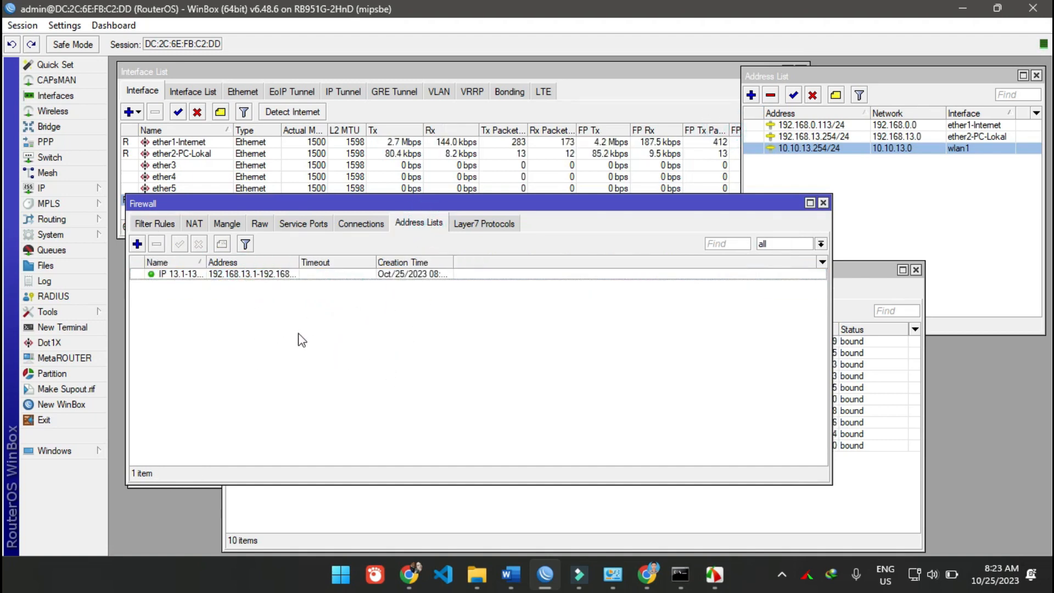
{"action": "left_click", "coordinate": [206, 281]}
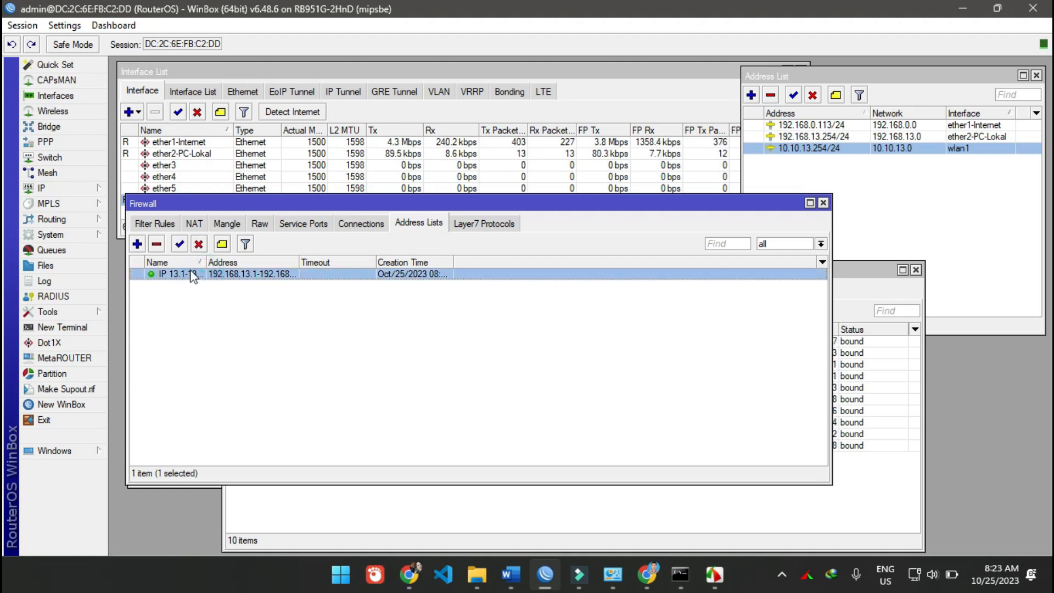
{"action": "double_click", "coordinate": [192, 274]}
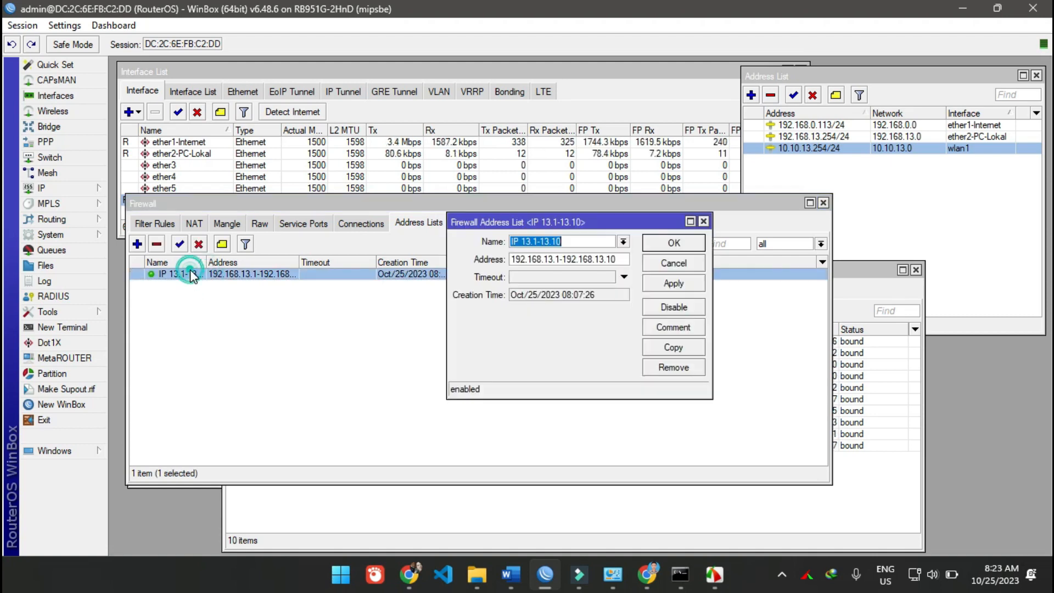
{"action": "left_click", "coordinate": [672, 347]}
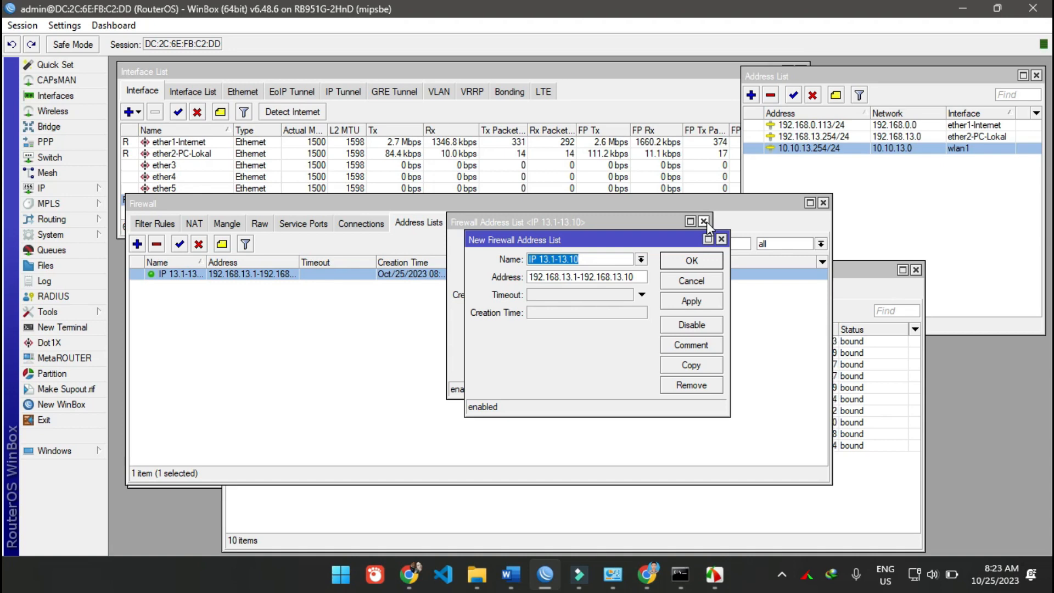
{"action": "left_click", "coordinate": [543, 259]}
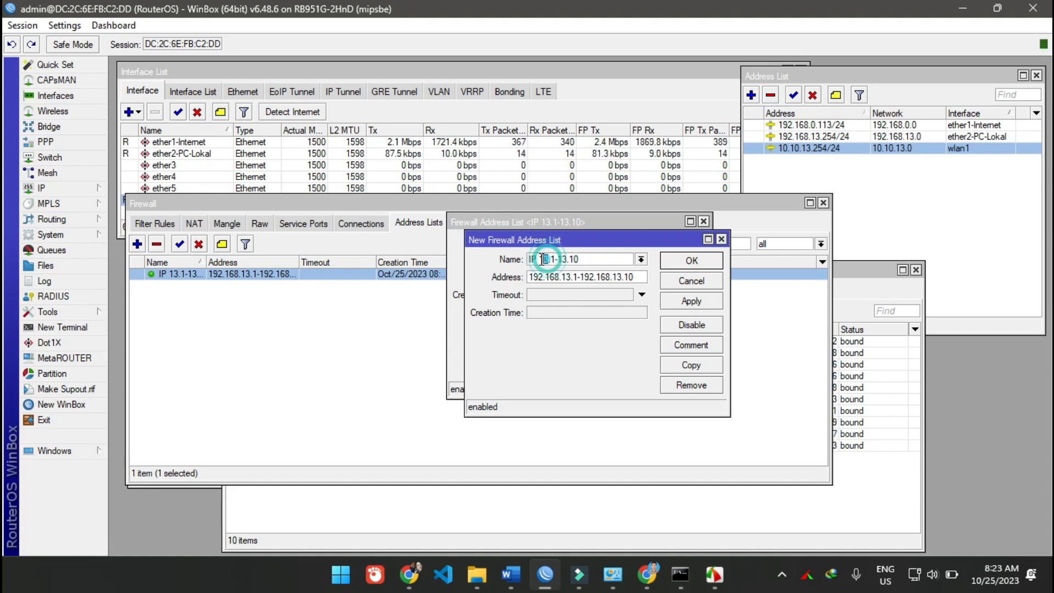
{"action": "type", "text": "10."}
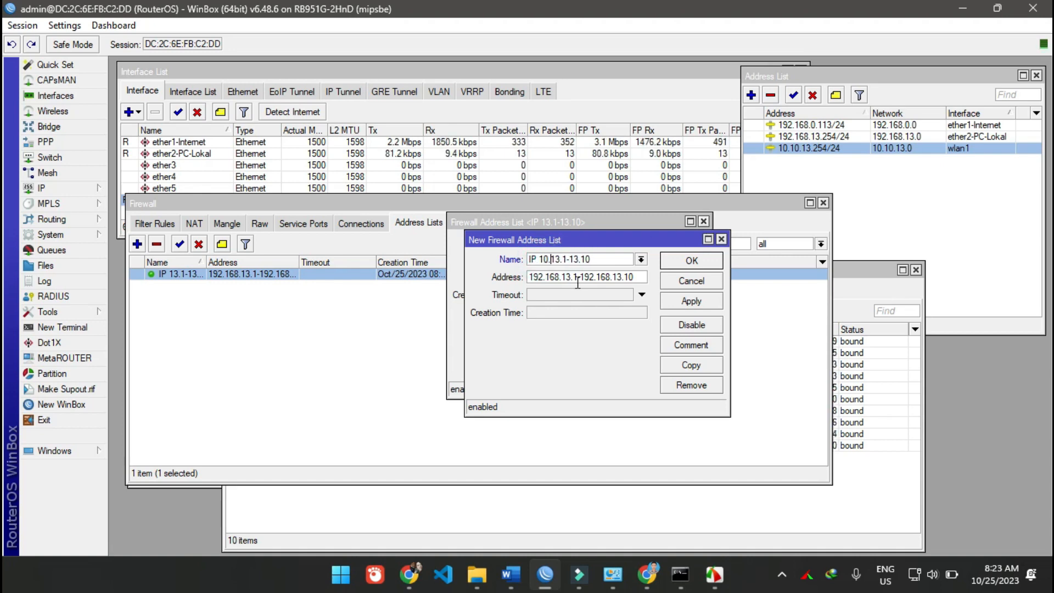
{"action": "type", "text": "10."}
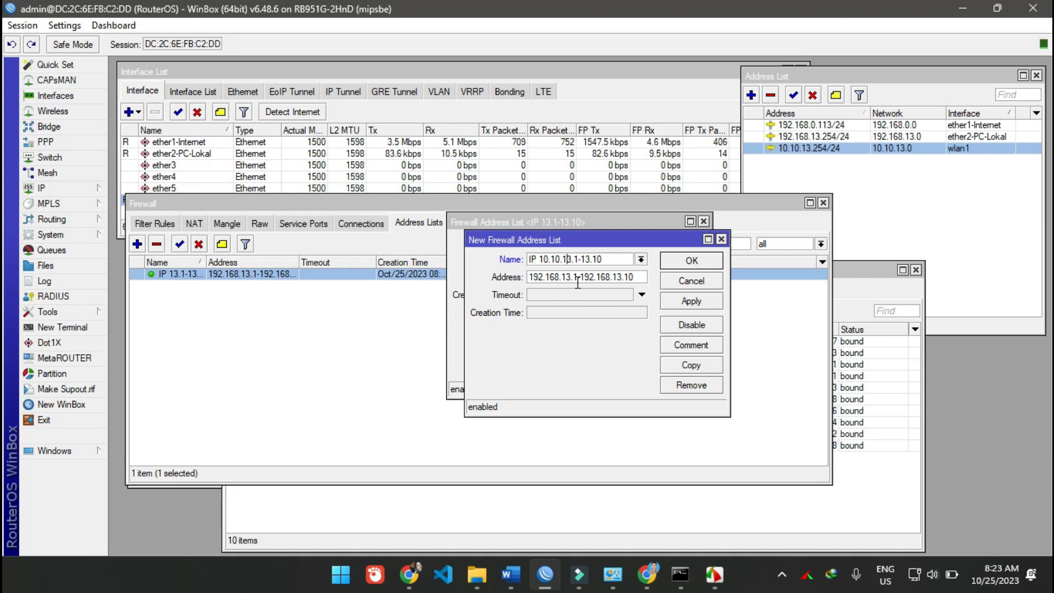
{"action": "key", "text": "Right"}
{"action": "key", "text": "Right"}
{"action": "key", "text": "Right"}
{"action": "key", "text": "Right"}
{"action": "type", "text": "10"}
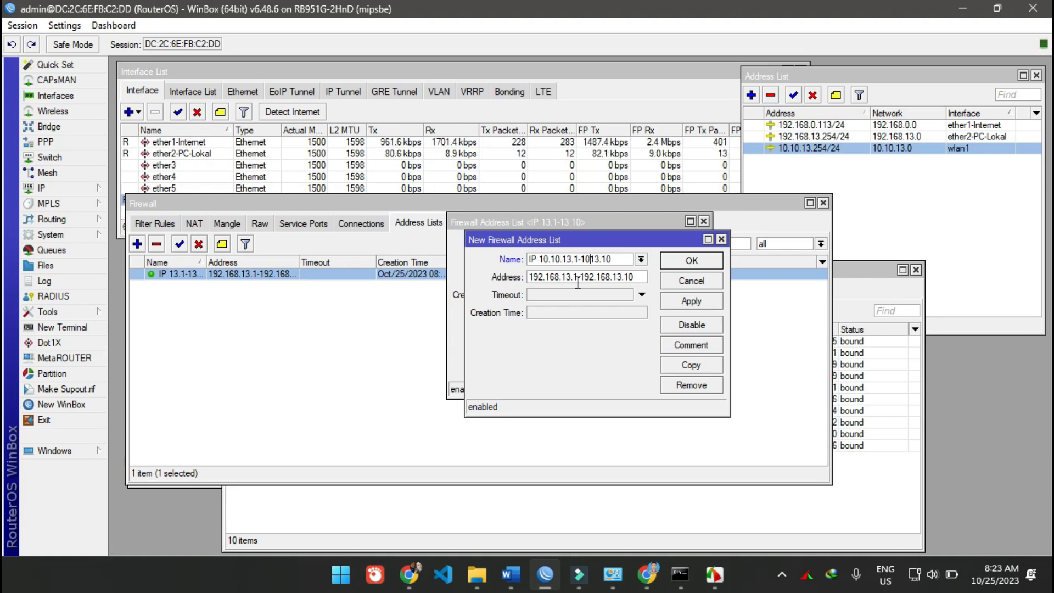
{"action": "type", "text": ".10"}
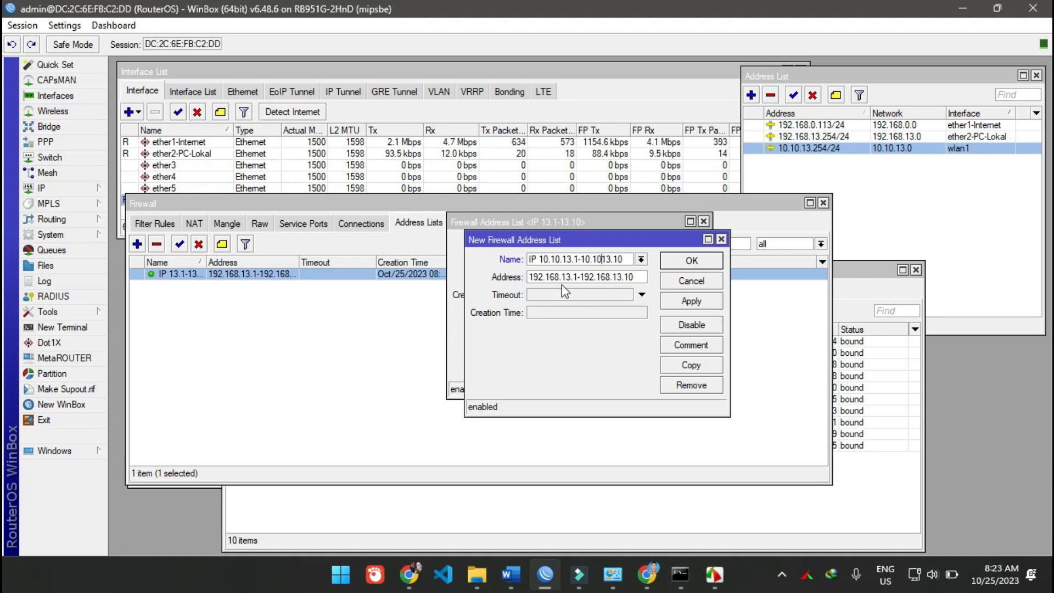
- Set the copied entry's address range to 10.10.13.1-10.10.13.10, save it and close both entries
{"action": "left_click_drag", "start_coordinate": [548, 277], "coordinate": [560, 278]}
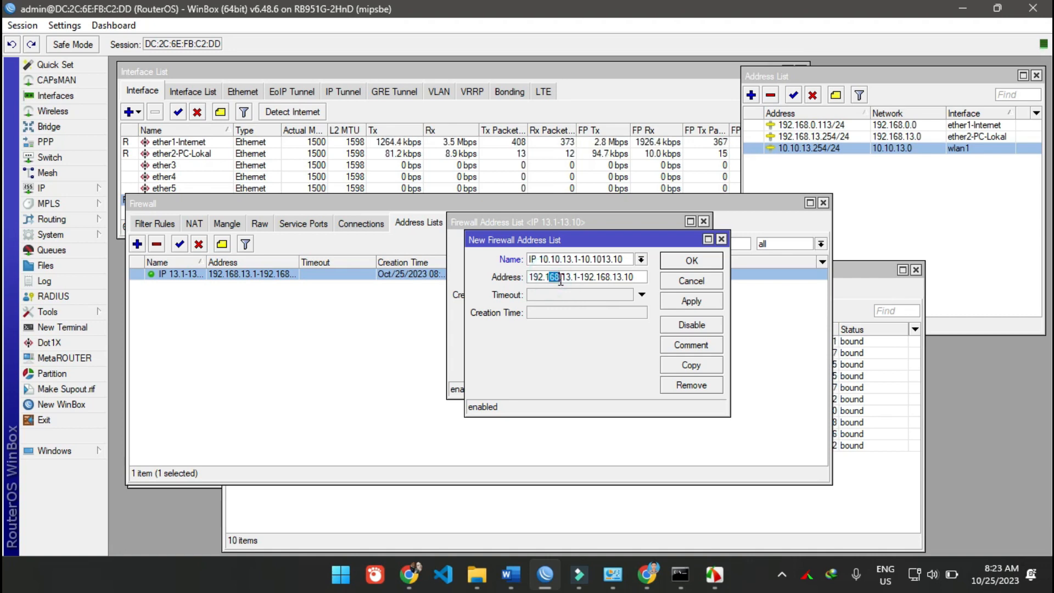
{"action": "type", "text": "0"}
{"action": "left_click", "coordinate": [538, 277]}
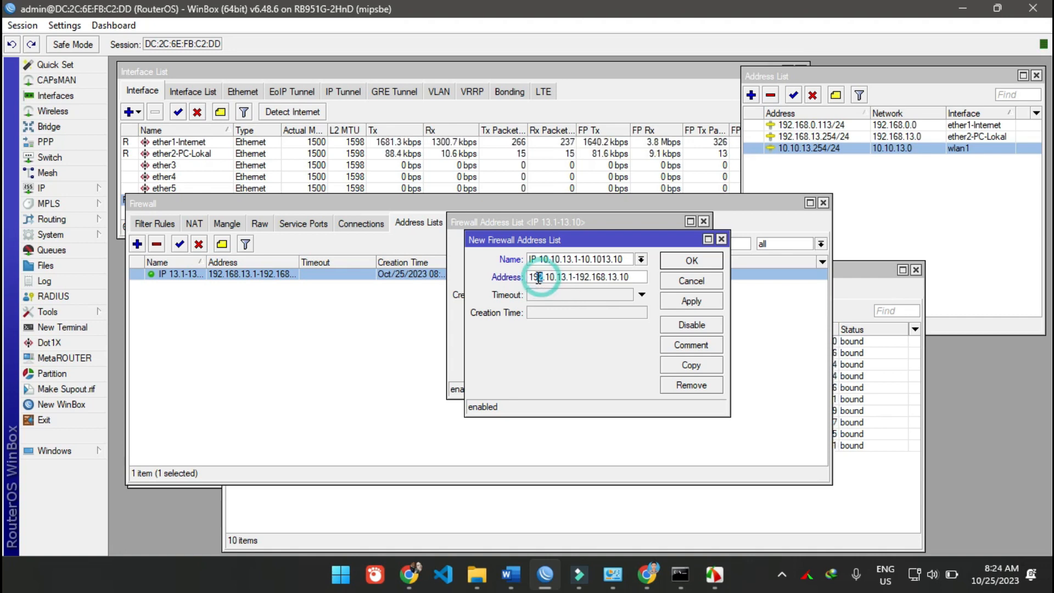
{"action": "double_click", "coordinate": [538, 277]}
{"action": "type", "text": "10"}
{"action": "left_click_drag", "start_coordinate": [574, 278], "coordinate": [584, 278]}
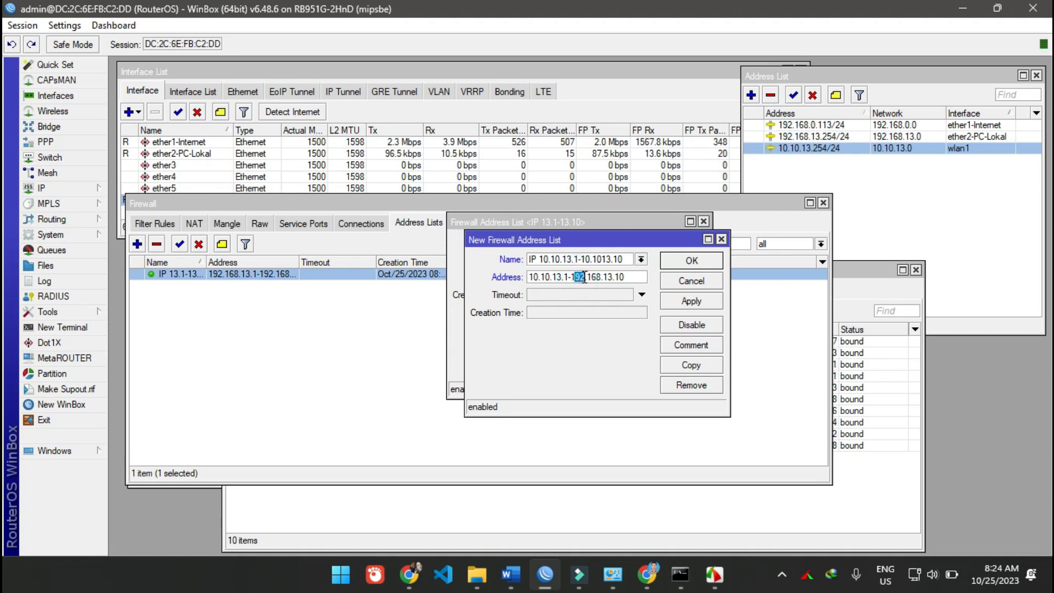
{"action": "type", "text": "0"}
{"action": "double_click", "coordinate": [586, 277]}
{"action": "type", "text": "10"}
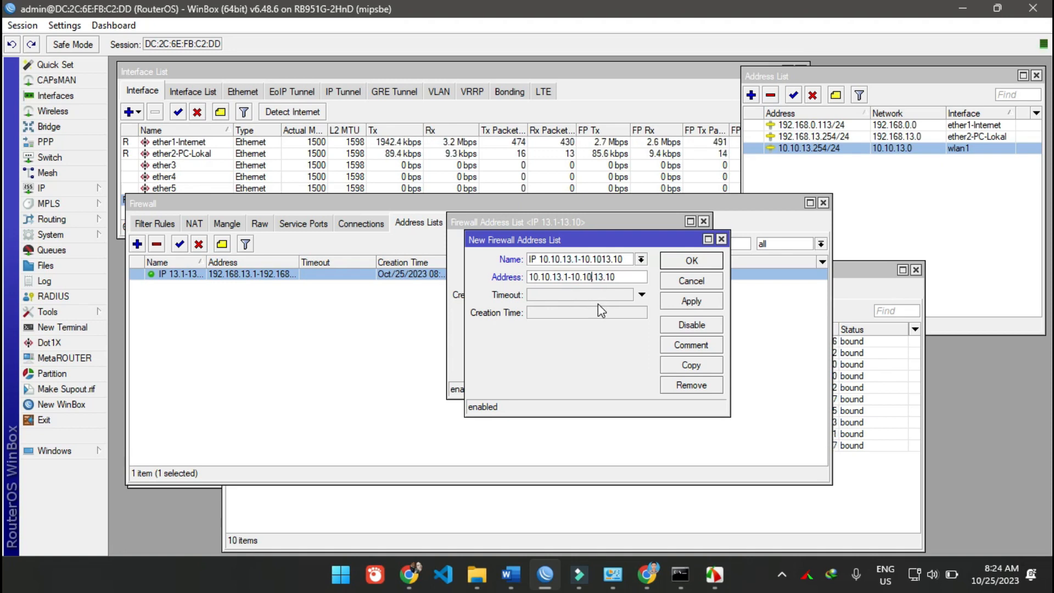
{"action": "left_click", "coordinate": [675, 302]}
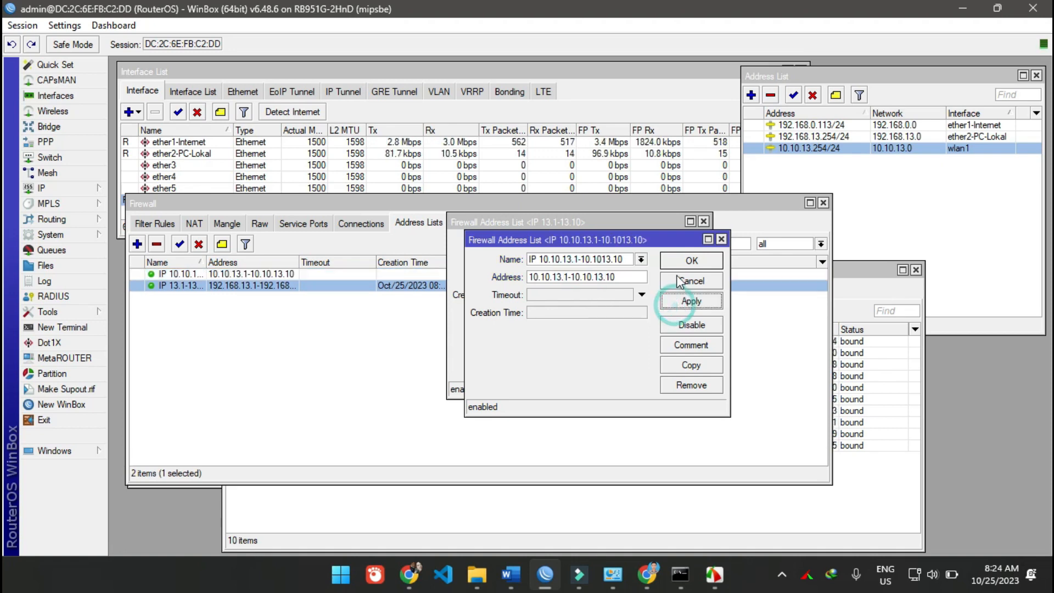
{"action": "left_click", "coordinate": [687, 260]}
{"action": "left_click", "coordinate": [678, 242]}
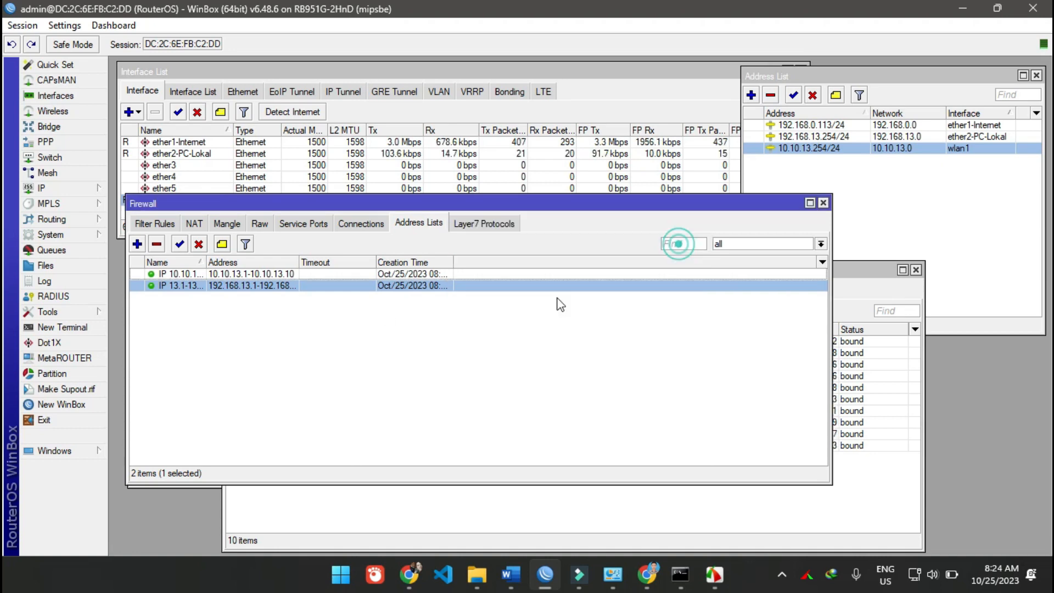
- Widen the Address and Name columns of the firewall address list to fit the full entries
{"action": "left_click", "coordinate": [388, 383]}
{"action": "left_click_drag", "start_coordinate": [299, 263], "coordinate": [416, 264]}
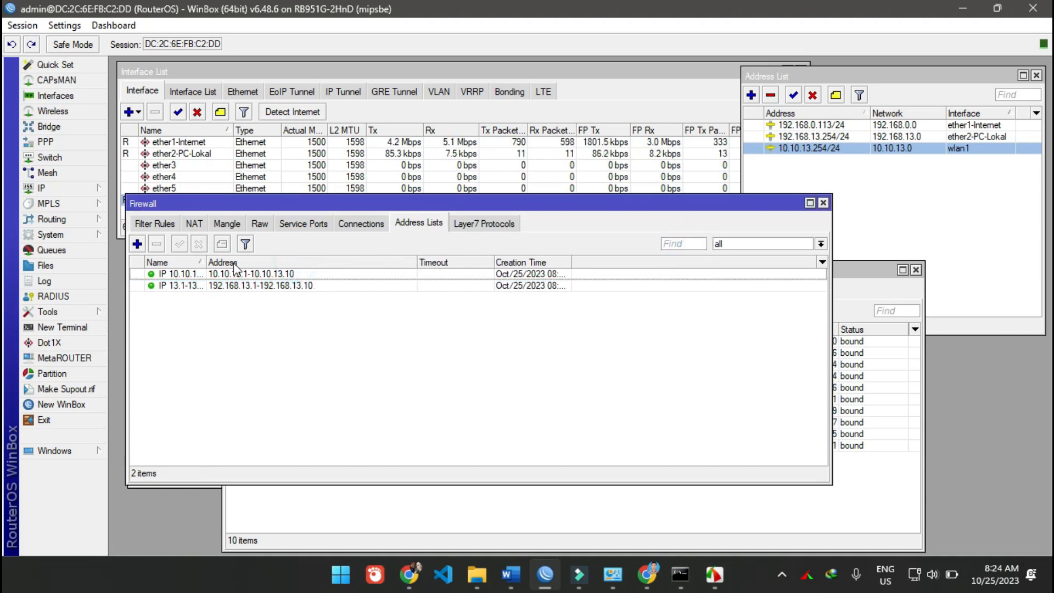
{"action": "left_click_drag", "start_coordinate": [206, 262], "coordinate": [278, 265]}
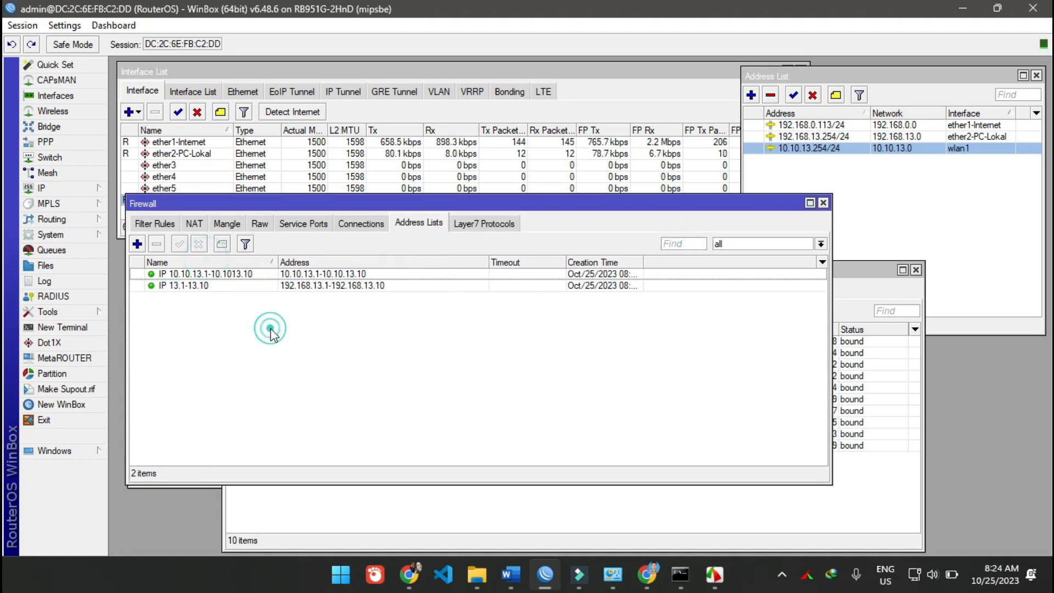
{"action": "left_click", "coordinate": [199, 286]}
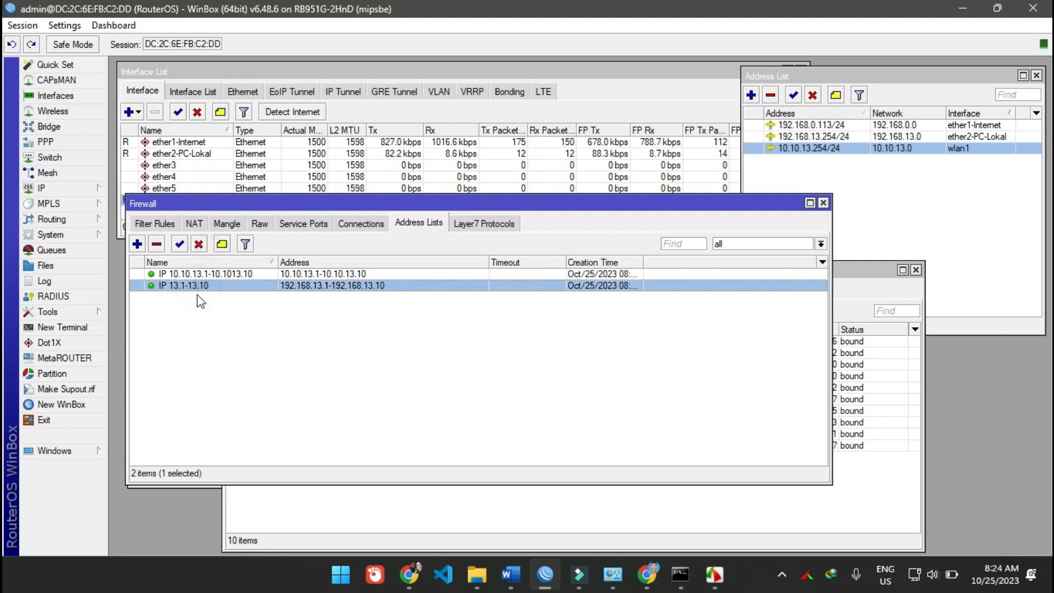
{"action": "left_click", "coordinate": [329, 273]}
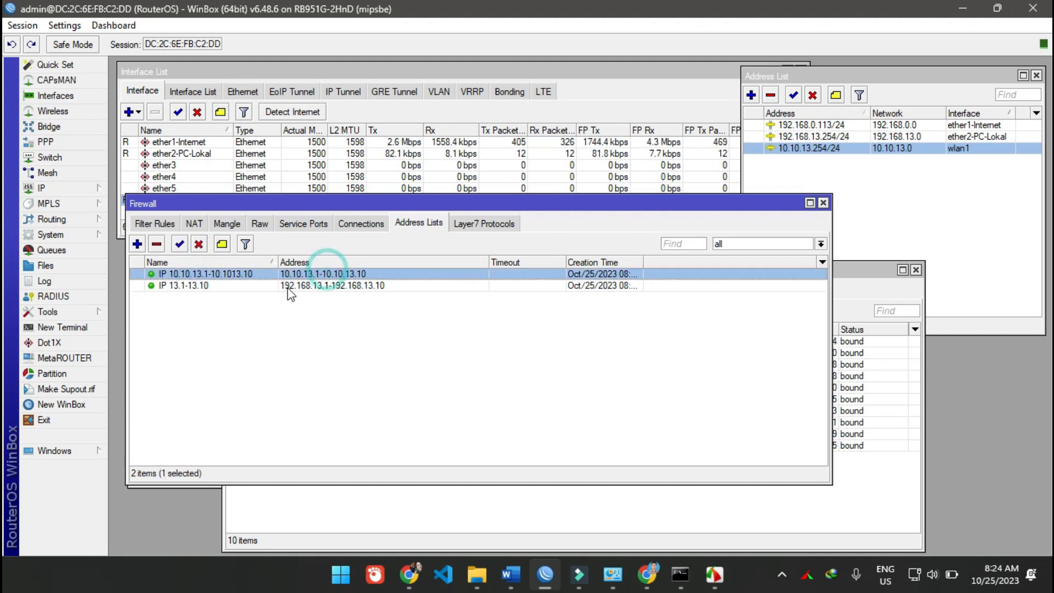
{"action": "left_click", "coordinate": [156, 223]}
{"action": "double_click", "coordinate": [228, 286]}
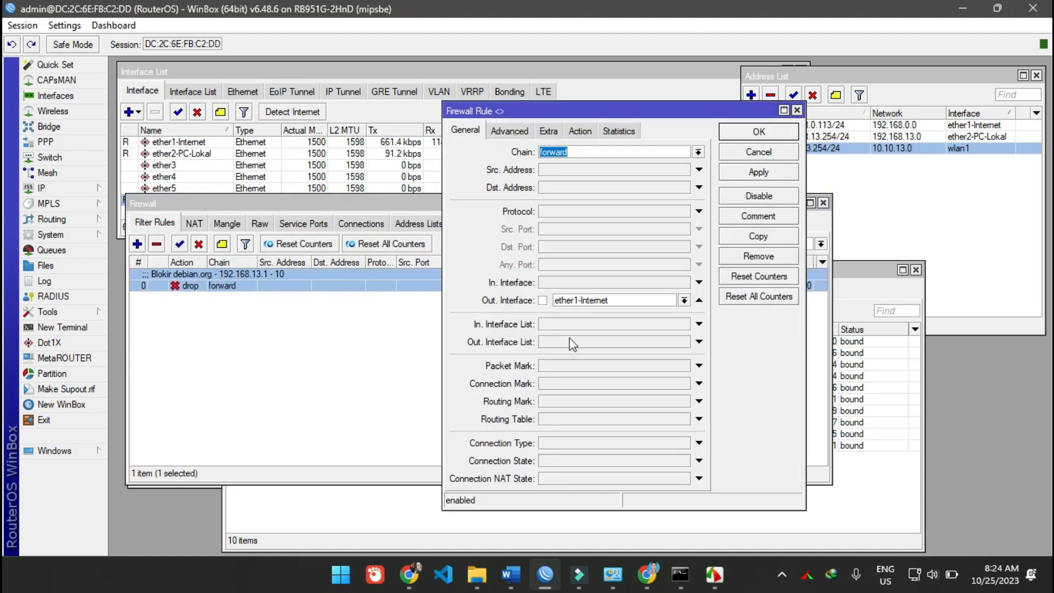
{"action": "left_click", "coordinate": [766, 235]}
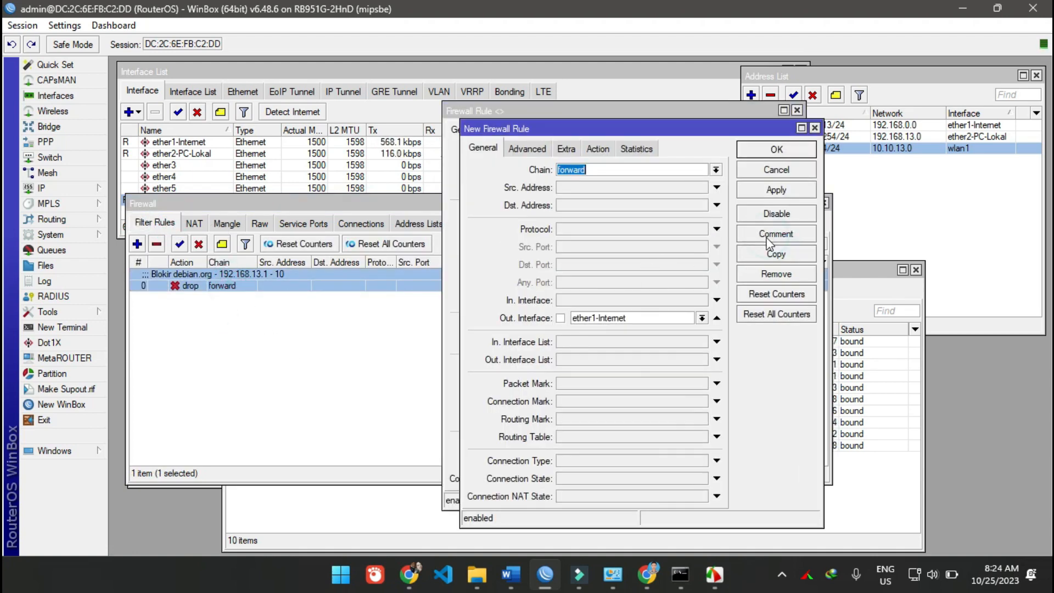
{"action": "left_click", "coordinate": [796, 175]}
{"action": "left_click", "coordinate": [790, 131]}
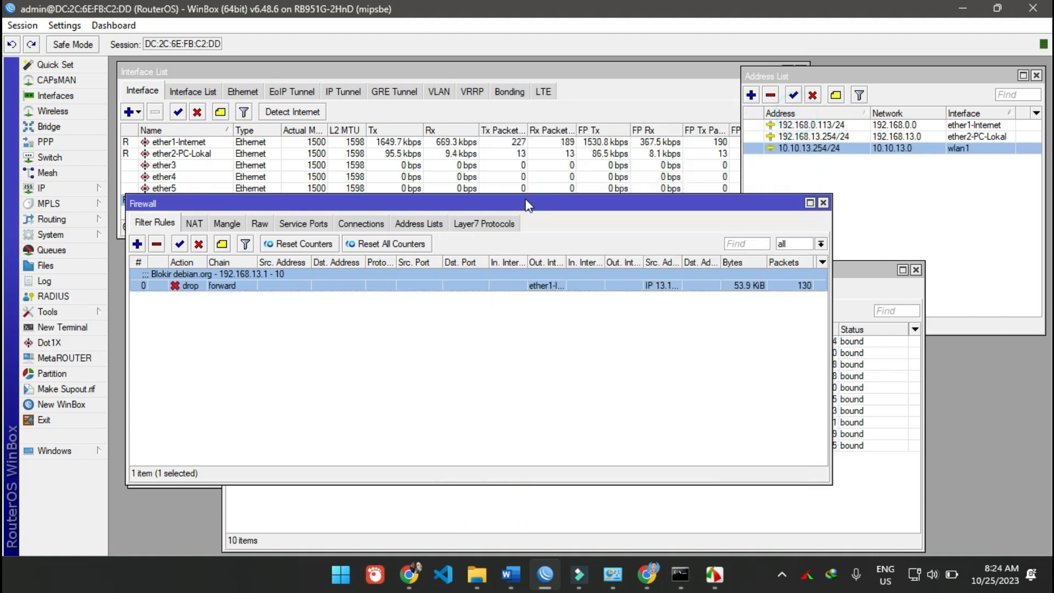
- Copy the Layer7 protocol entry Blokir Debian.org and name the copy "Blokir detik.com"
{"action": "left_click", "coordinate": [486, 225]}
{"action": "double_click", "coordinate": [216, 273]}
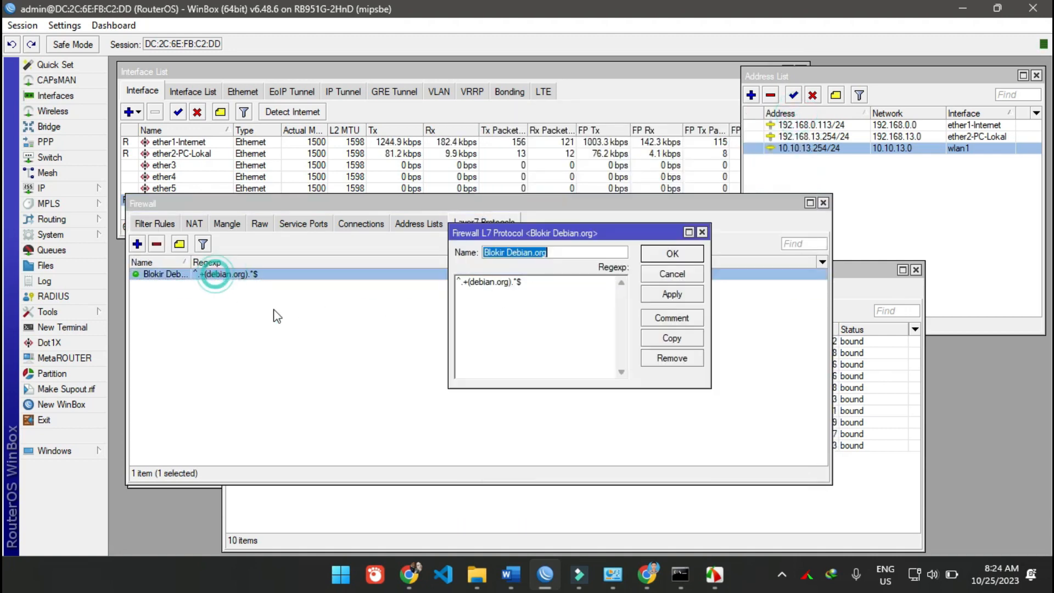
{"action": "left_click", "coordinate": [700, 337]}
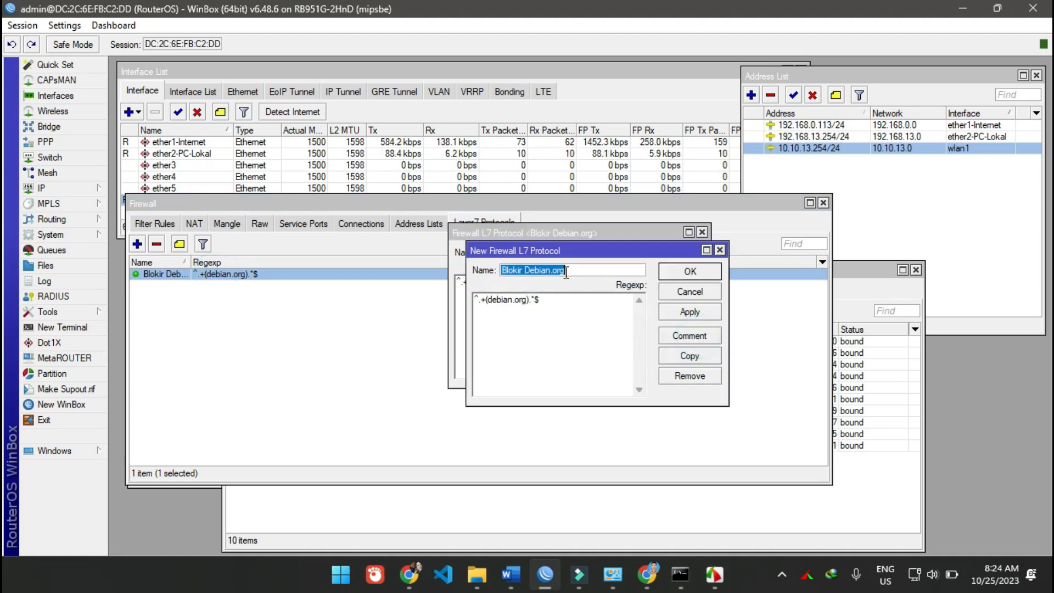
{"action": "left_click", "coordinate": [544, 270]}
{"action": "double_click", "coordinate": [527, 270]}
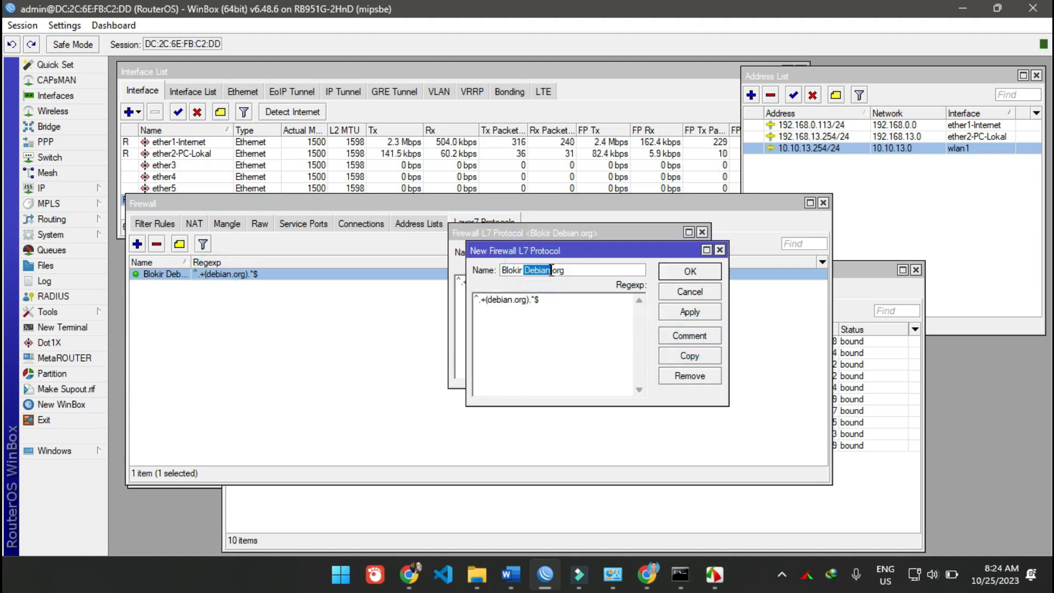
{"action": "left_click_drag", "start_coordinate": [592, 271], "coordinate": [524, 272]}
{"action": "type", "text": "d"}
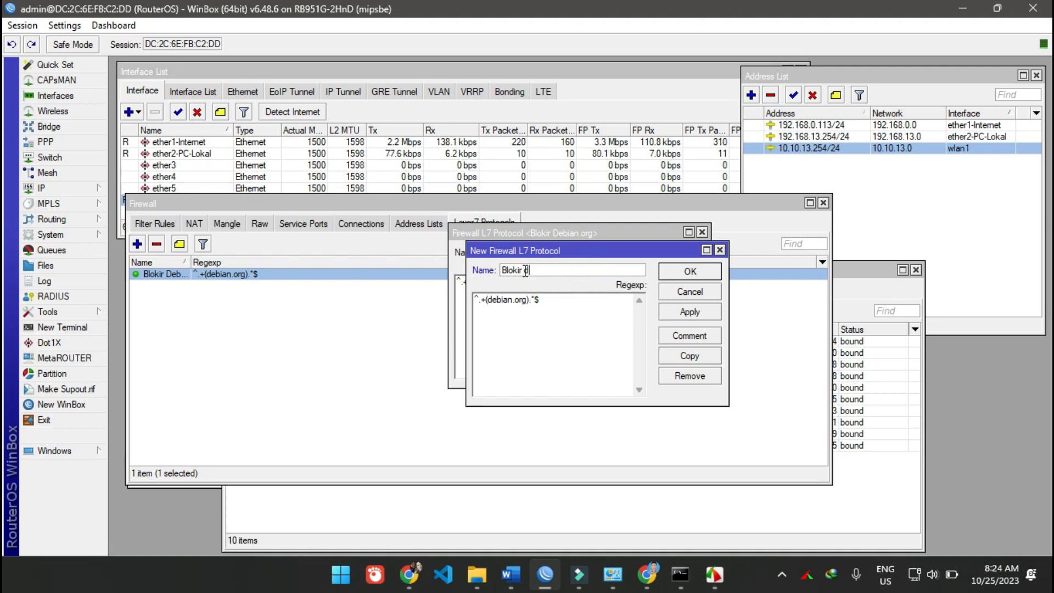
{"action": "type", "text": "etik.com"}
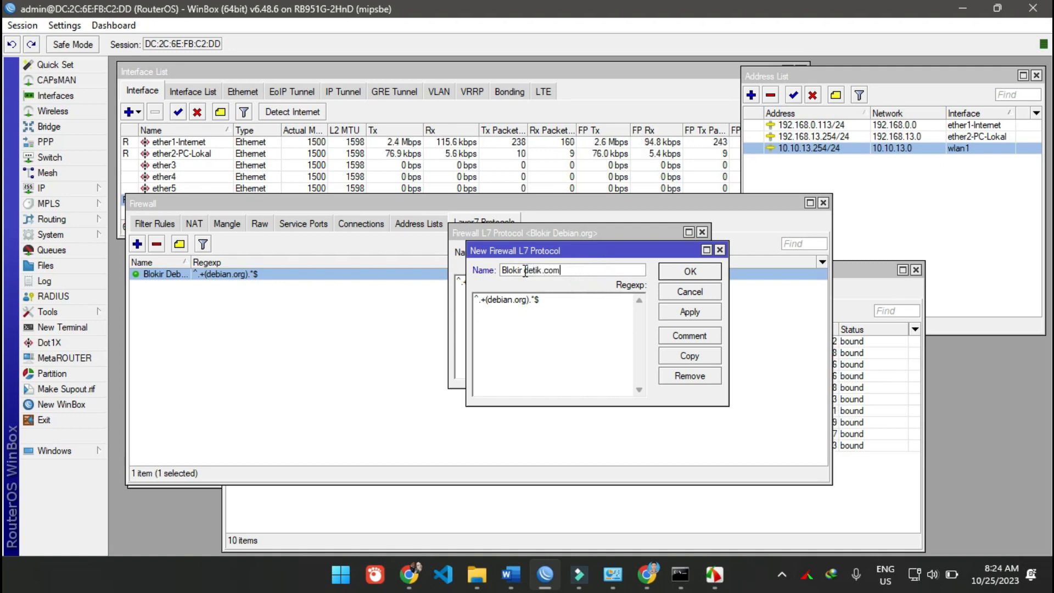
- Replace debian.org with detik.com in the copied entry's regexp, save it and close both Layer7 protocol entries
{"action": "left_click", "coordinate": [496, 301]}
{"action": "key", "text": "Delete"}
{"action": "key", "text": "Delete"}
{"action": "key", "text": "Delete"}
{"action": "key", "text": "Delete"}
{"action": "key", "text": "Delete"}
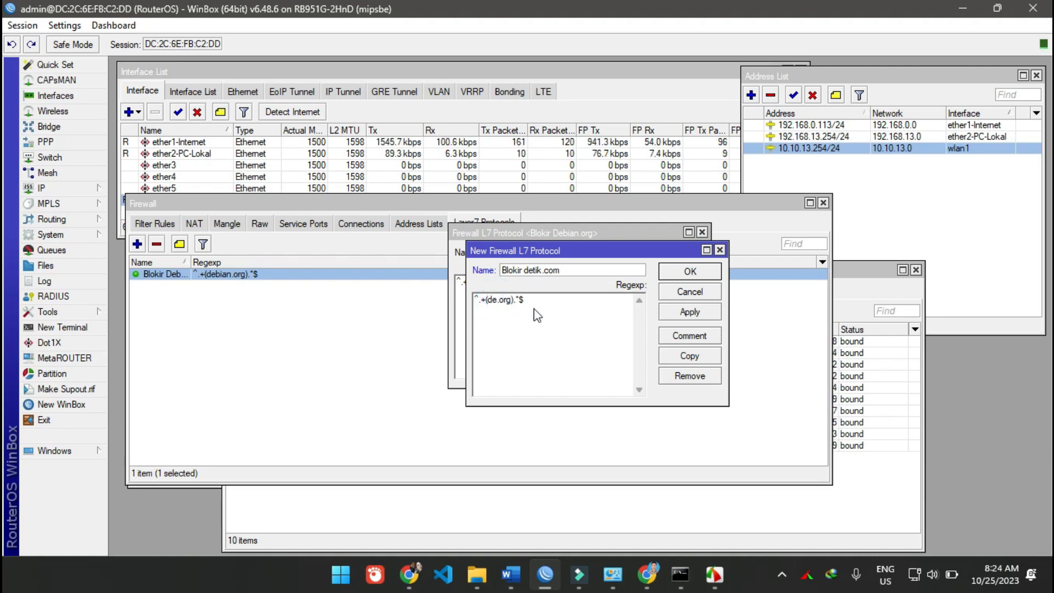
{"action": "type", "text": "tik"}
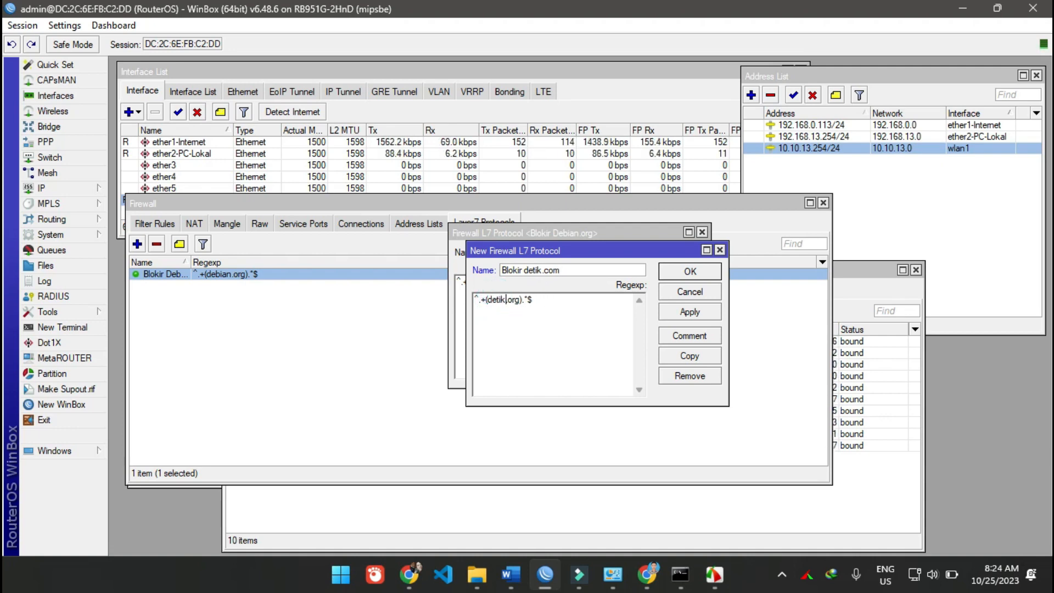
{"action": "left_click_drag", "start_coordinate": [513, 299], "coordinate": [508, 299]}
{"action": "type", "text": "com"}
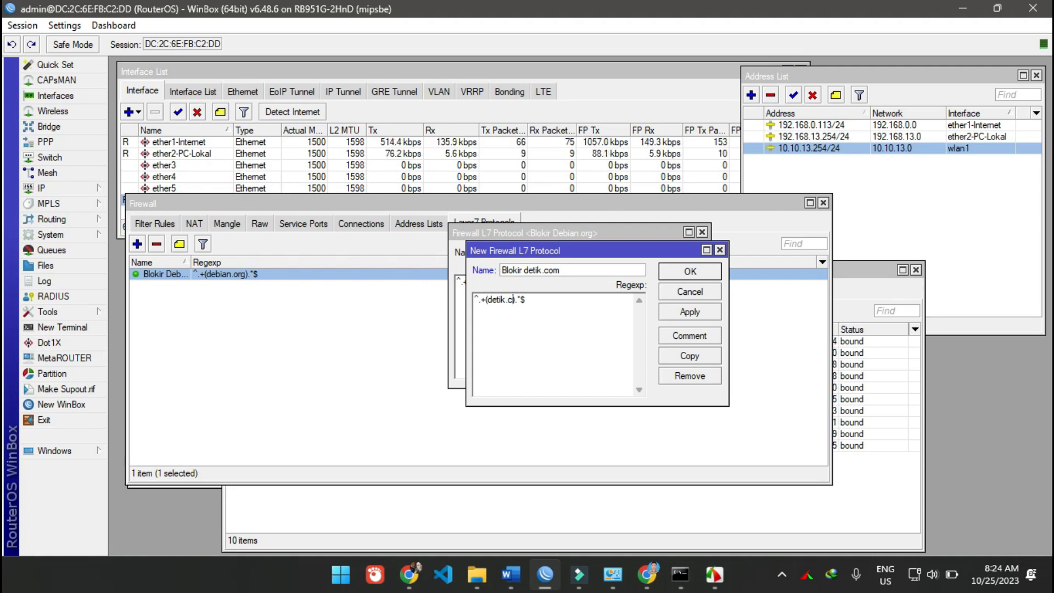
{"action": "left_click", "coordinate": [690, 311]}
{"action": "left_click", "coordinate": [690, 271]}
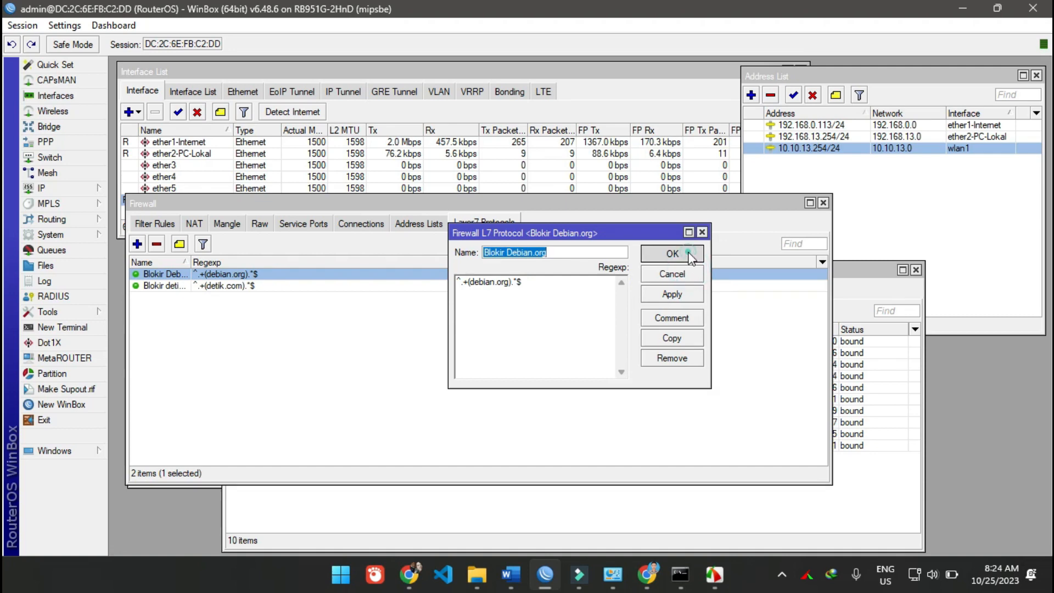
{"action": "left_click", "coordinate": [689, 255]}
- Widen the Name column of the Layer7 protocol list to fit the full entry names
{"action": "left_click", "coordinate": [338, 363]}
{"action": "left_click_drag", "start_coordinate": [190, 262], "coordinate": [229, 263]}
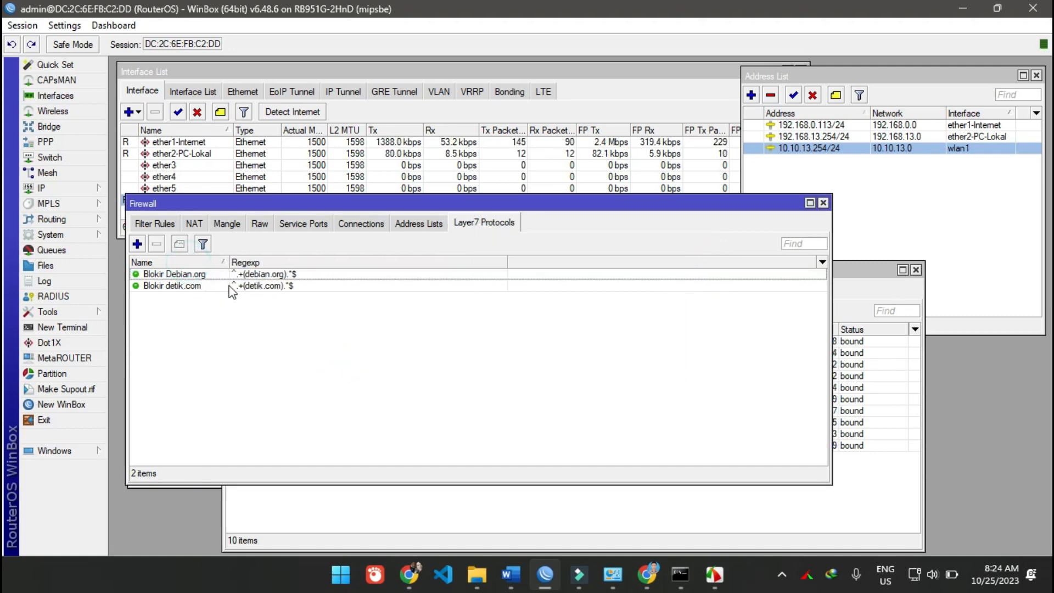
{"action": "left_click", "coordinate": [209, 287]}
{"action": "left_click", "coordinate": [209, 276]}
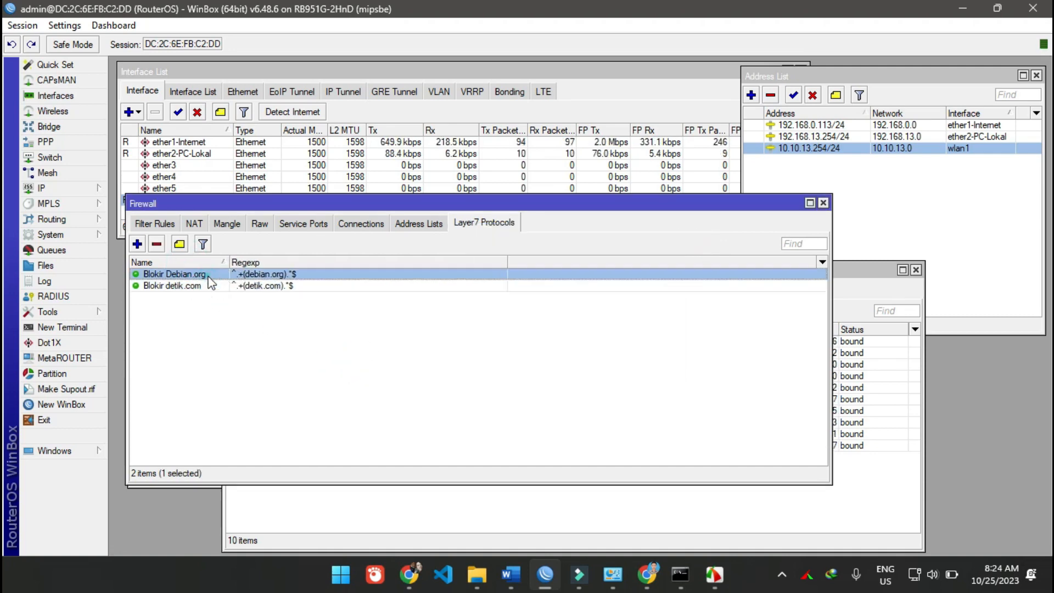
- Copy the debian.org drop filter rule and set the copy's source address list to IP 10.10.13.1-10.1013.10
{"action": "left_click", "coordinate": [158, 226]}
{"action": "double_click", "coordinate": [254, 286]}
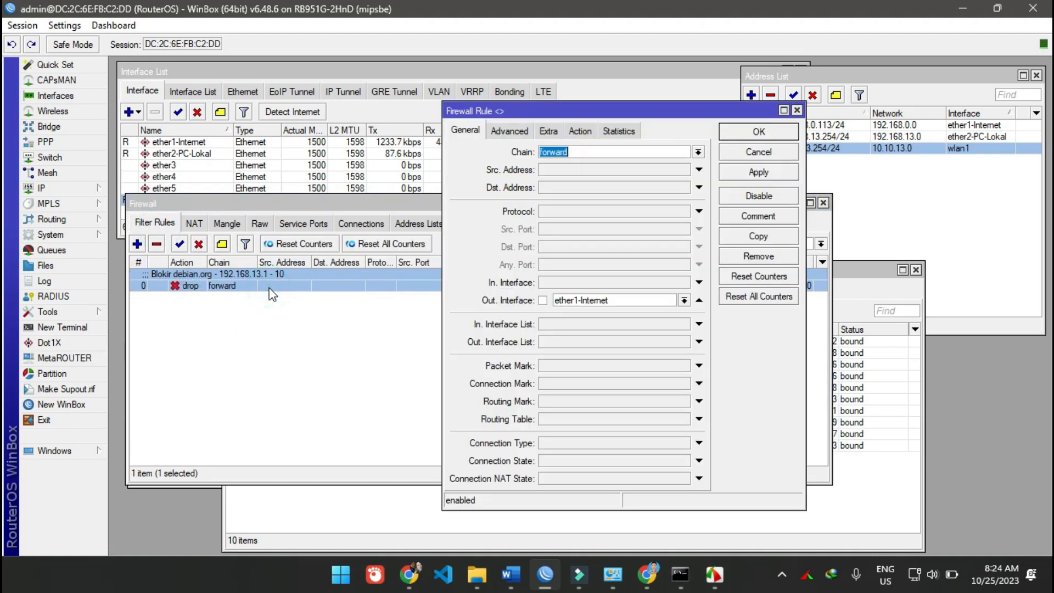
{"action": "left_click", "coordinate": [758, 231]}
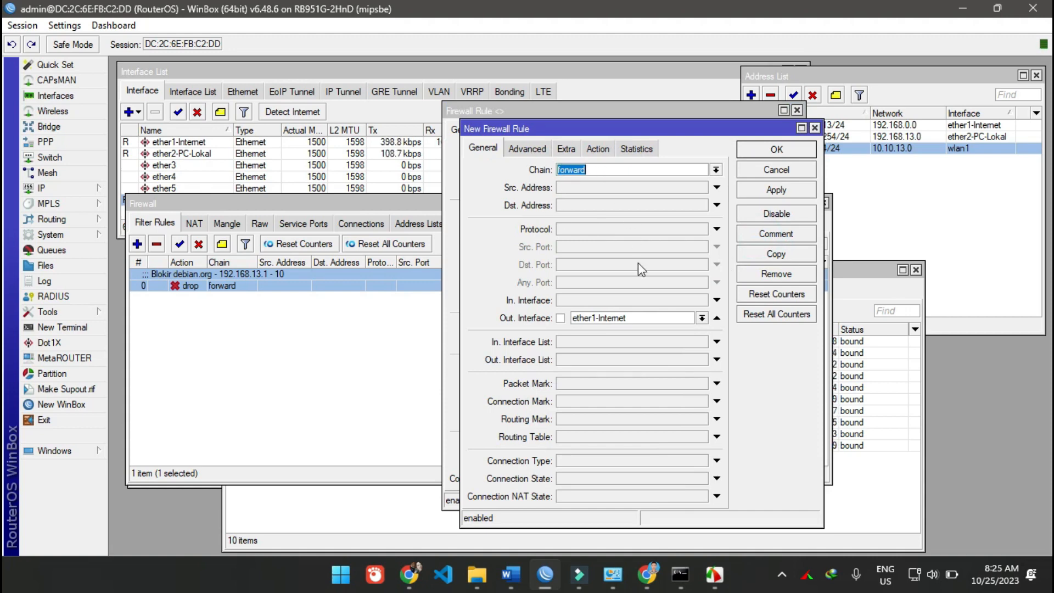
{"action": "left_click", "coordinate": [544, 157]}
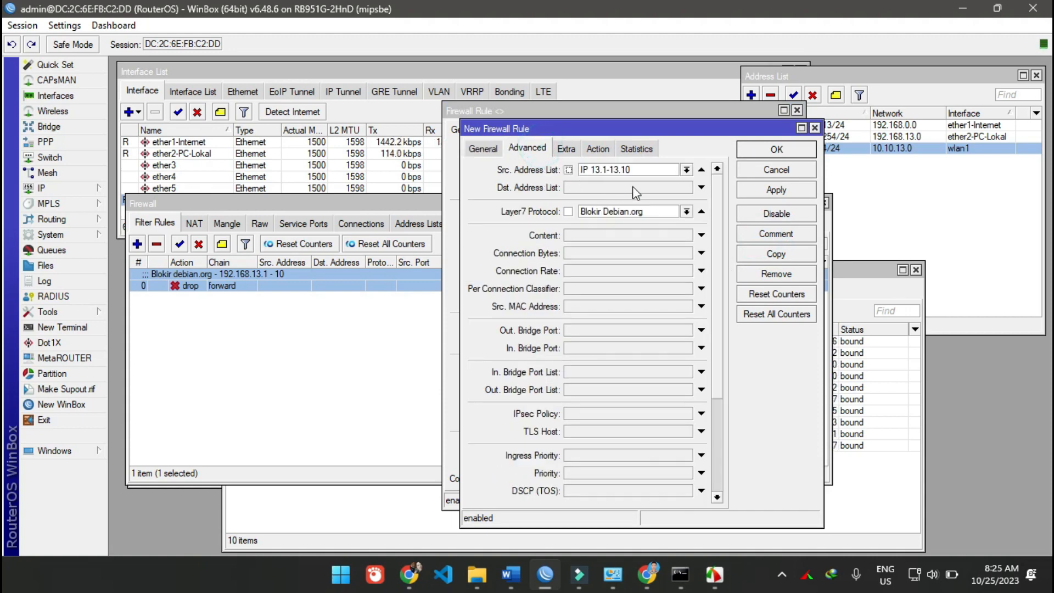
{"action": "left_click", "coordinate": [686, 170]}
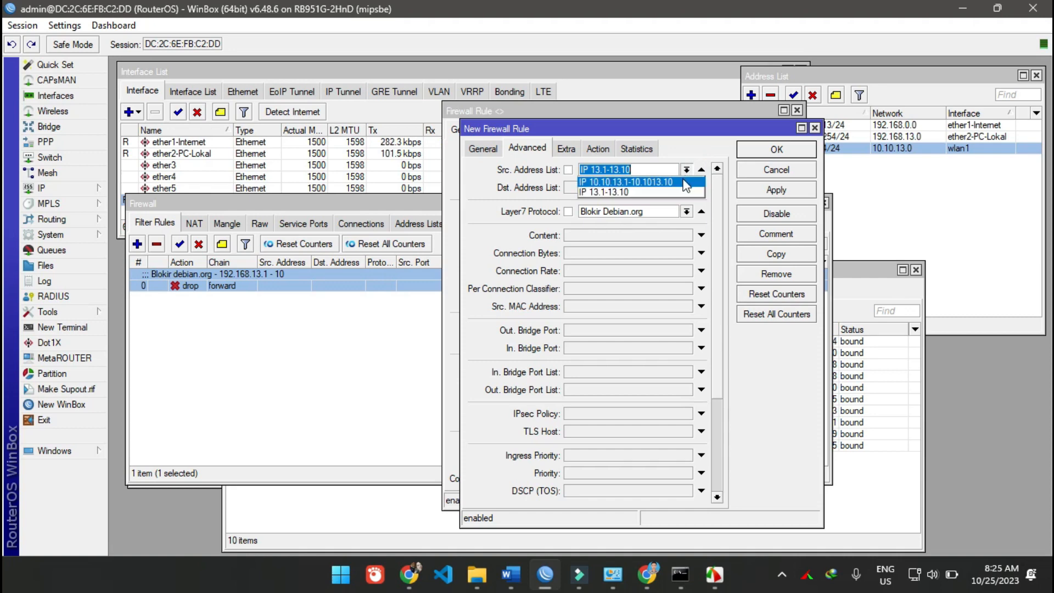
{"action": "left_click", "coordinate": [681, 182]}
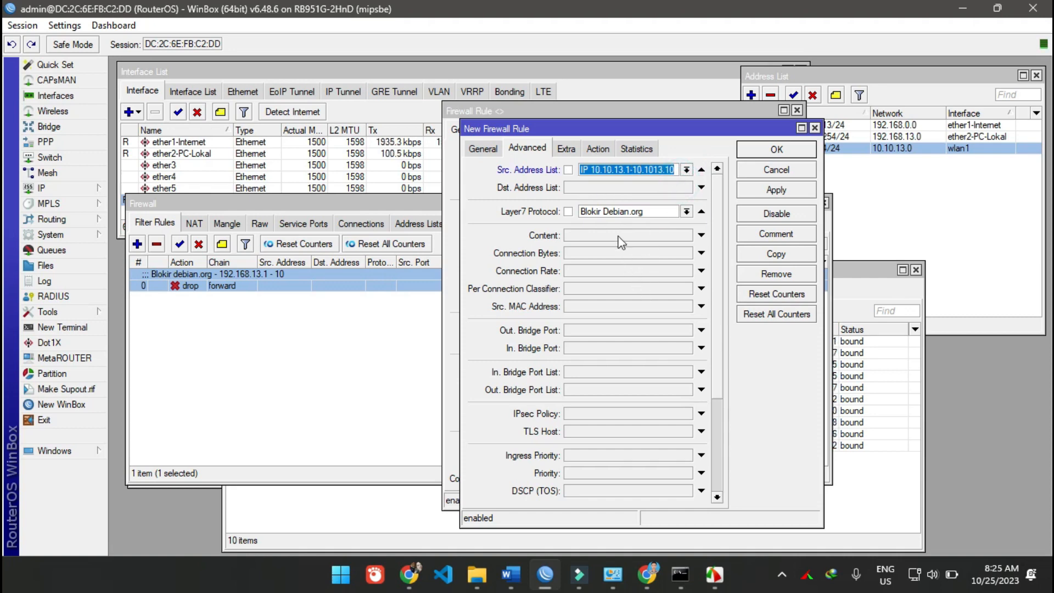
- Set the copied rule's Layer7 protocol to Blokir detik.com, check its action, save it and close both rules
{"action": "left_click", "coordinate": [685, 213]}
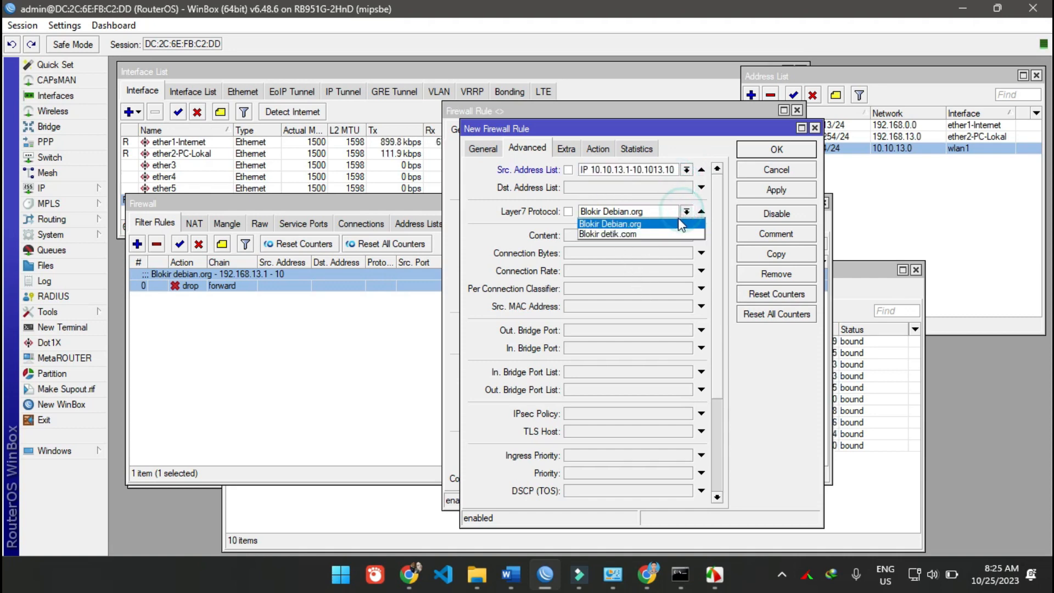
{"action": "left_click", "coordinate": [664, 232]}
{"action": "left_click", "coordinate": [603, 150]}
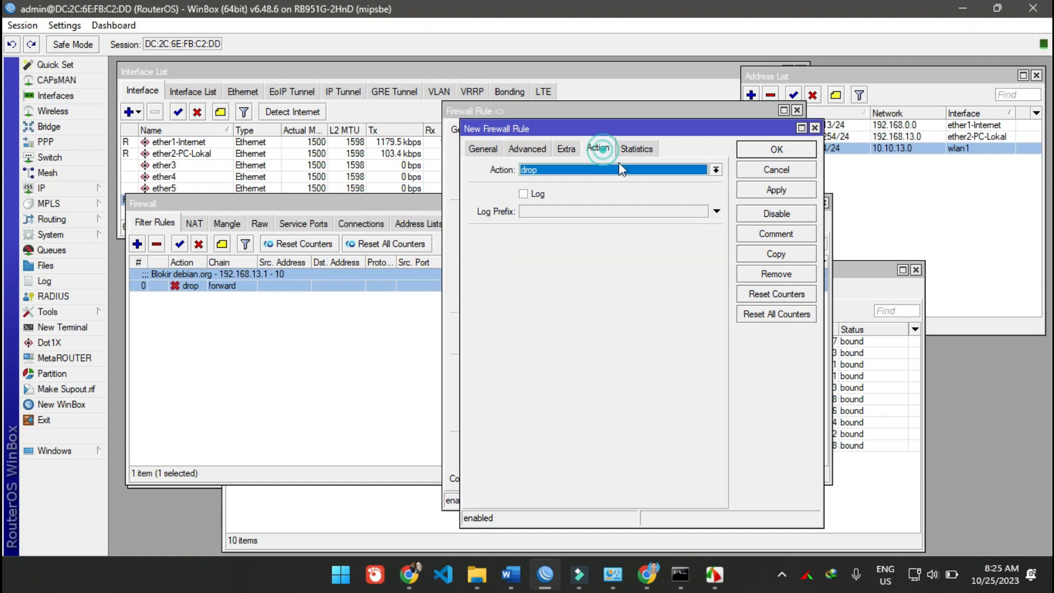
{"action": "left_click", "coordinate": [758, 190]}
{"action": "left_click", "coordinate": [755, 153]}
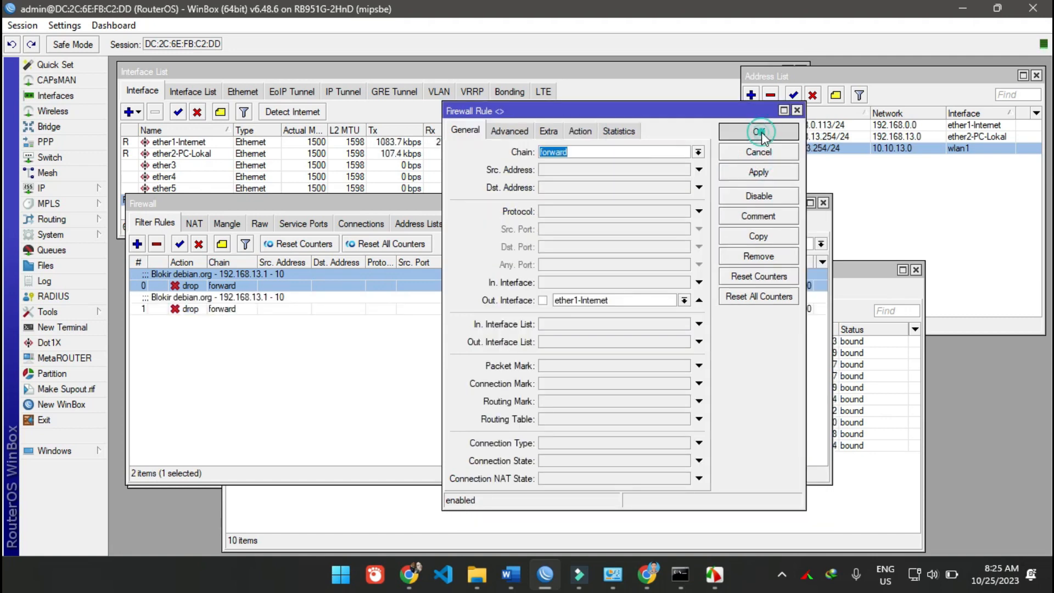
{"action": "left_click", "coordinate": [756, 133]}
{"action": "left_click", "coordinate": [482, 341]}
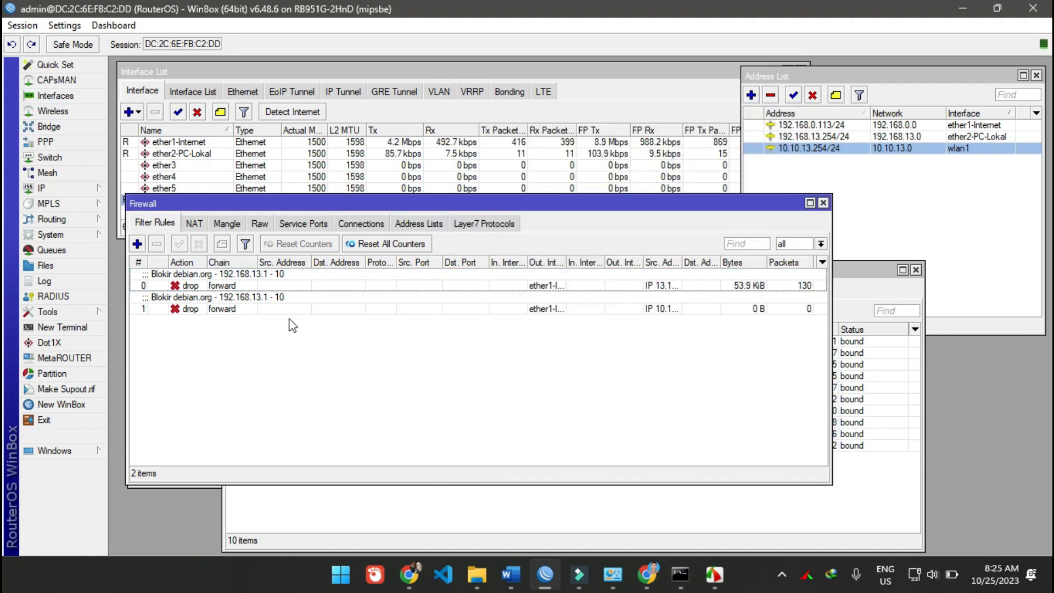
- Review the copied rule's source address list and Layer7 protocol settings
{"action": "left_click", "coordinate": [285, 311]}
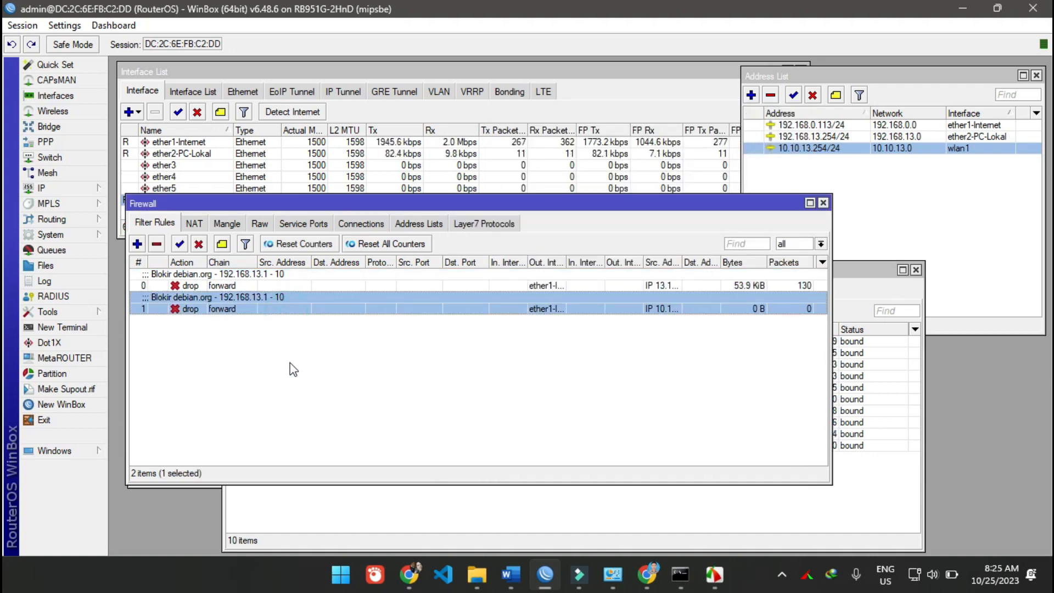
{"action": "double_click", "coordinate": [232, 309]}
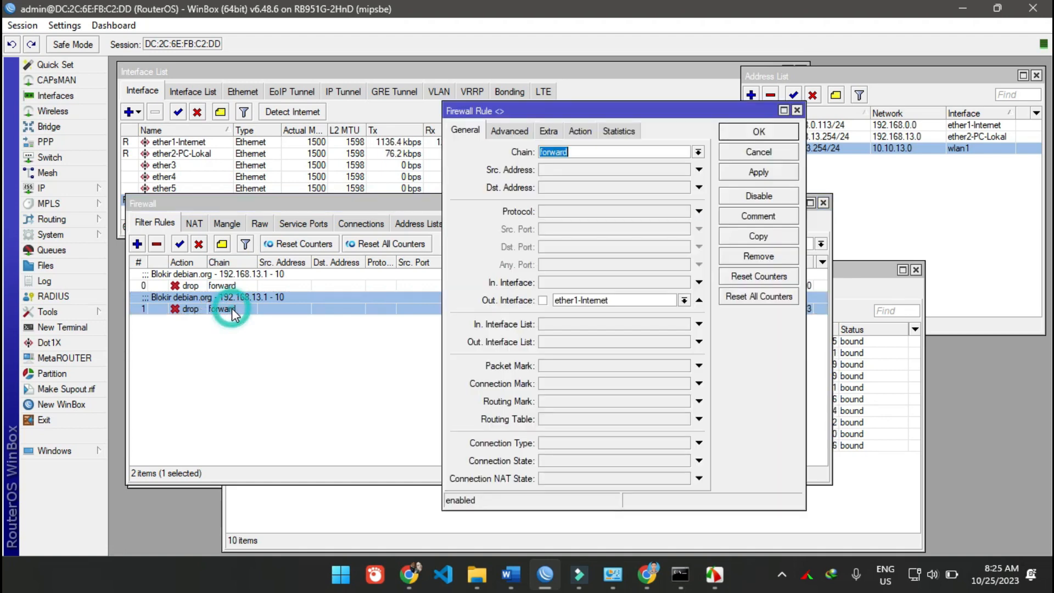
{"action": "left_click", "coordinate": [509, 131]}
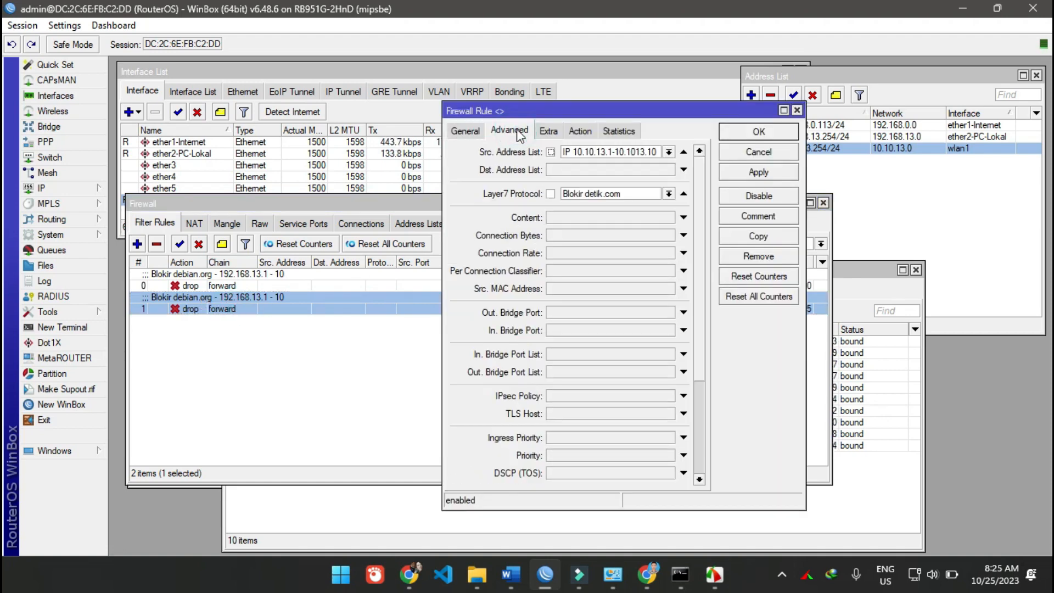
{"action": "key", "text": "Escape"}
- Replace debian.org with detik.com in the copied drop rule's comment
{"action": "double_click", "coordinate": [249, 302]}
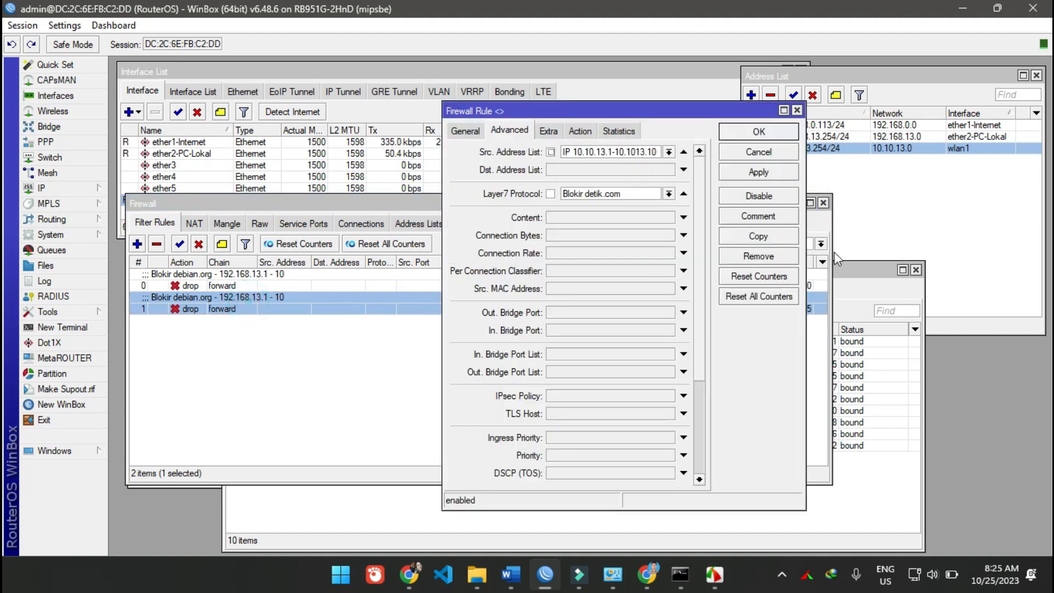
{"action": "left_click", "coordinate": [779, 217]}
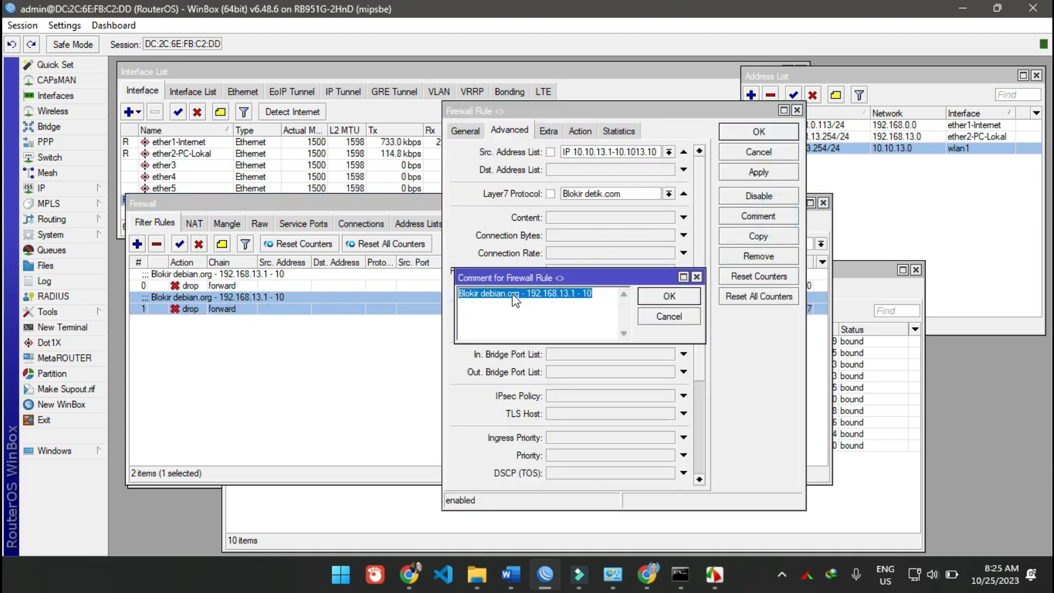
{"action": "left_click", "coordinate": [491, 297]}
{"action": "left_click_drag", "start_coordinate": [491, 297], "coordinate": [508, 299]}
{"action": "type", "text": "tik."}
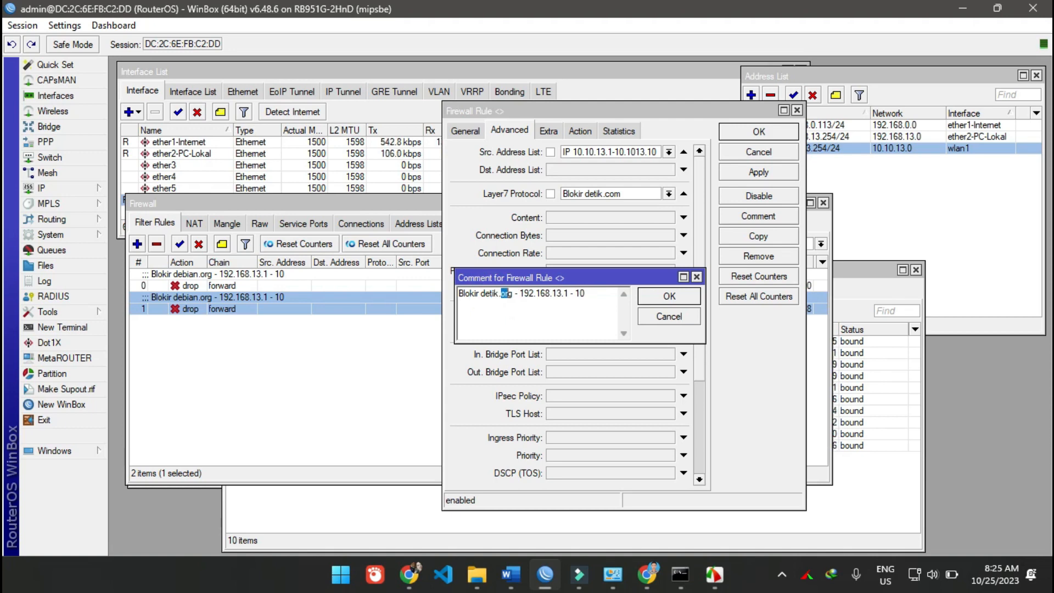
{"action": "type", "text": "com - 1"}
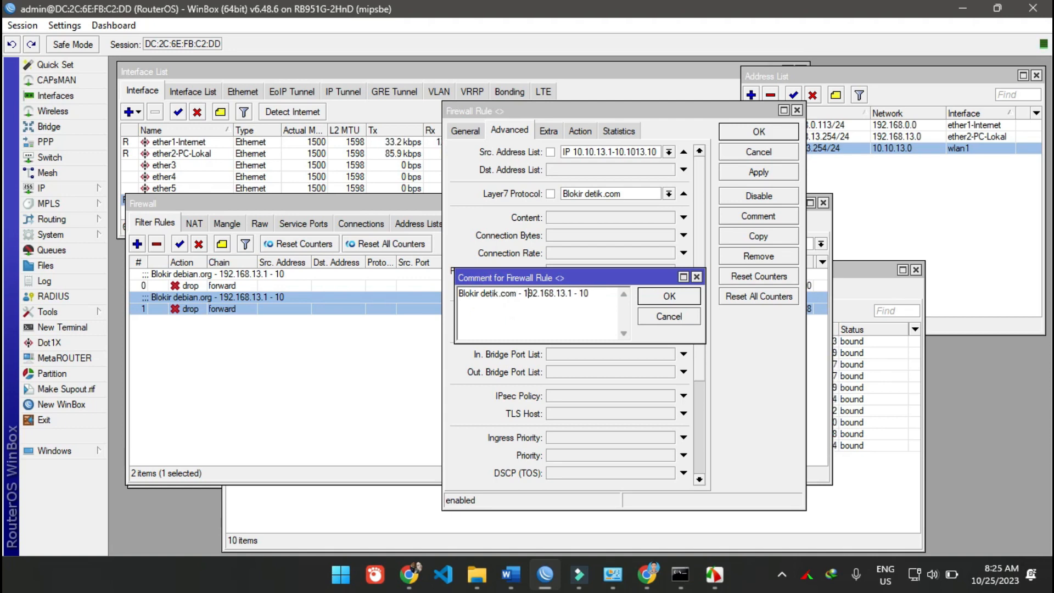
{"action": "type", "text": "0.1"}
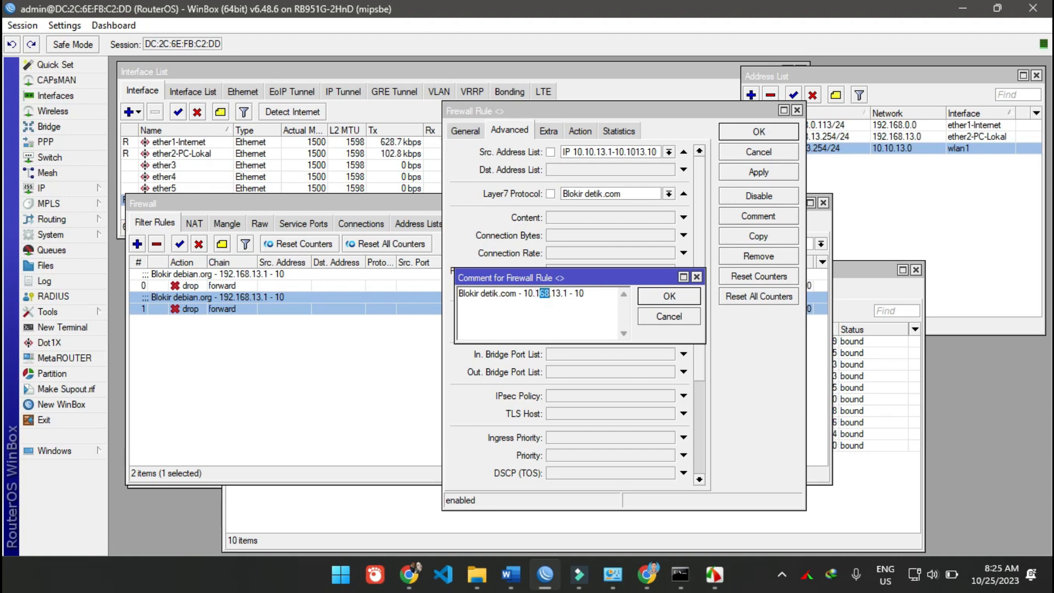
{"action": "type", "text": "0"}
- Change the address in the comment to make it "Blokir detik.com - 10.10.13.1 - 10", and save the rule
{"action": "key", "text": "Right"}
{"action": "key", "text": "Right"}
{"action": "key", "text": "Right"}
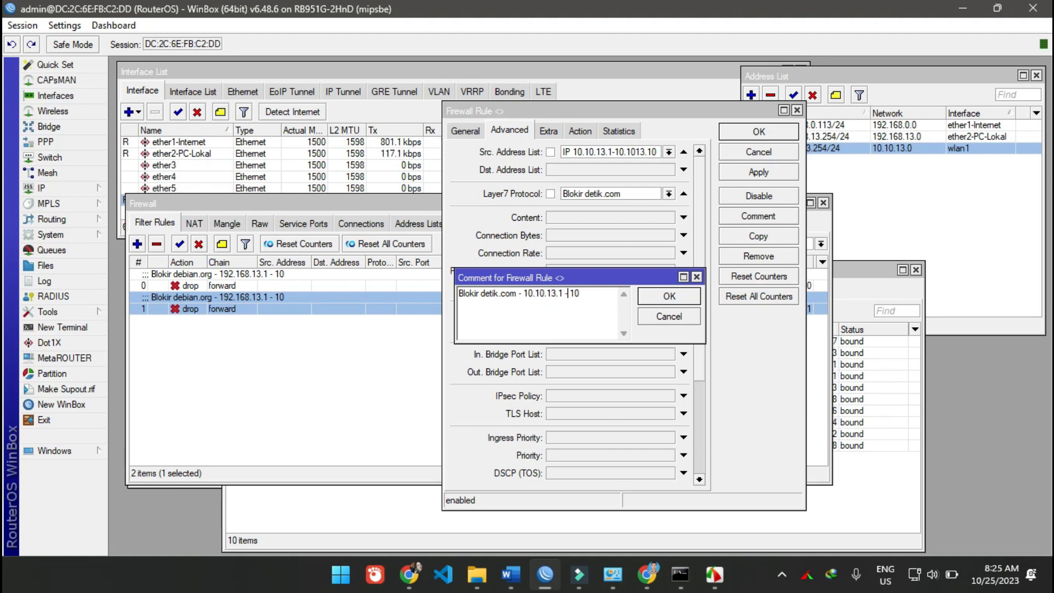
{"action": "left_click", "coordinate": [683, 299]}
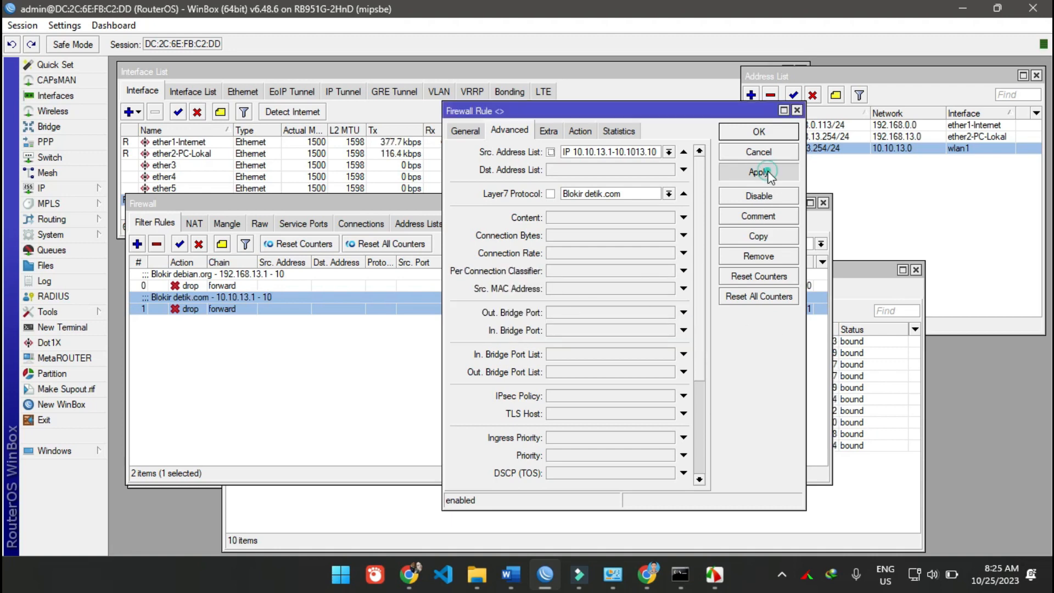
{"action": "left_click", "coordinate": [758, 132]}
{"action": "left_click", "coordinate": [316, 393]}
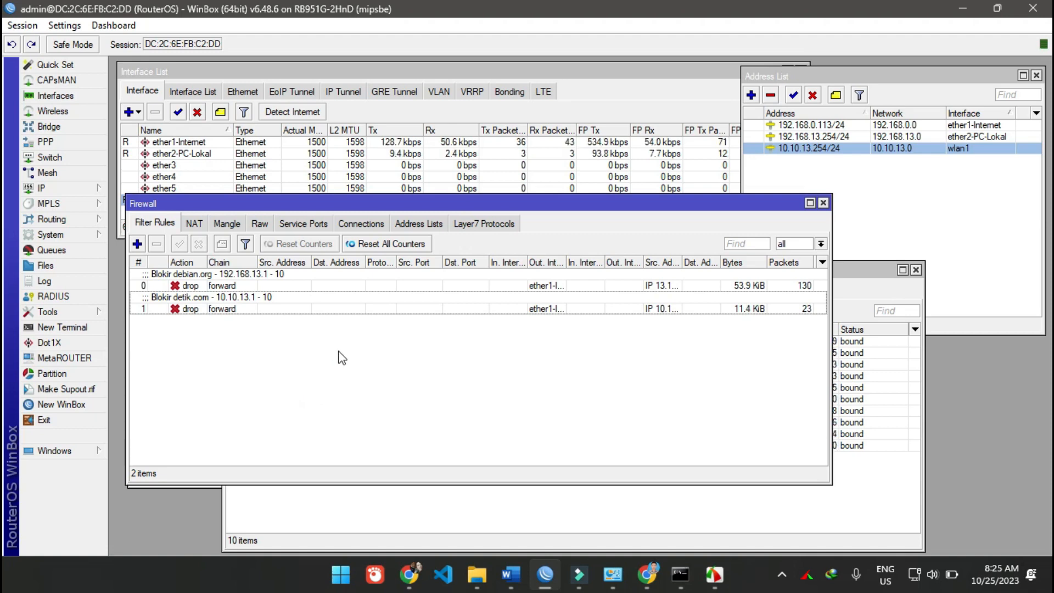
- Compare the two drop rules and review the detik.com rule's address list, Layer7 protocol, chain and outgoing interface, leaving its settings unedited
{"action": "left_click", "coordinate": [270, 304]}
{"action": "left_click", "coordinate": [272, 275]}
{"action": "left_click", "coordinate": [272, 296]}
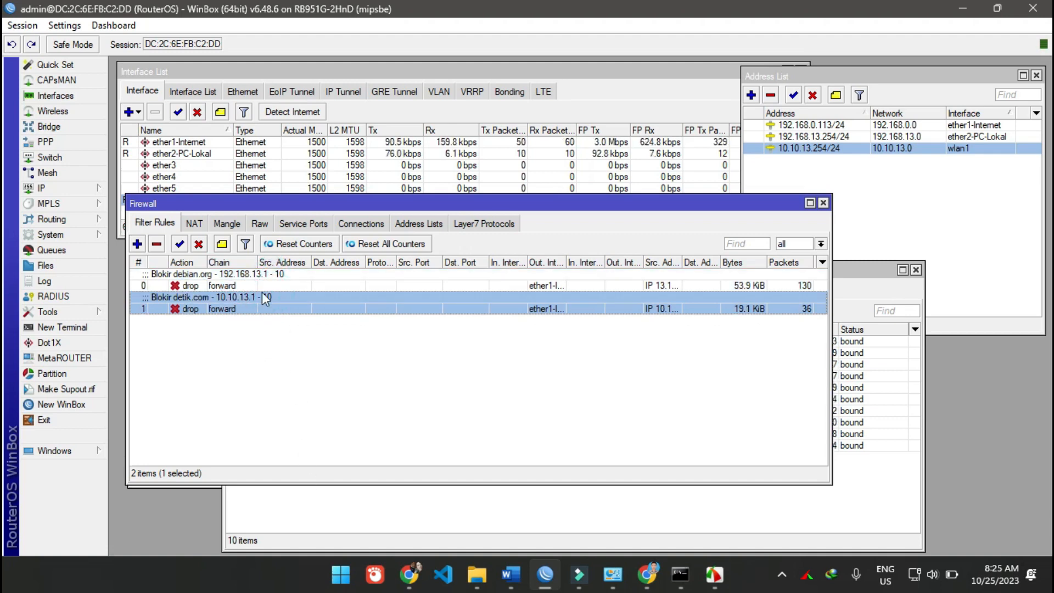
{"action": "left_click", "coordinate": [262, 281]}
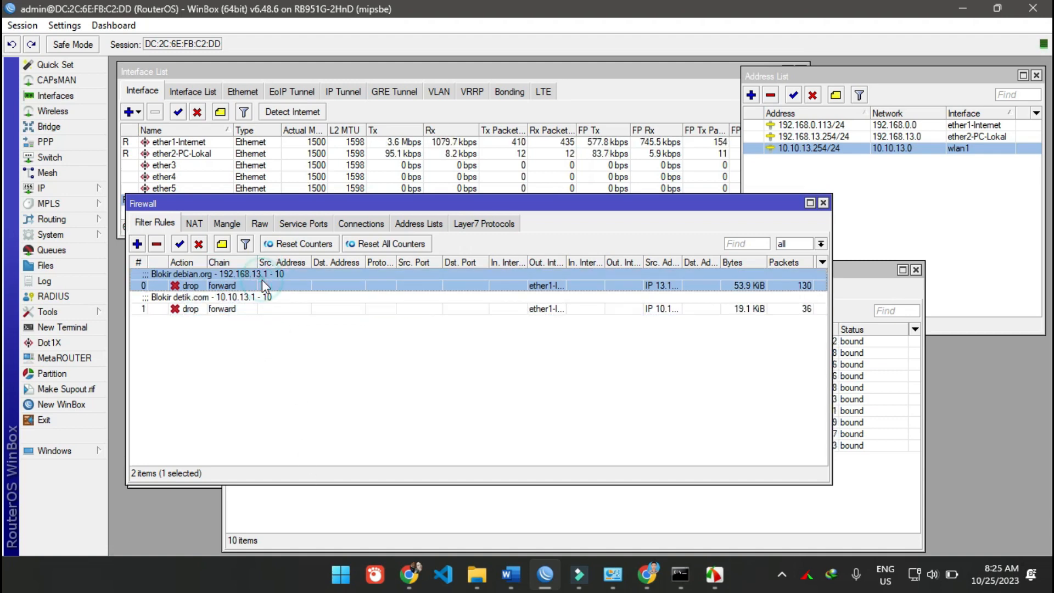
{"action": "left_click", "coordinate": [259, 308]}
{"action": "left_click", "coordinate": [372, 391]}
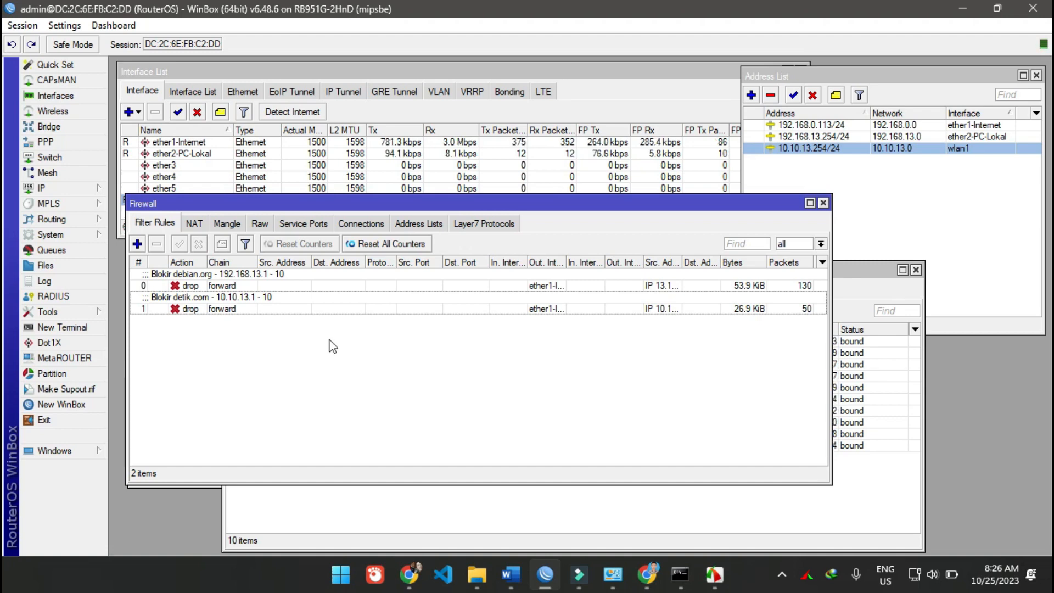
{"action": "double_click", "coordinate": [317, 296]}
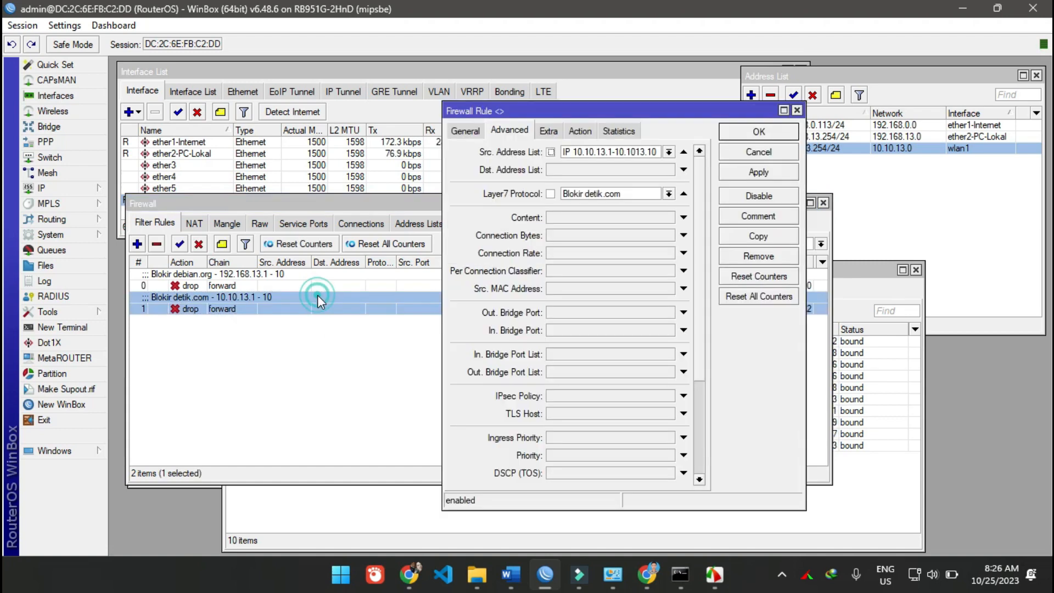
{"action": "left_click", "coordinate": [464, 131]}
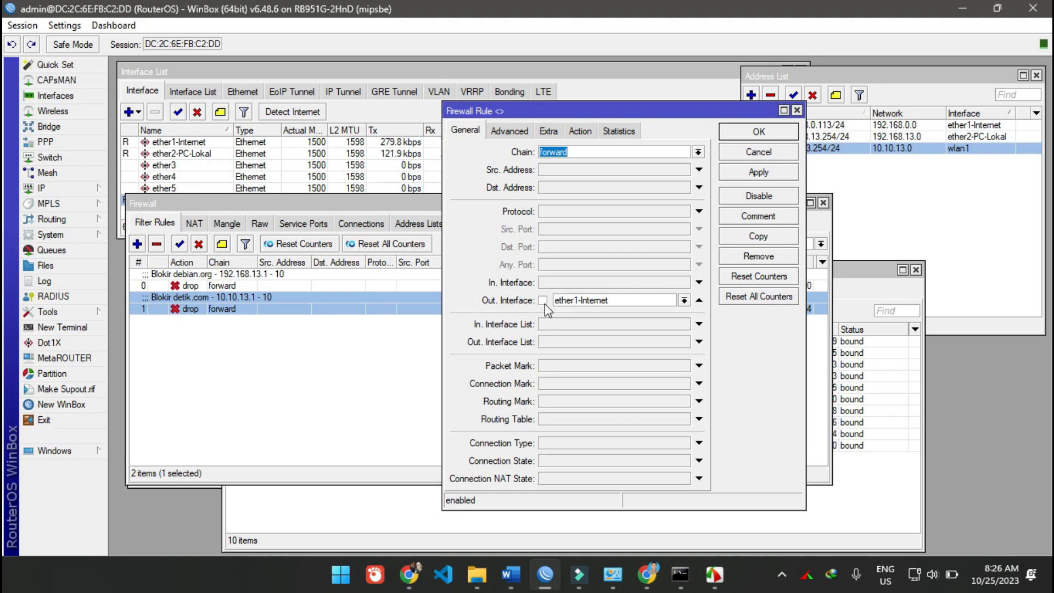
{"action": "left_click", "coordinate": [786, 153]}
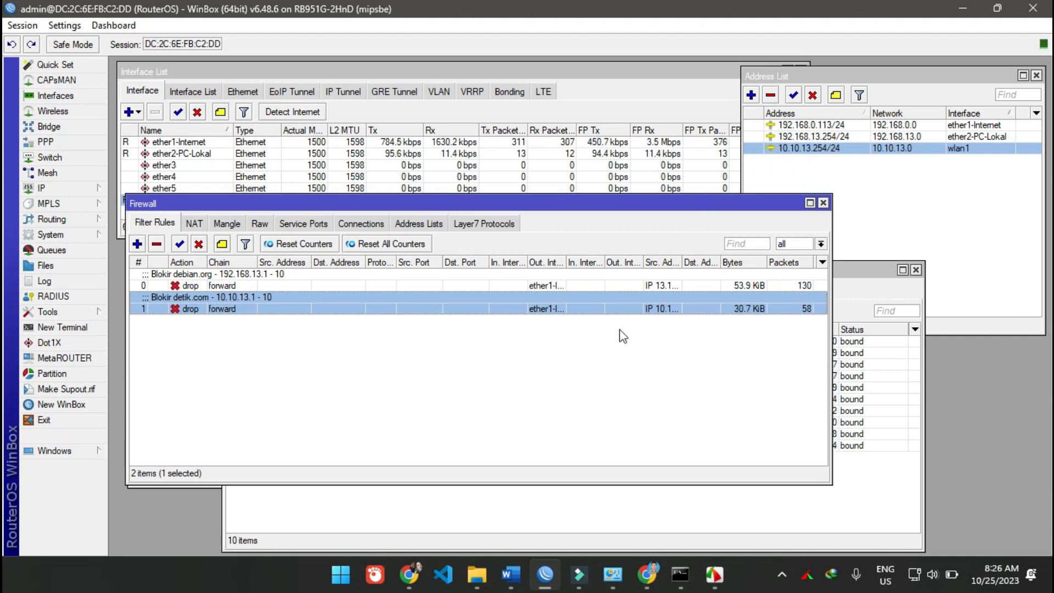
- Widen the Out. Interface and Src. Address List columns of the filter rules so their full values can be read
{"action": "left_click", "coordinate": [608, 354]}
{"action": "left_click_drag", "start_coordinate": [566, 260], "coordinate": [597, 262]}
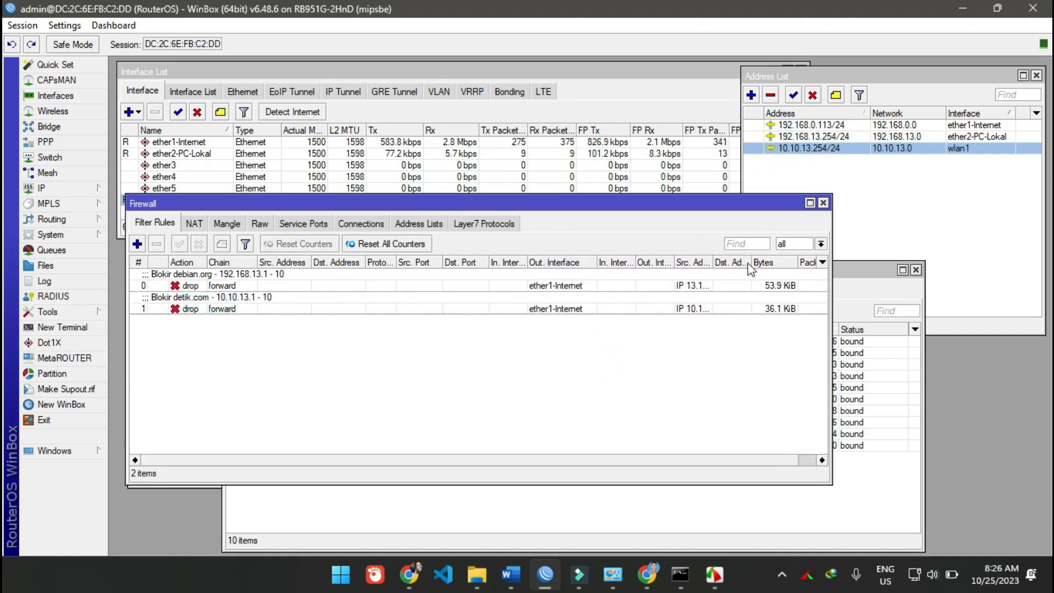
{"action": "left_click", "coordinate": [713, 263]}
{"action": "left_click", "coordinate": [712, 263]}
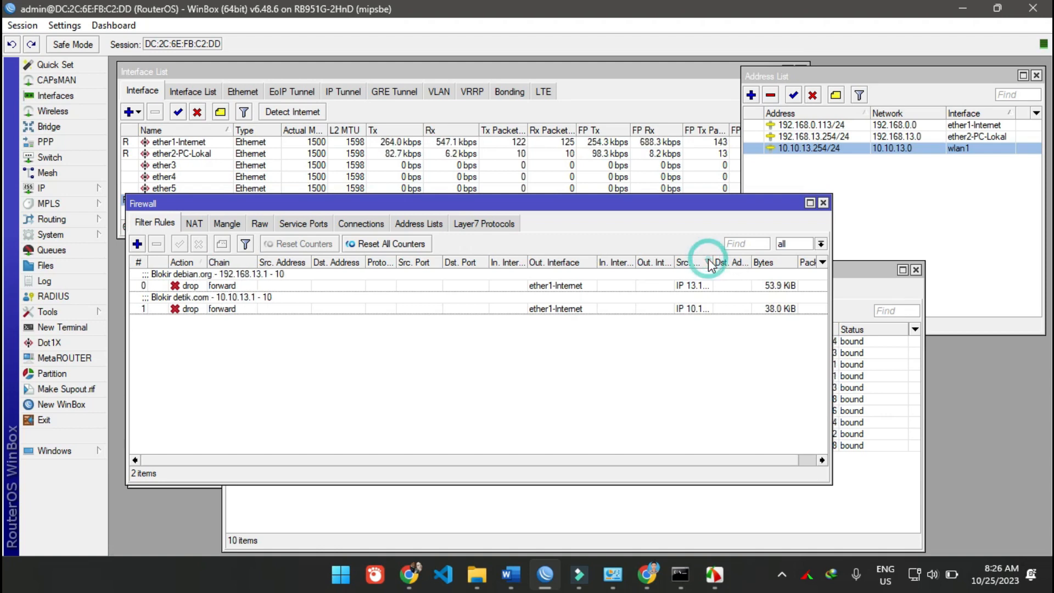
{"action": "left_click_drag", "start_coordinate": [712, 262], "coordinate": [773, 267]}
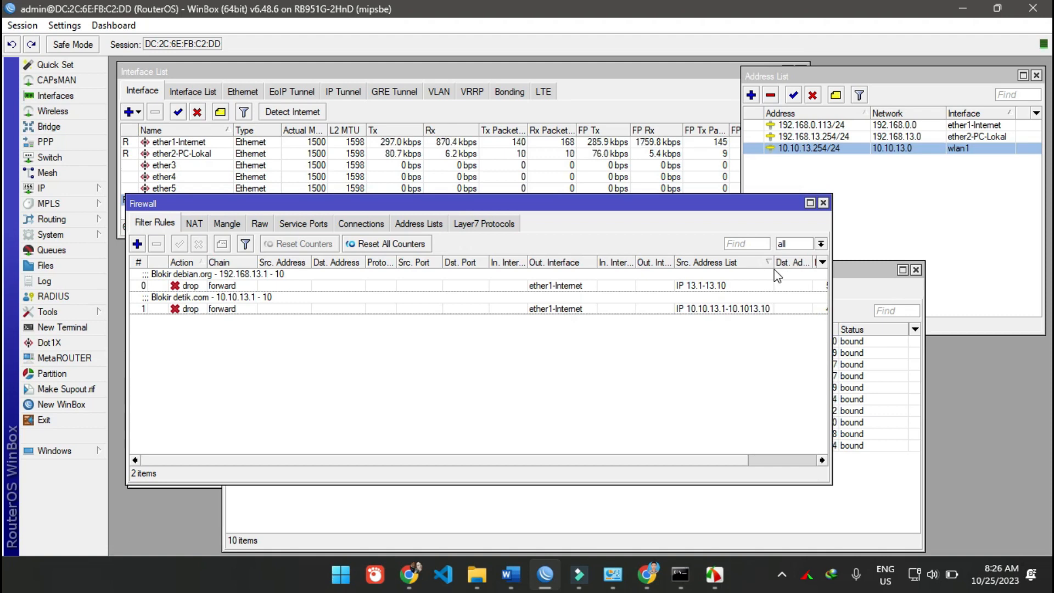
- Correct the name of the WiFi range's firewall address list to "IP 10.10.13.1-10.10.13.10" and save it
{"action": "left_click", "coordinate": [419, 224]}
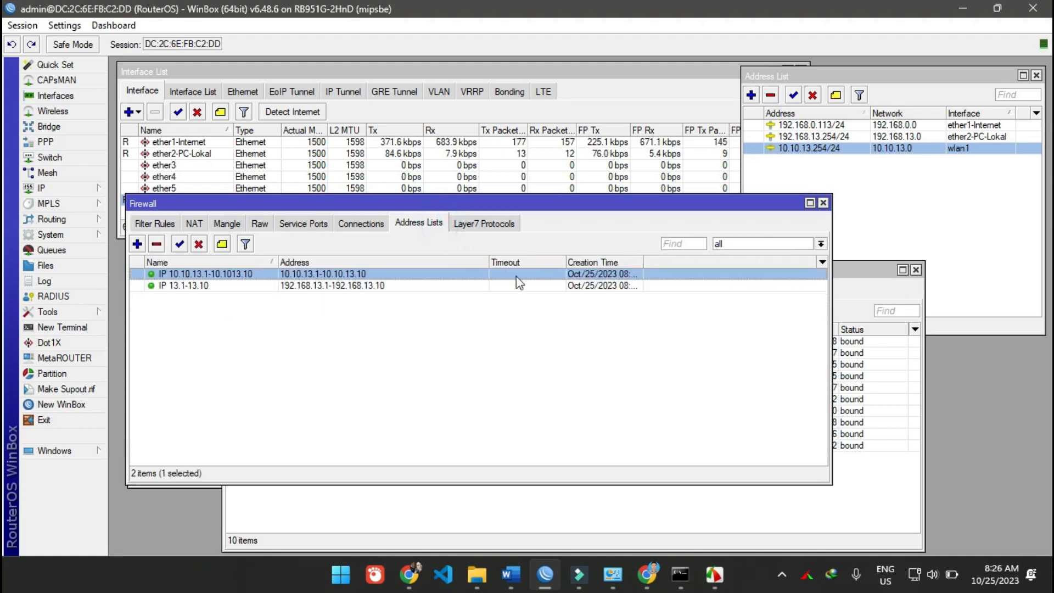
{"action": "left_click", "coordinate": [489, 292]}
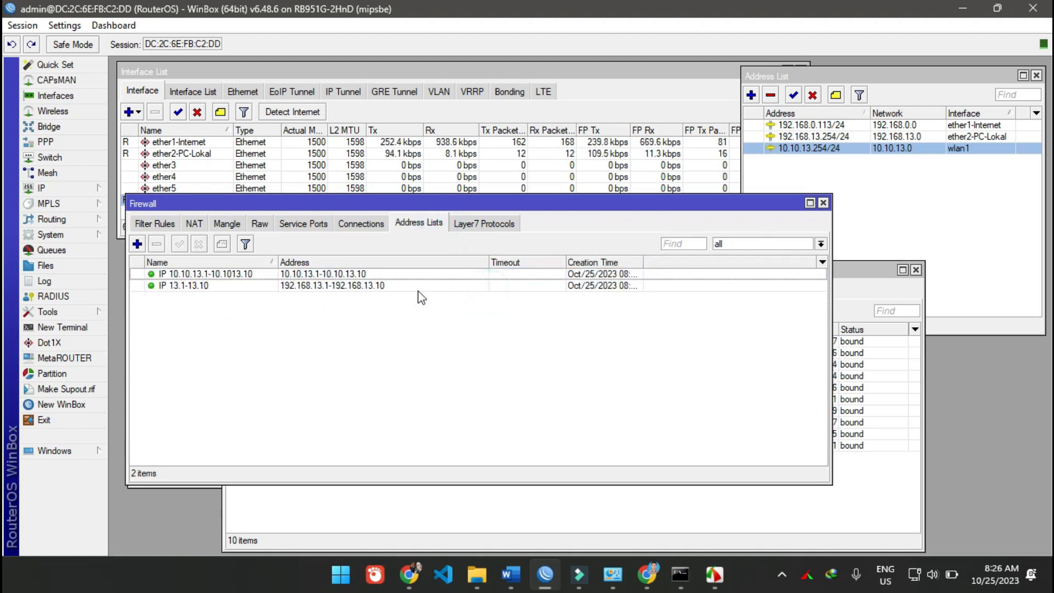
{"action": "double_click", "coordinate": [241, 274]}
{"action": "left_click", "coordinate": [583, 242]}
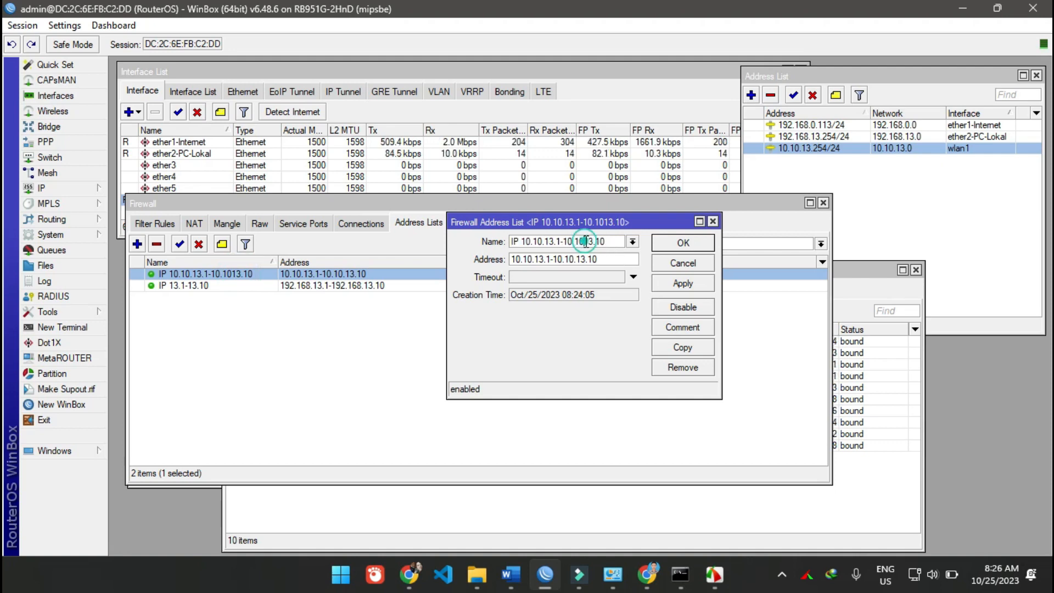
{"action": "type", "text": "."}
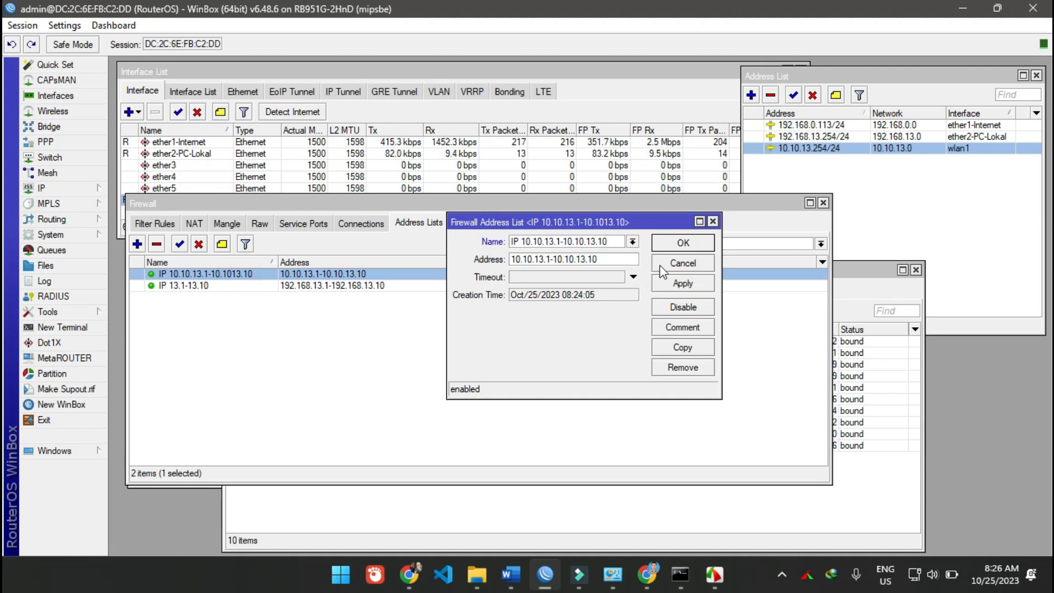
{"action": "left_click", "coordinate": [683, 242]}
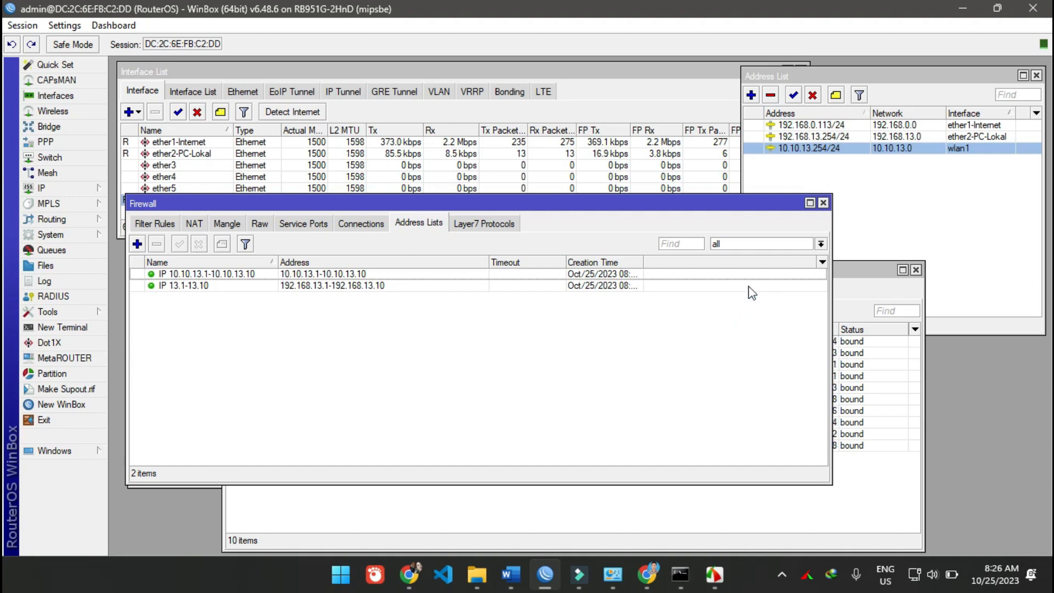
- Move the Firewall window so that it uncovers the wlan1 row in the interface list and the Wireless Tables window
{"action": "left_click_drag", "start_coordinate": [764, 202], "coordinate": [810, 241]}
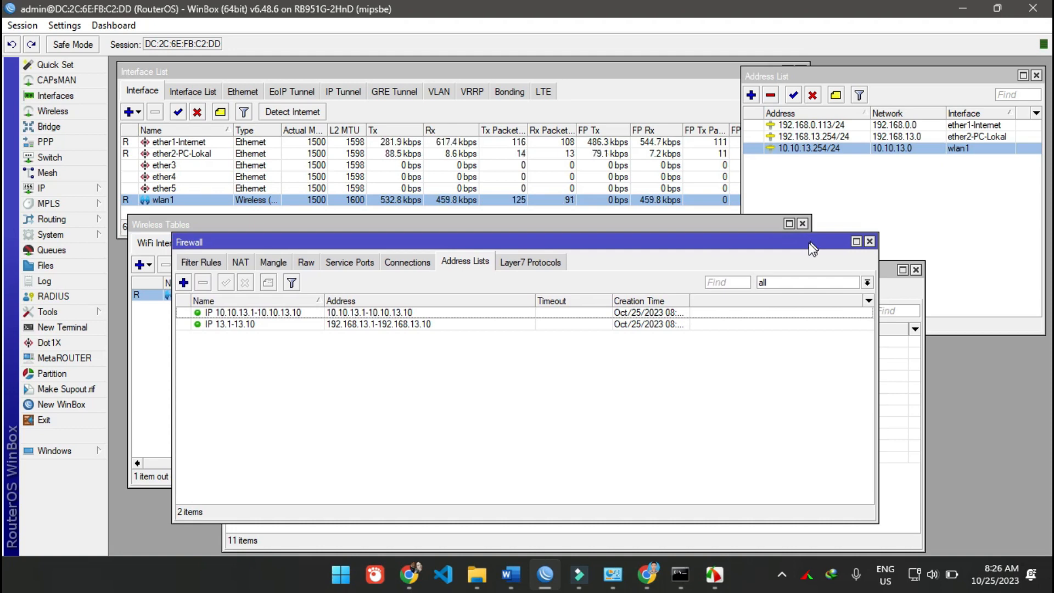
{"action": "left_click", "coordinate": [769, 406]}
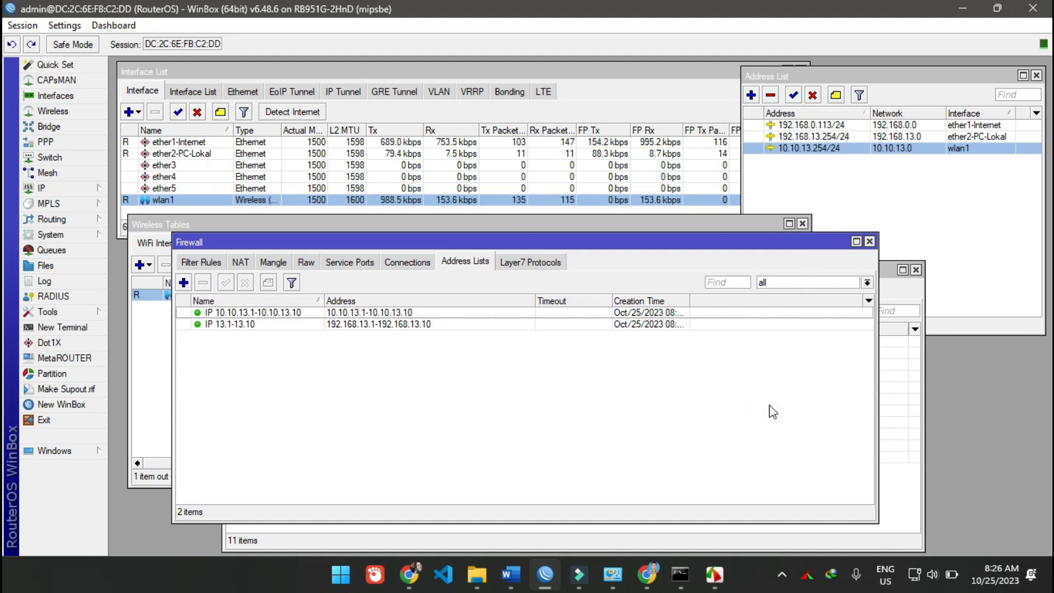